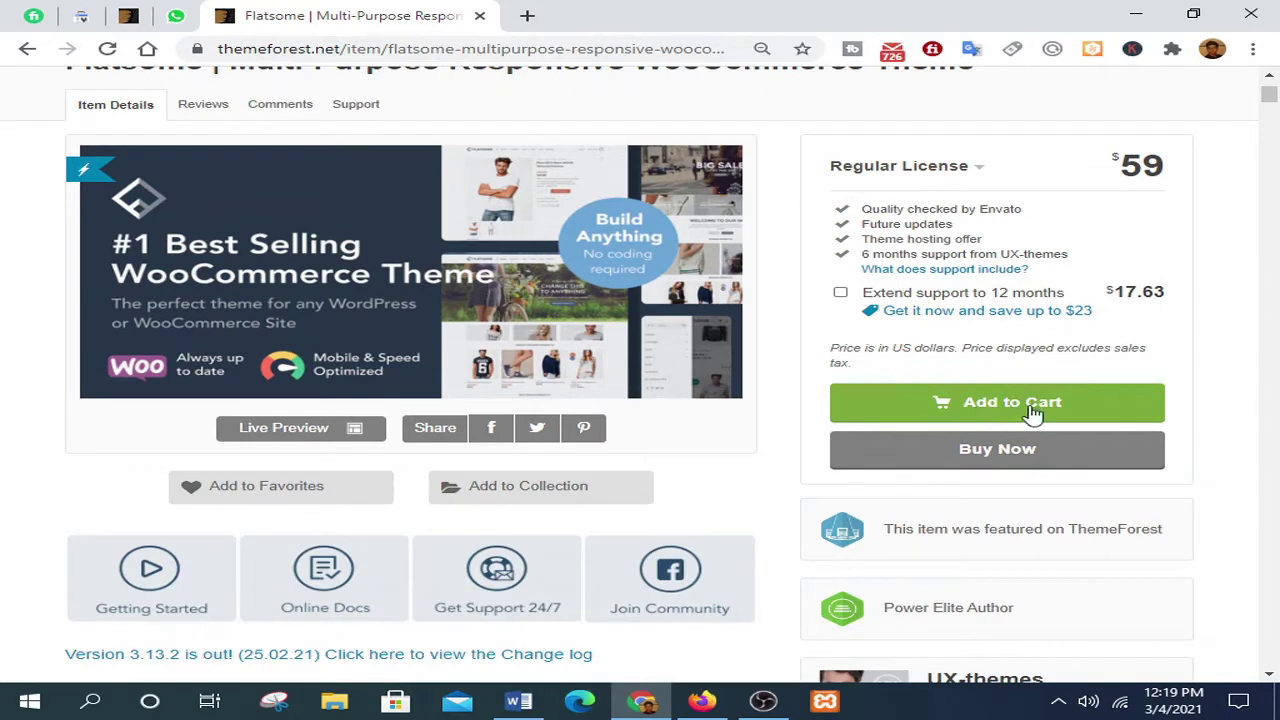
Open the Flatsome Live Preview in a new browser tab
scroll(1143, 190, up, 3)
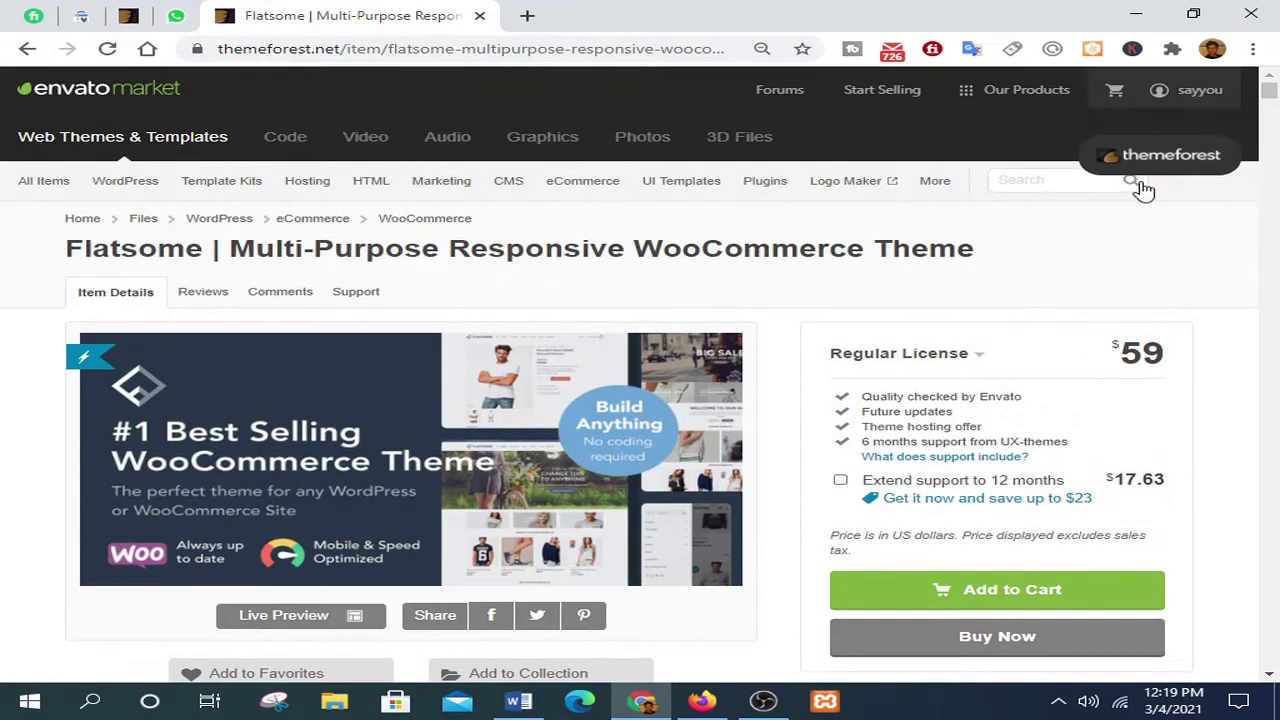
mouse_move(1158, 102)
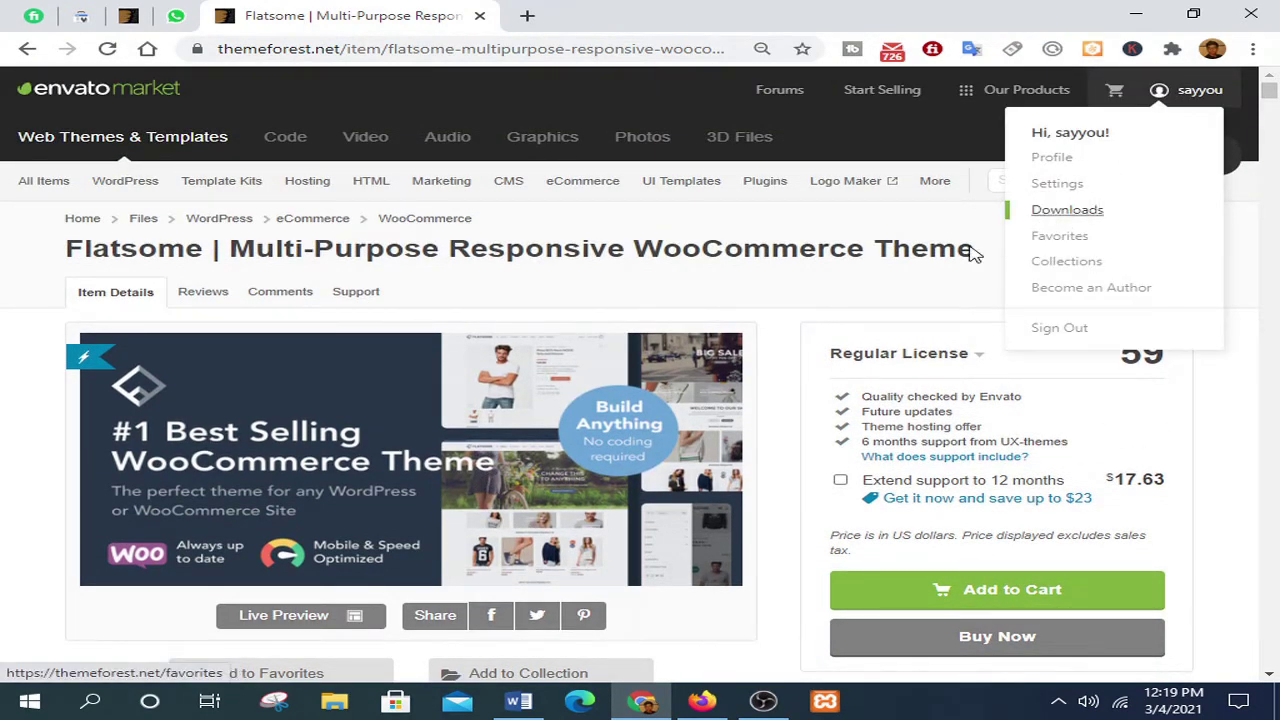
scroll(491, 337, down, 3)
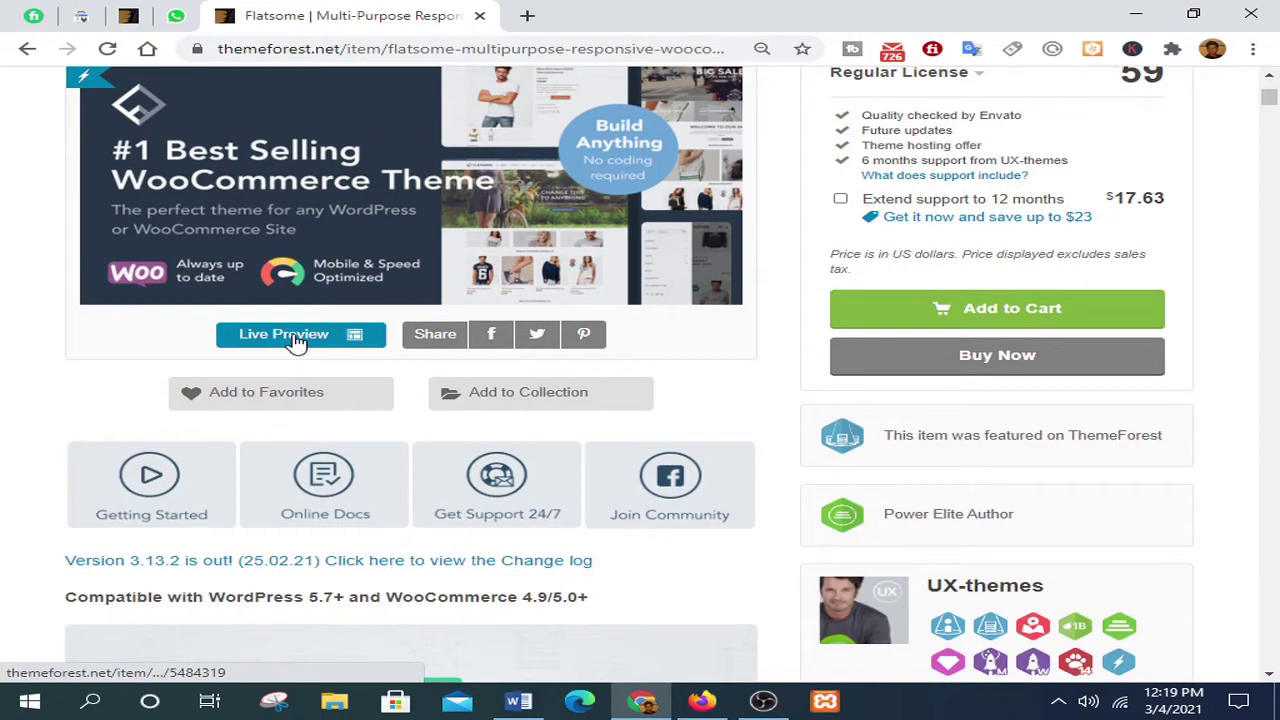
right_click(326, 343)
click(345, 348)
Scroll through the Flatsome item description down to the multilingual WPML support section
scroll(400, 345, down, 6)
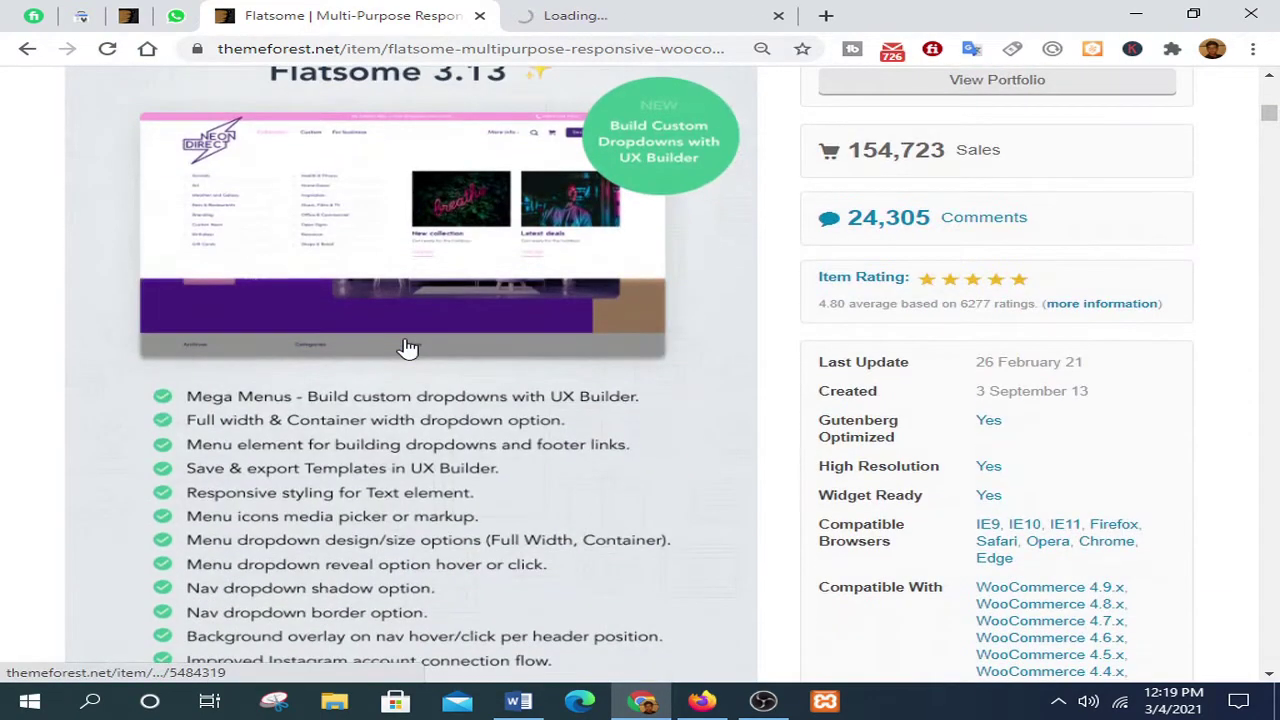
scroll(220, 412, down, 2)
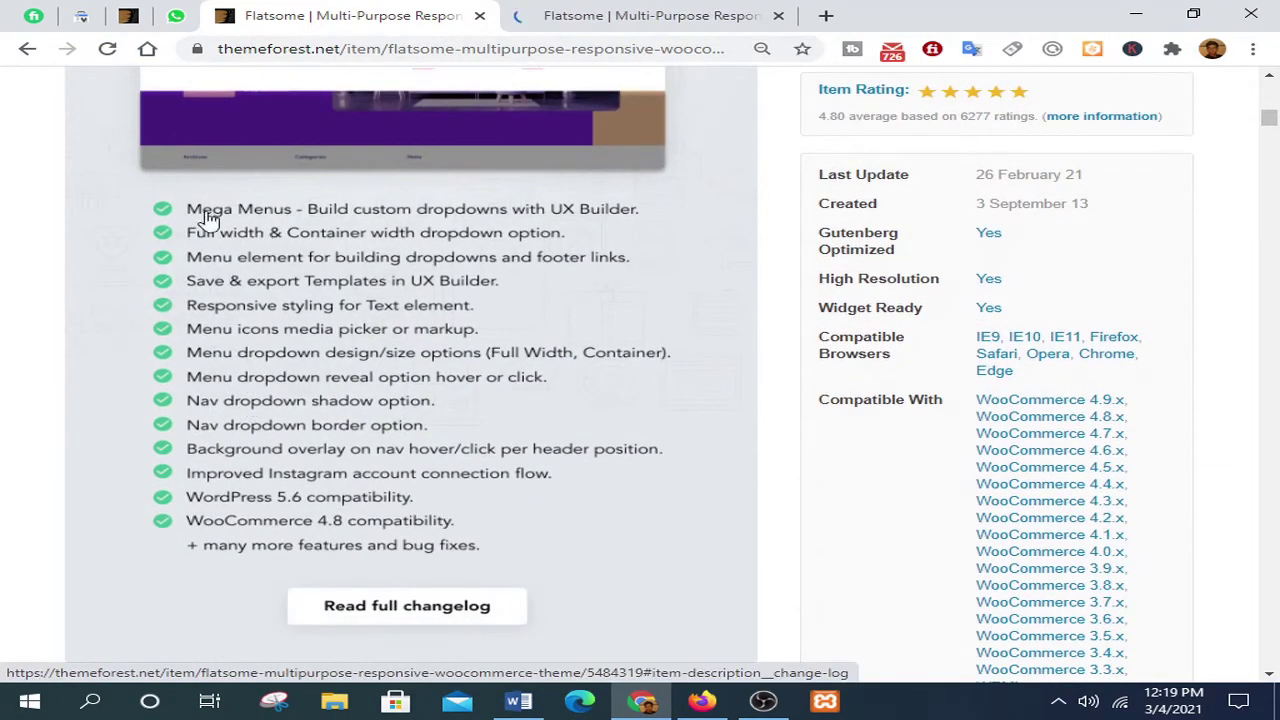
scroll(460, 402, down, 7)
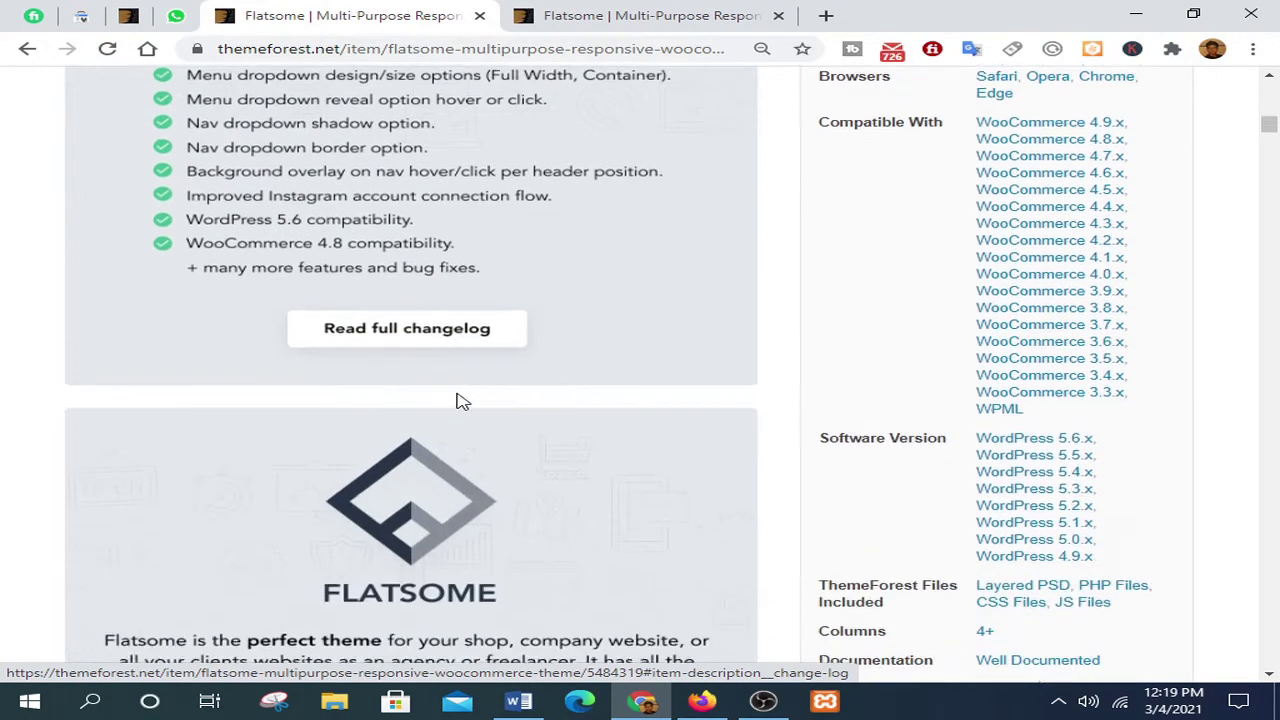
scroll(460, 402, down, 5)
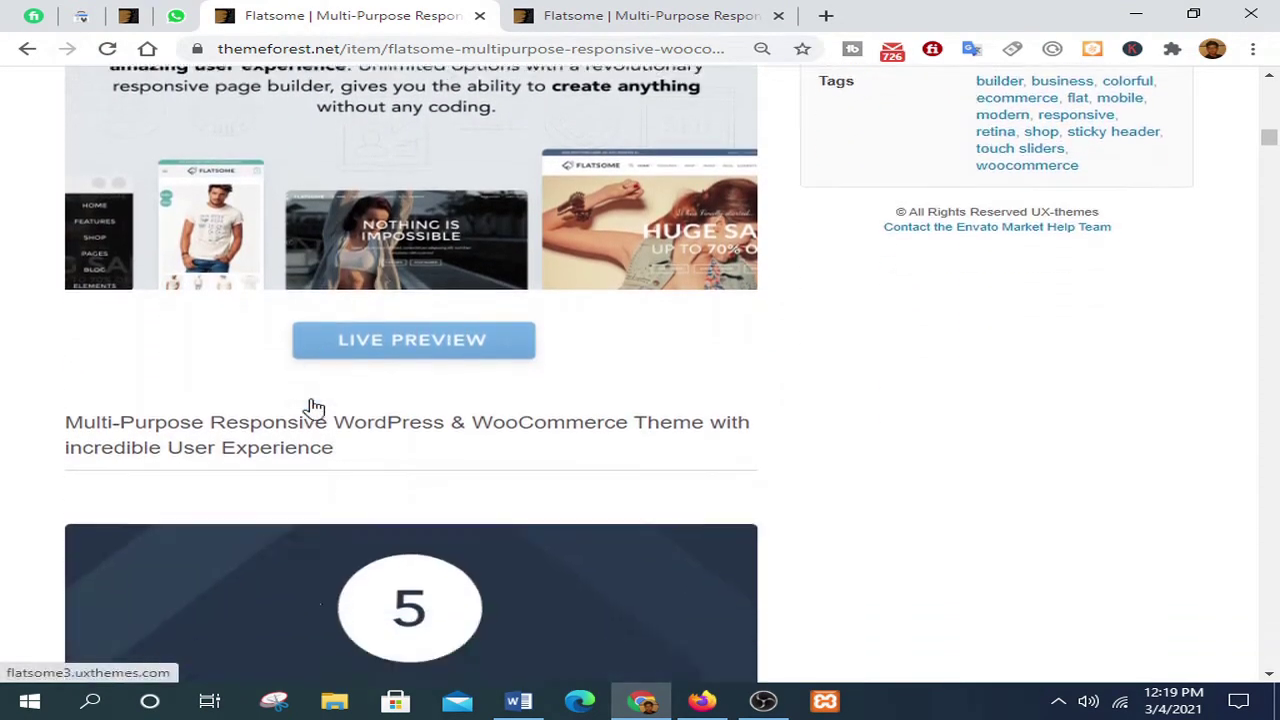
scroll(428, 416, down, 2)
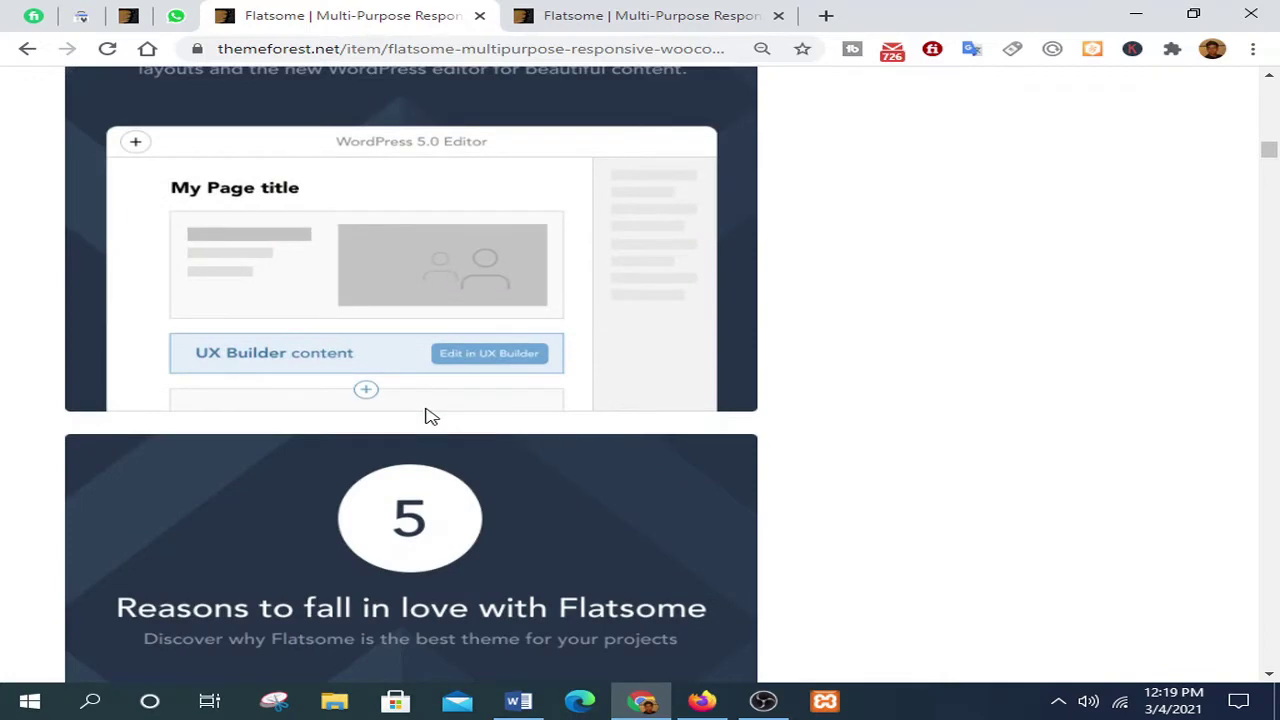
scroll(428, 416, down, 10)
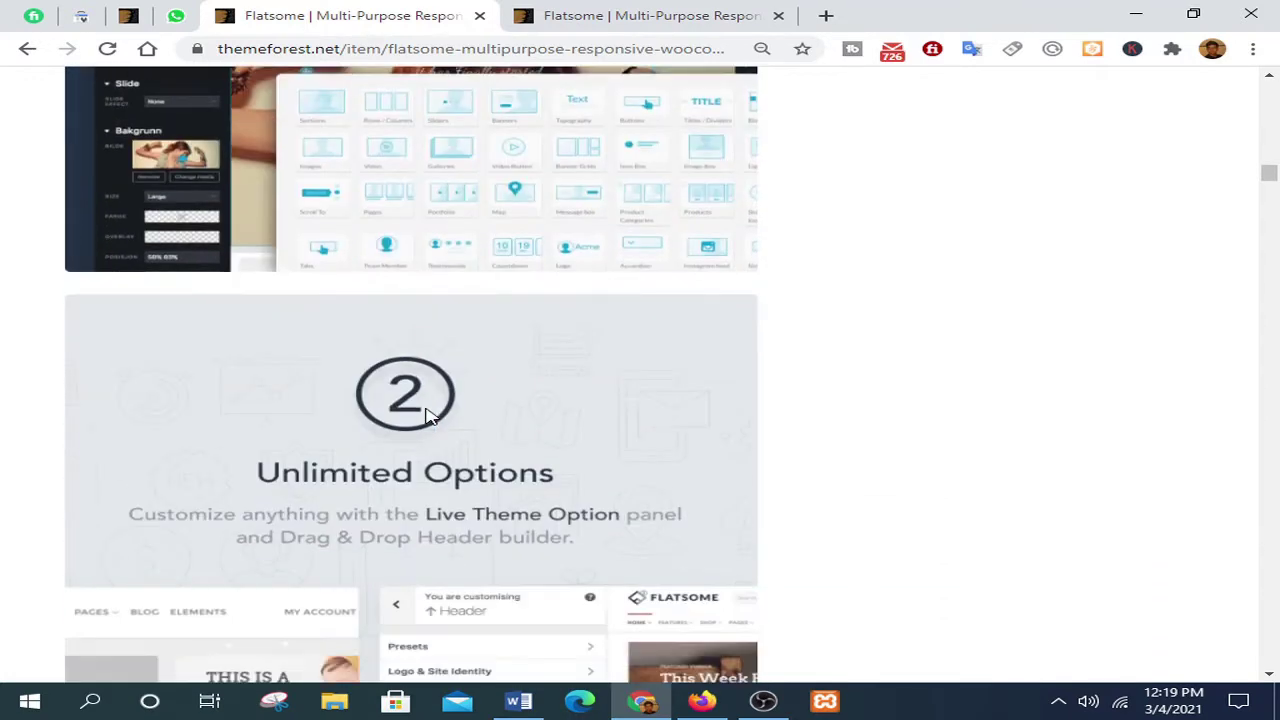
scroll(425, 414, up, 2)
scroll(420, 200, down, 10)
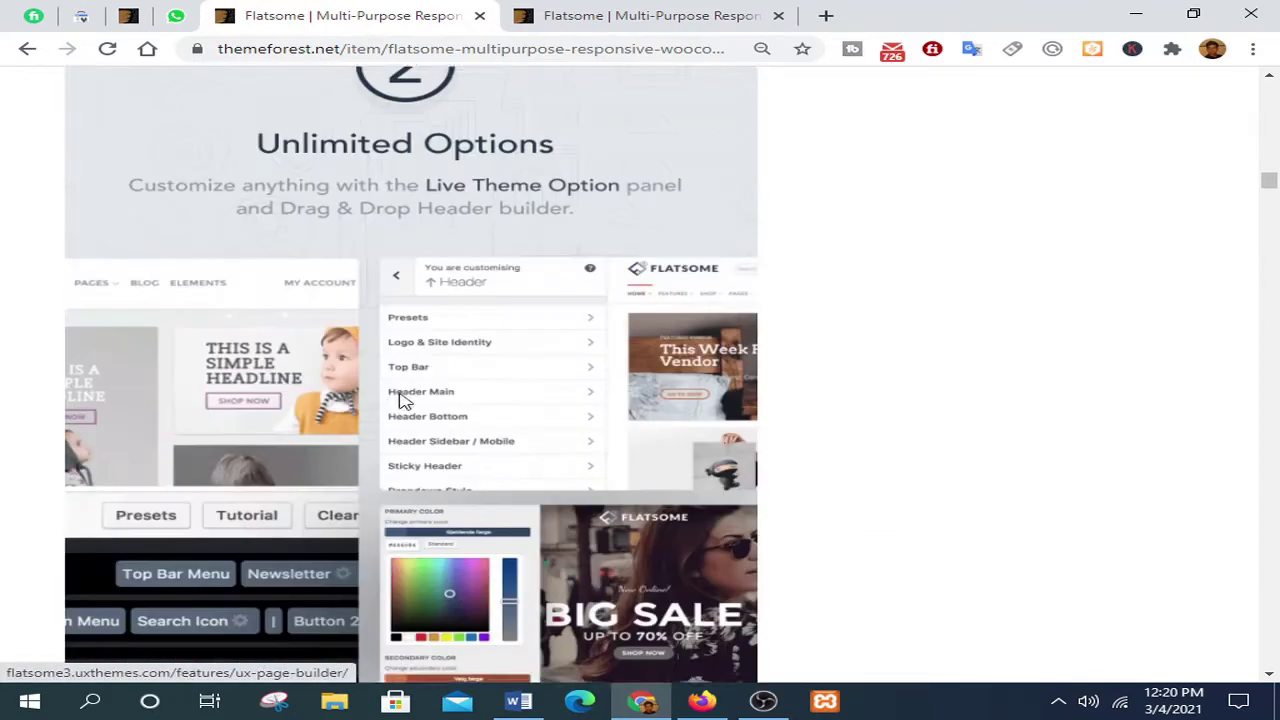
scroll(519, 450, down, 6)
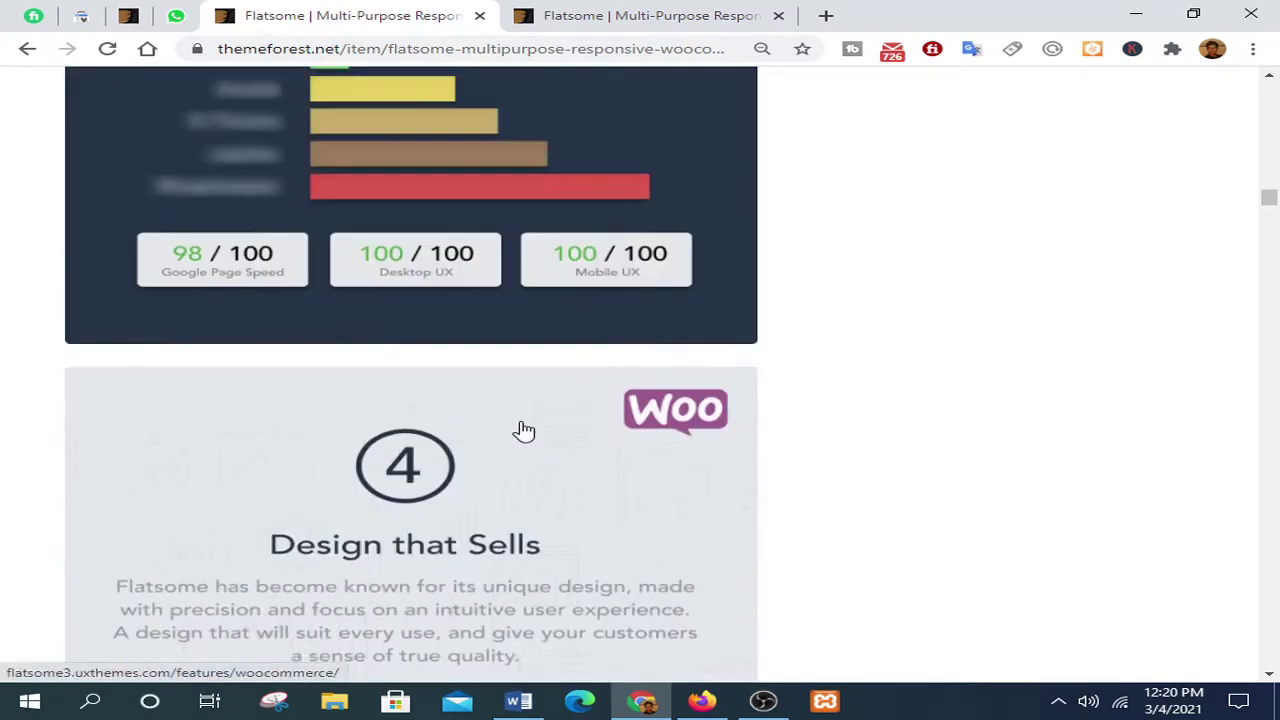
scroll(523, 429, up, 3)
scroll(385, 400, down, 12)
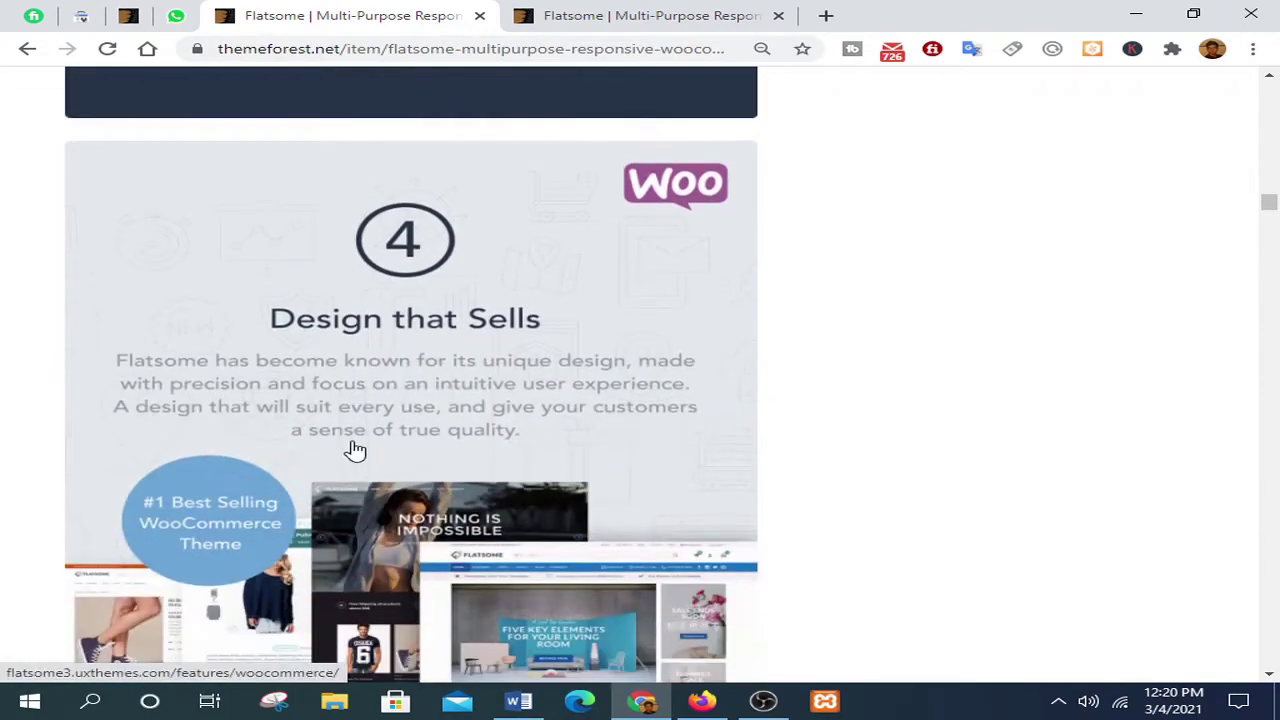
scroll(362, 460, down, 15)
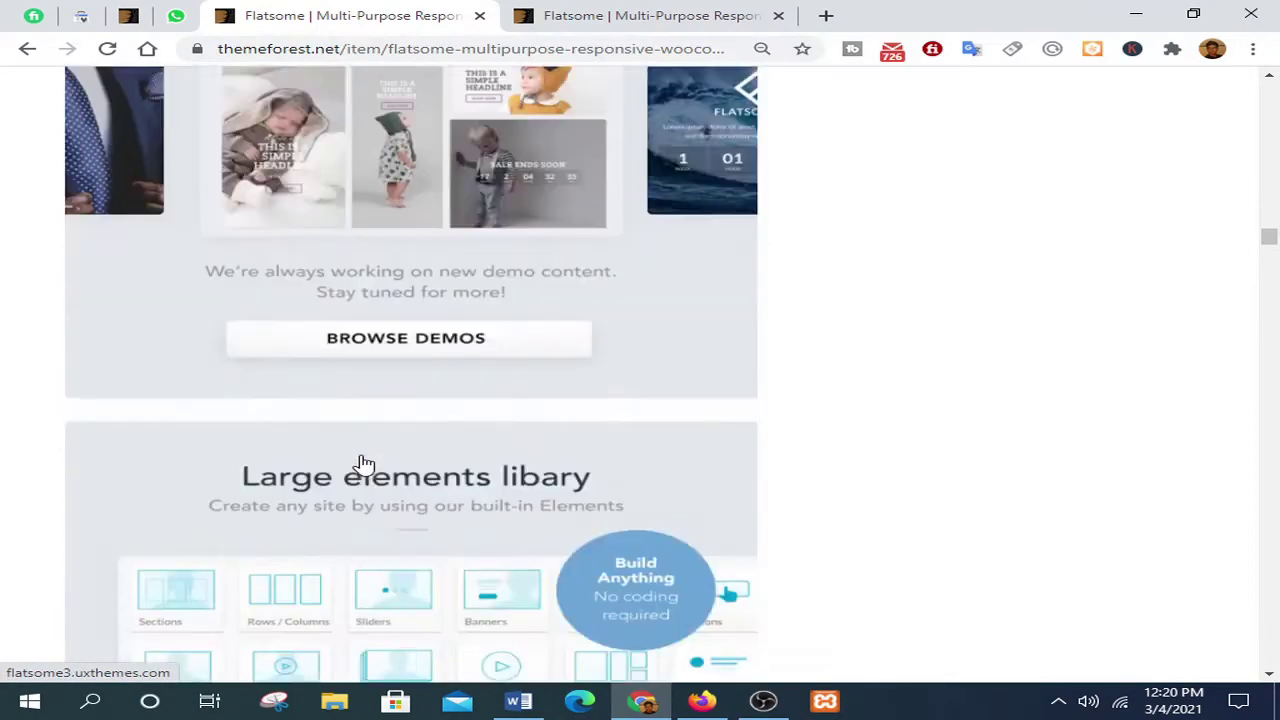
scroll(364, 464, down, 4)
scroll(362, 463, up, 8)
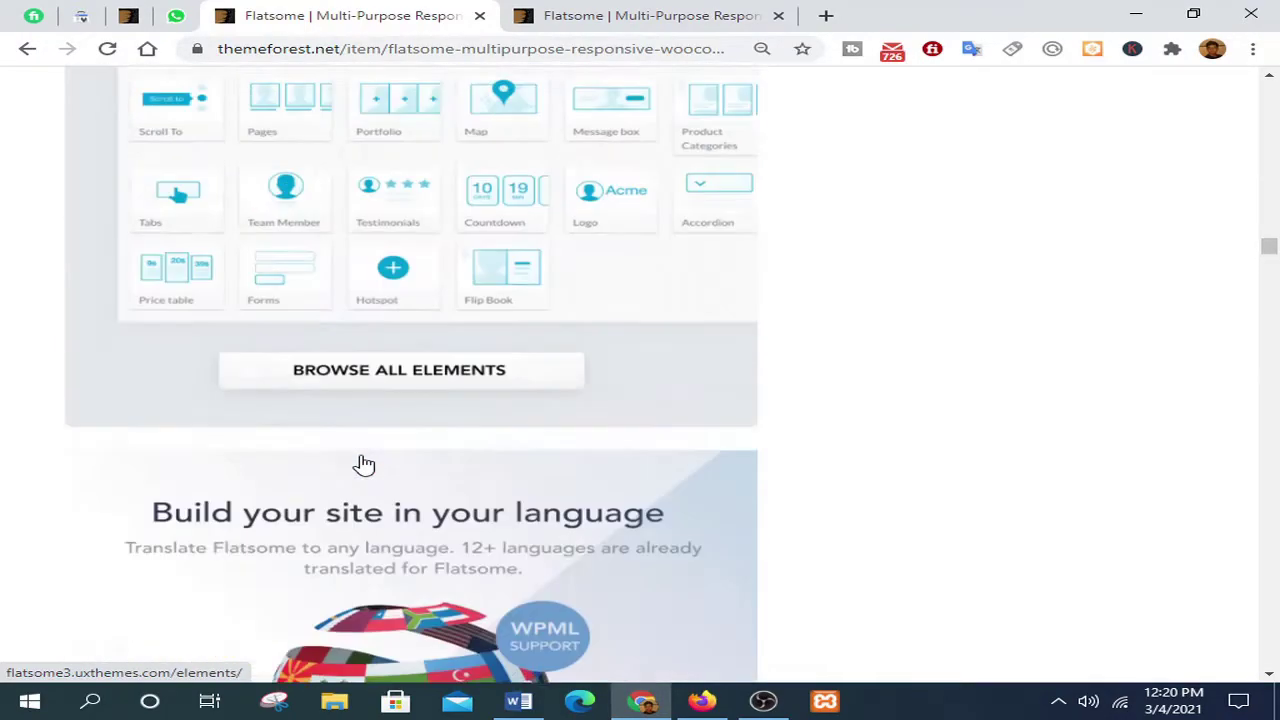
scroll(360, 478, down, 15)
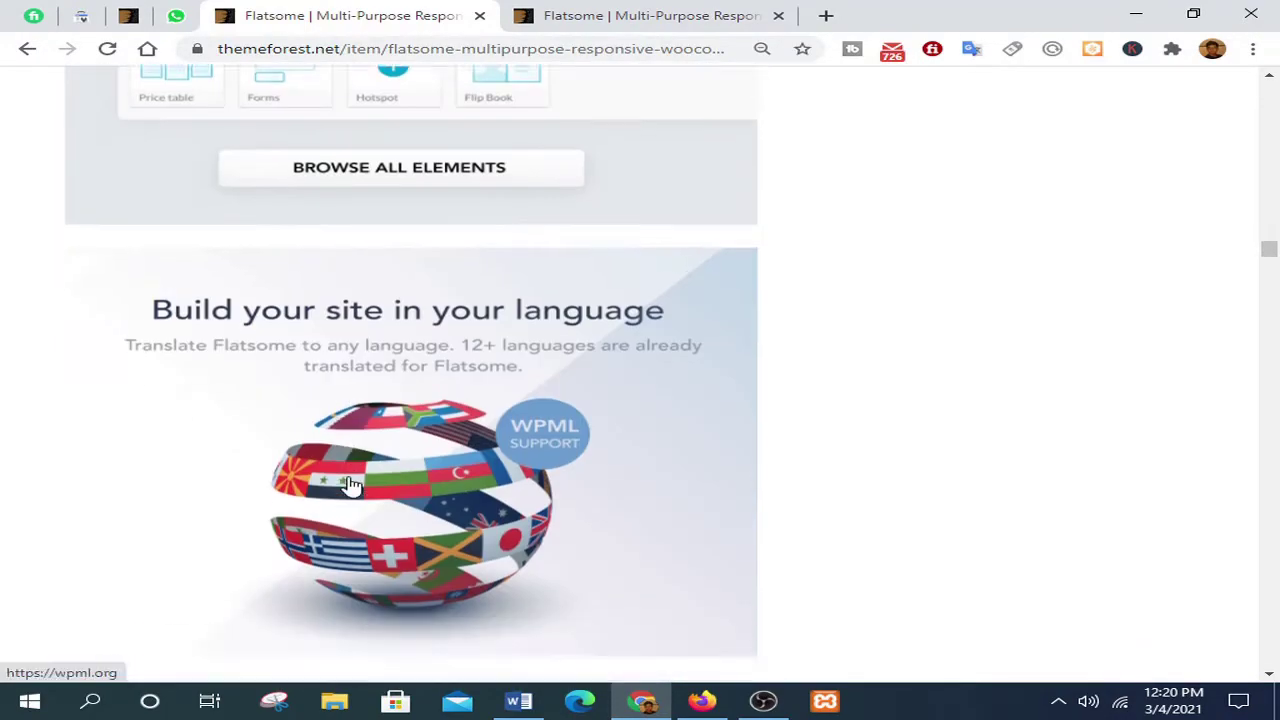
Open the Flatsome homepage in a background tab and close the live preview tab
click(580, 16)
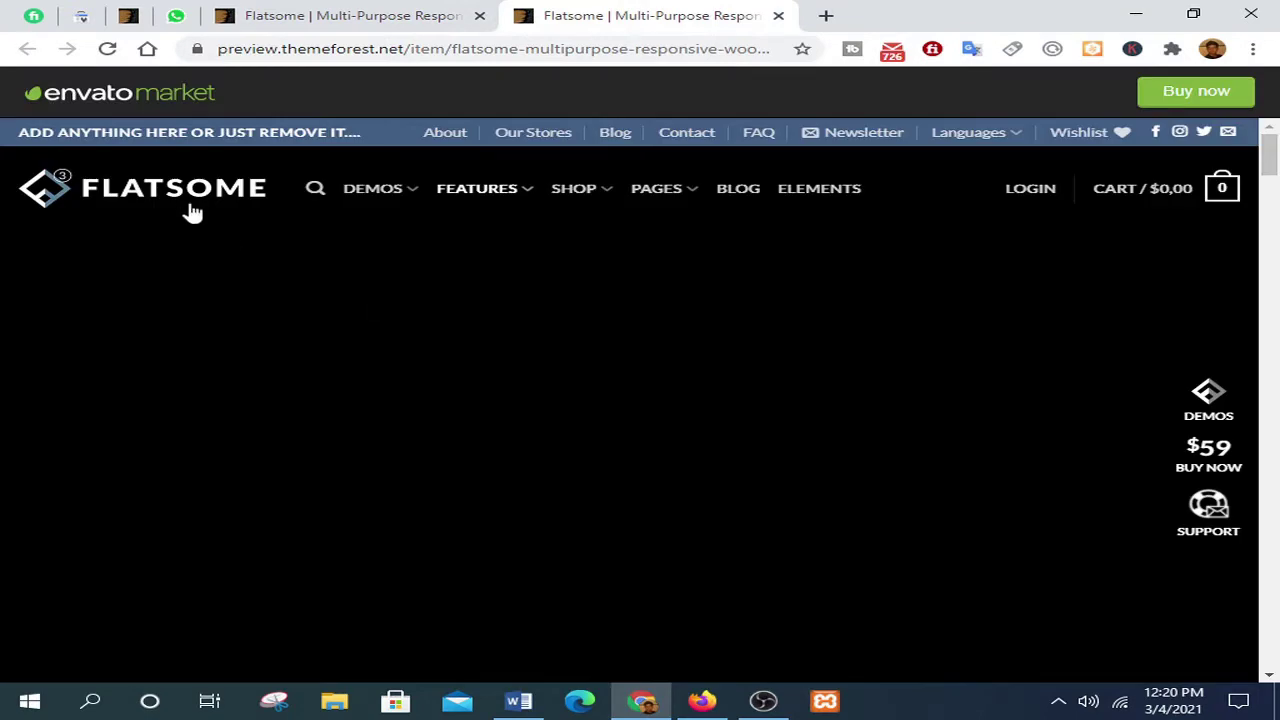
right_click(185, 178)
key(Escape)
middle_click(215, 224)
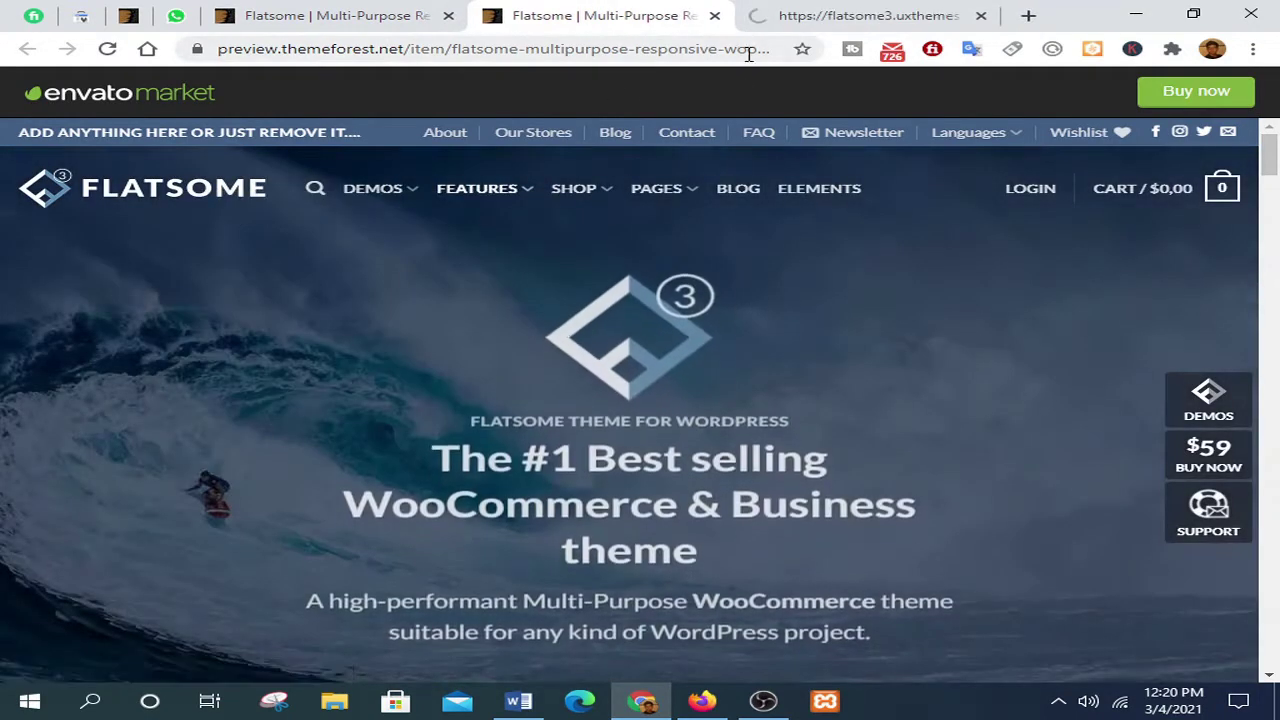
click(717, 17)
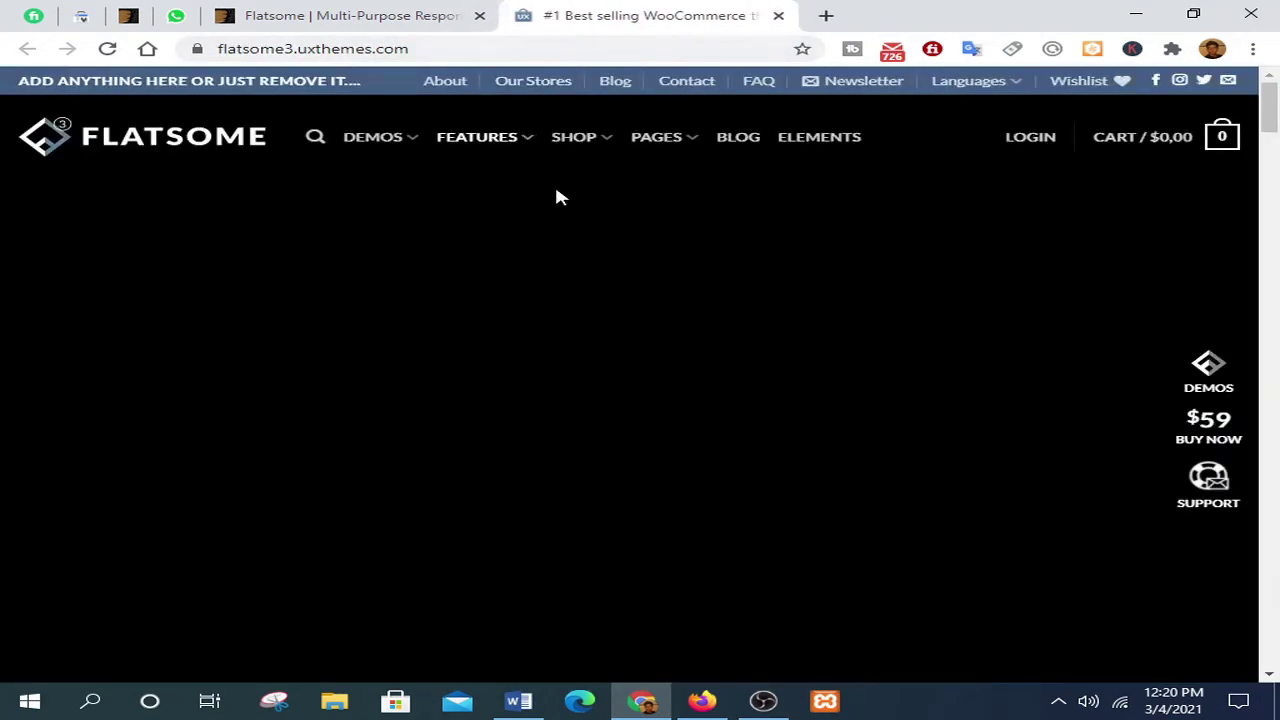
Open the Classic Shop demo from the Flatsome site
scroll(705, 462, down, 15)
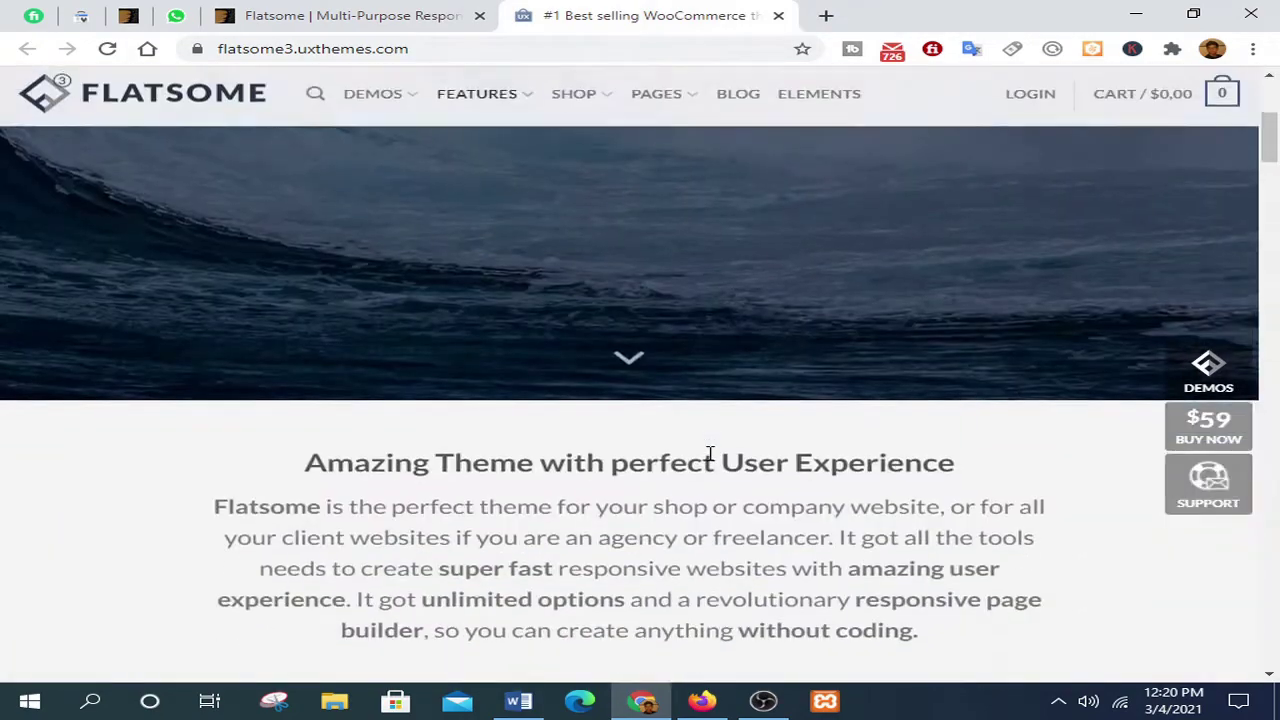
scroll(707, 462, down, 15)
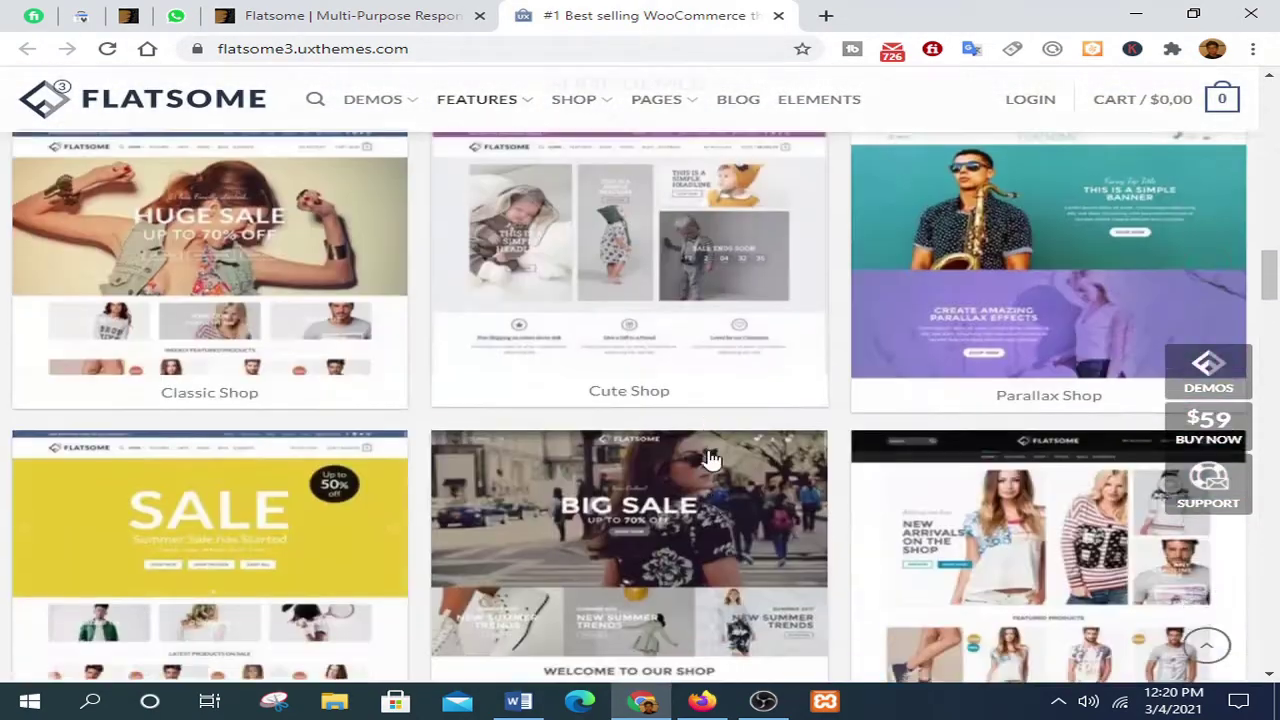
scroll(707, 462, up, 5)
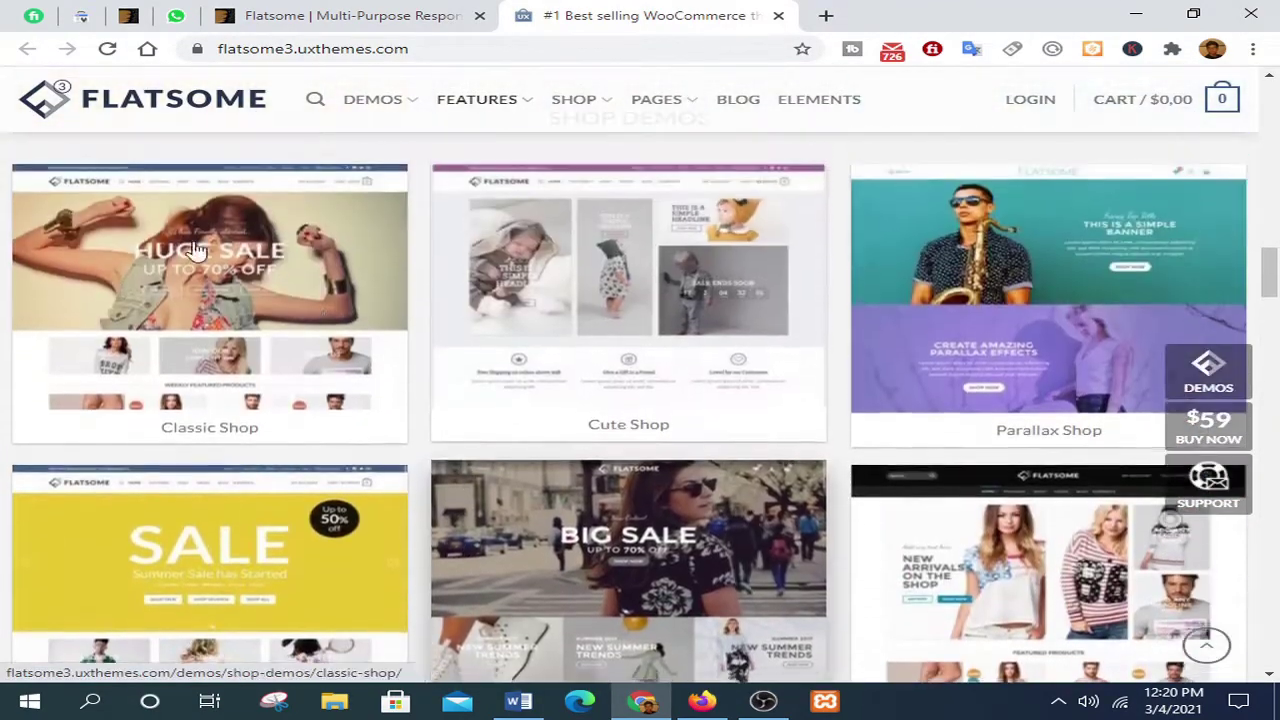
click(200, 290)
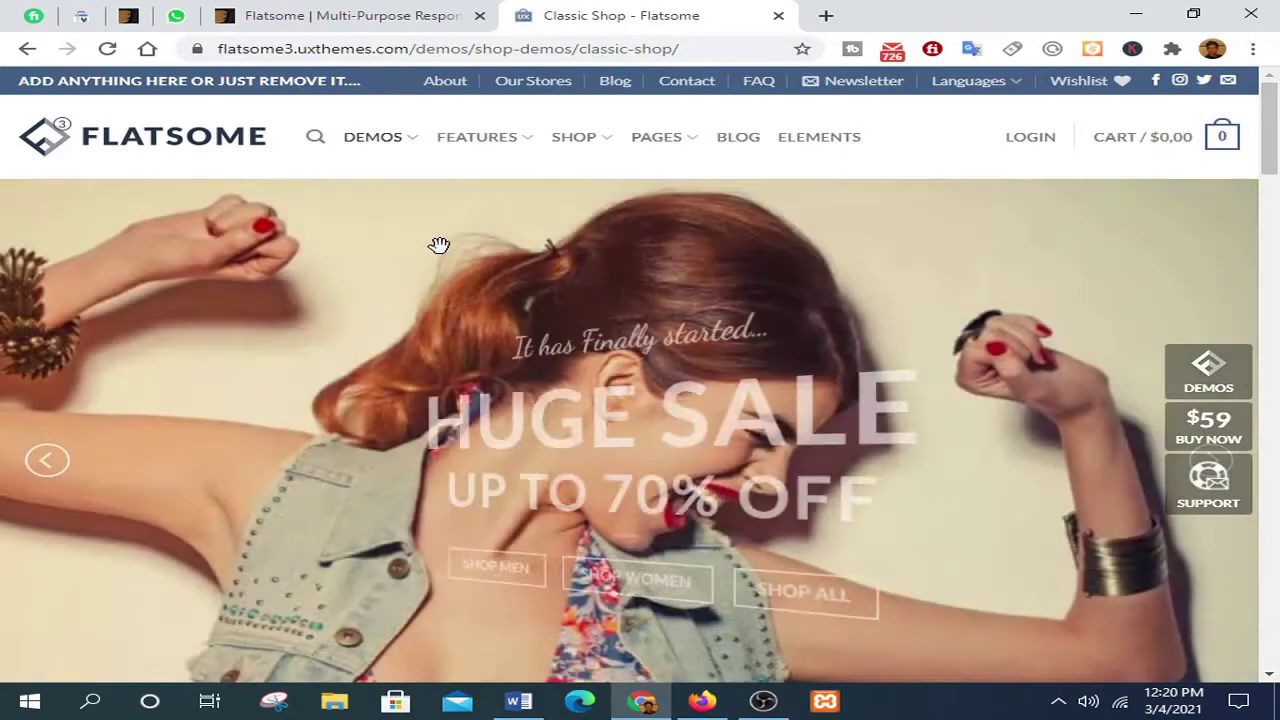
Open the Quick View for Beyond Top NLY Trend ($9,90) under Best Selling Products
scroll(470, 248, down, 4)
scroll(849, 314, down, 6)
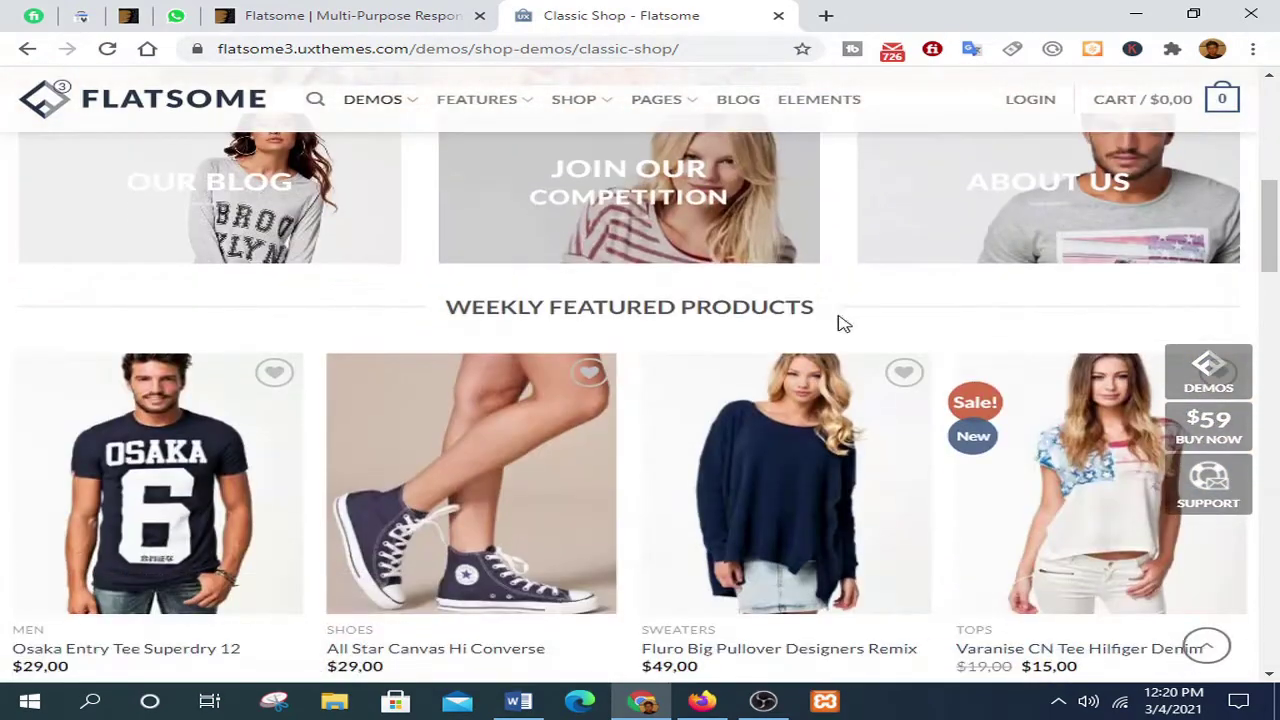
scroll(790, 385, down, 9)
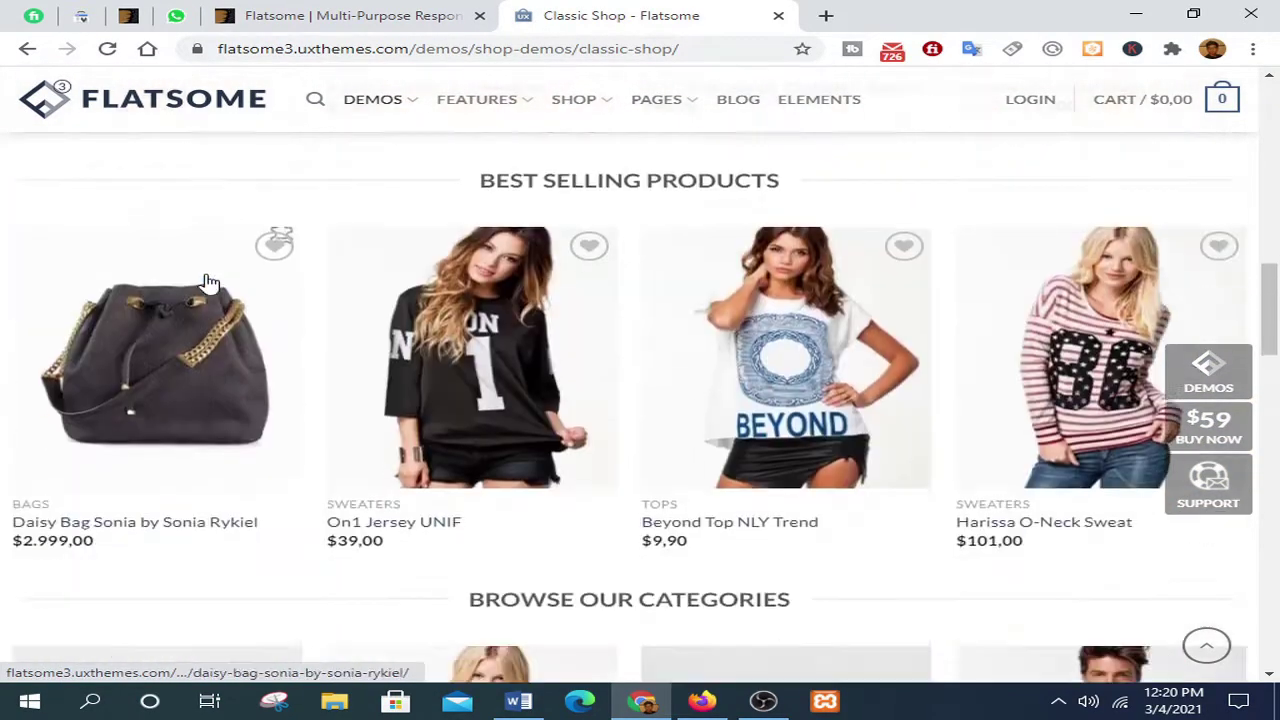
scroll(790, 390, down, 10)
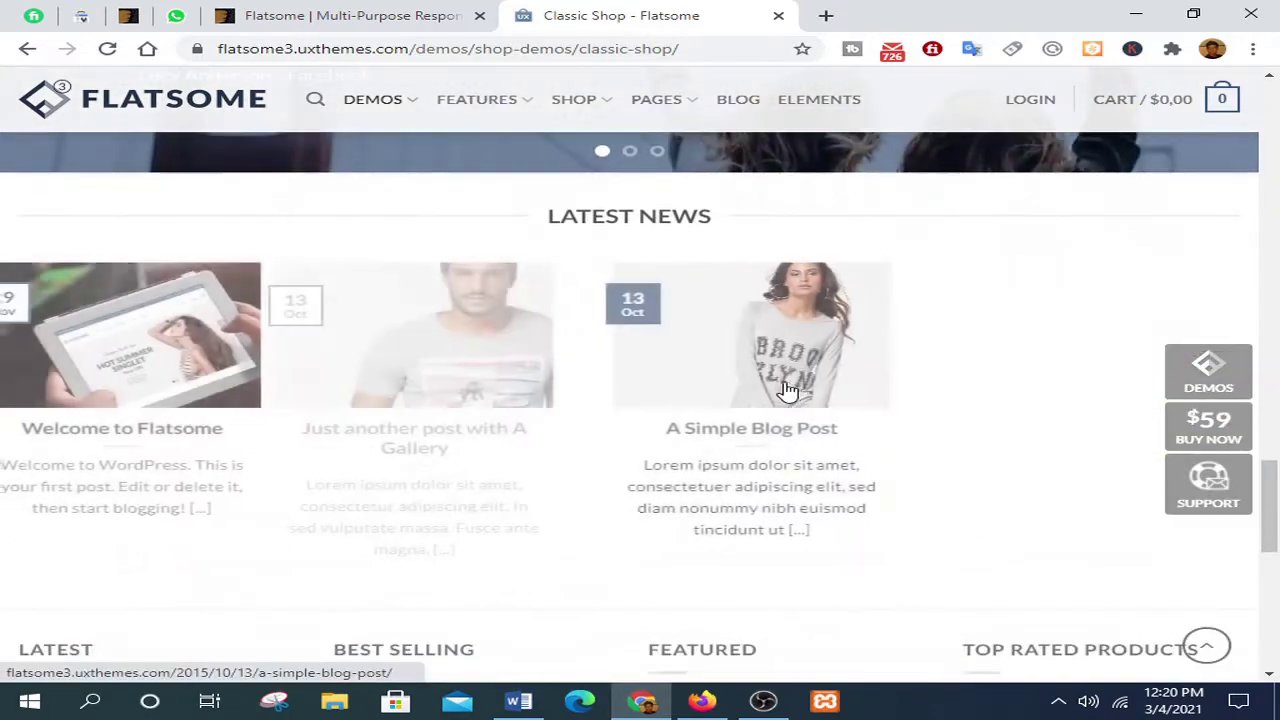
scroll(611, 434, down, 5)
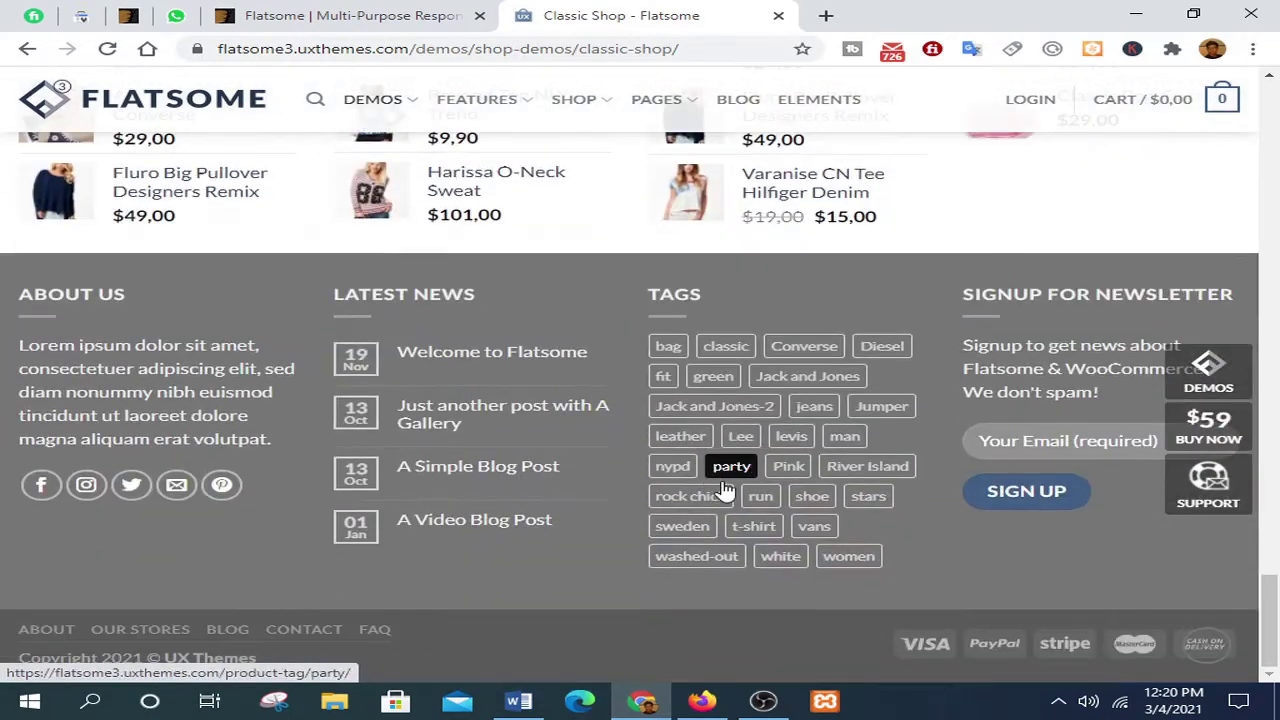
scroll(626, 529, up, 15)
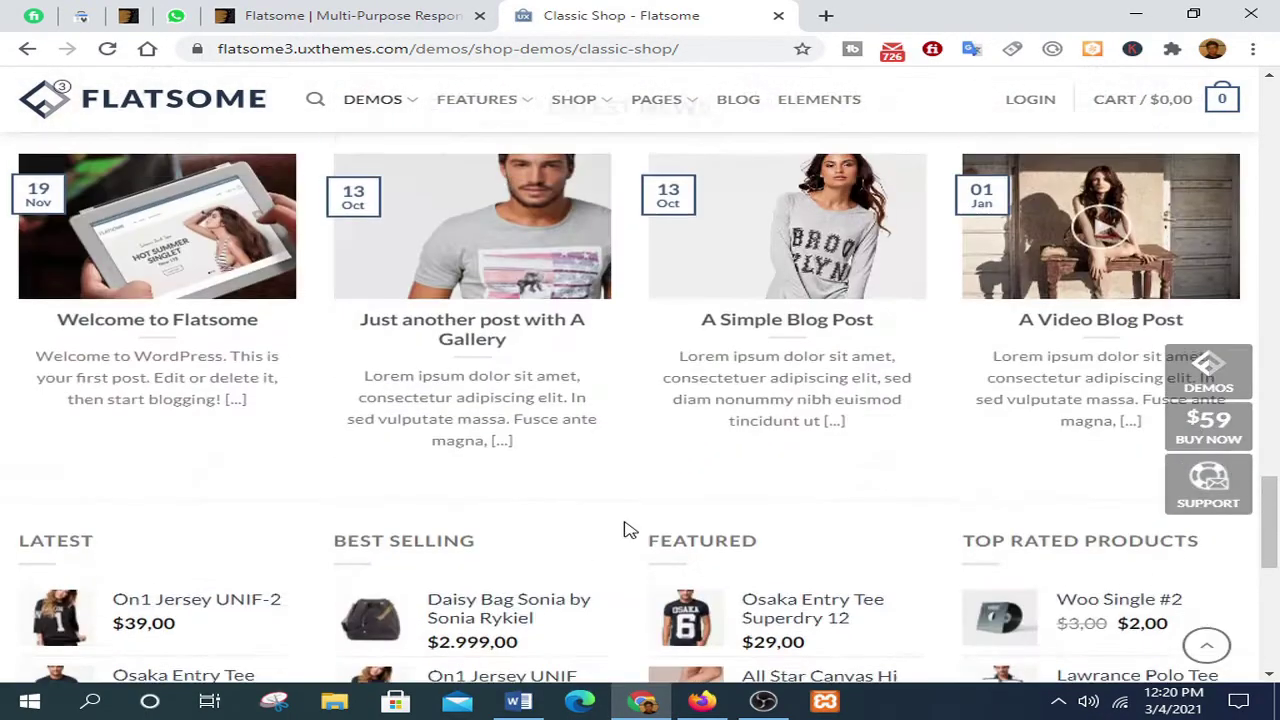
scroll(688, 450, up, 4)
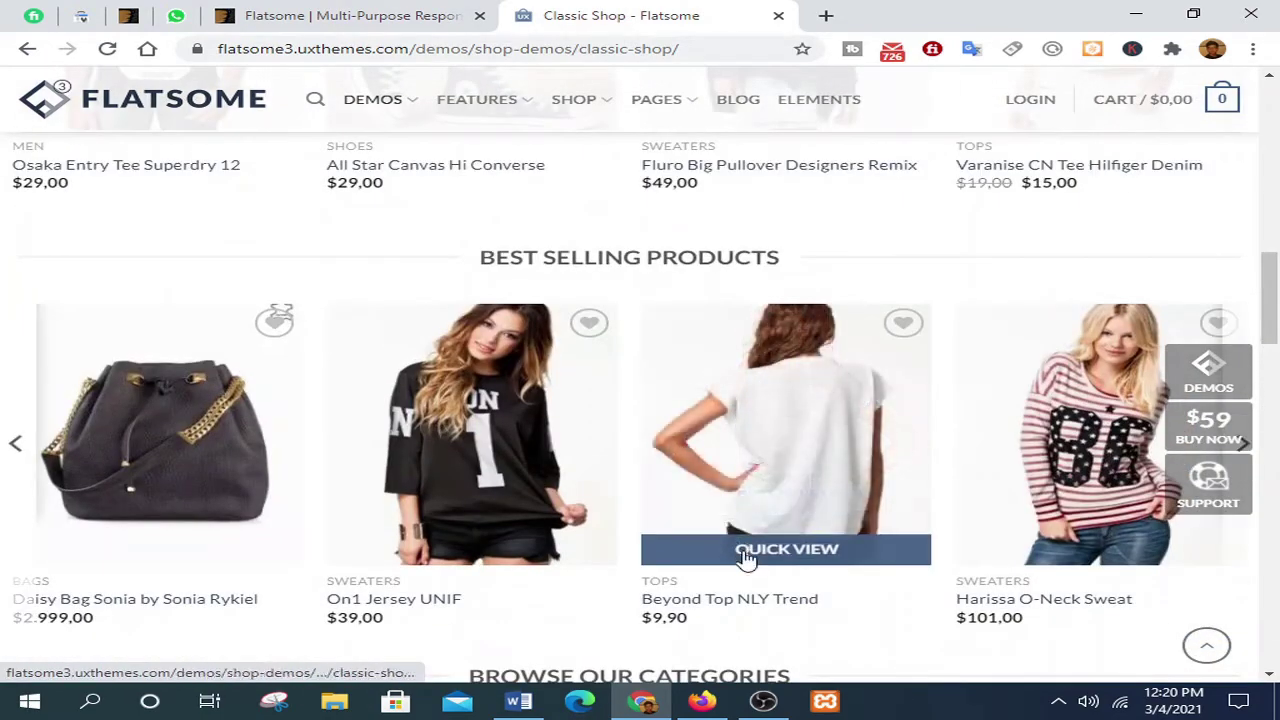
click(745, 550)
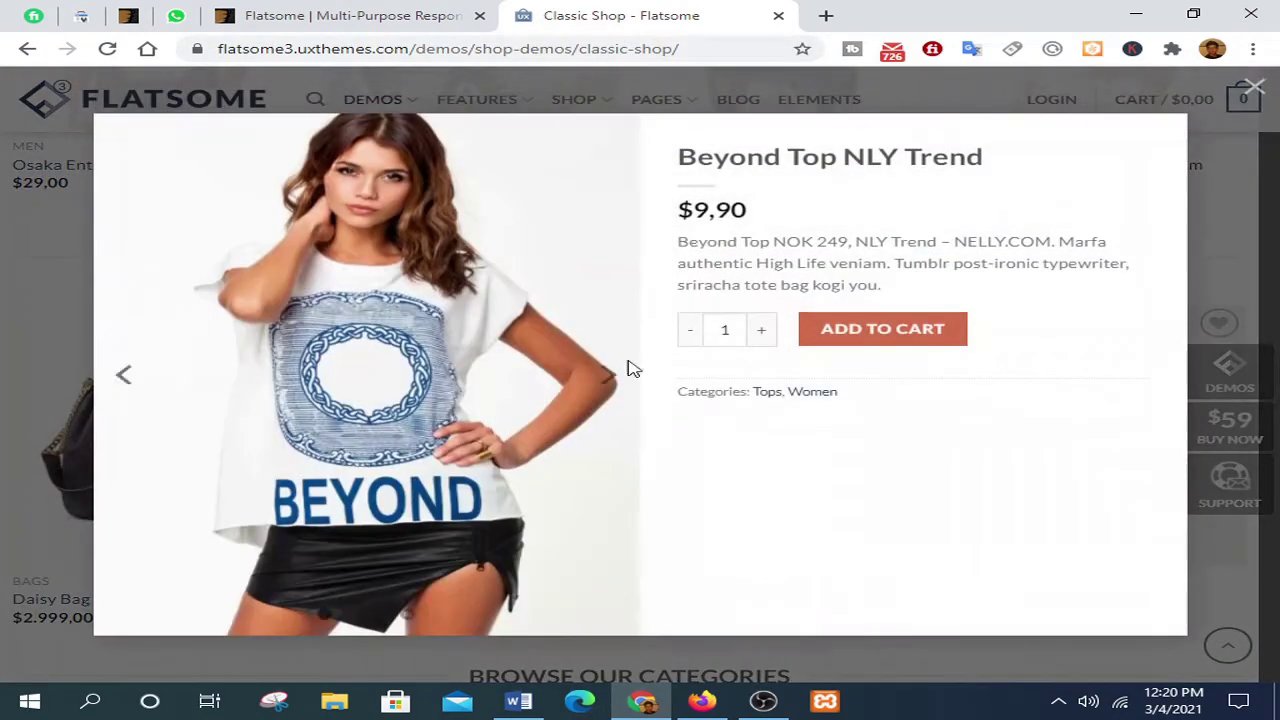
Flip through seven Beyond Top NLY Trend photos, close the quick view, and open the empty cart
click(610, 381)
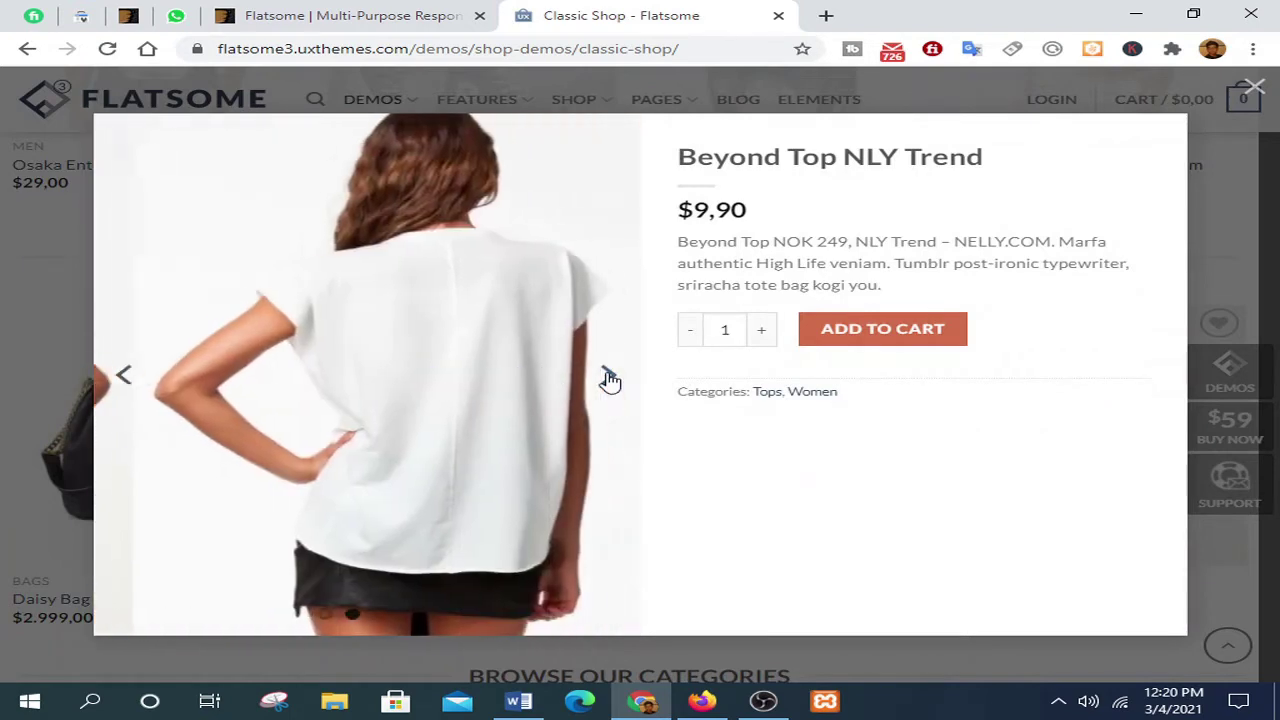
click(610, 381)
click(610, 381)
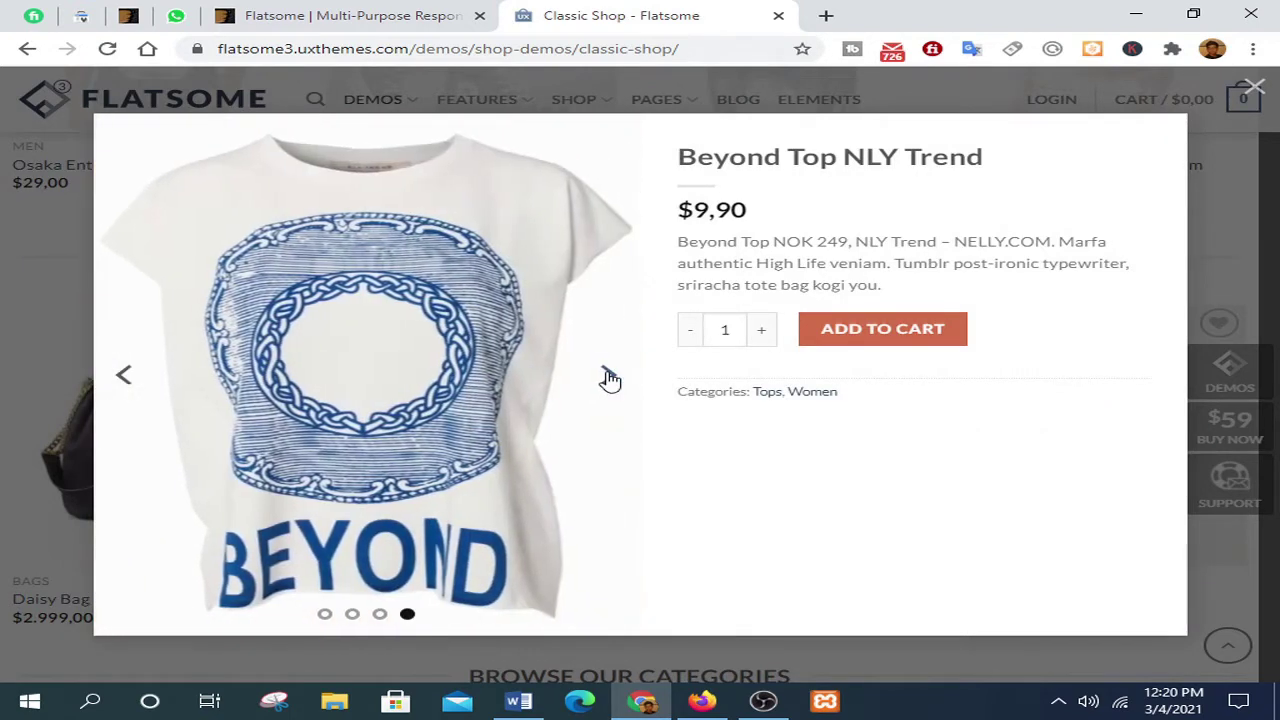
click(610, 381)
click(610, 381)
click(610, 381)
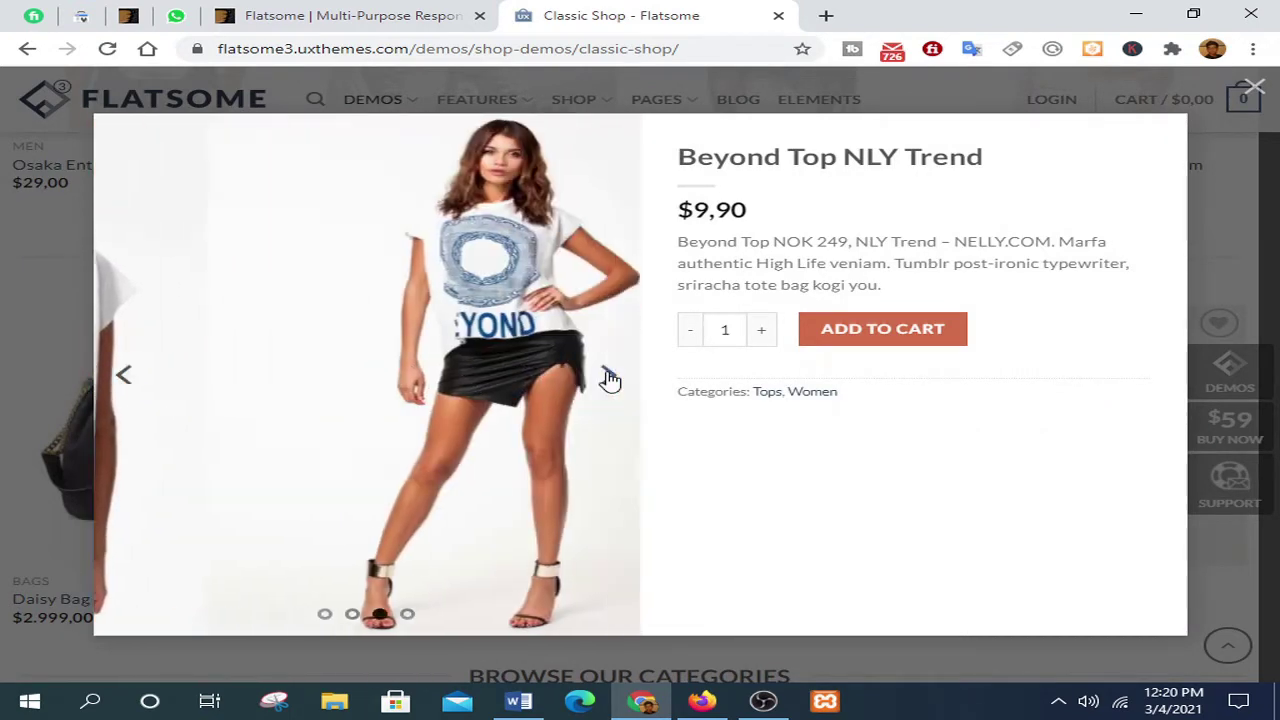
click(610, 381)
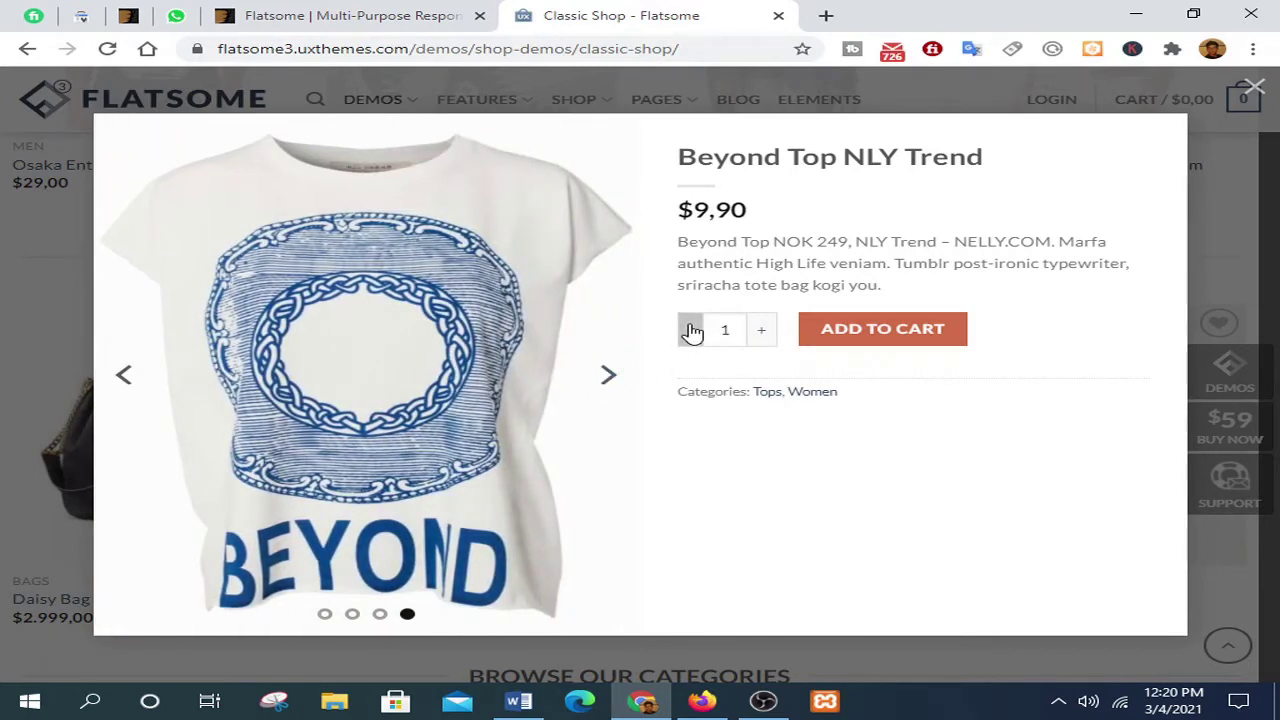
click(1257, 94)
click(1246, 99)
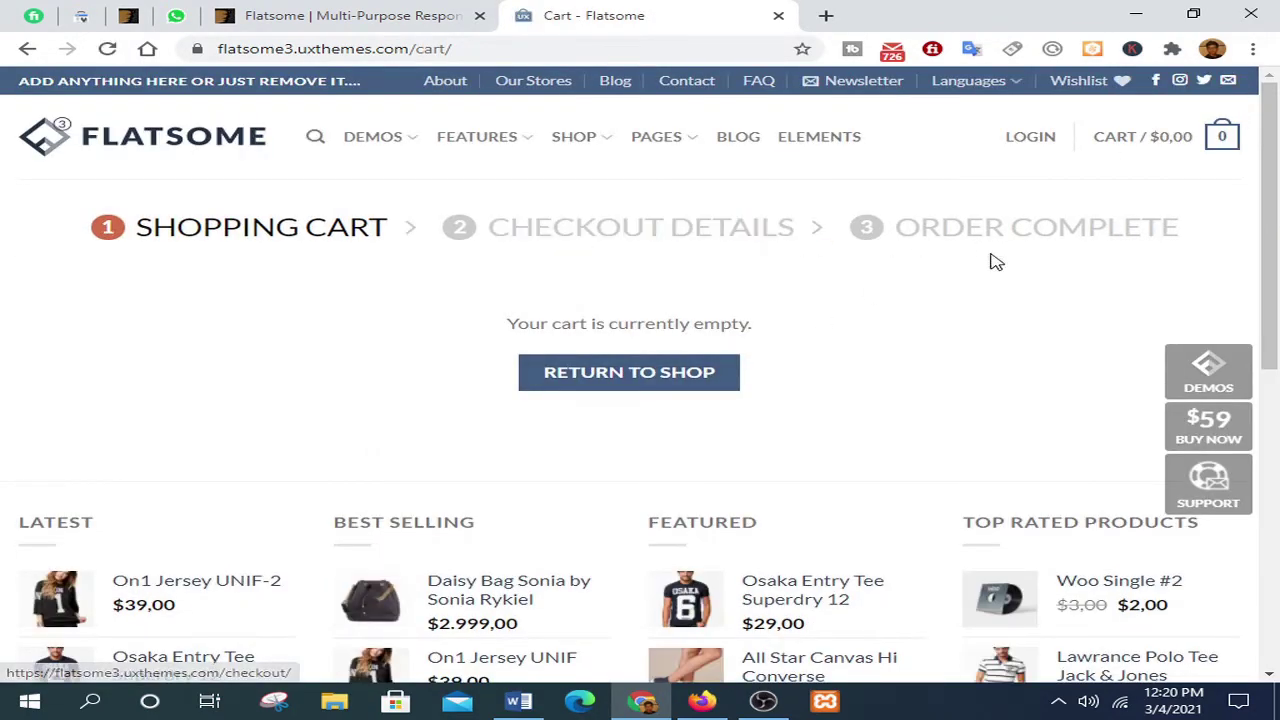
Open the Fullscreen Fashion demo from the DEMOS menu
scroll(995, 262, down, 5)
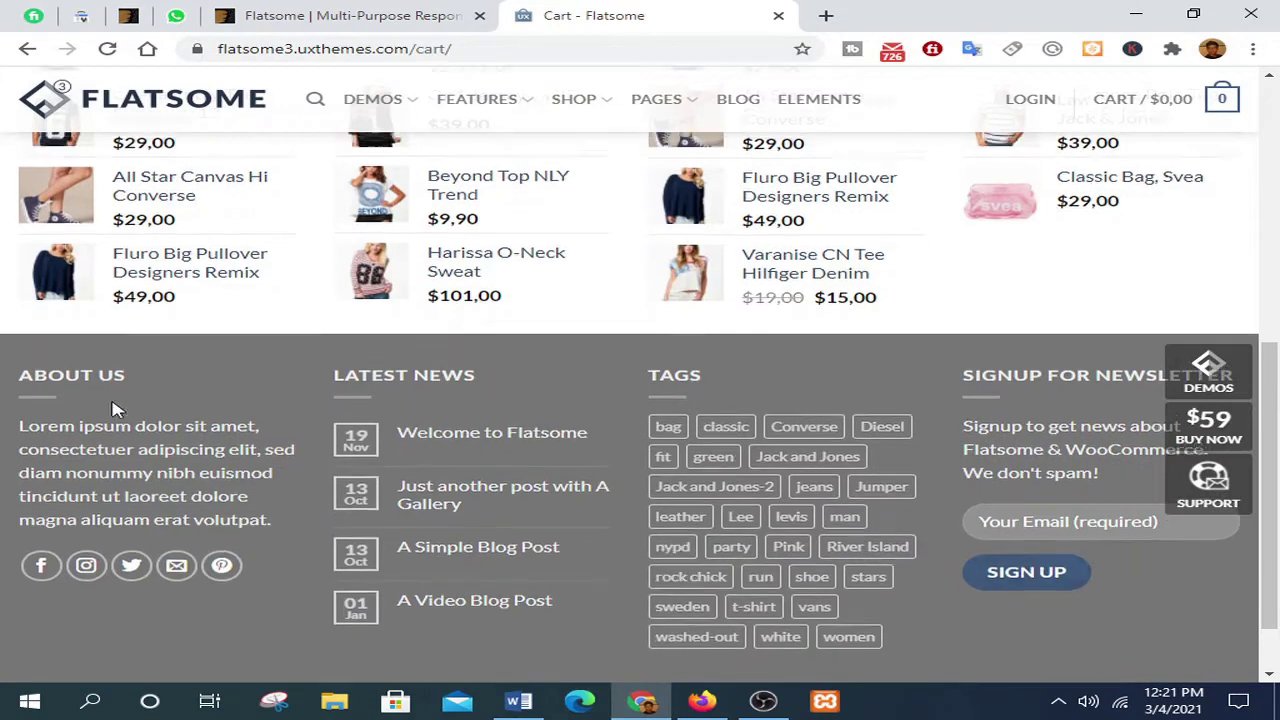
scroll(113, 408, up, 5)
mouse_move(377, 143)
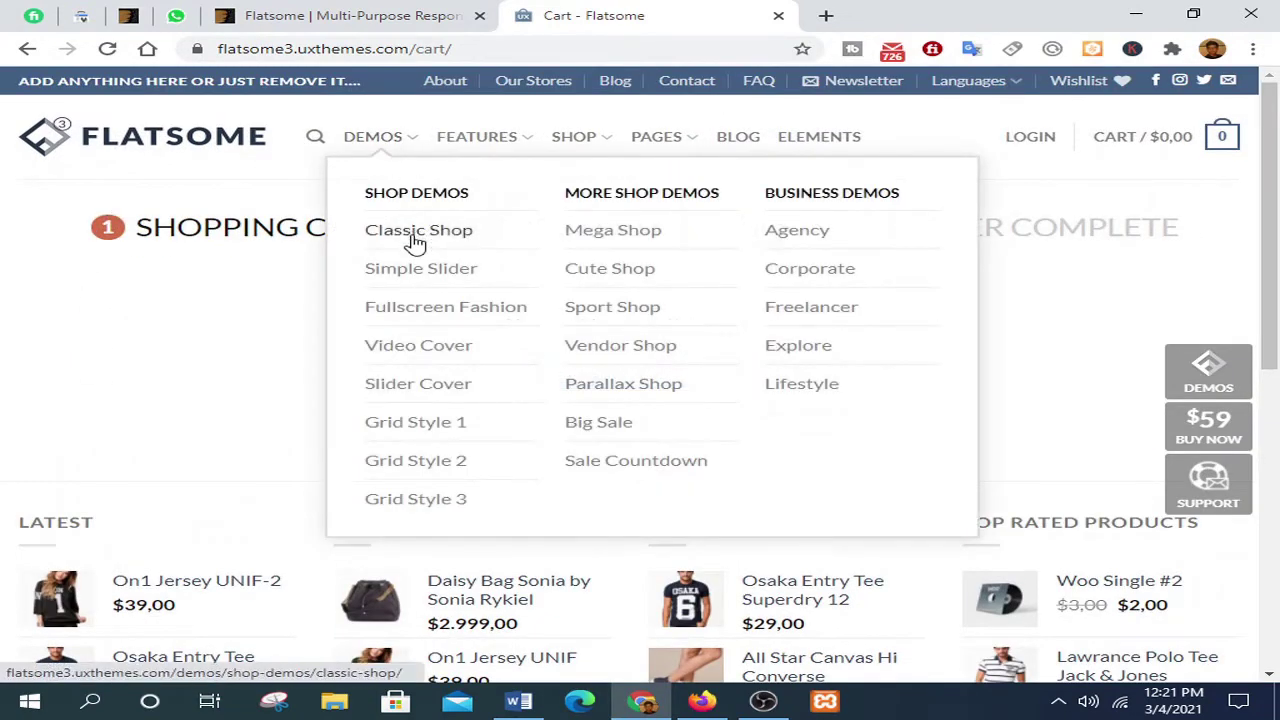
click(423, 320)
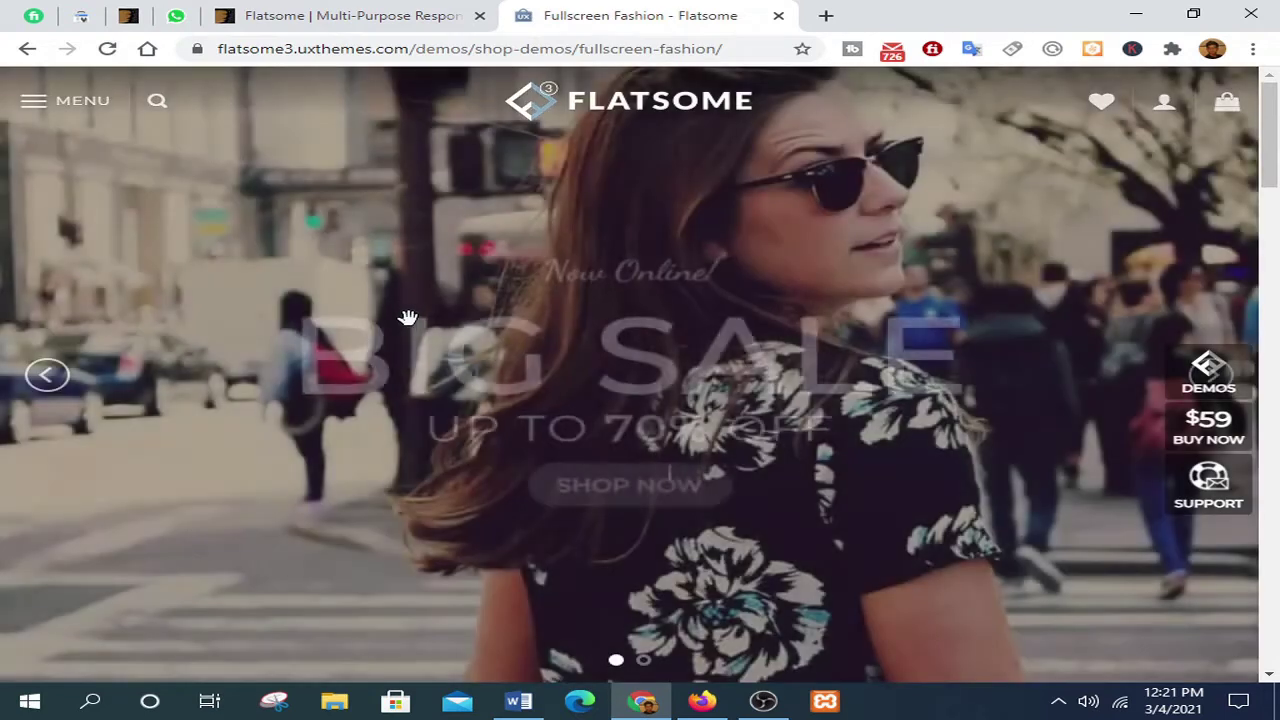
Scroll the Fullscreen Fashion demo past the Big Sale hero and products to the Instagram footer
scroll(648, 397, down, 3)
scroll(648, 397, down, 3)
scroll(648, 397, up, 6)
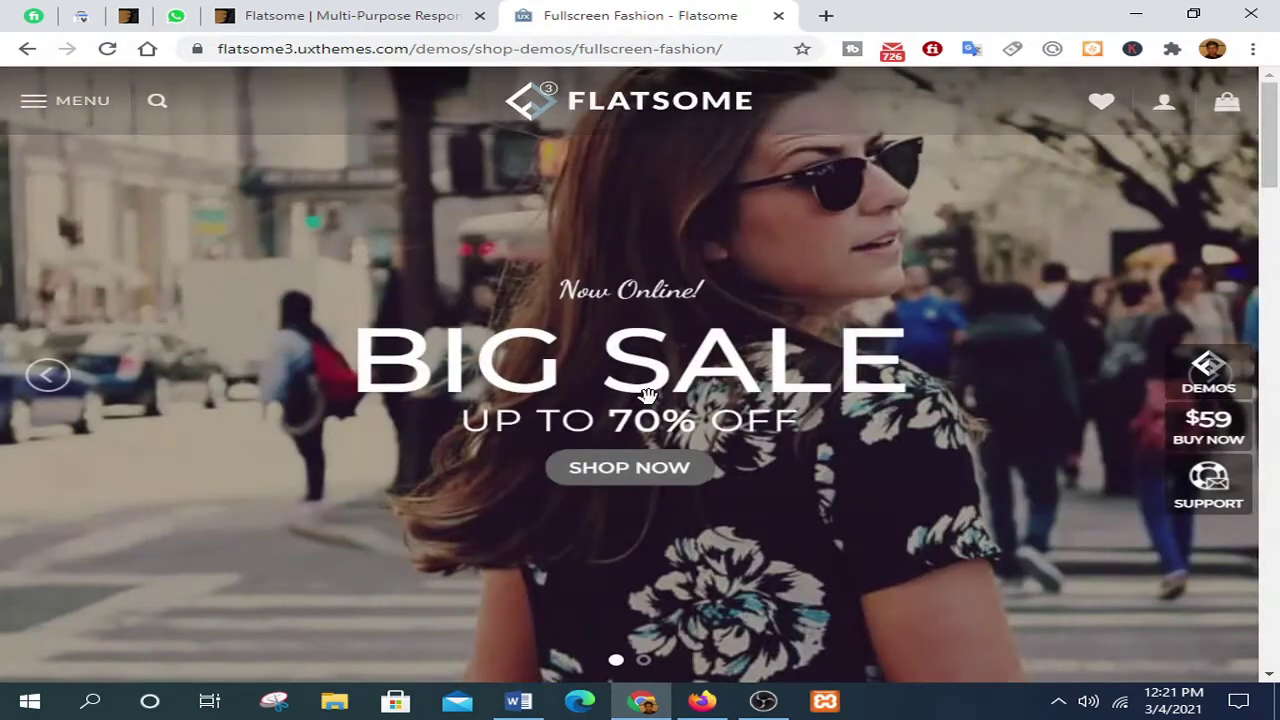
scroll(712, 438, down, 20)
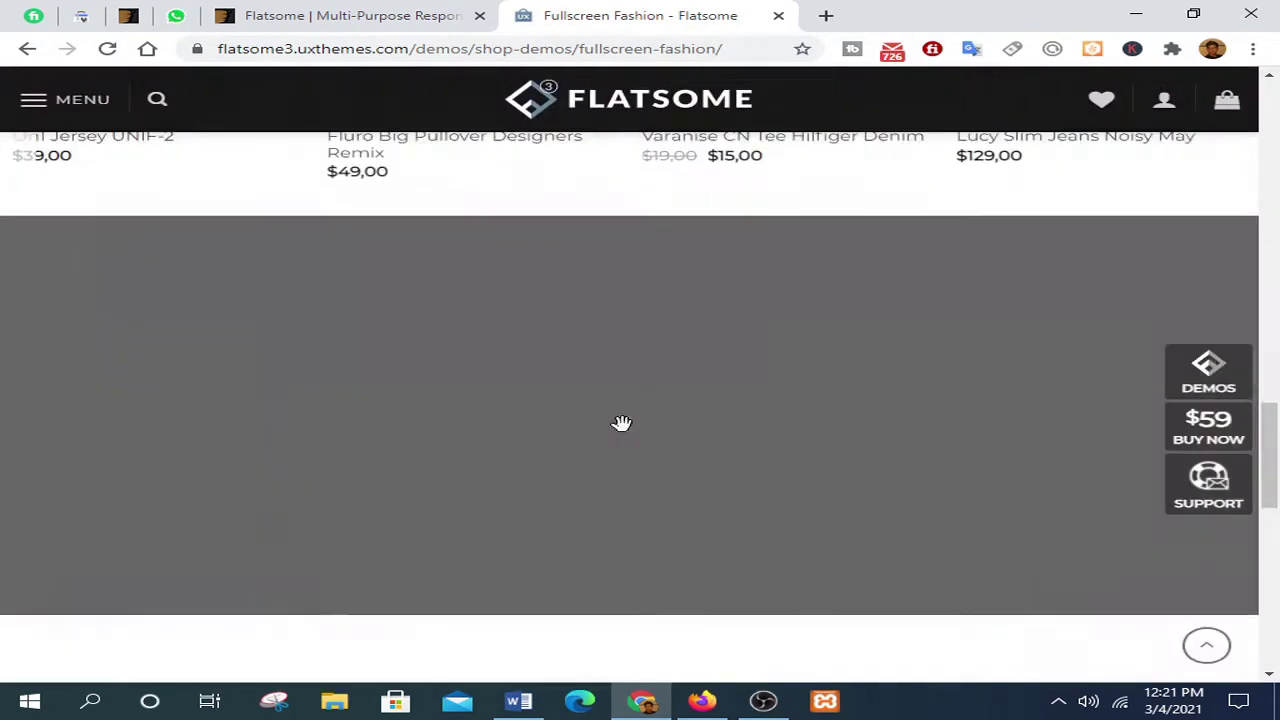
scroll(652, 440, down, 3)
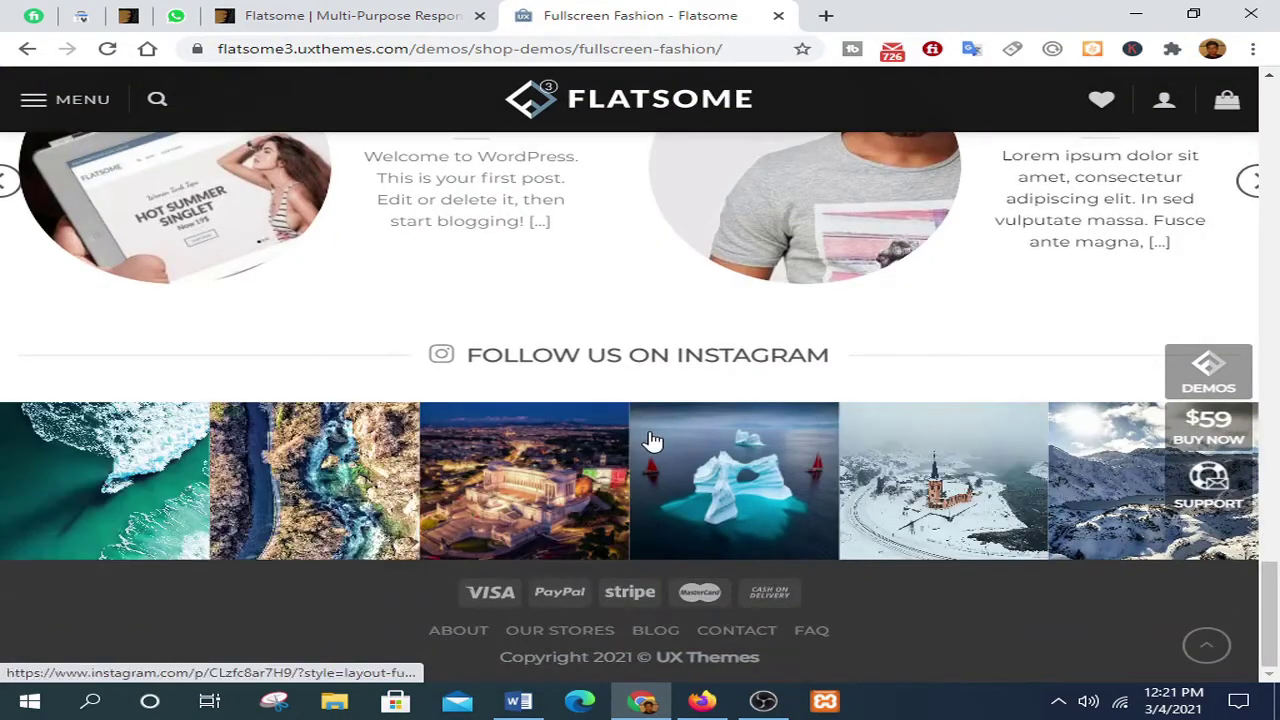
scroll(652, 440, up, 6)
Close the Fullscreen Fashion tab, return to the ThemeForest page top and select the Flatsome title
click(778, 16)
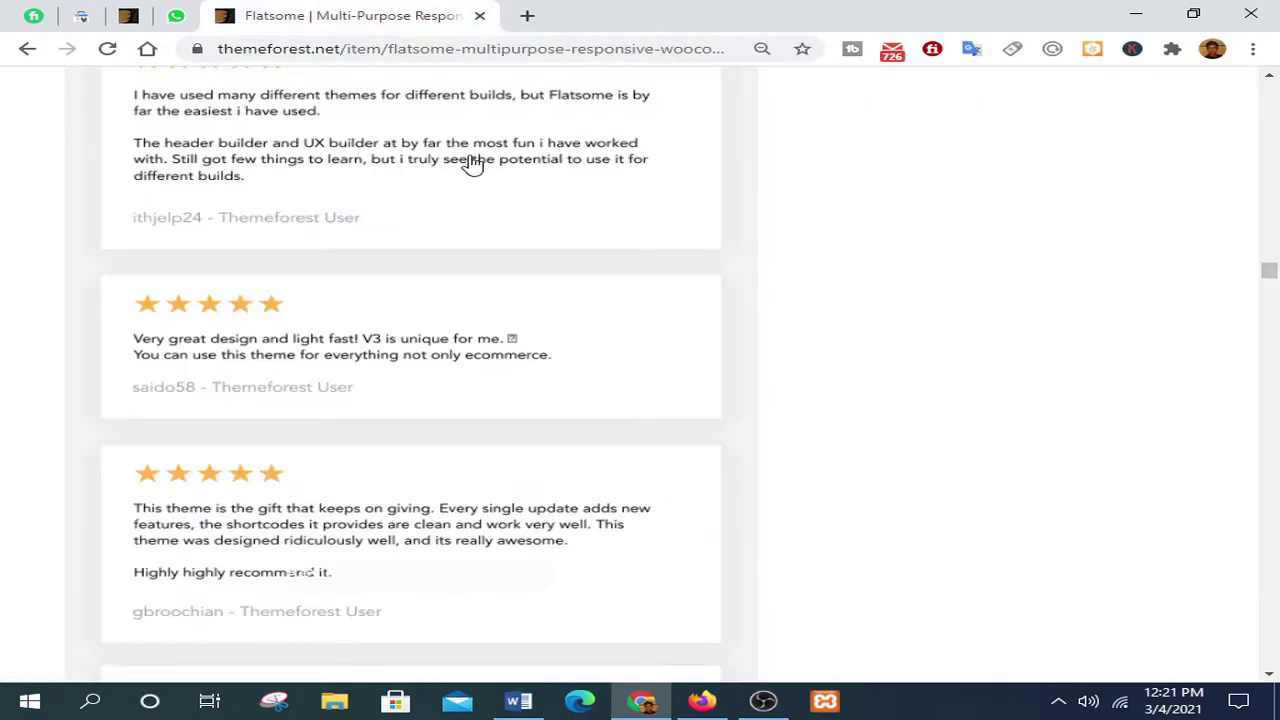
drag(1268, 271, 1270, 90)
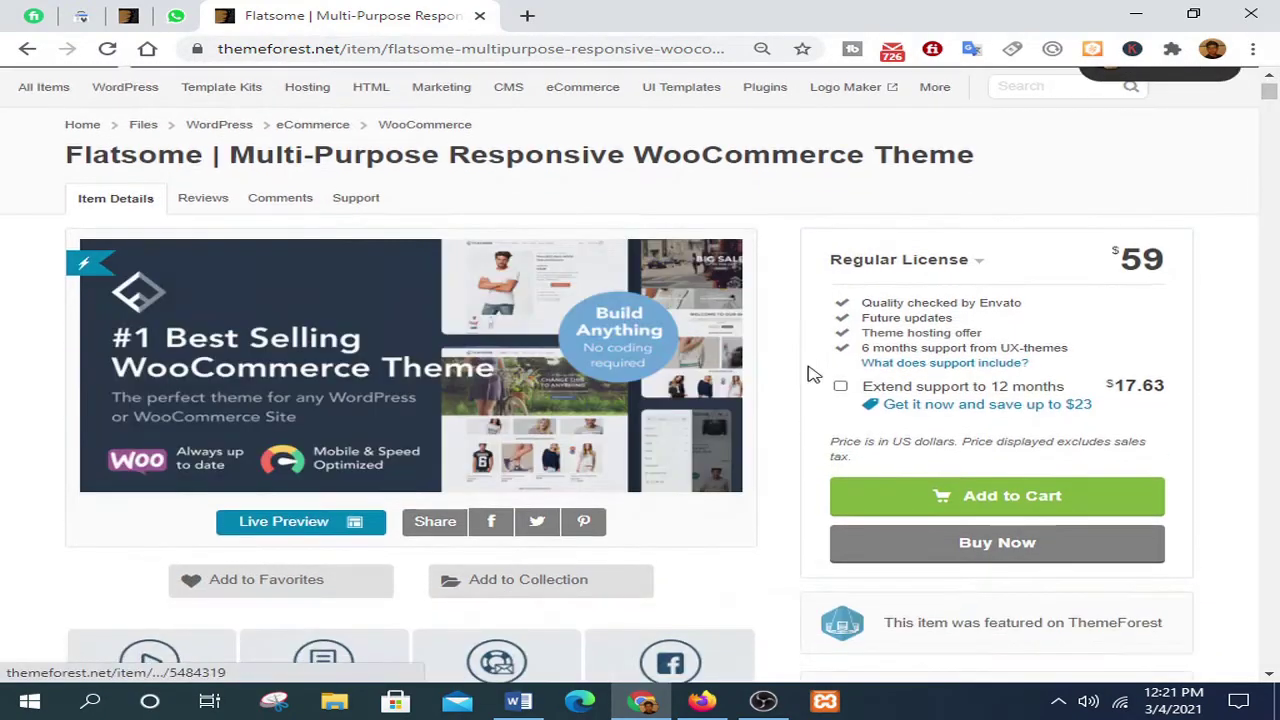
scroll(800, 370, up, 1)
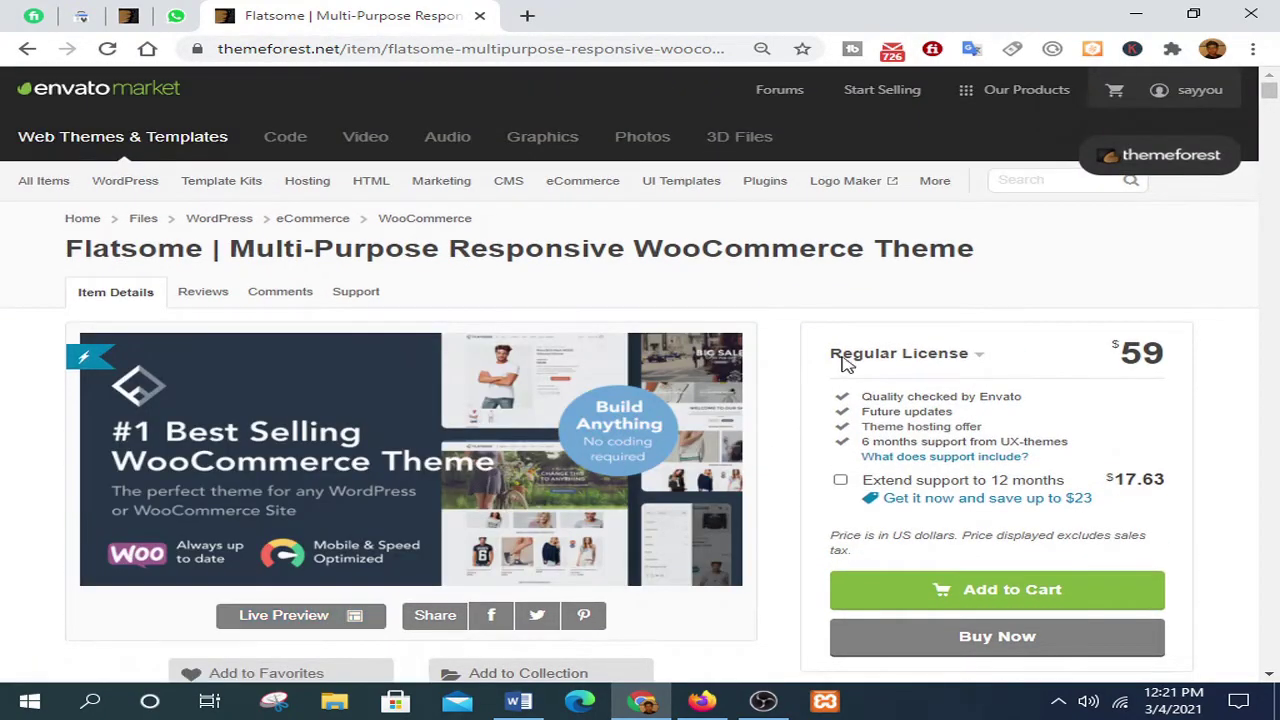
drag(975, 270, 51, 222)
Insert 'THEME' before 'Link Description Box' in the Word heading
click(518, 703)
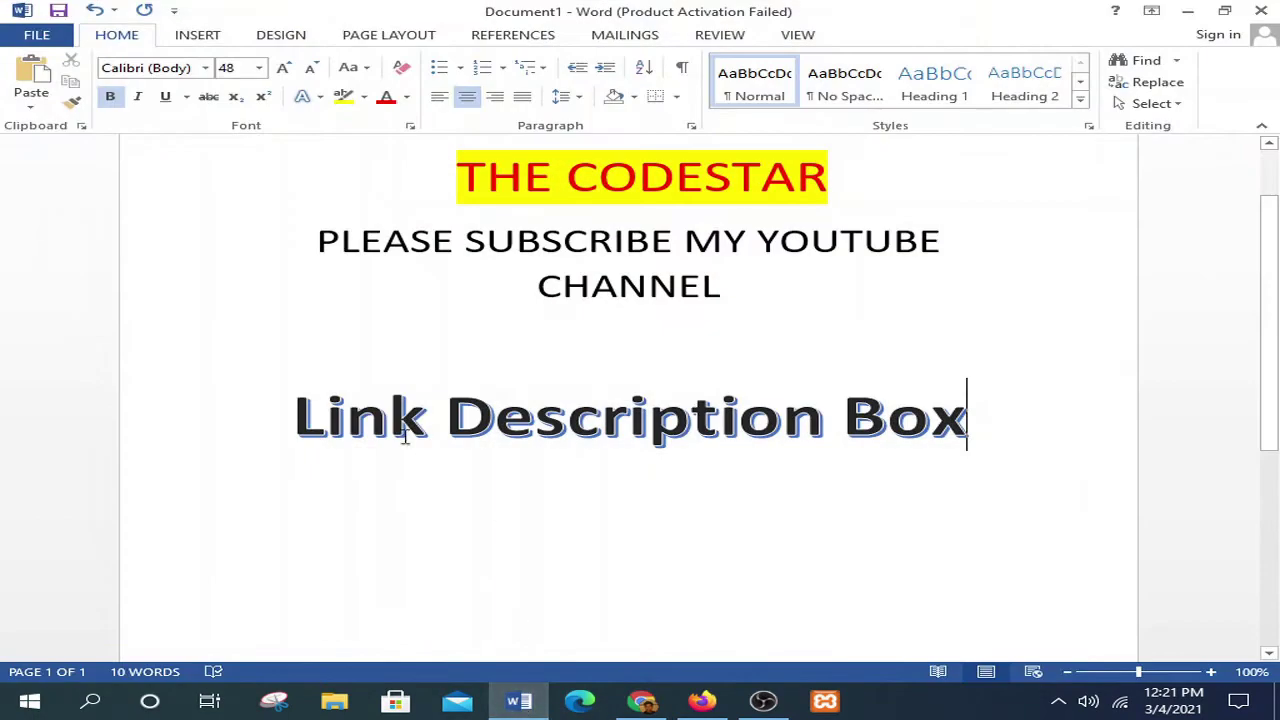
drag(282, 417, 980, 409)
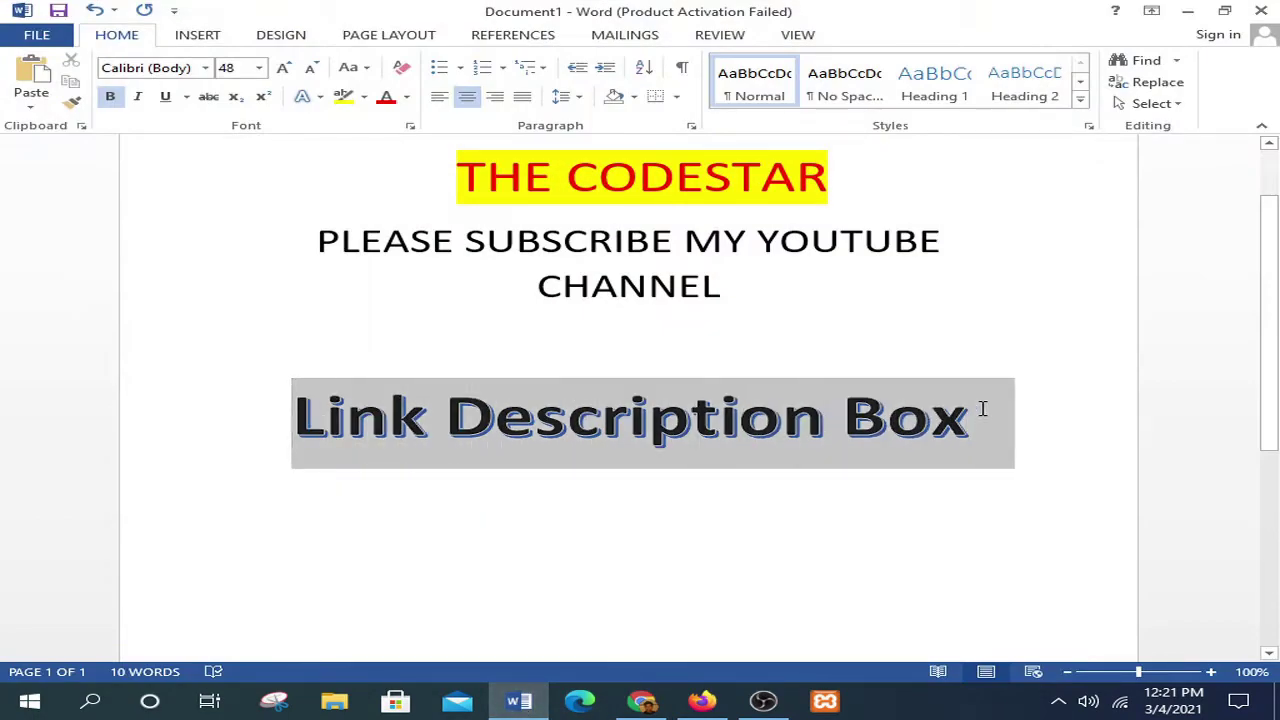
click(739, 471)
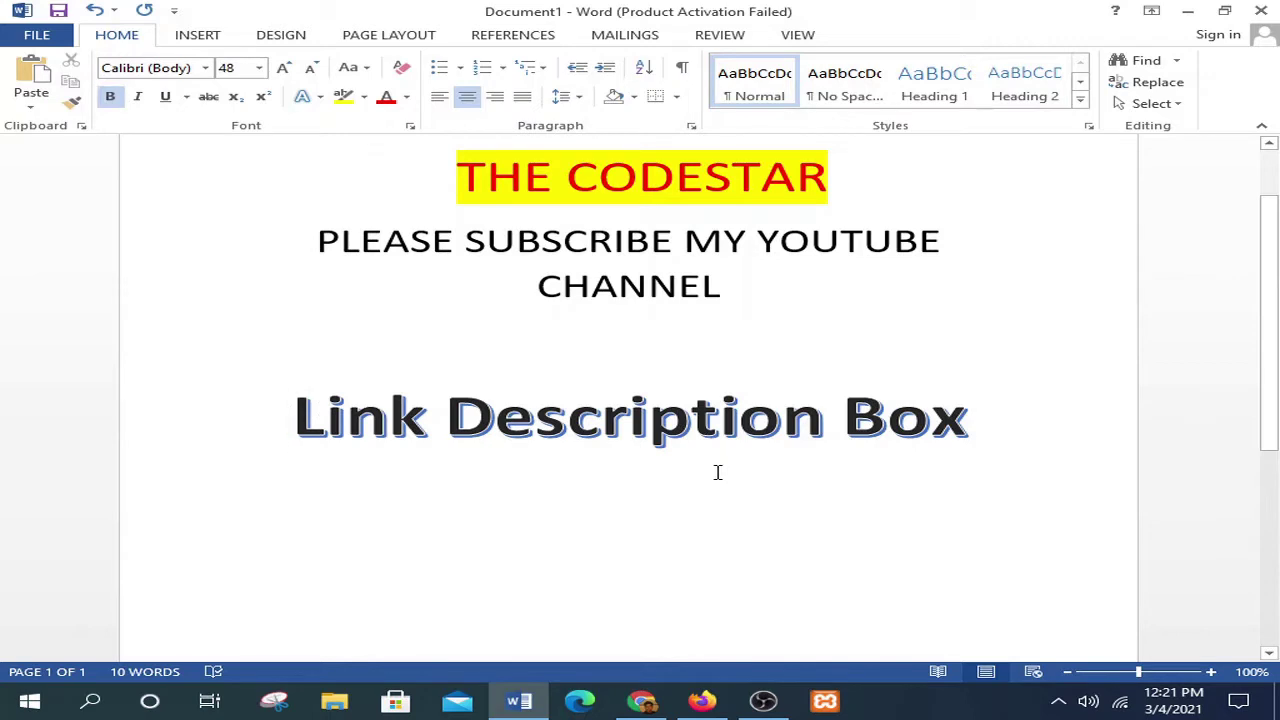
text(t)
key(BackSpace)
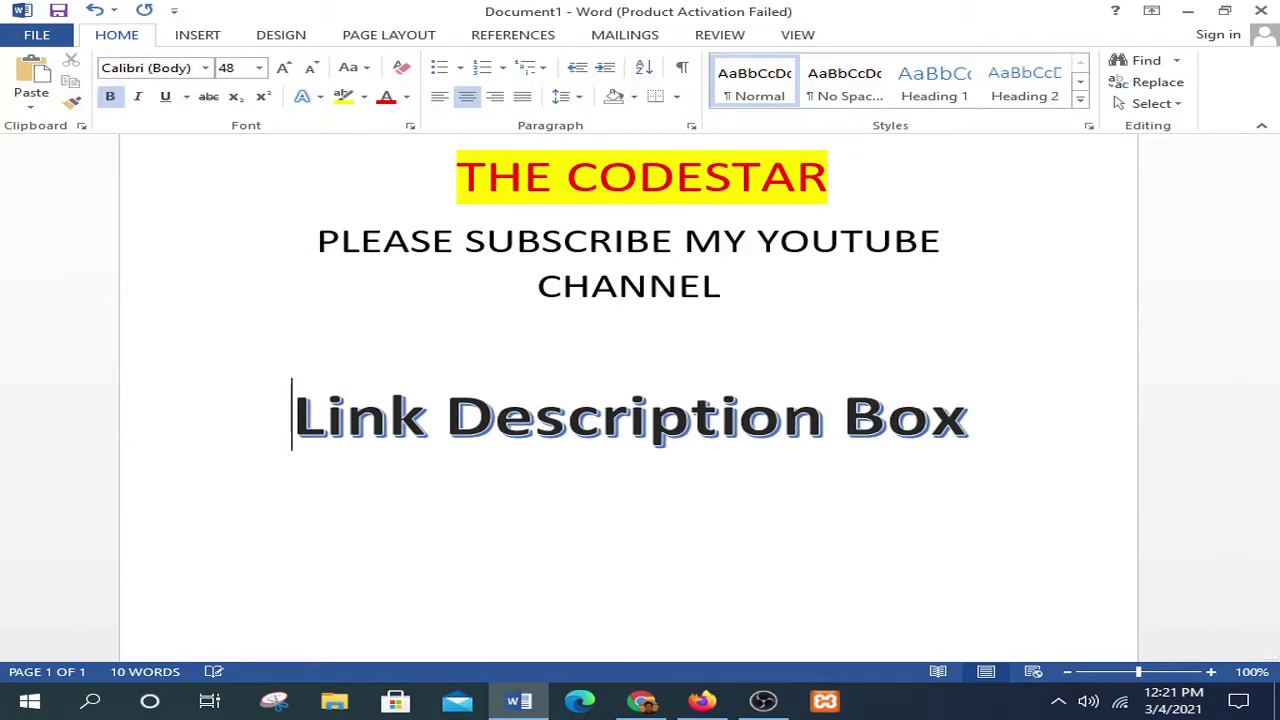
text(THEME Link)
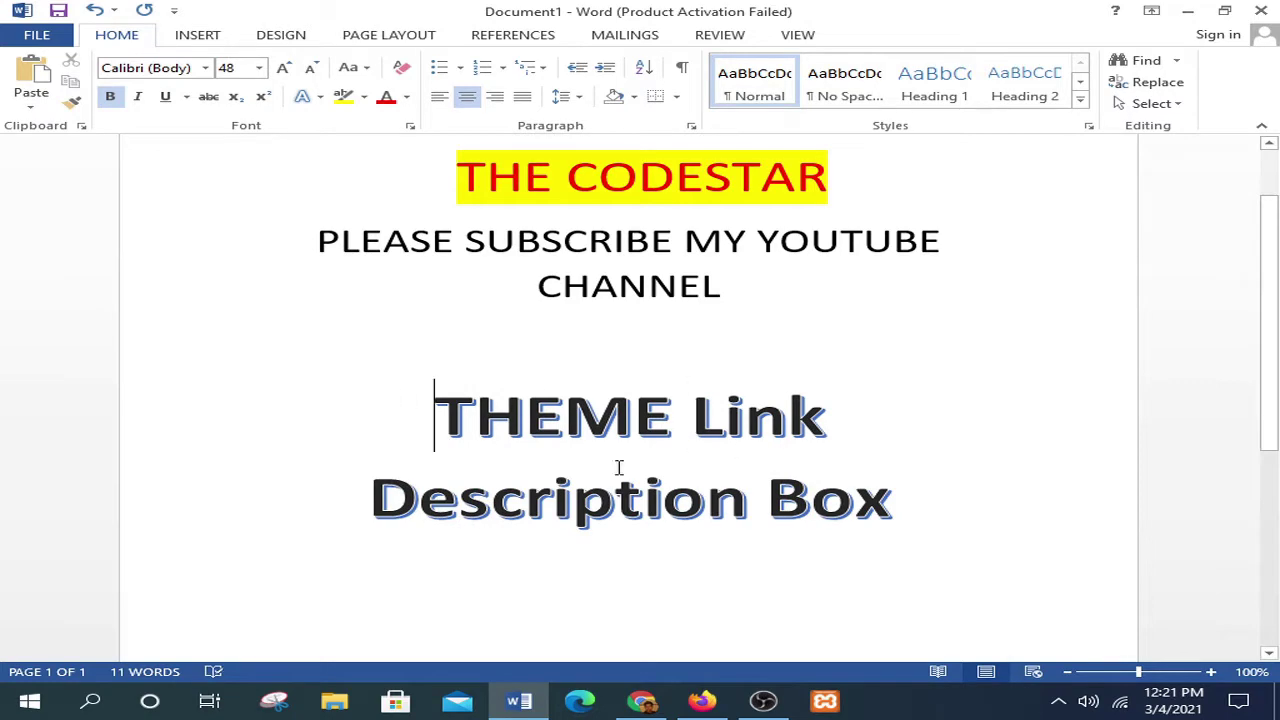
shift+click(997, 577)
click(997, 577)
Clear the highlighted title text on the ThemeForest page
click(703, 701)
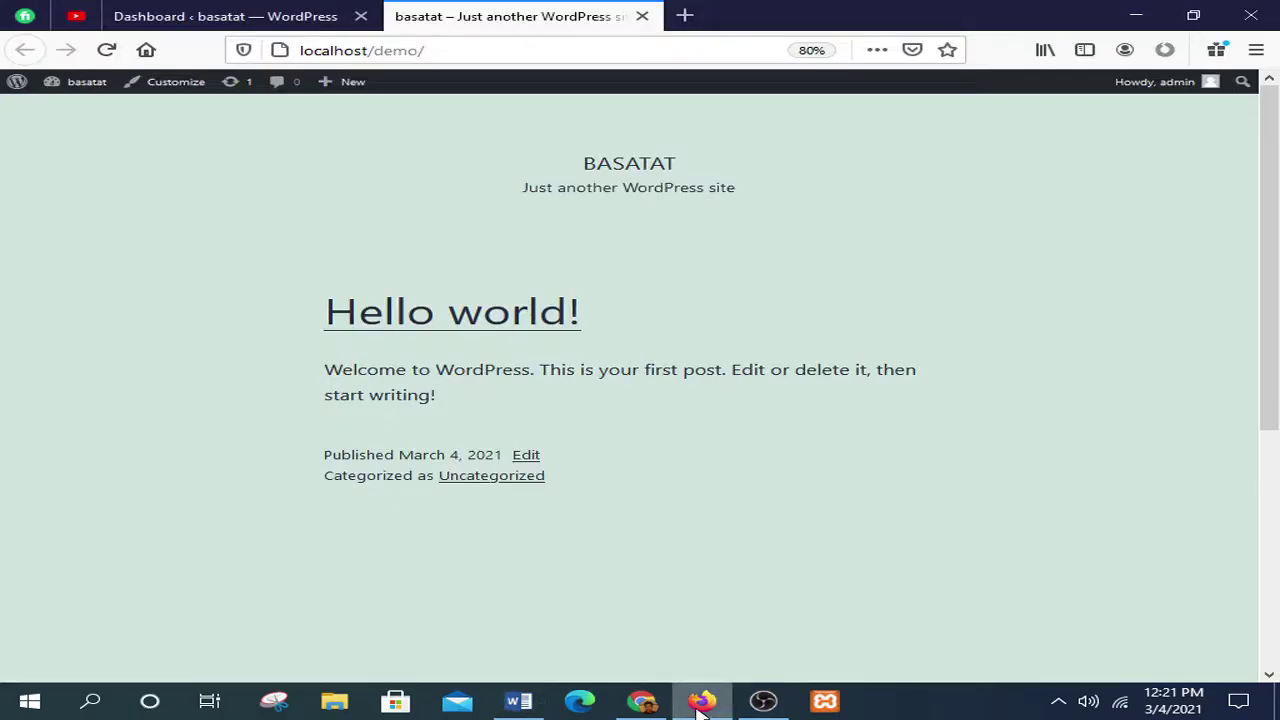
click(641, 701)
click(510, 283)
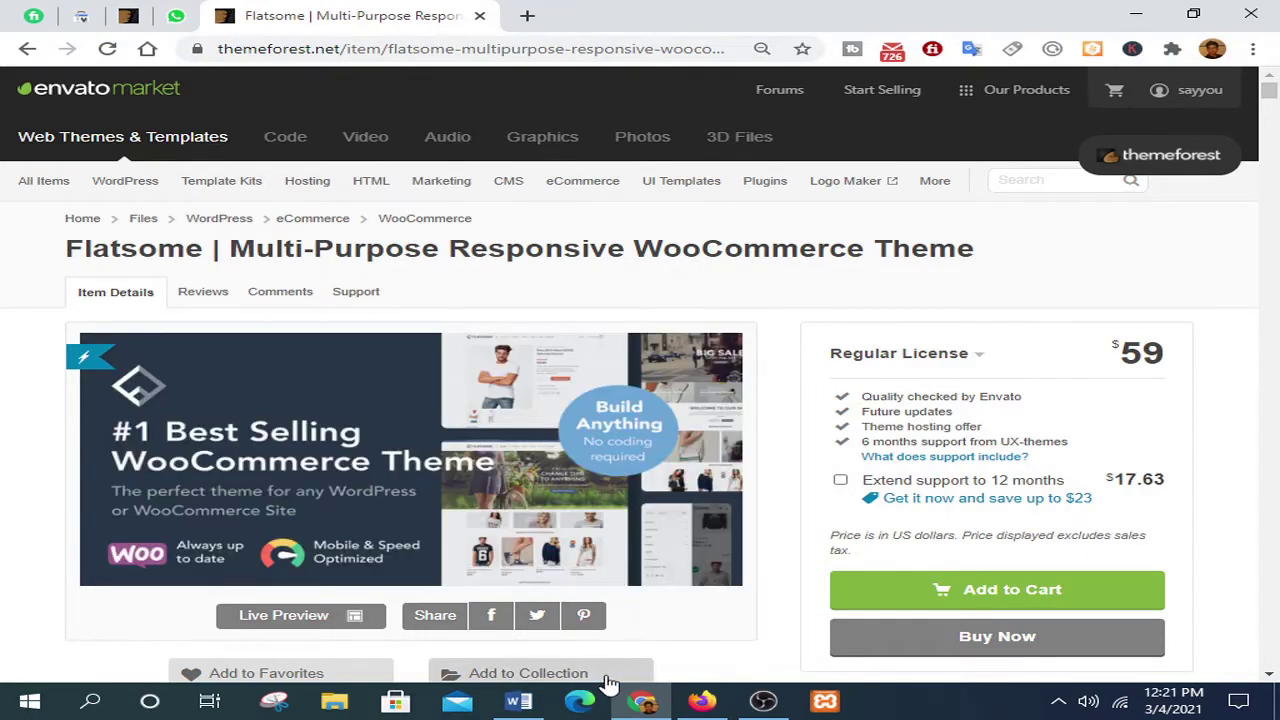
Go to Appearance > Themes > Add New in the basatat site's dashboard
click(703, 701)
click(218, 16)
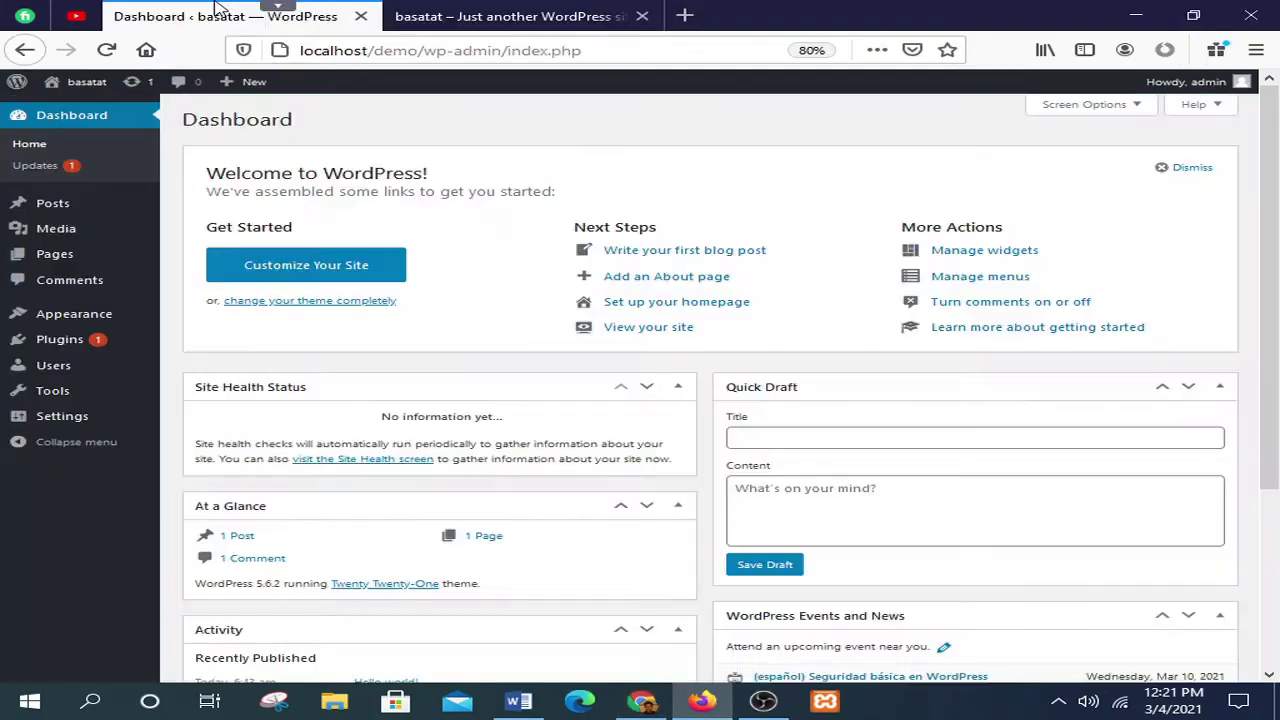
mouse_move(118, 316)
click(174, 320)
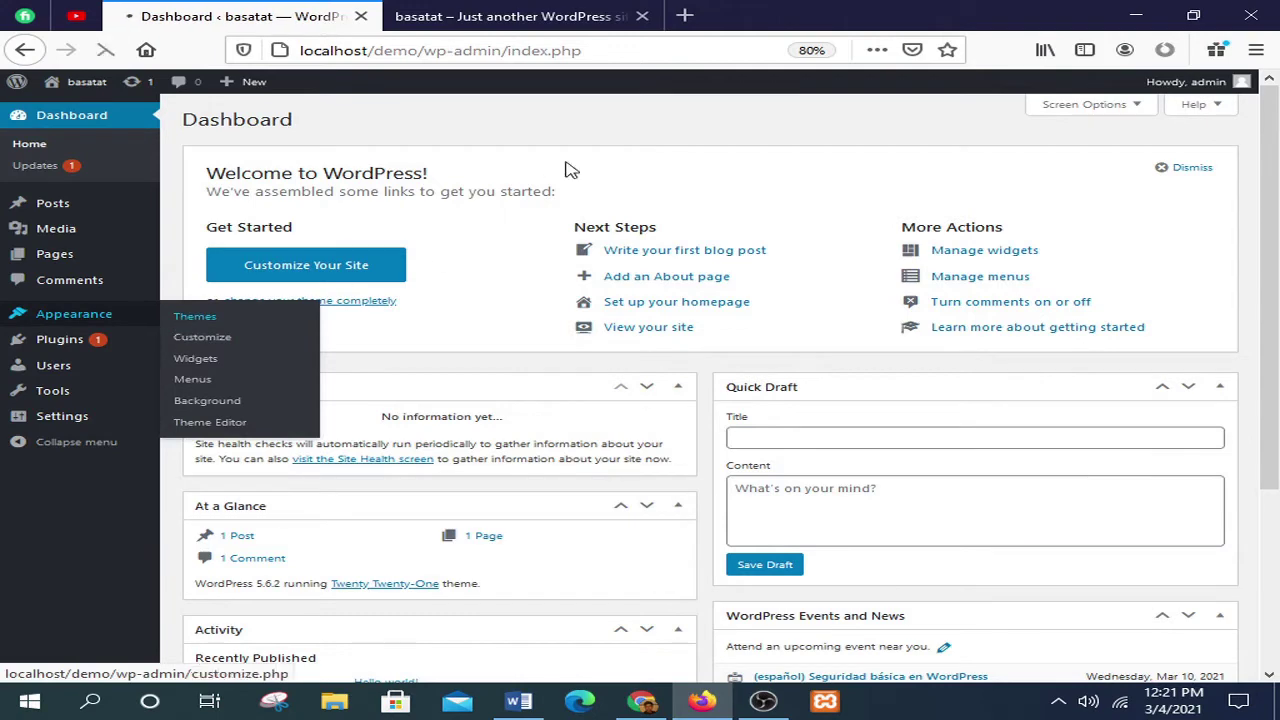
click(372, 124)
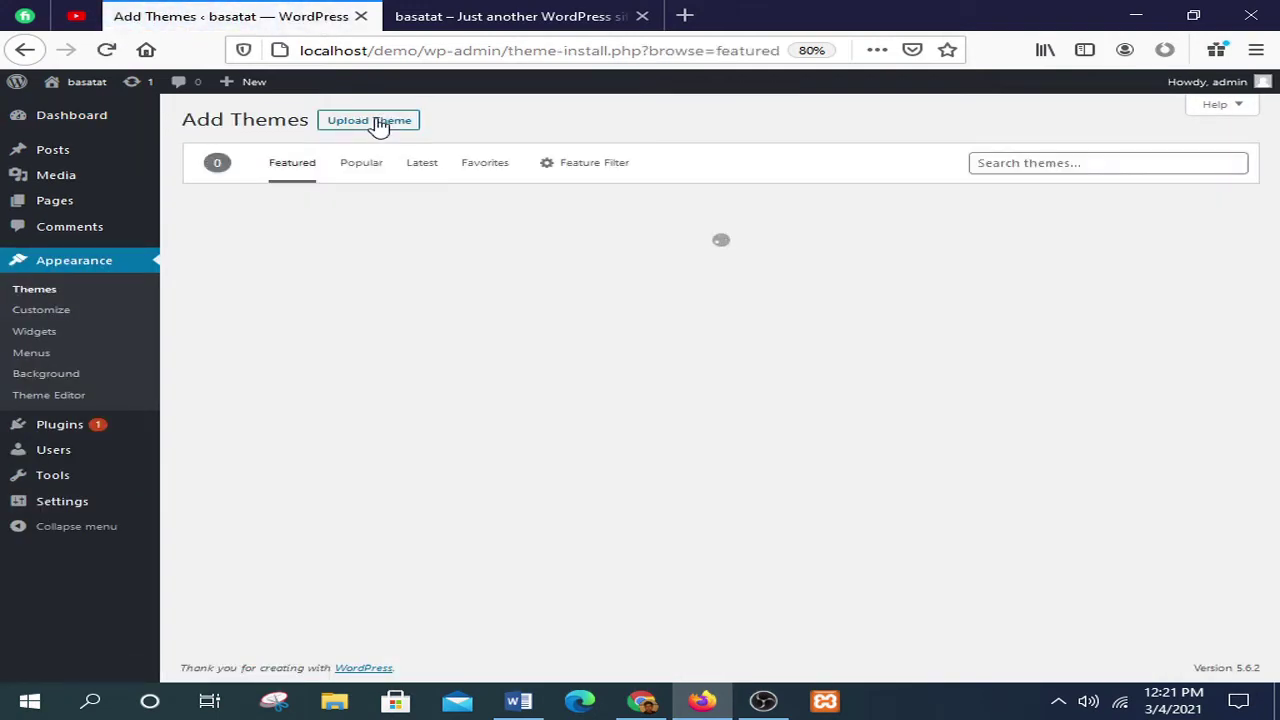
Choose flatsome.zip from Downloads in the Upload Theme form and install it
click(378, 124)
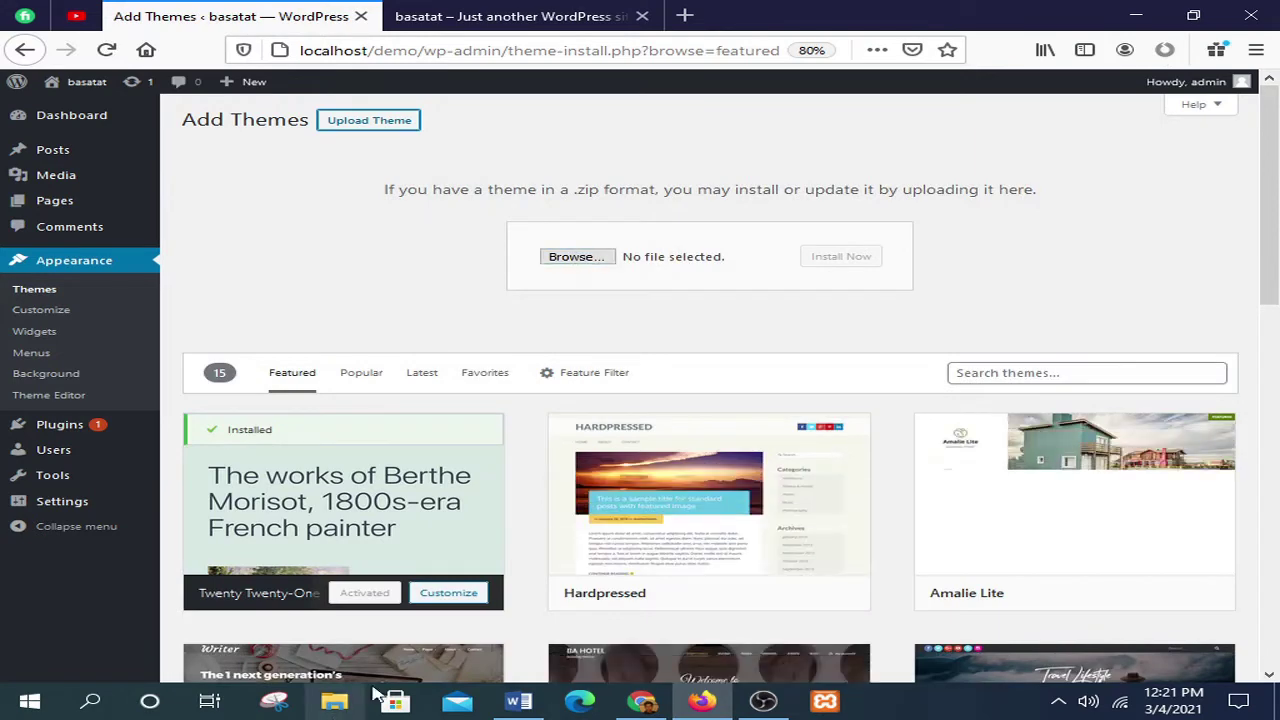
click(585, 268)
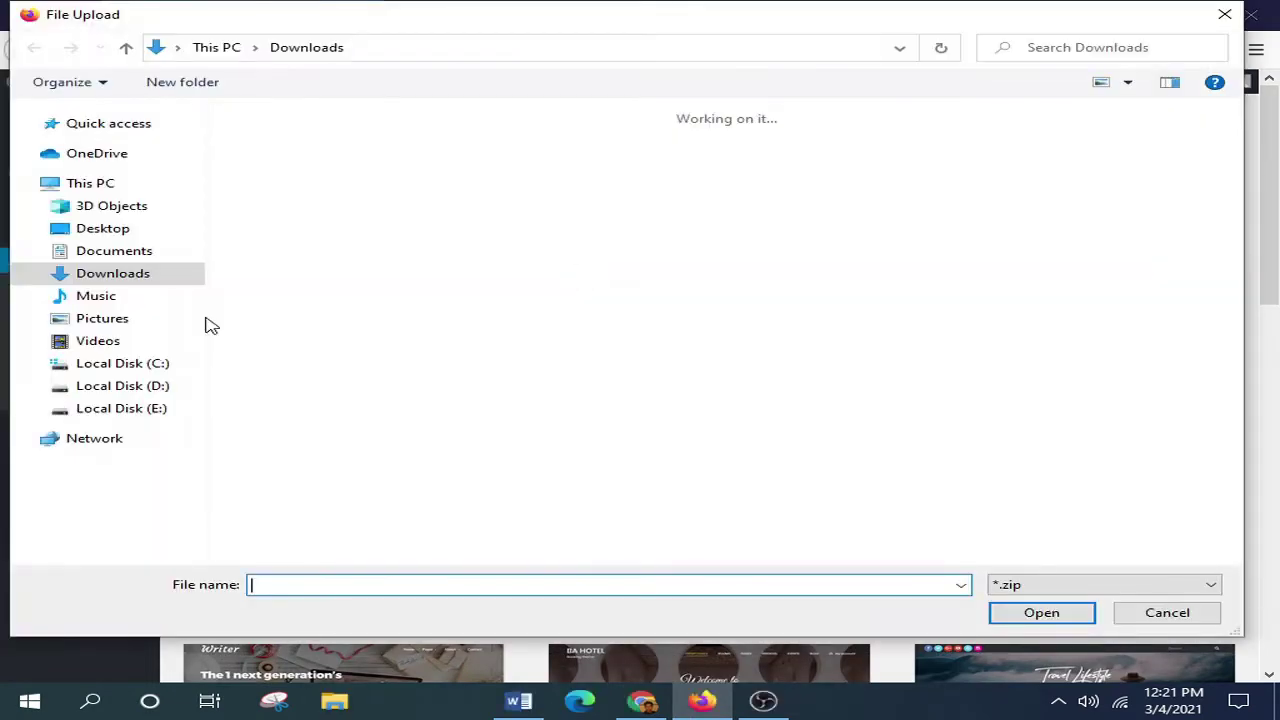
click(293, 200)
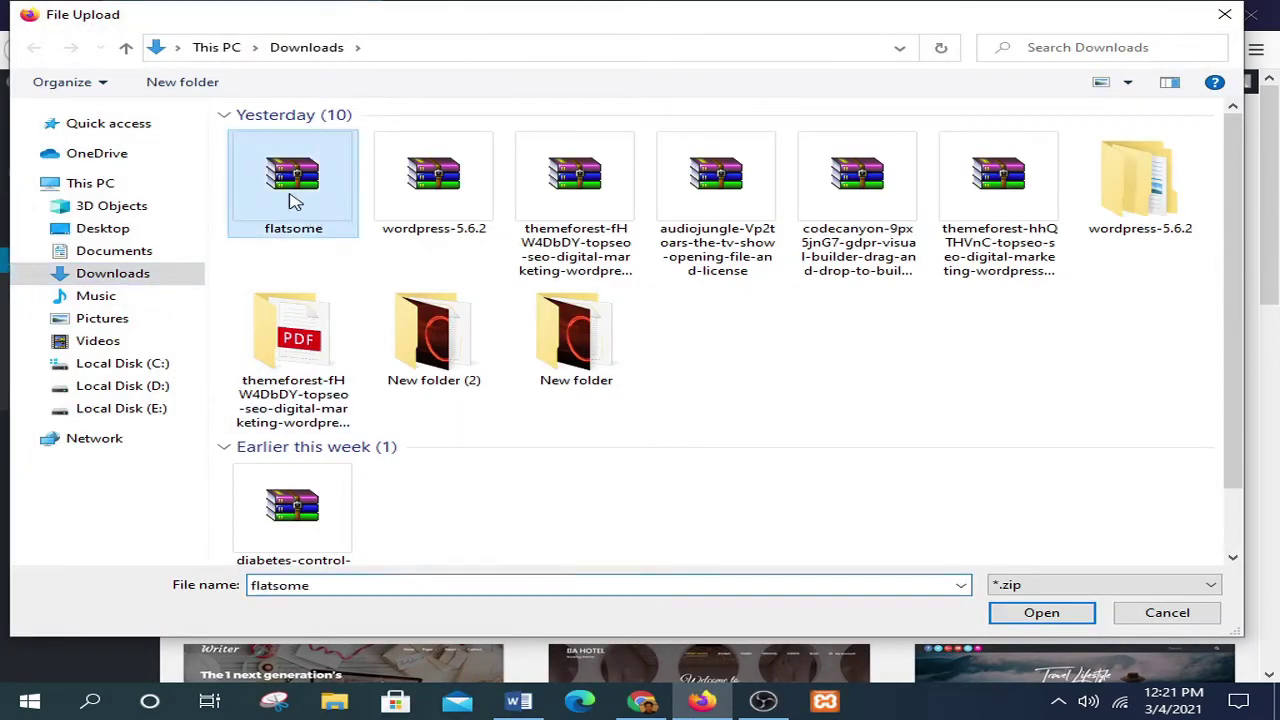
click(1024, 617)
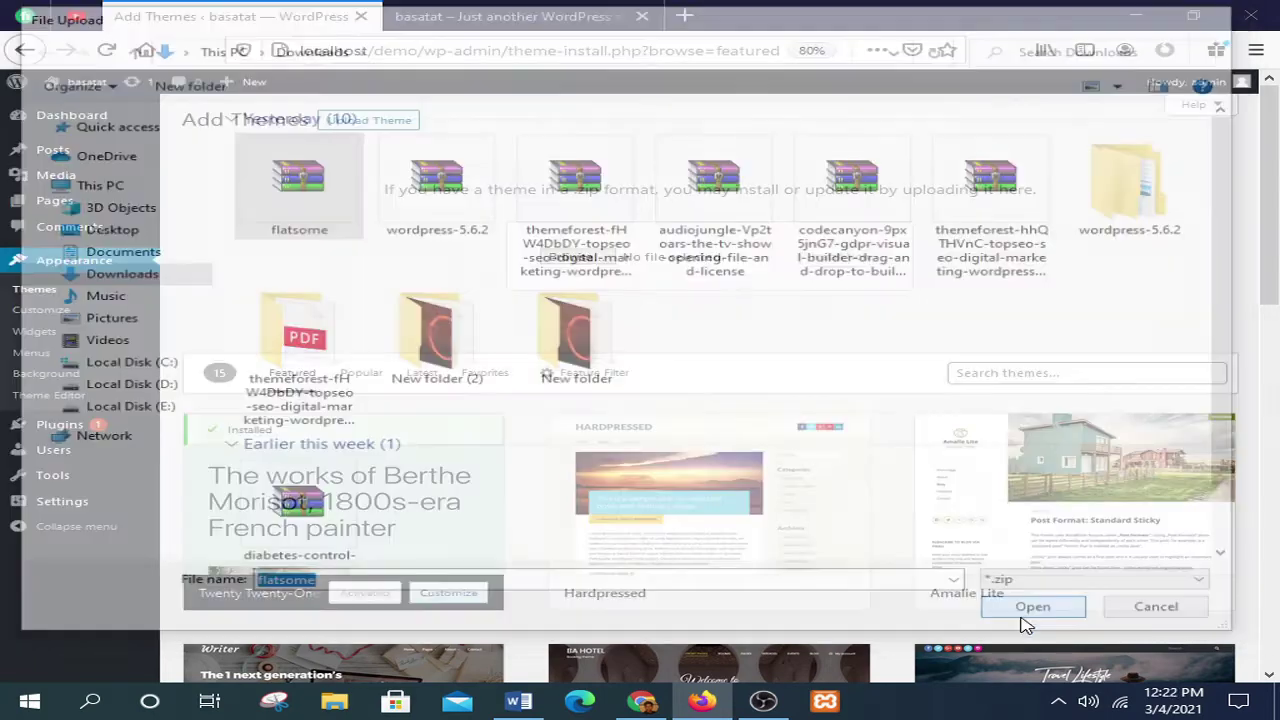
click(841, 257)
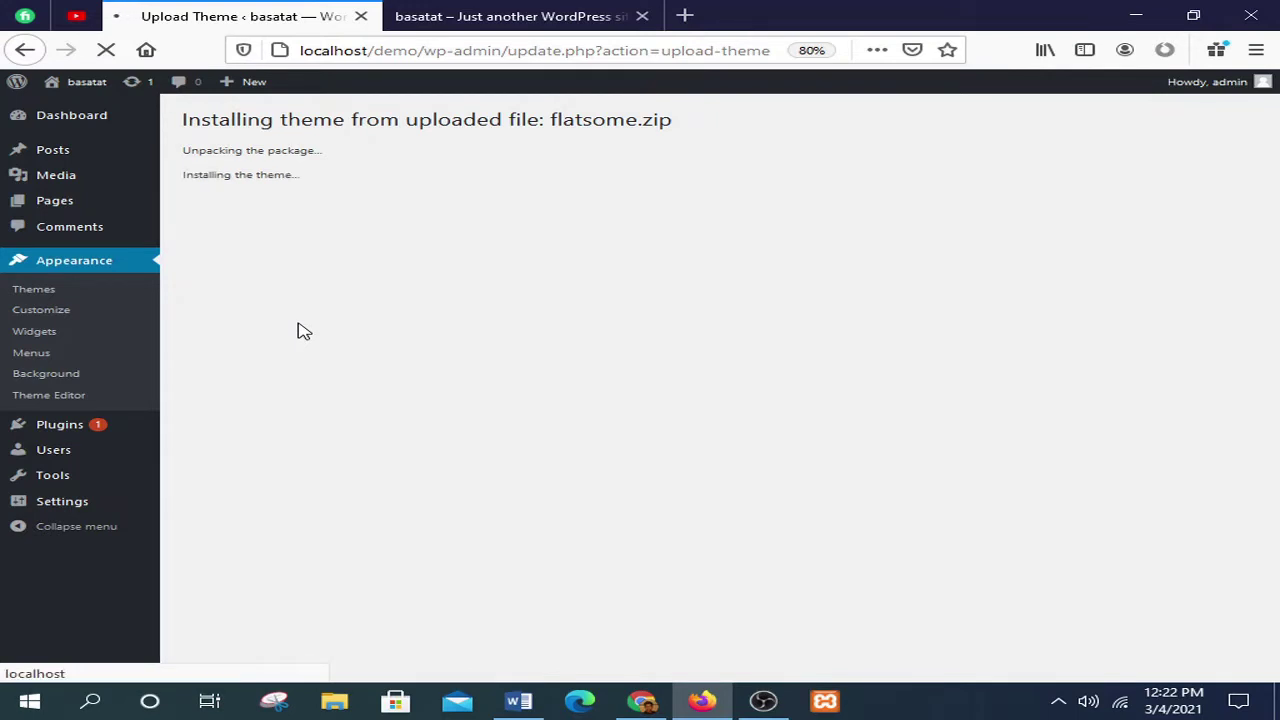
Check the site tabs while flatsome.zip installs, then return to the install progress
click(445, 30)
click(257, 26)
mouse_move(254, 81)
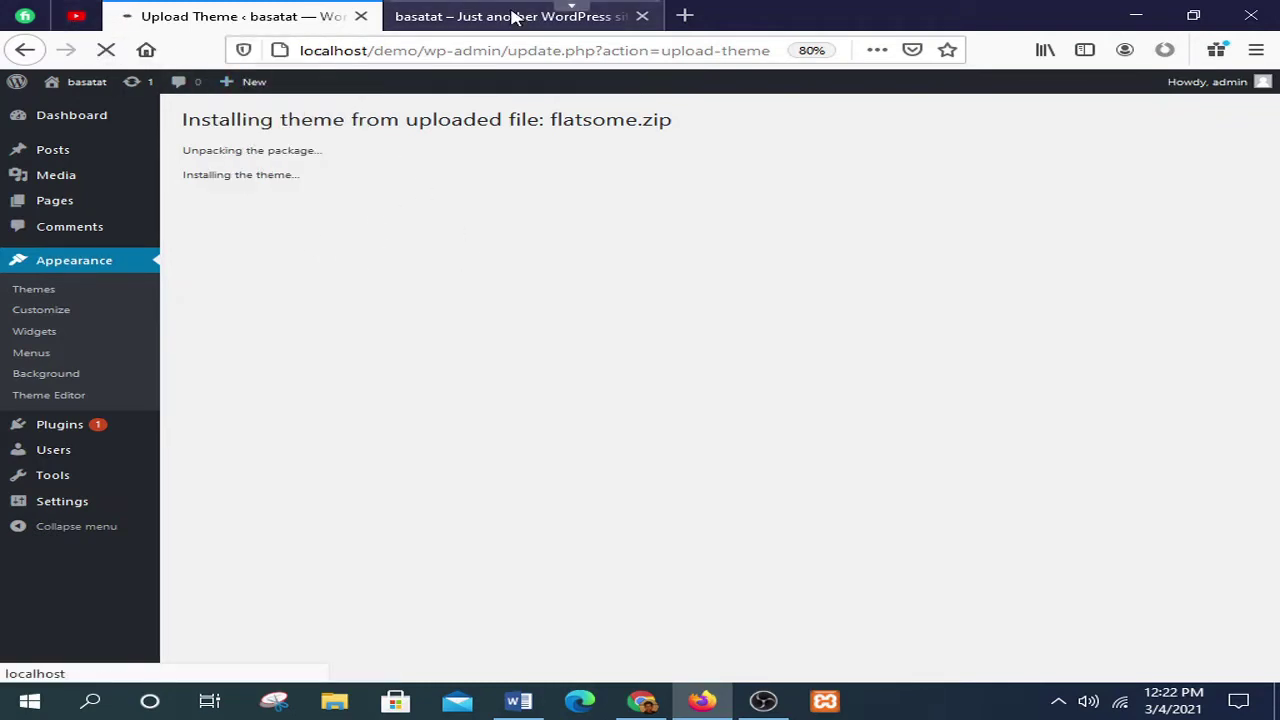
click(514, 16)
click(292, 10)
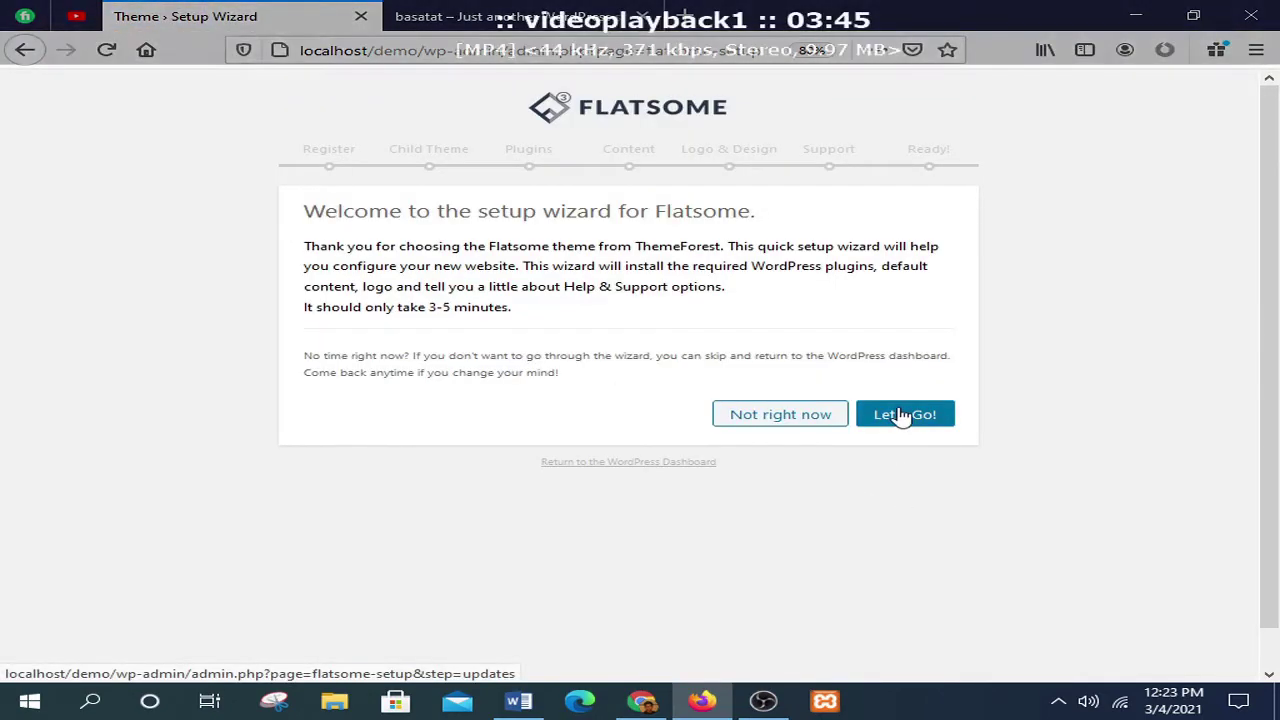
Start the Flatsome setup wizard with Let's Go! and review the Envato token instructions
click(903, 415)
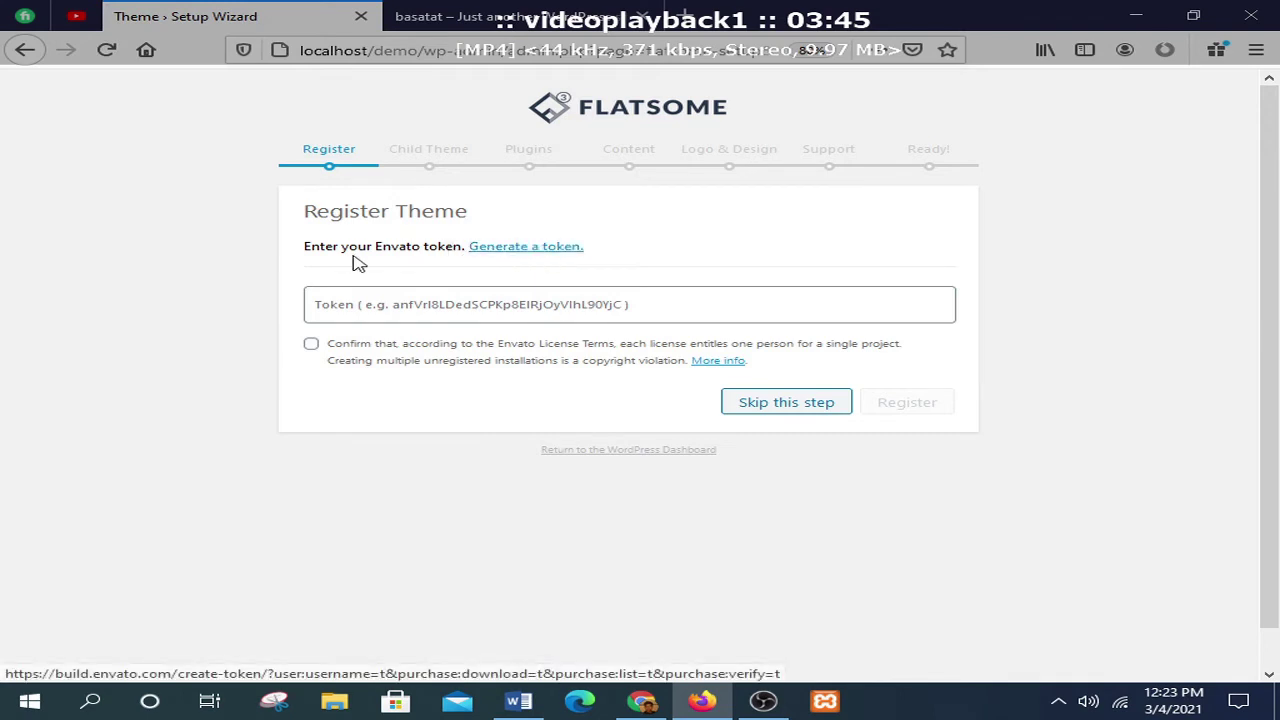
drag(304, 248, 466, 272)
click(424, 427)
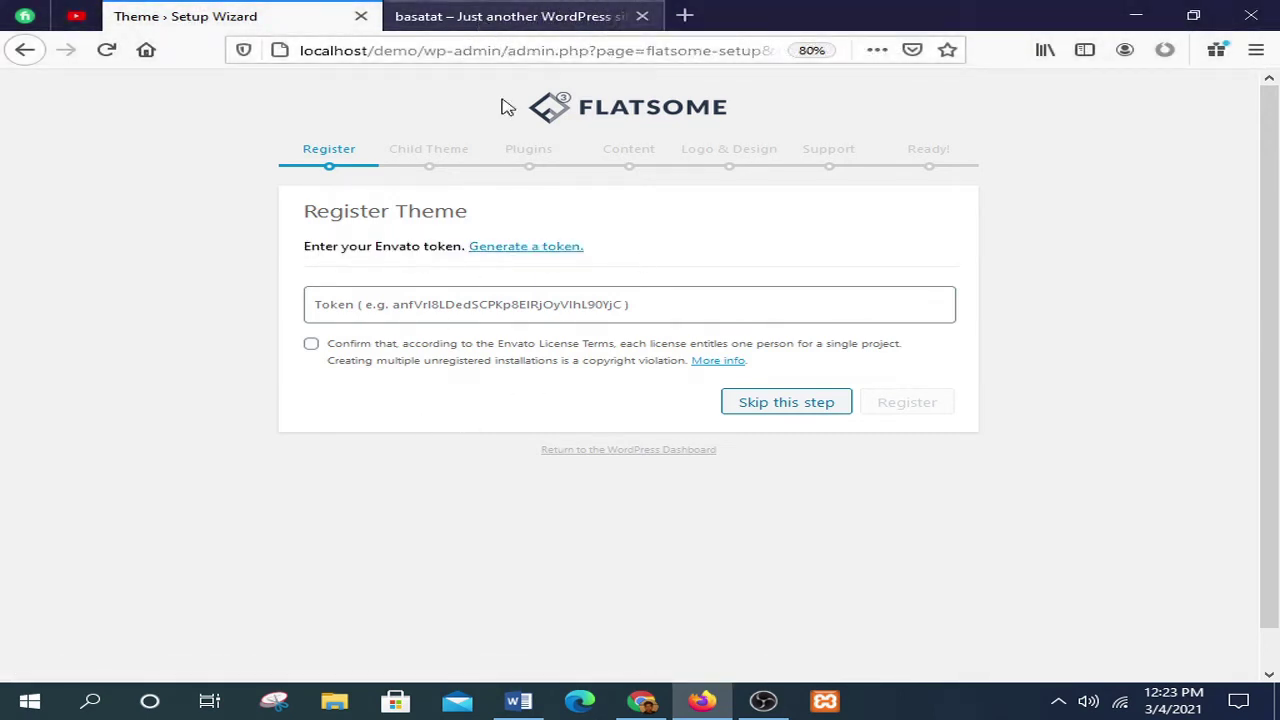
Check the Flatsome ThemeForest page, then skip the Register Theme step
click(642, 700)
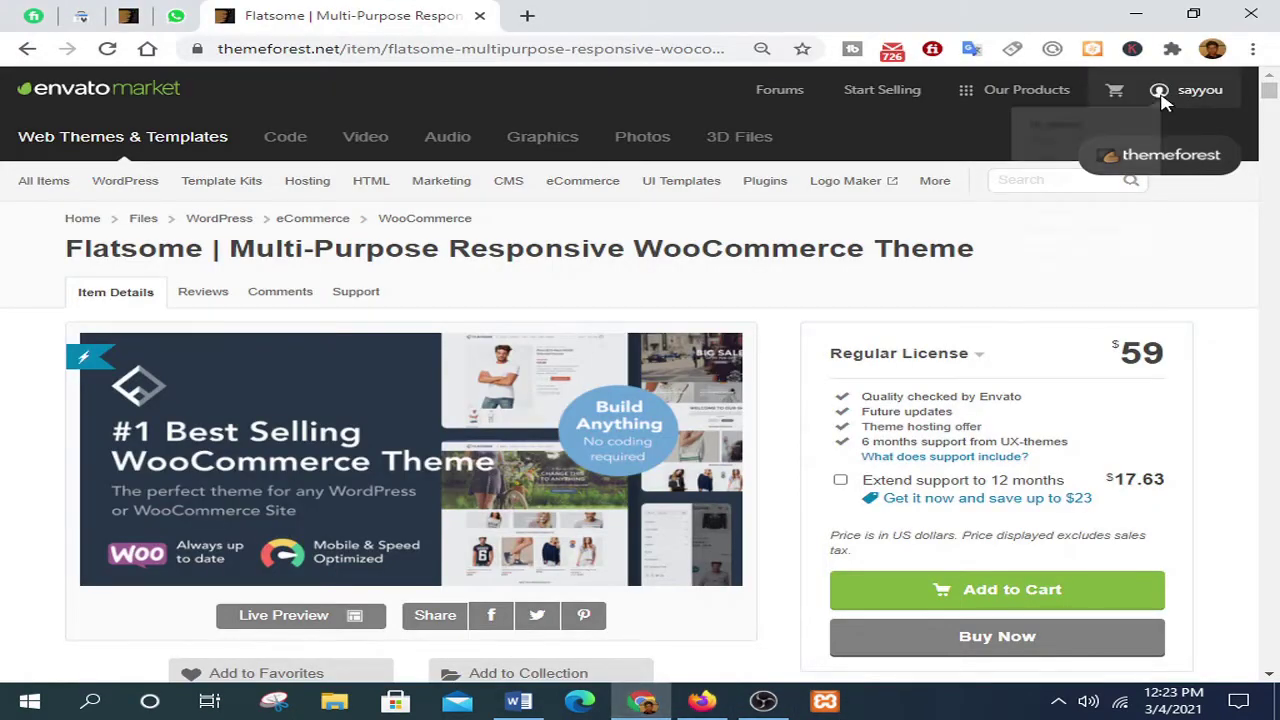
mouse_move(1160, 92)
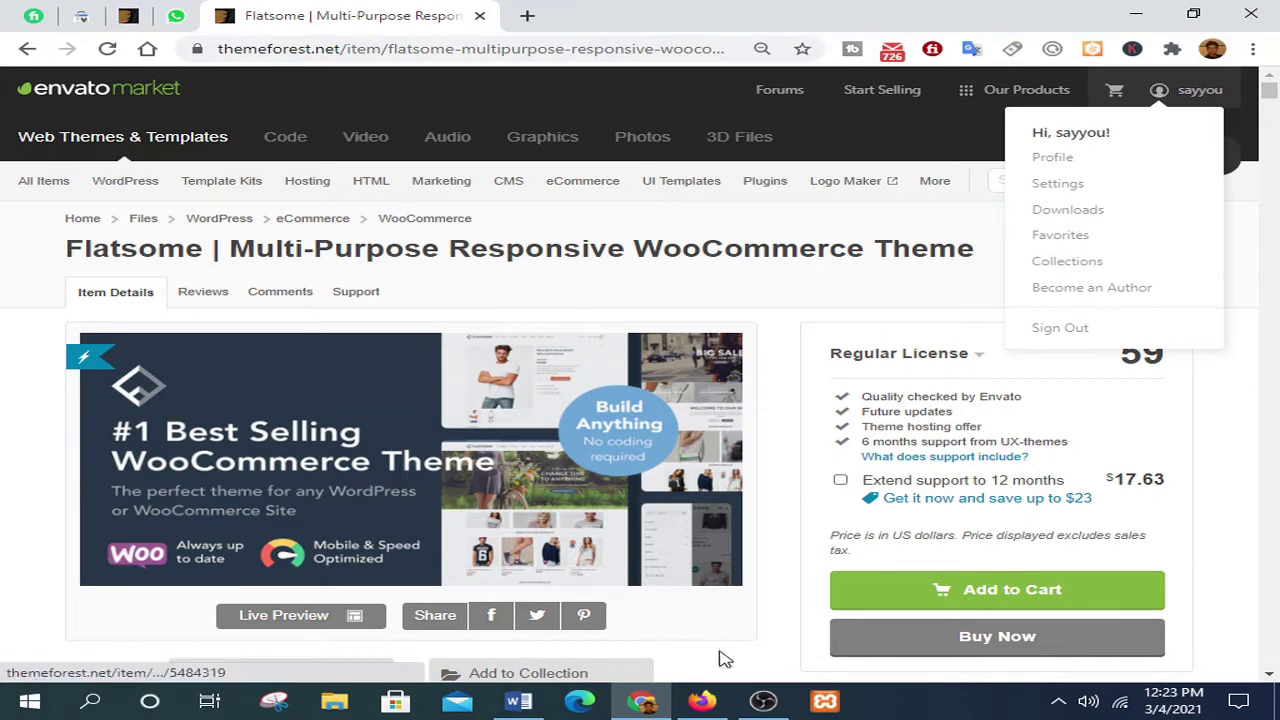
click(710, 705)
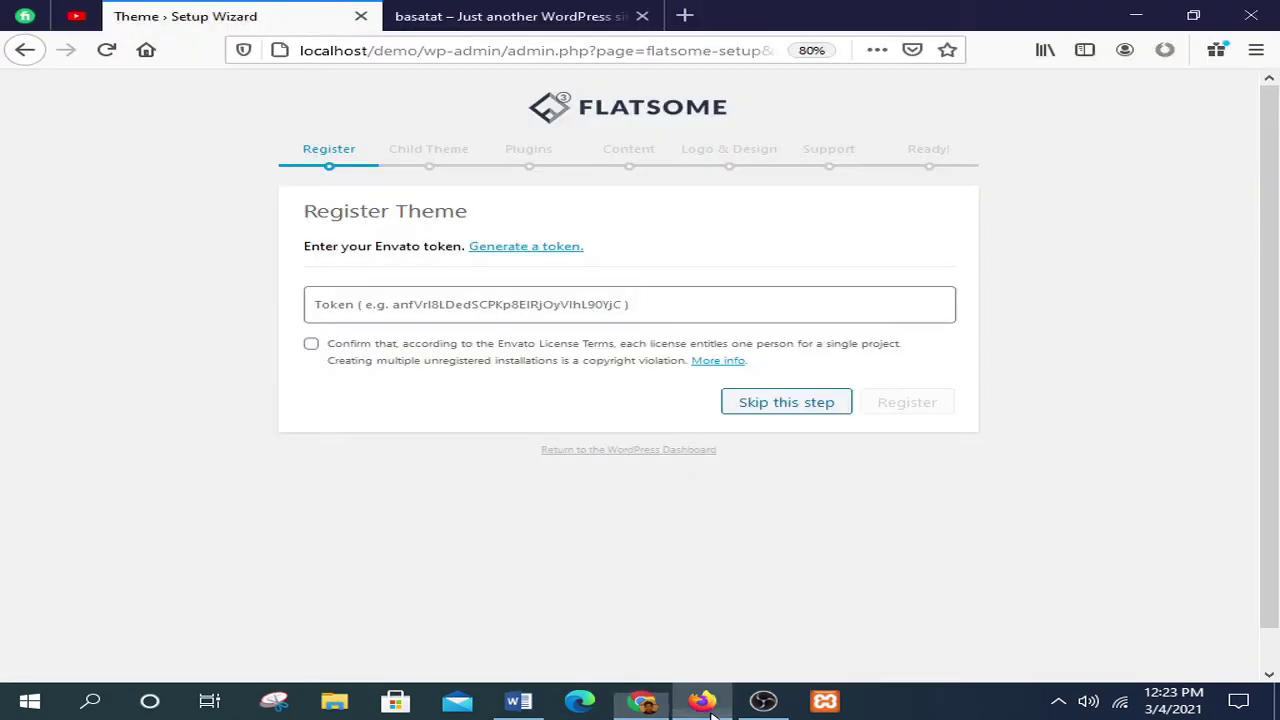
click(356, 294)
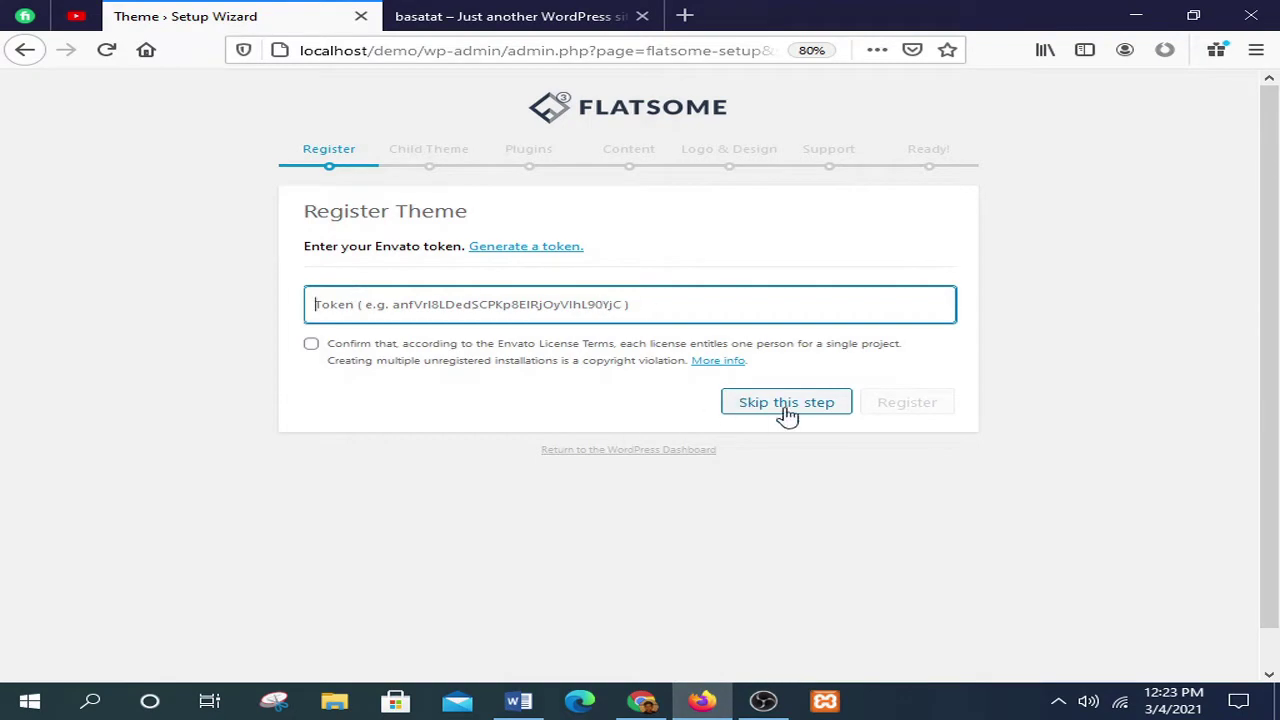
click(843, 404)
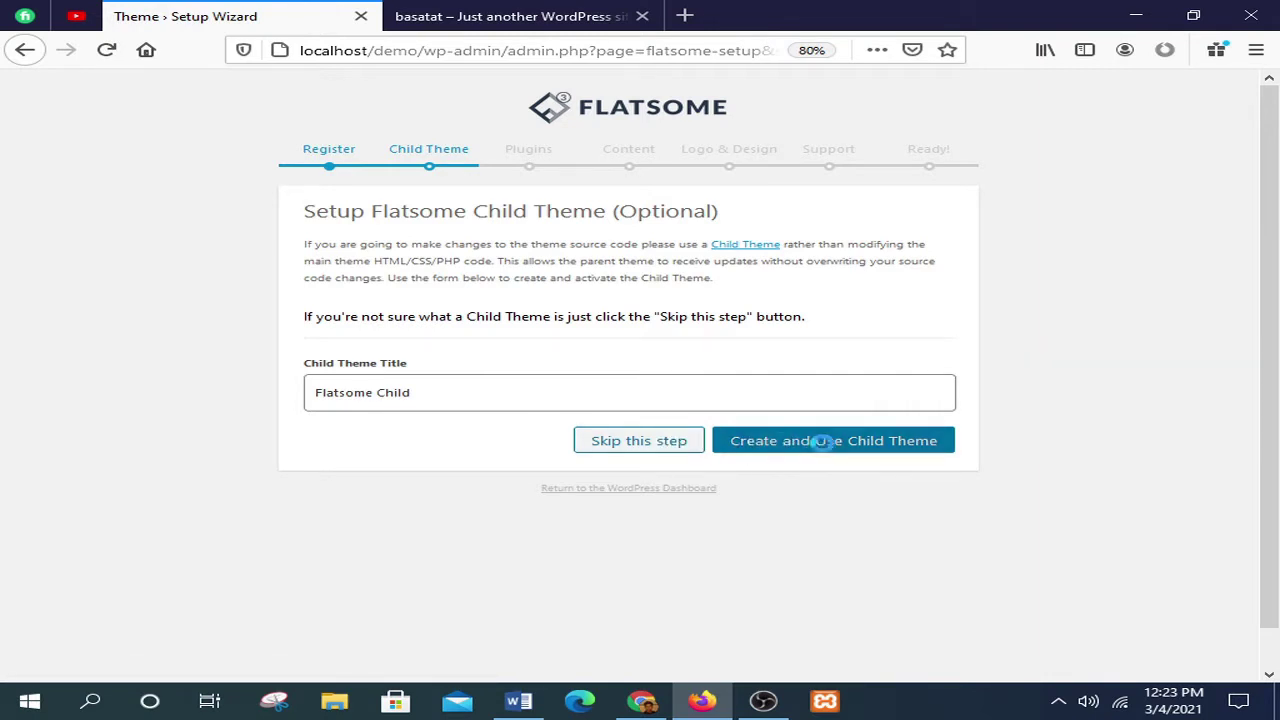
Create and activate the Flatsome Child theme, then install the wizard's default plugins, starting with Contact Form 7
click(820, 440)
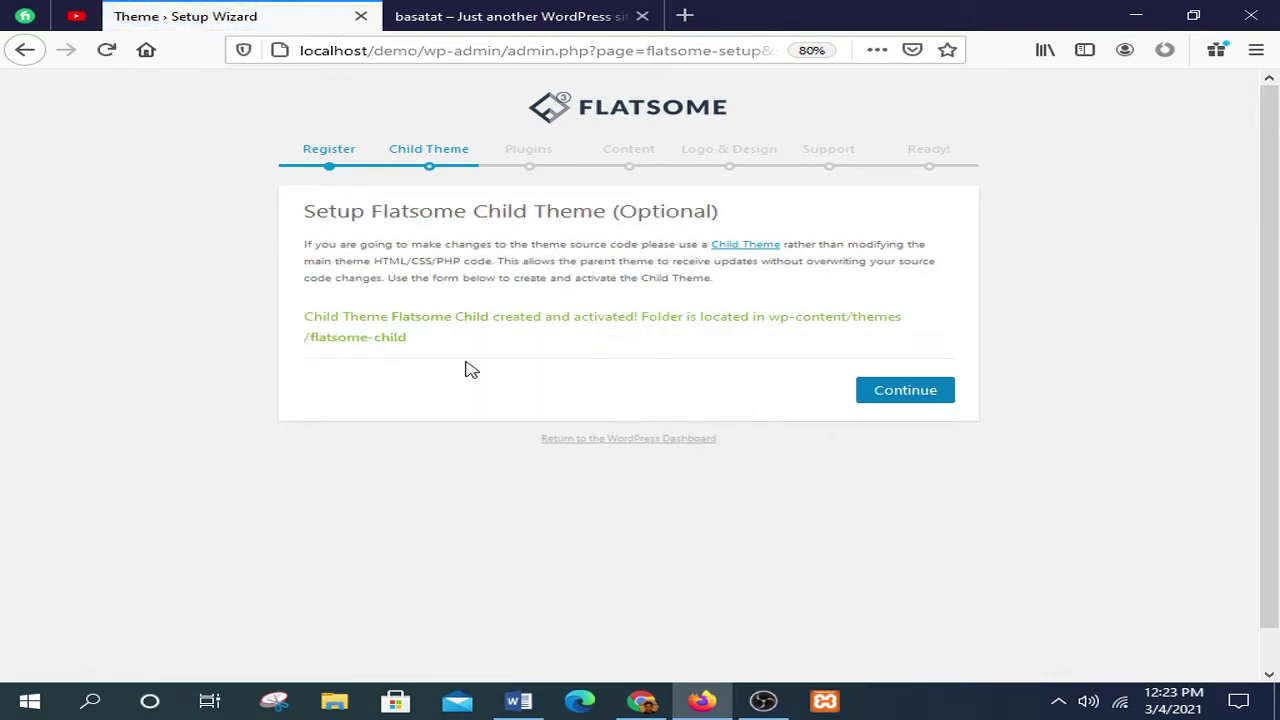
click(875, 398)
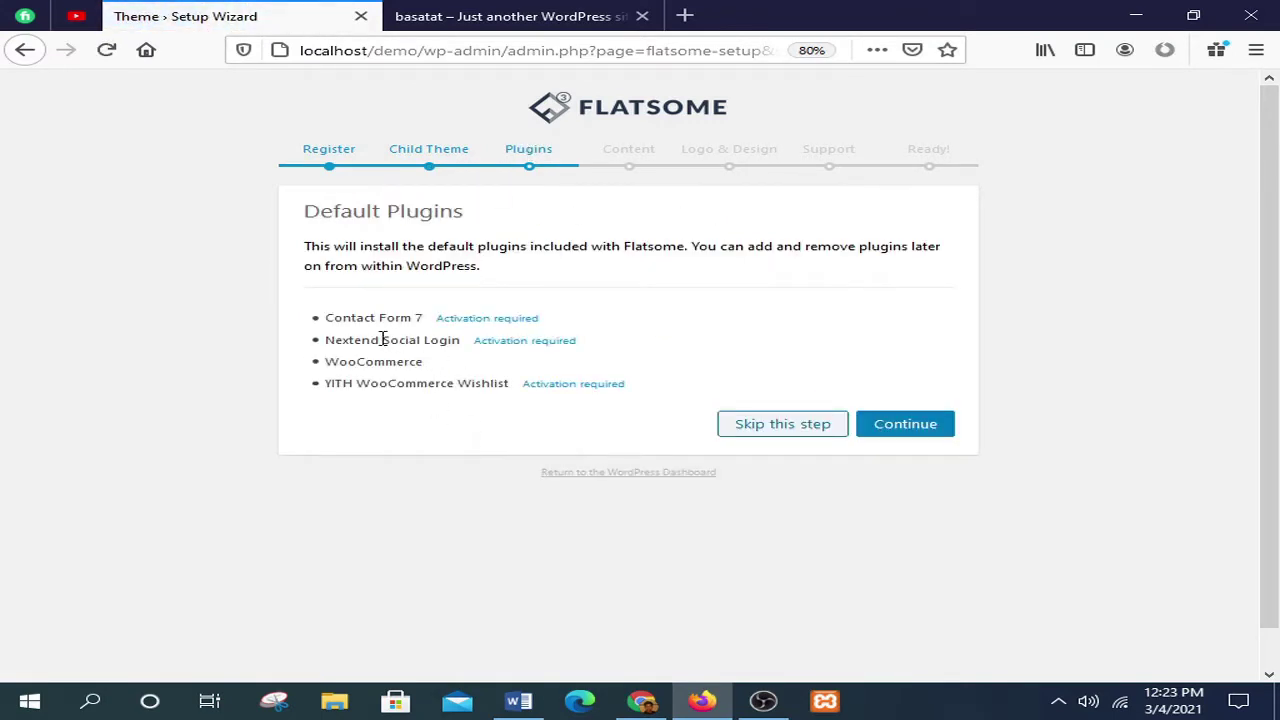
drag(314, 322, 505, 402)
click(505, 402)
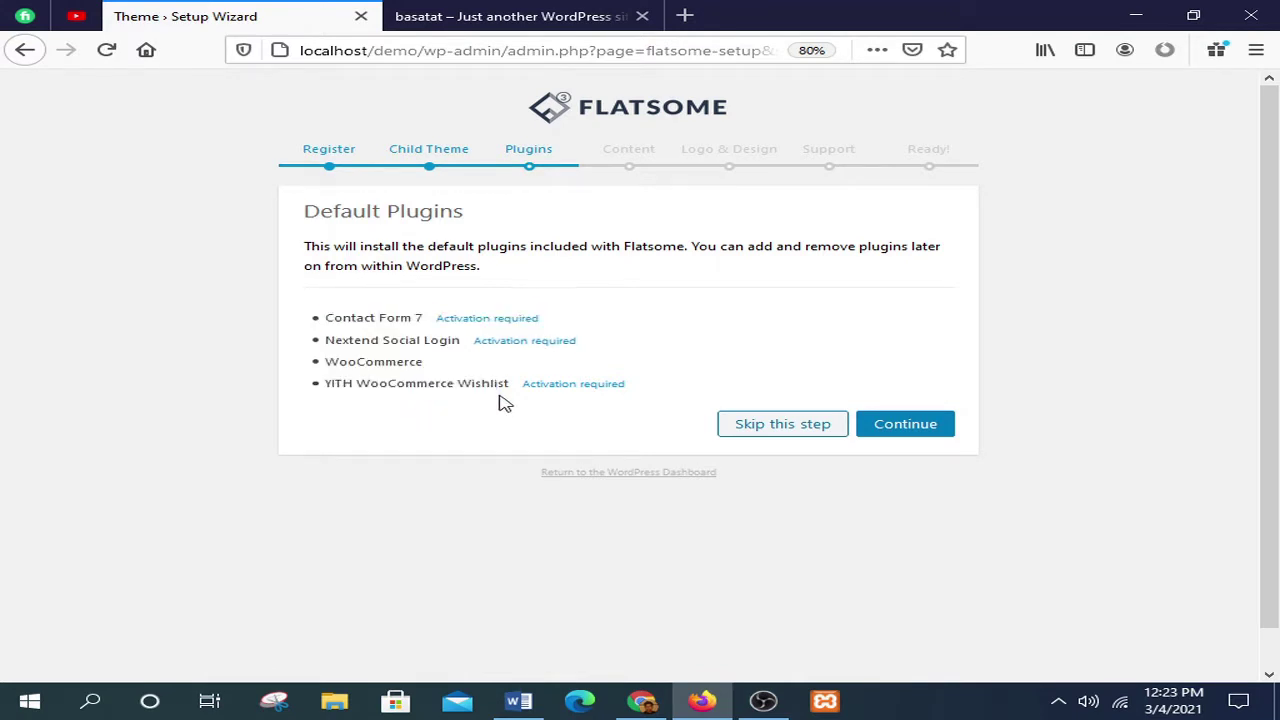
click(906, 436)
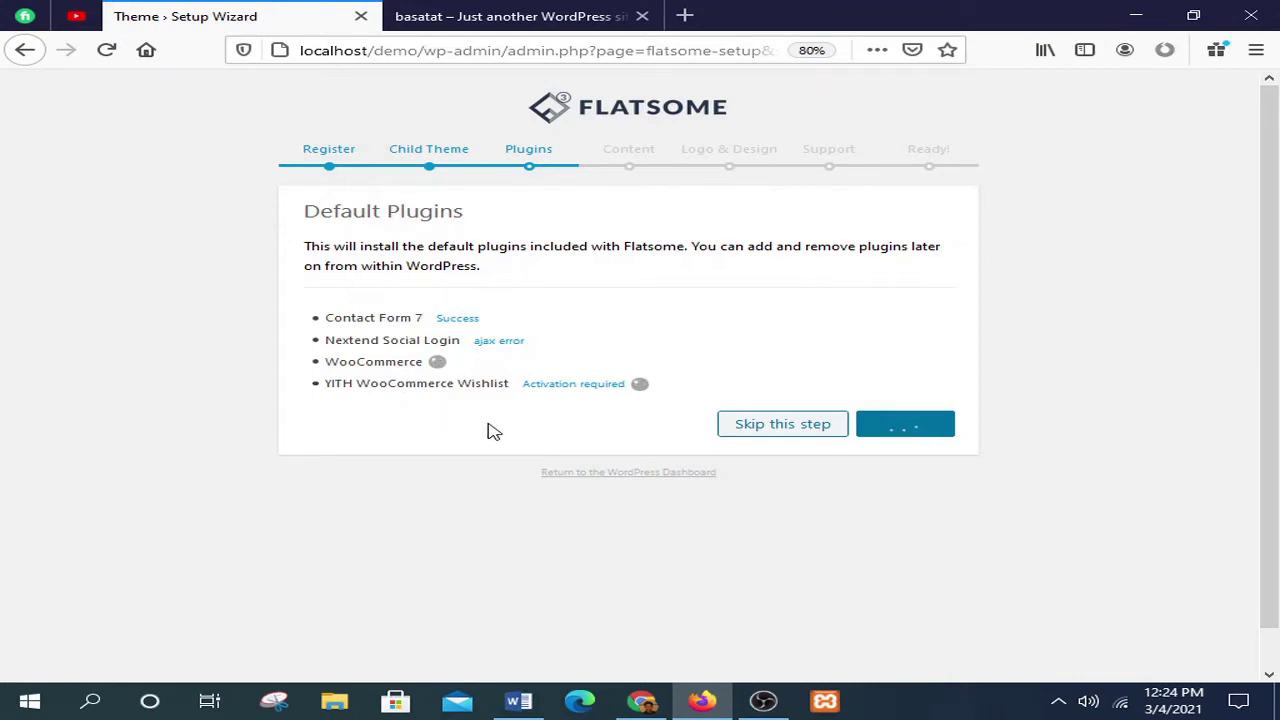
scroll(490, 433, down, 1)
scroll(491, 449, up, 1)
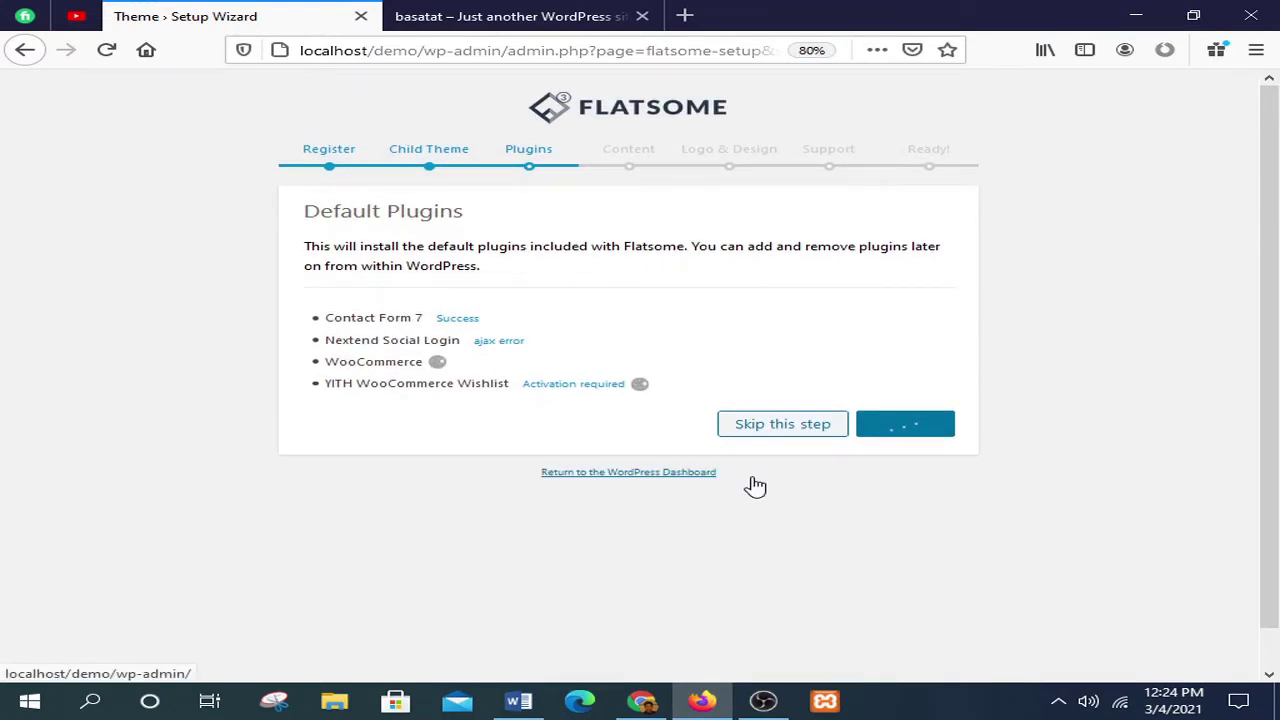
Reload the live site tab to confirm the Flatsome look, then return to the Setup Wizard tab
click(488, 33)
click(106, 49)
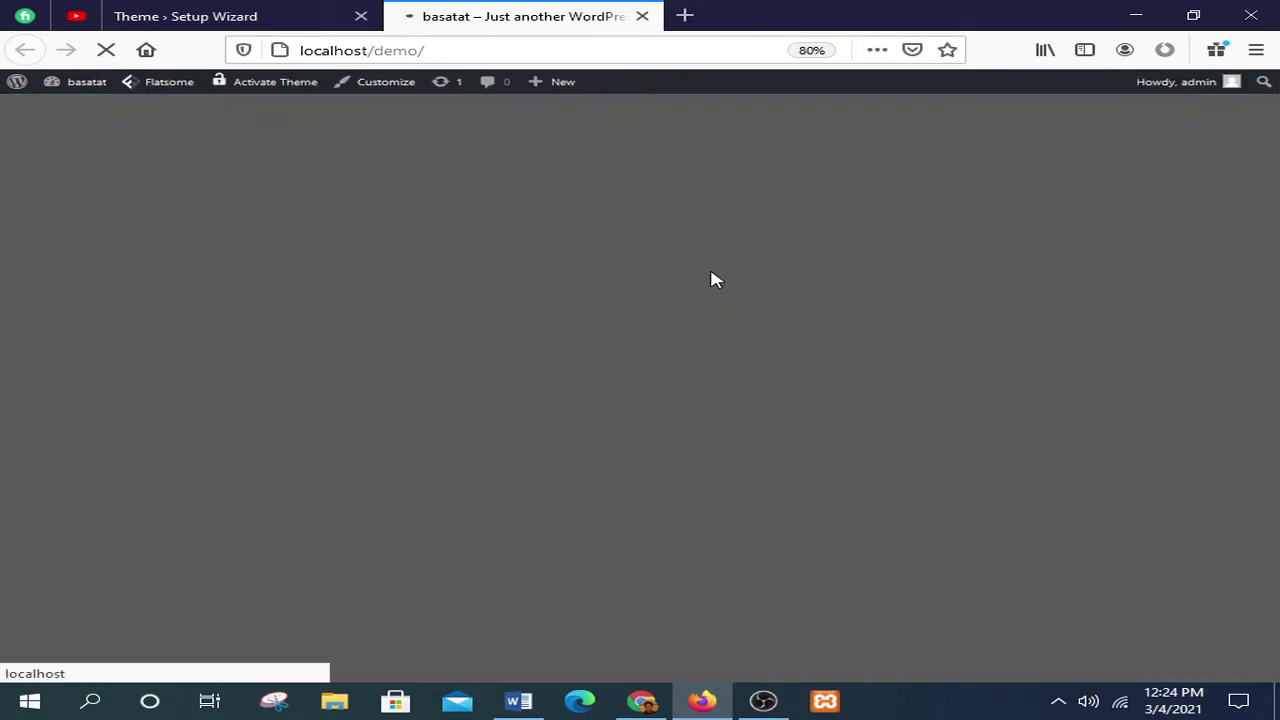
scroll(751, 351, down, 2)
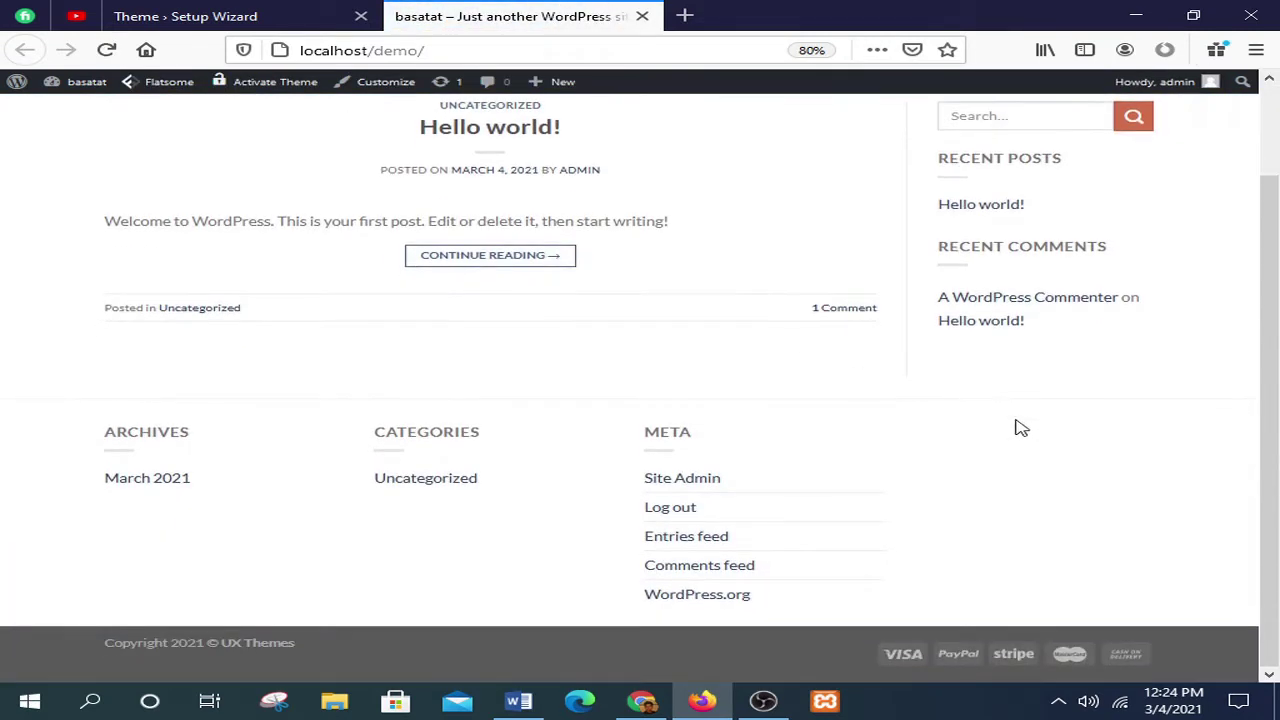
scroll(766, 528, up, 2)
click(240, 16)
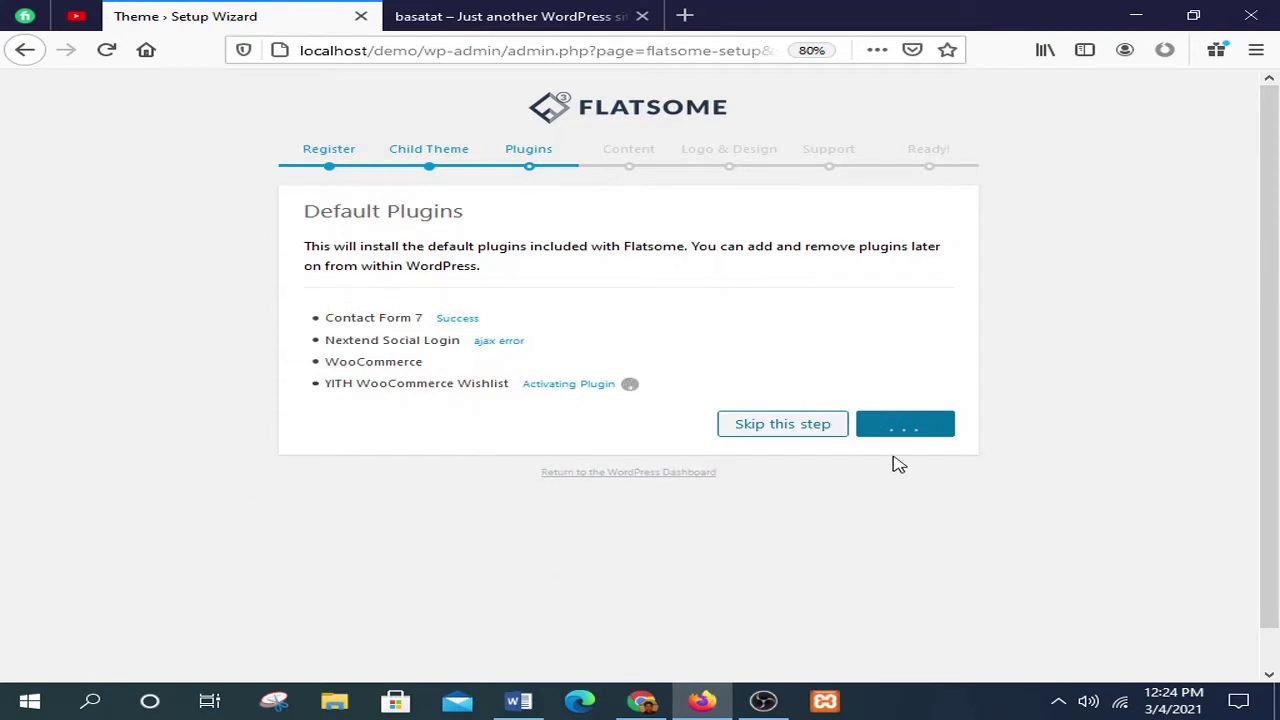
click(466, 14)
scroll(560, 430, down, 2)
scroll(543, 409, up, 2)
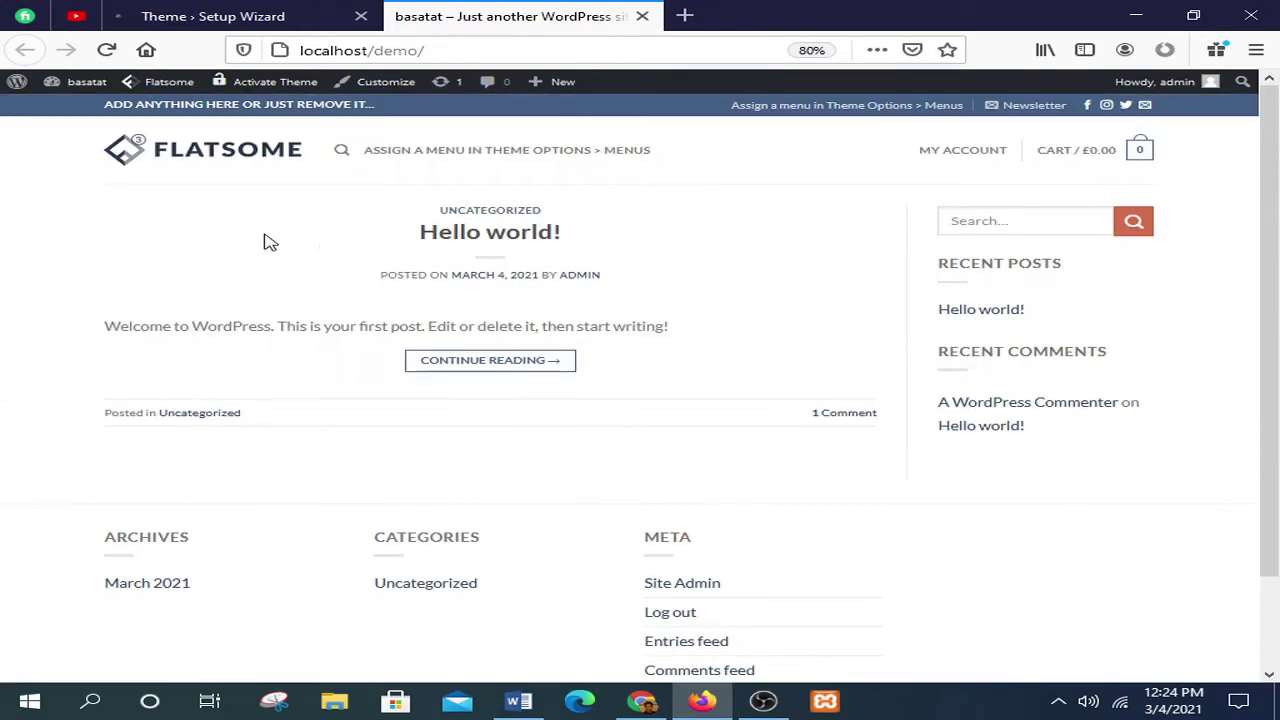
click(220, 160)
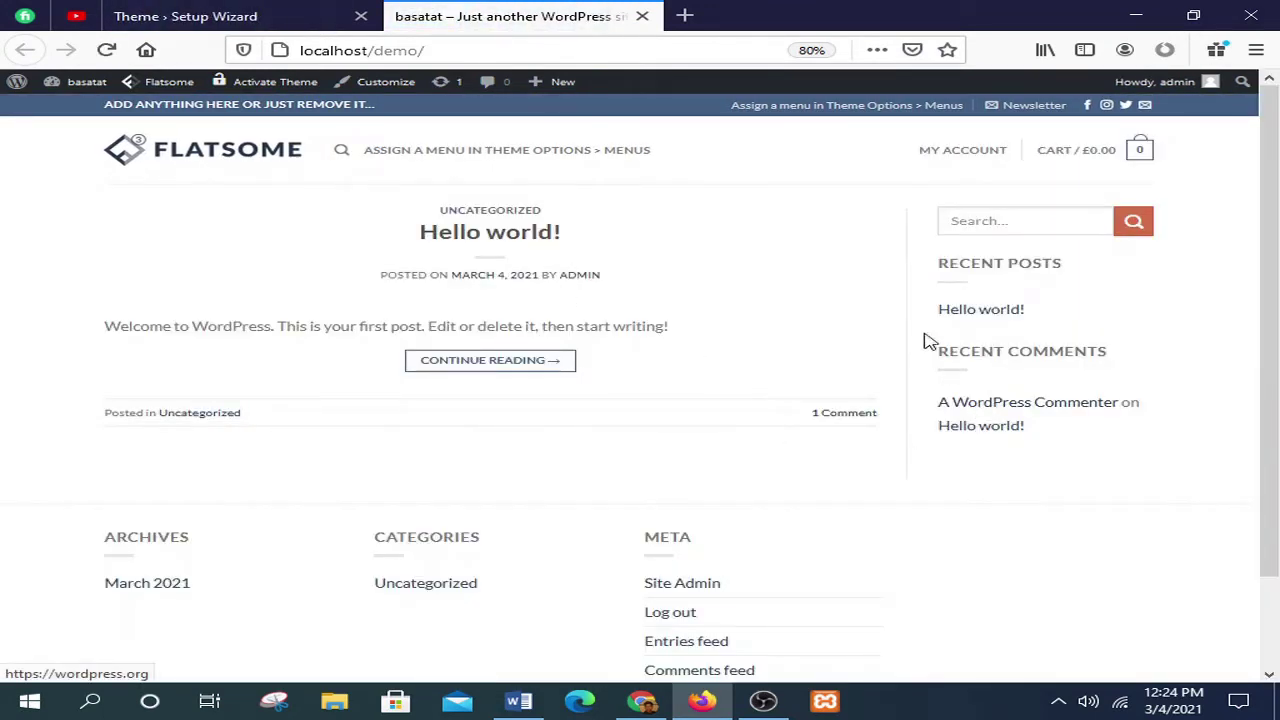
click(163, 16)
scroll(532, 495, down, 1)
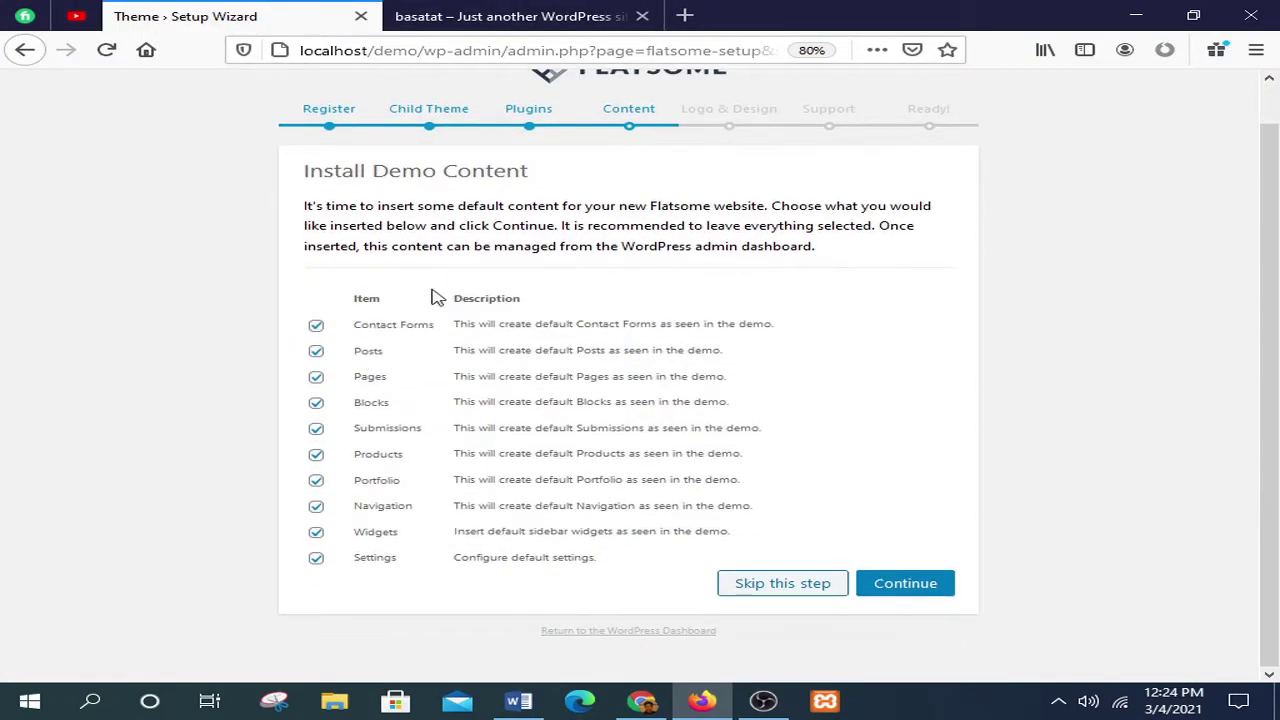
Start importing all ten ticked Flatsome demo content items
click(905, 583)
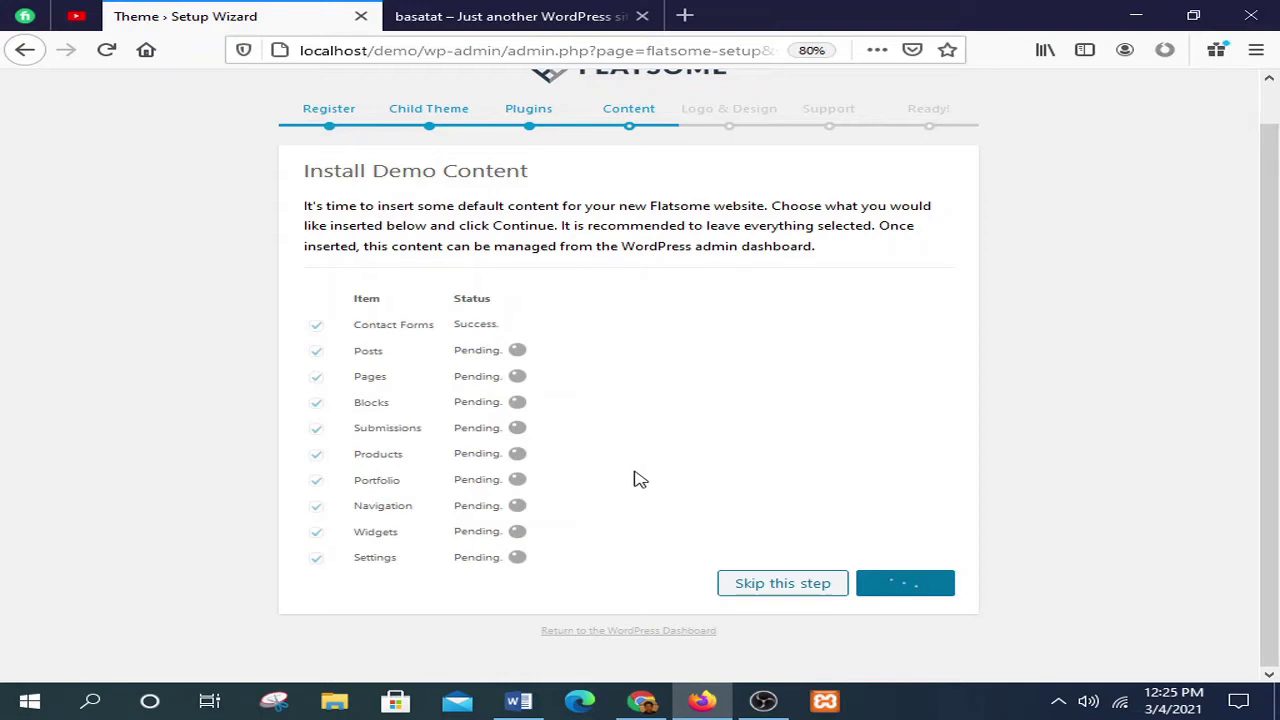
scroll(615, 460, up, 1)
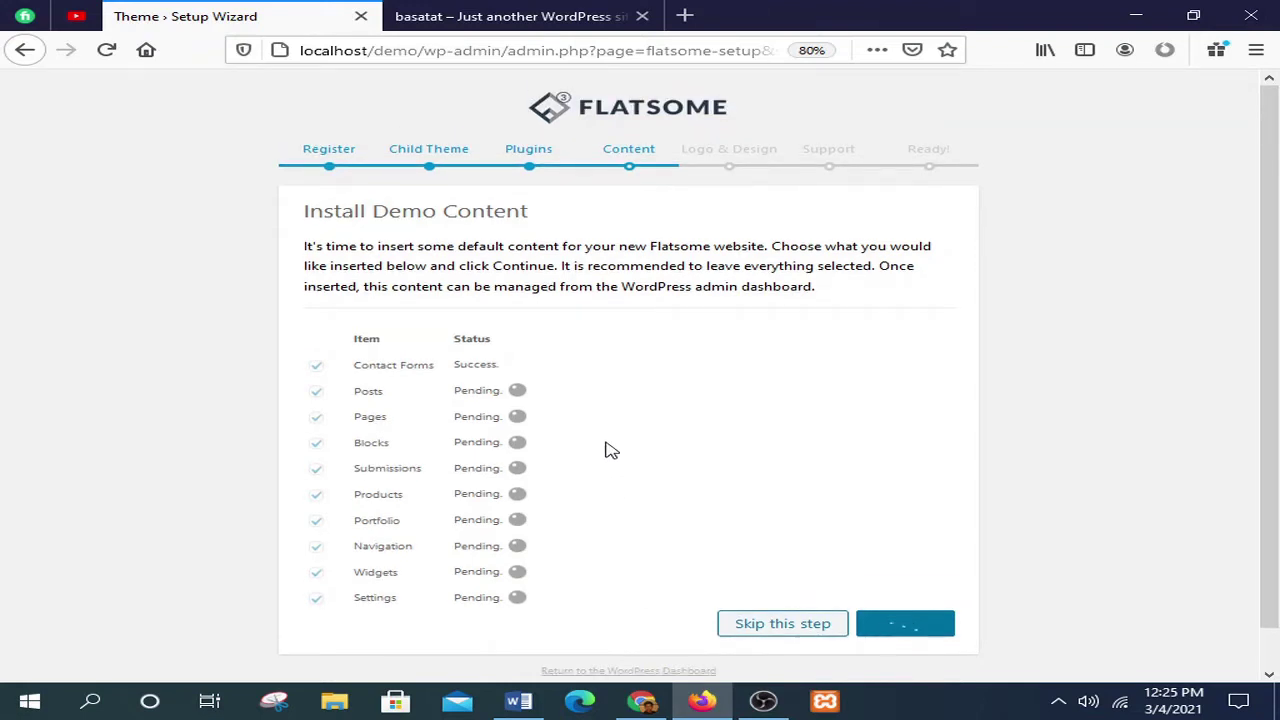
scroll(611, 451, down, 1)
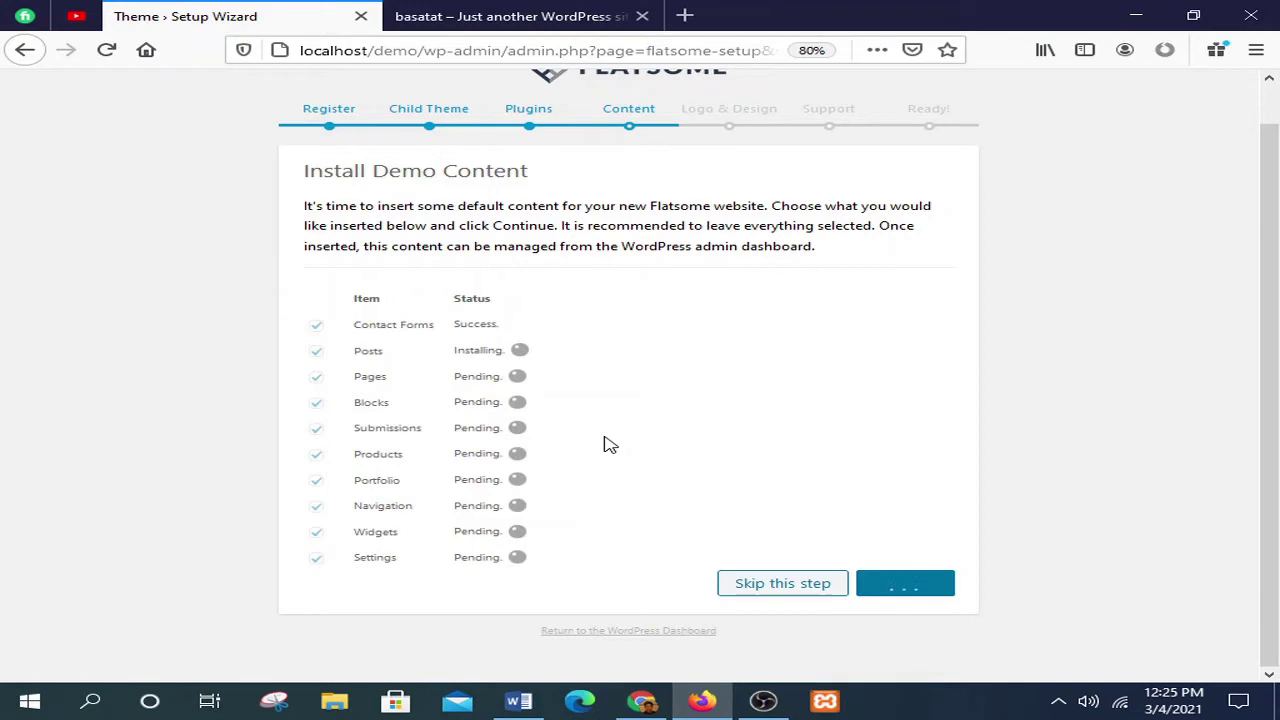
scroll(631, 460, up, 1)
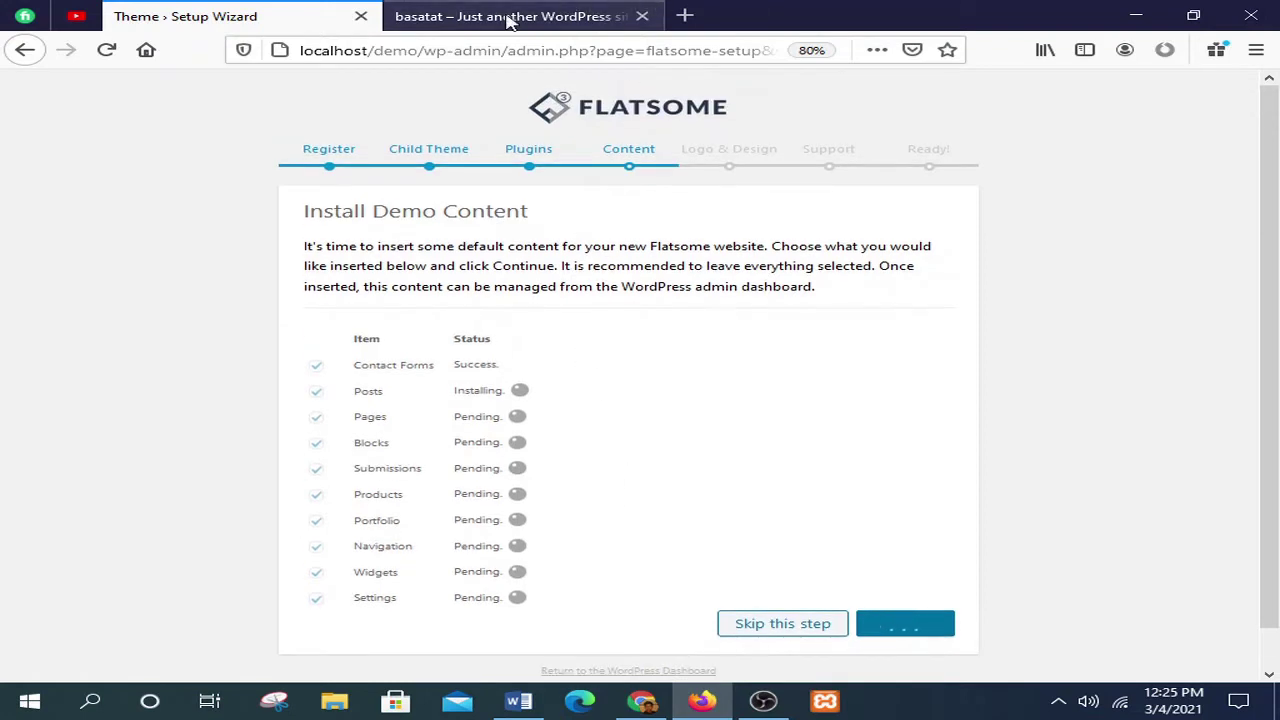
Reload the live site to see imported posts while checking the import progress
click(500, 14)
click(105, 49)
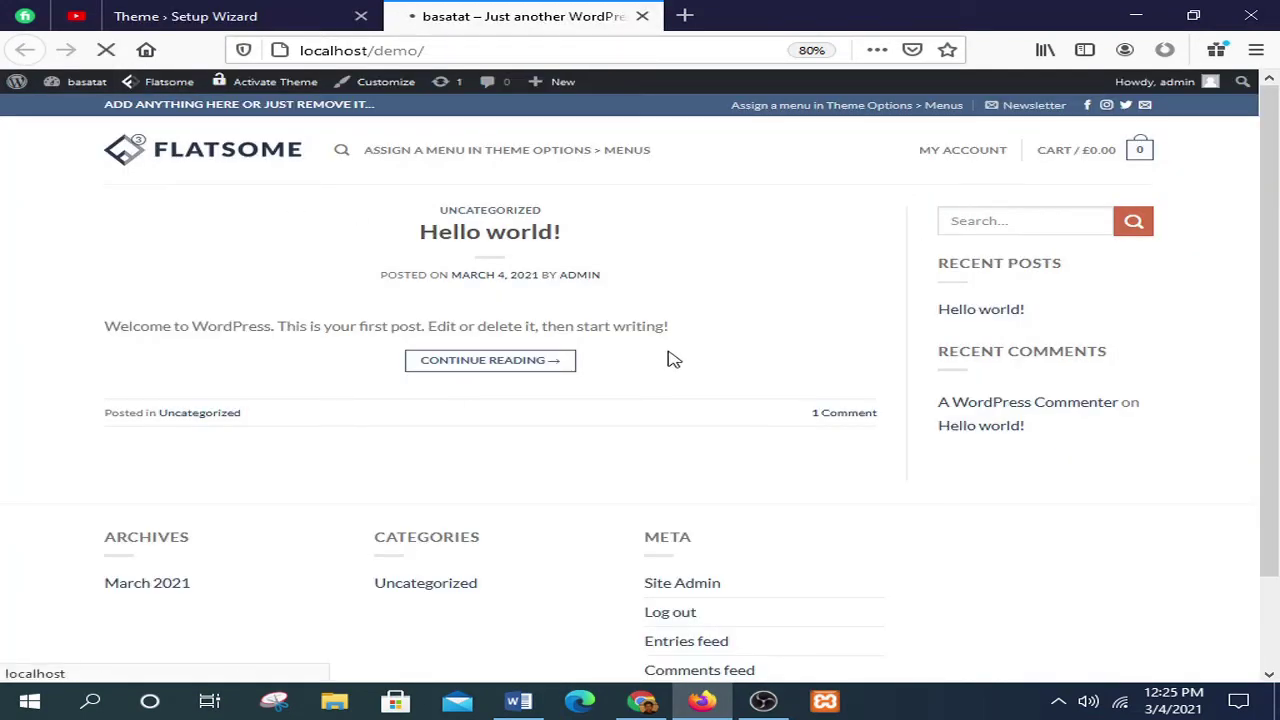
scroll(672, 370, down, 5)
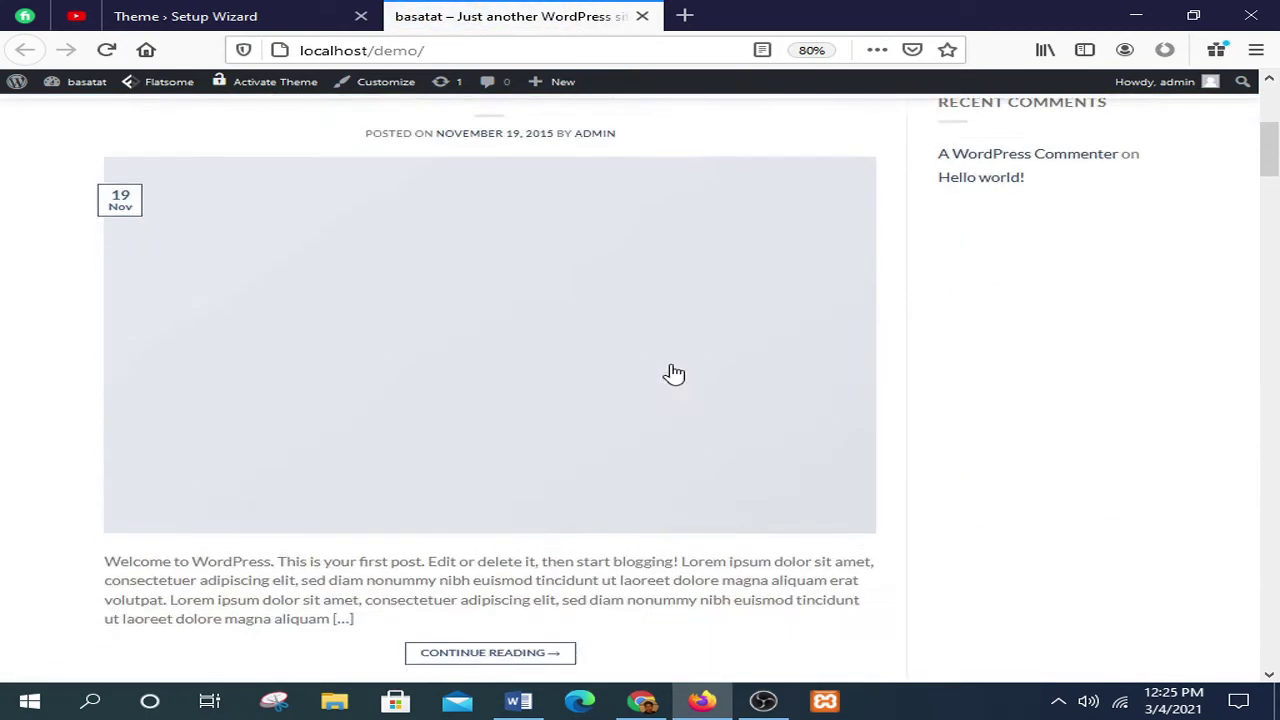
scroll(659, 426, down, 15)
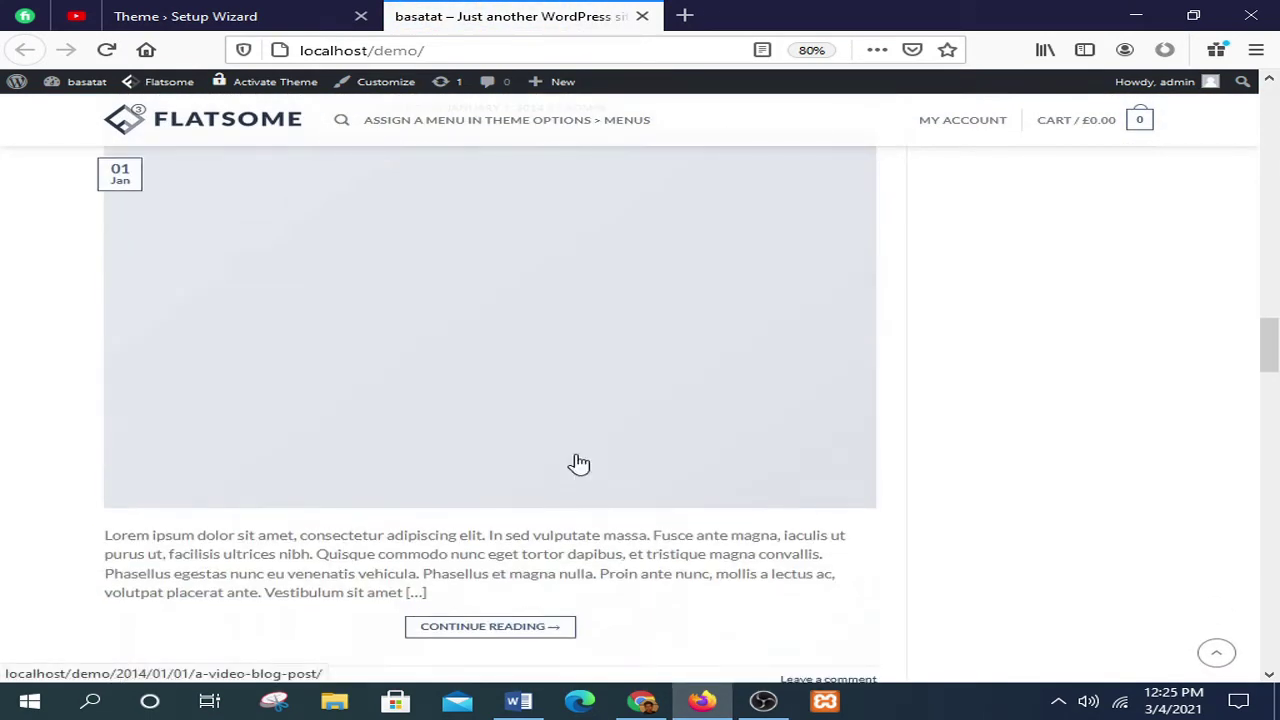
scroll(580, 463, down, 10)
click(185, 16)
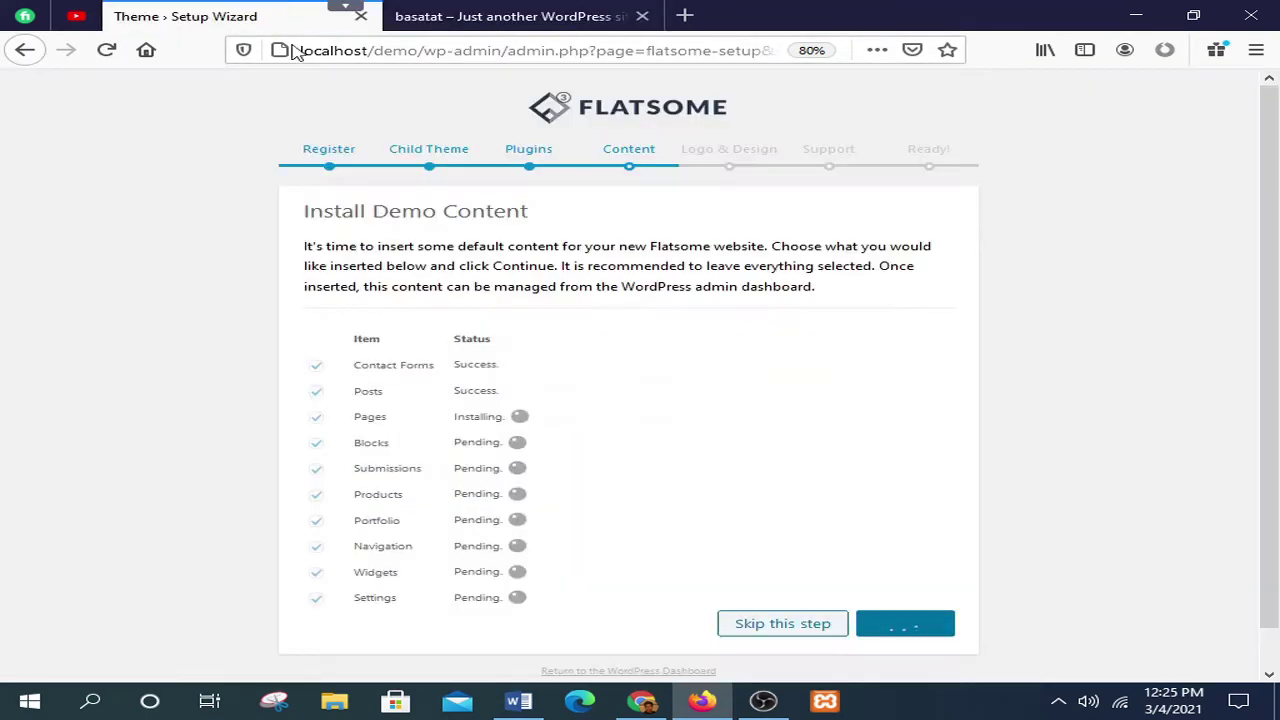
click(488, 16)
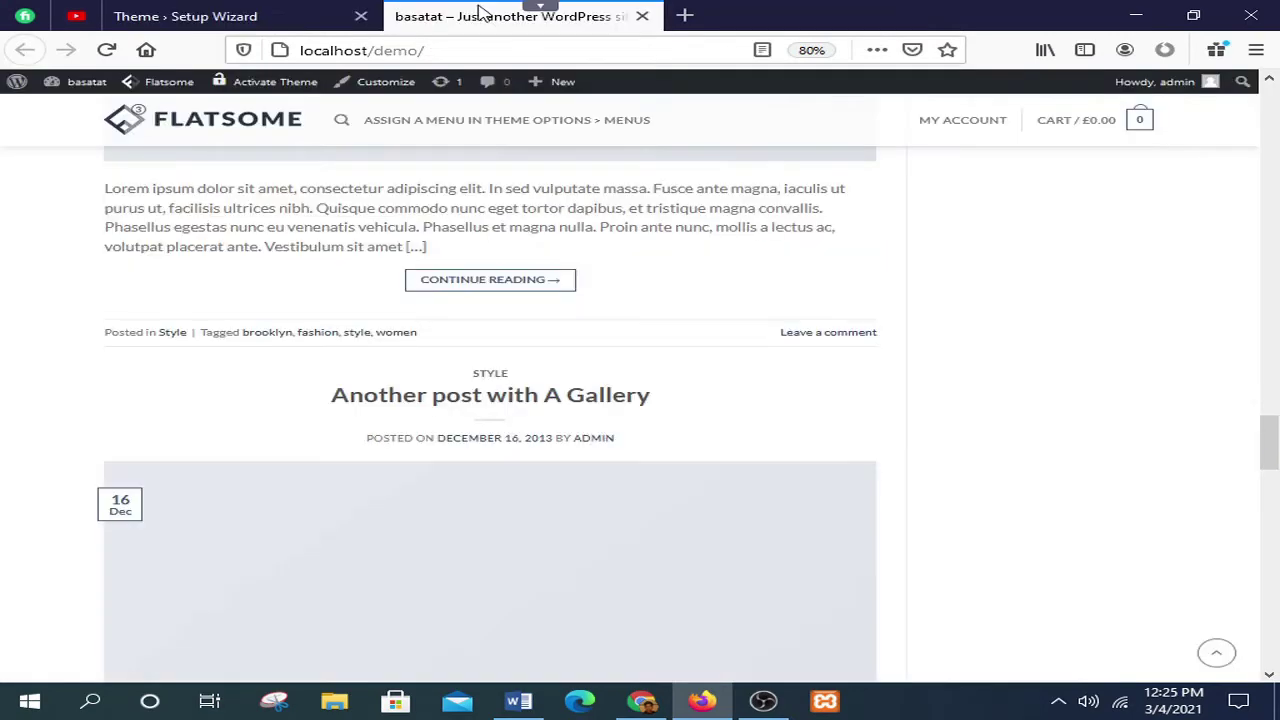
scroll(597, 437, down, 5)
scroll(597, 437, down, 10)
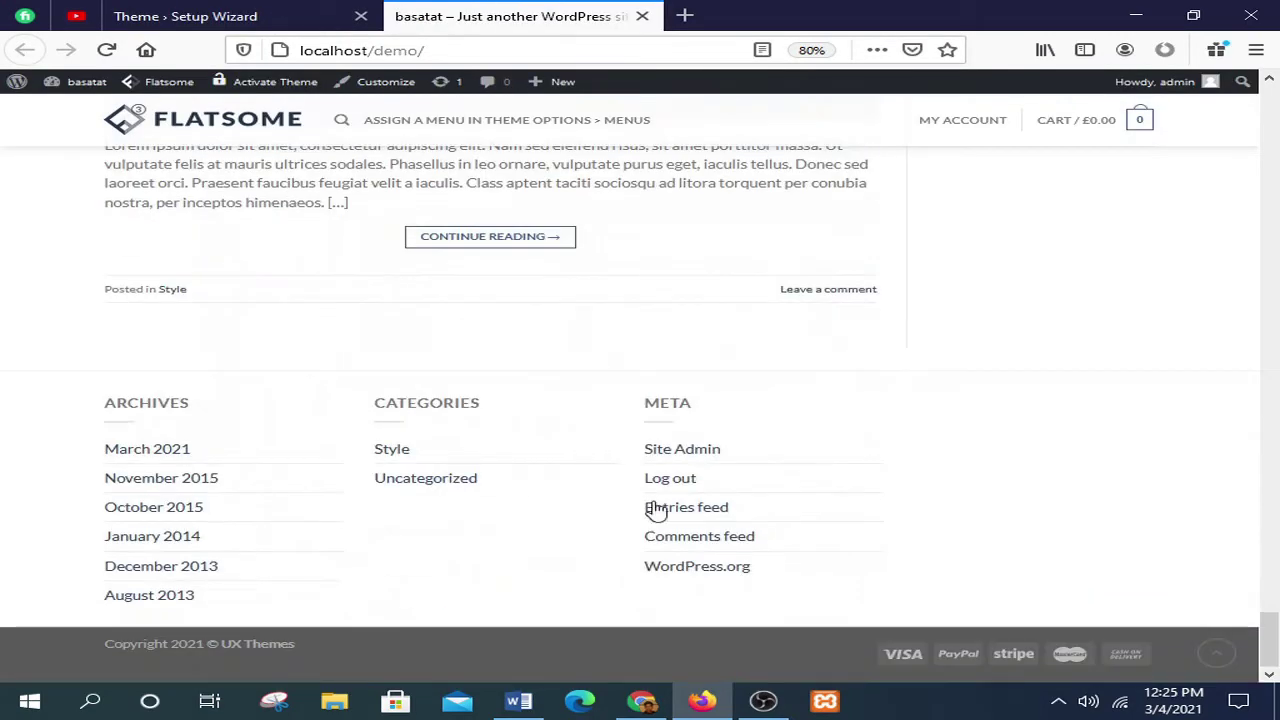
drag(1268, 640, 1268, 90)
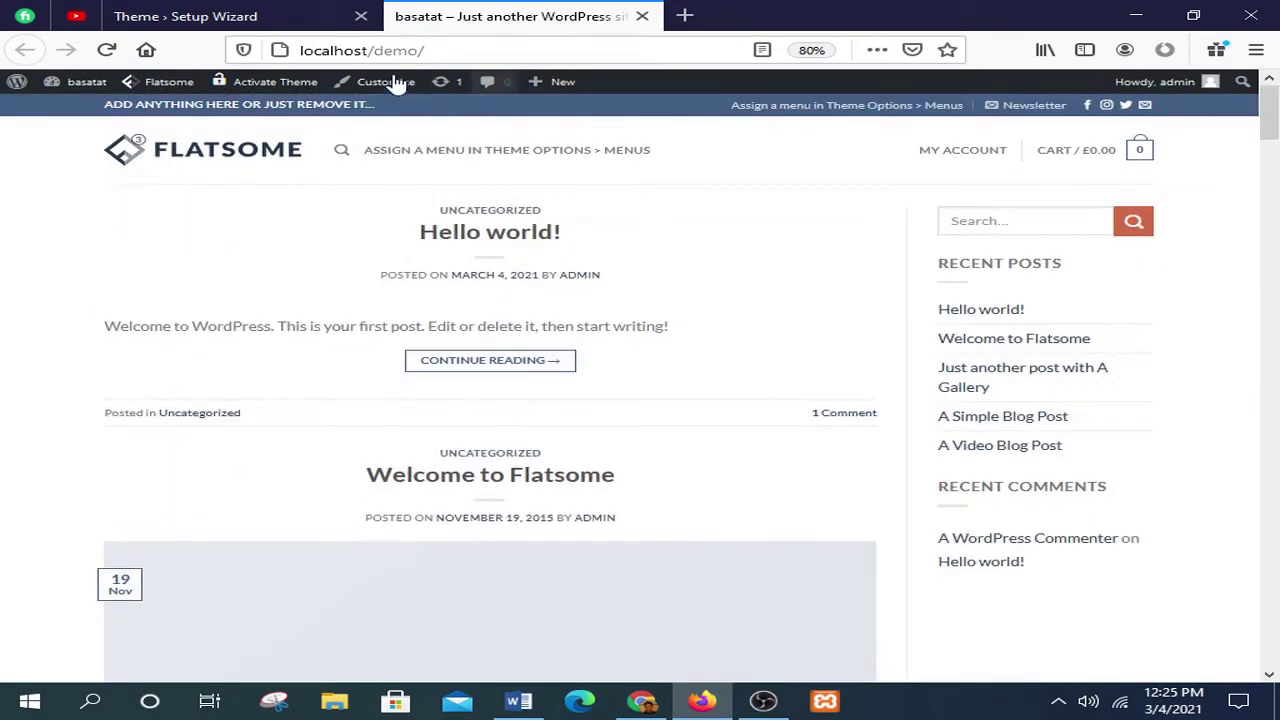
click(185, 16)
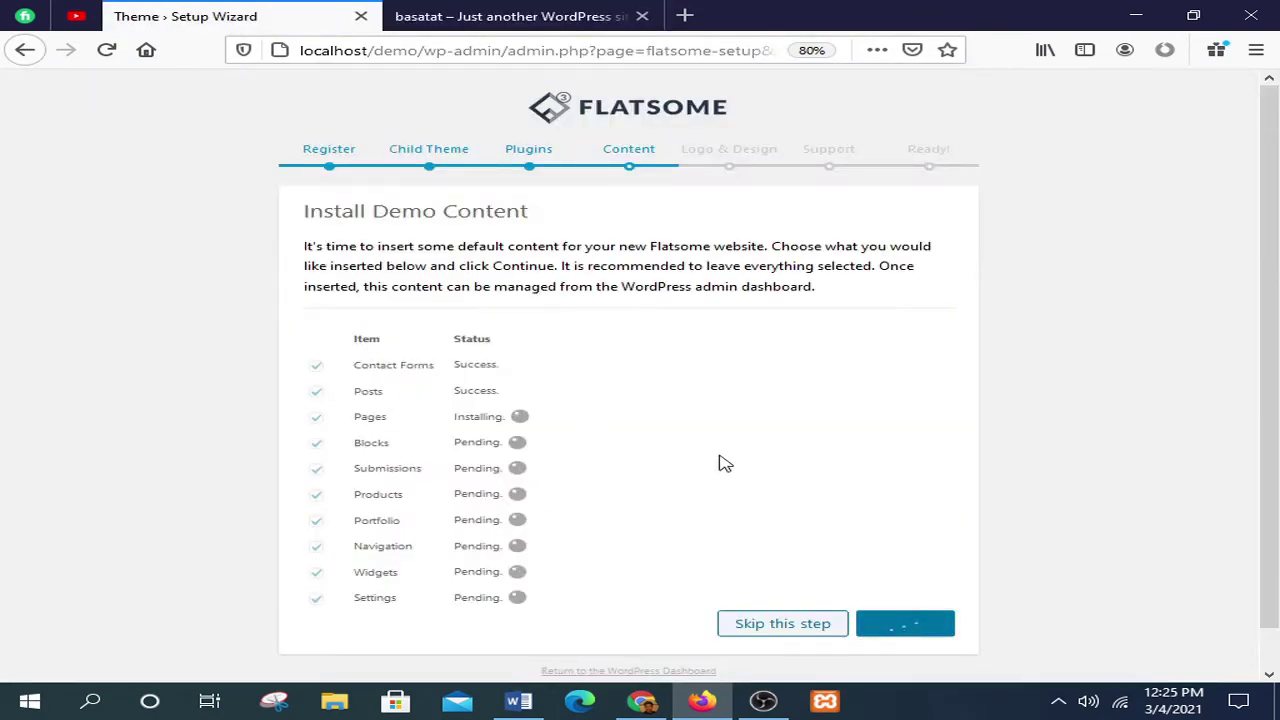
scroll(580, 480, down, 1)
scroll(590, 484, up, 1)
Reload the front page again to inspect new imported content, then check the wizard
click(440, 16)
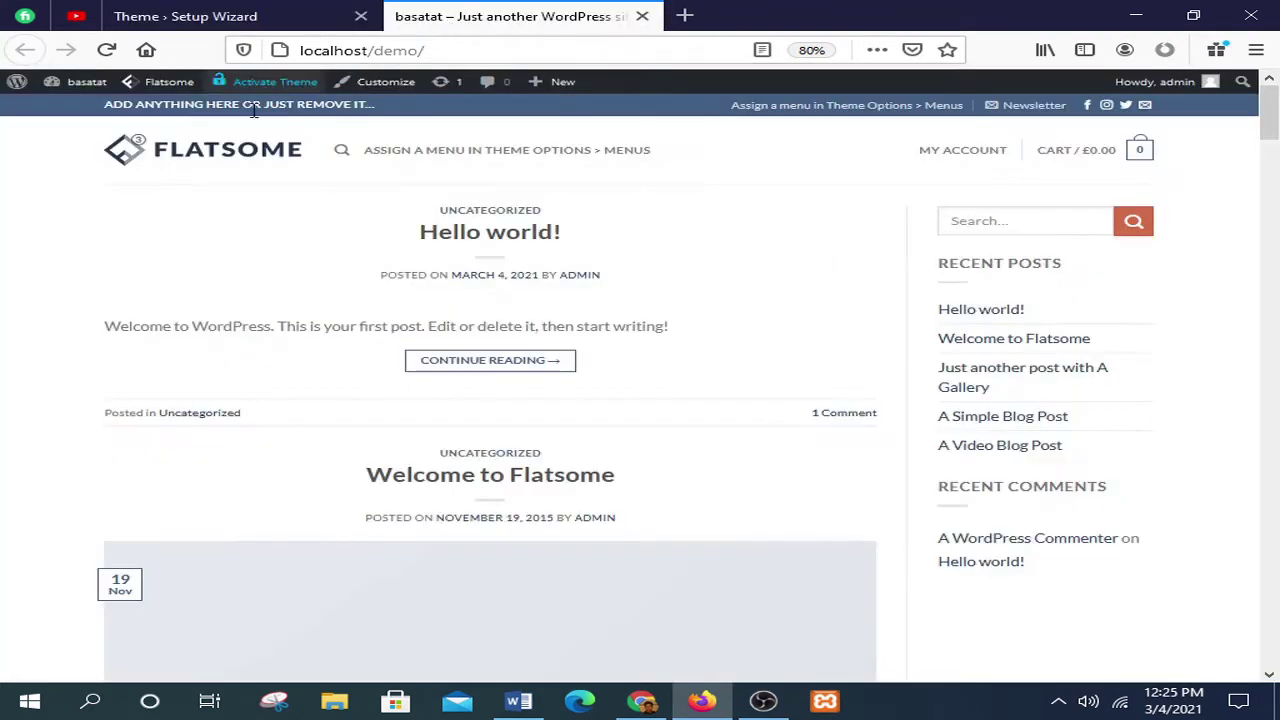
click(106, 50)
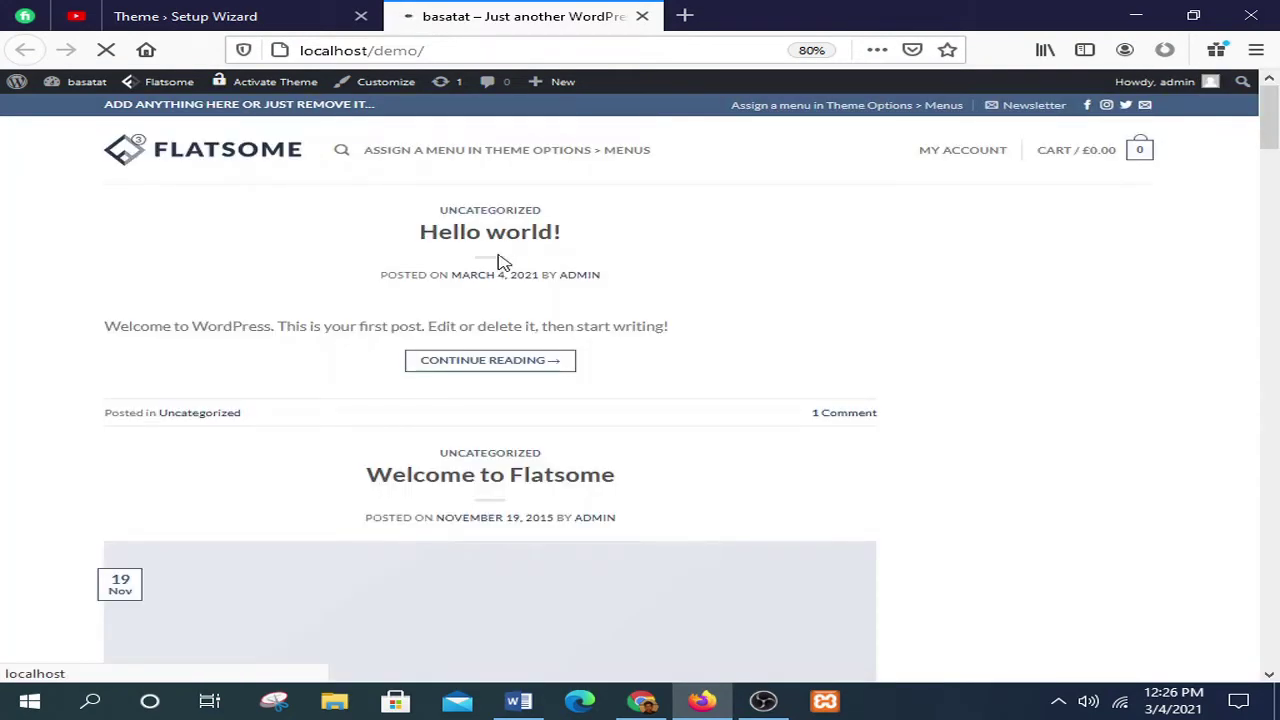
scroll(929, 437, down, 10)
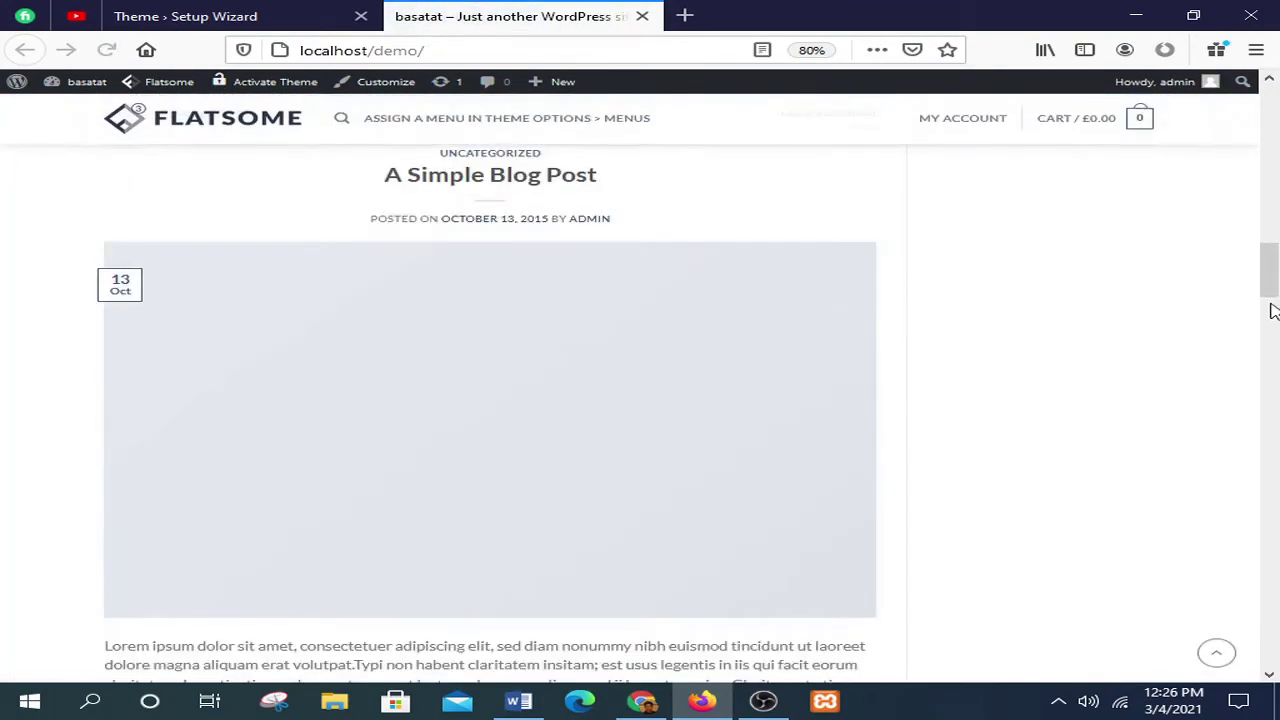
scroll(881, 441, up, 10)
click(248, 14)
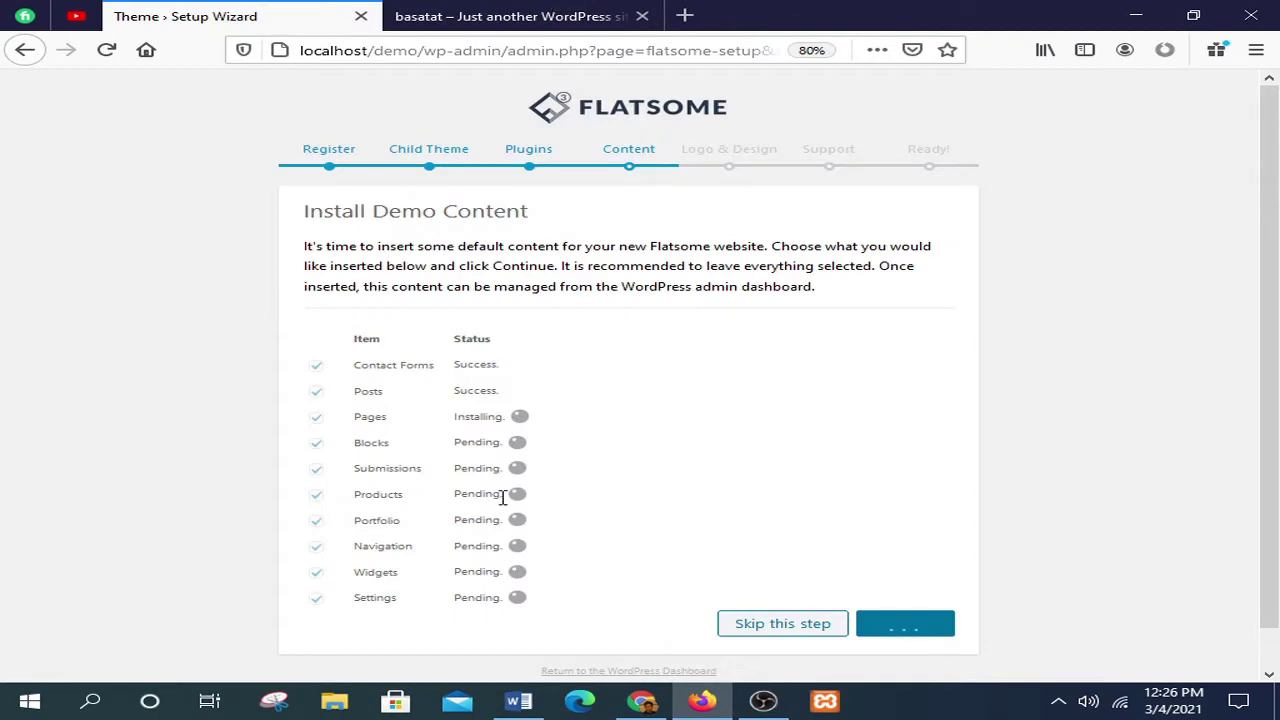
click(510, 16)
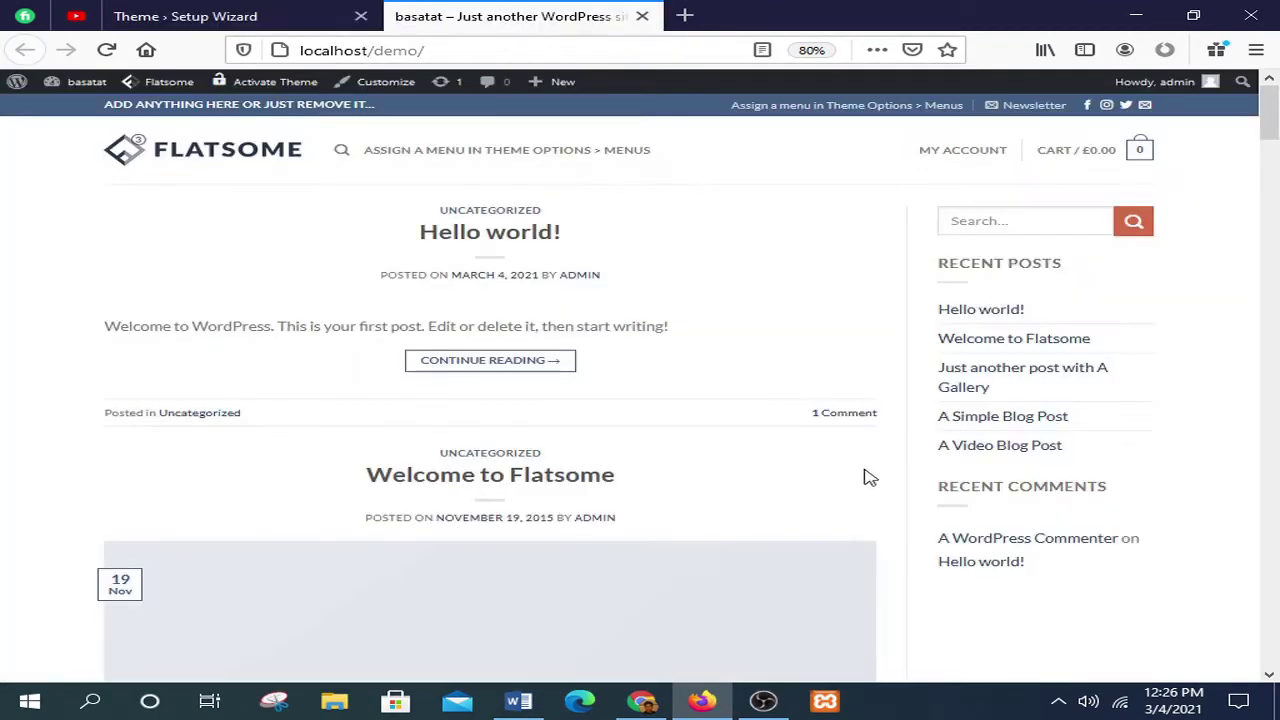
scroll(760, 488, down, 10)
drag(1272, 303, 1204, 100)
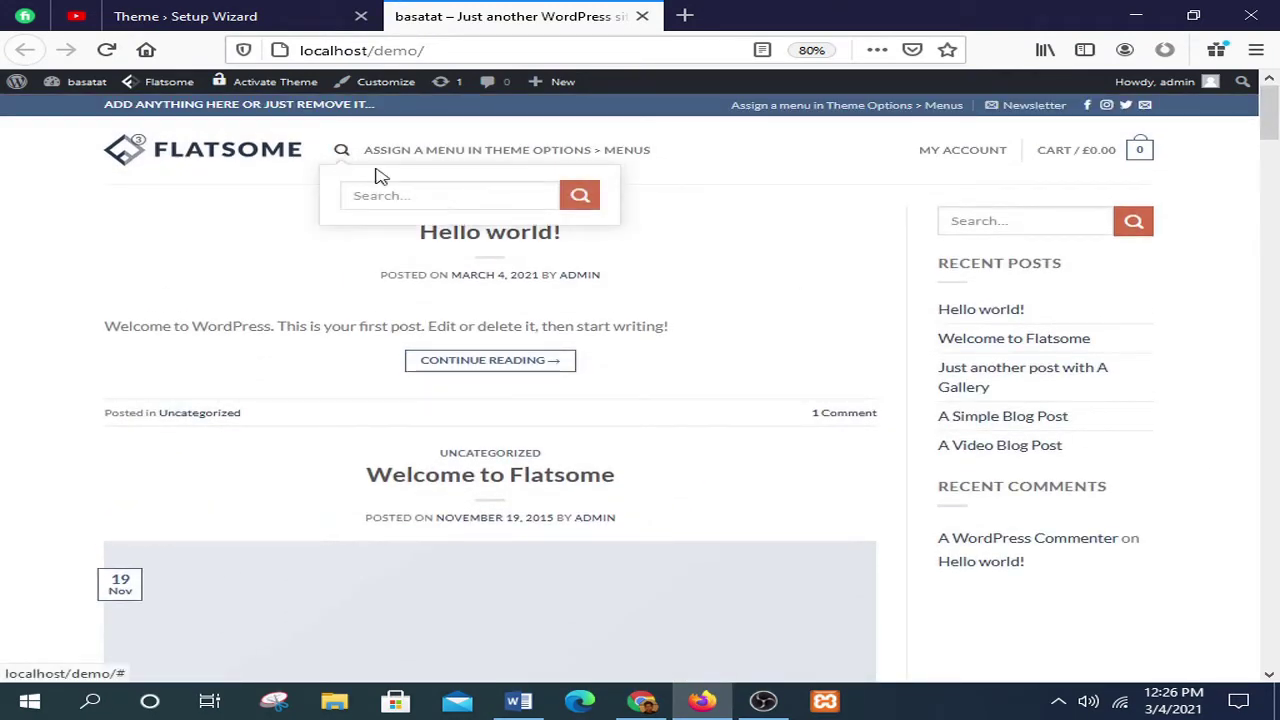
click(314, 14)
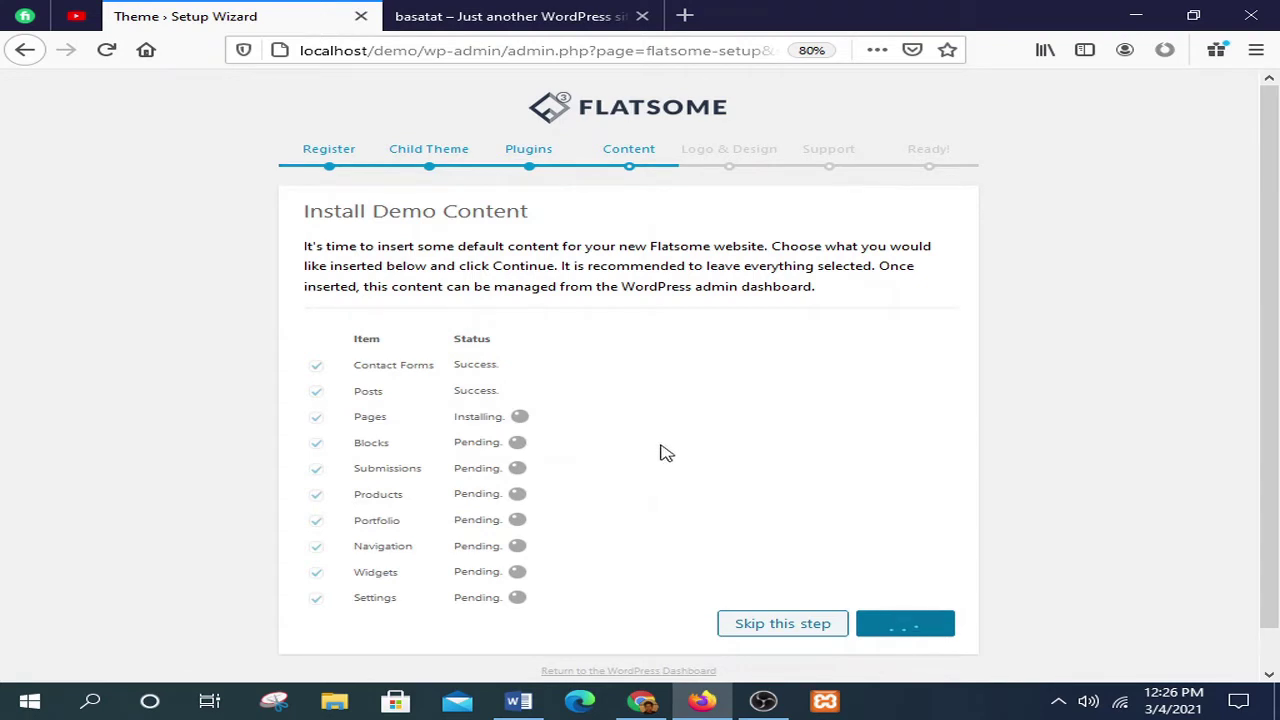
scroll(673, 436, down, 1)
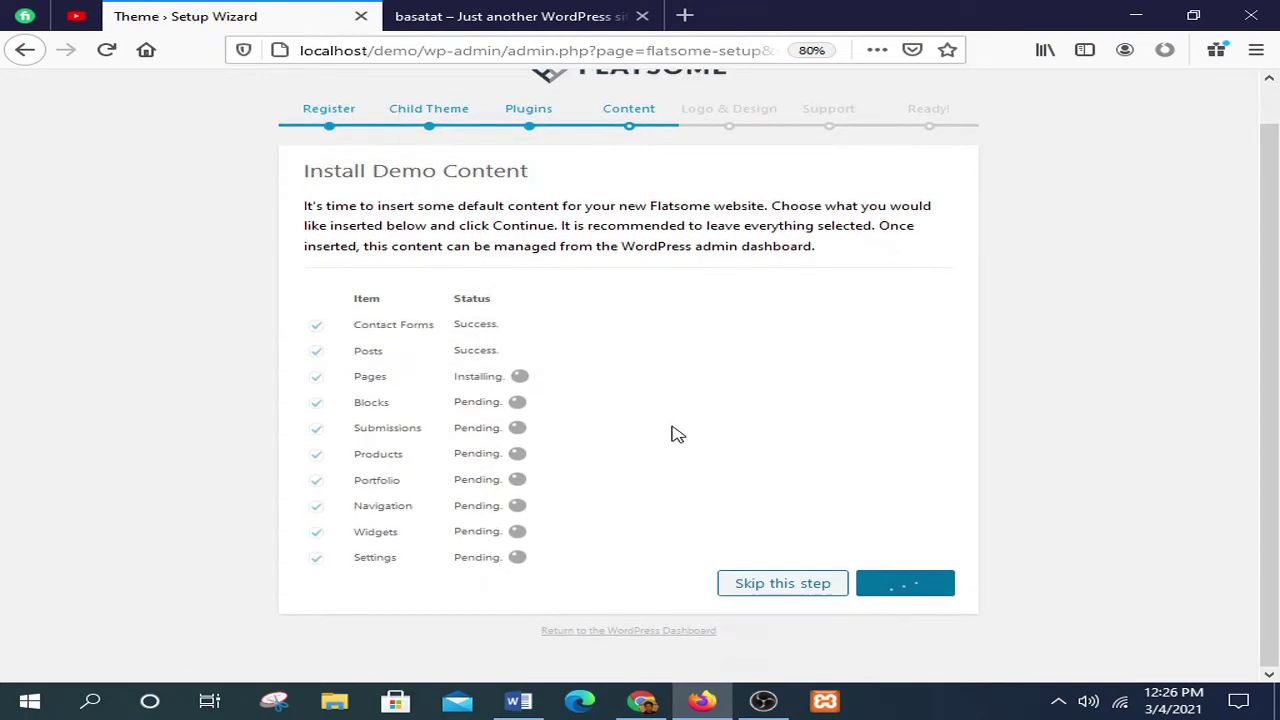
scroll(673, 420, up, 1)
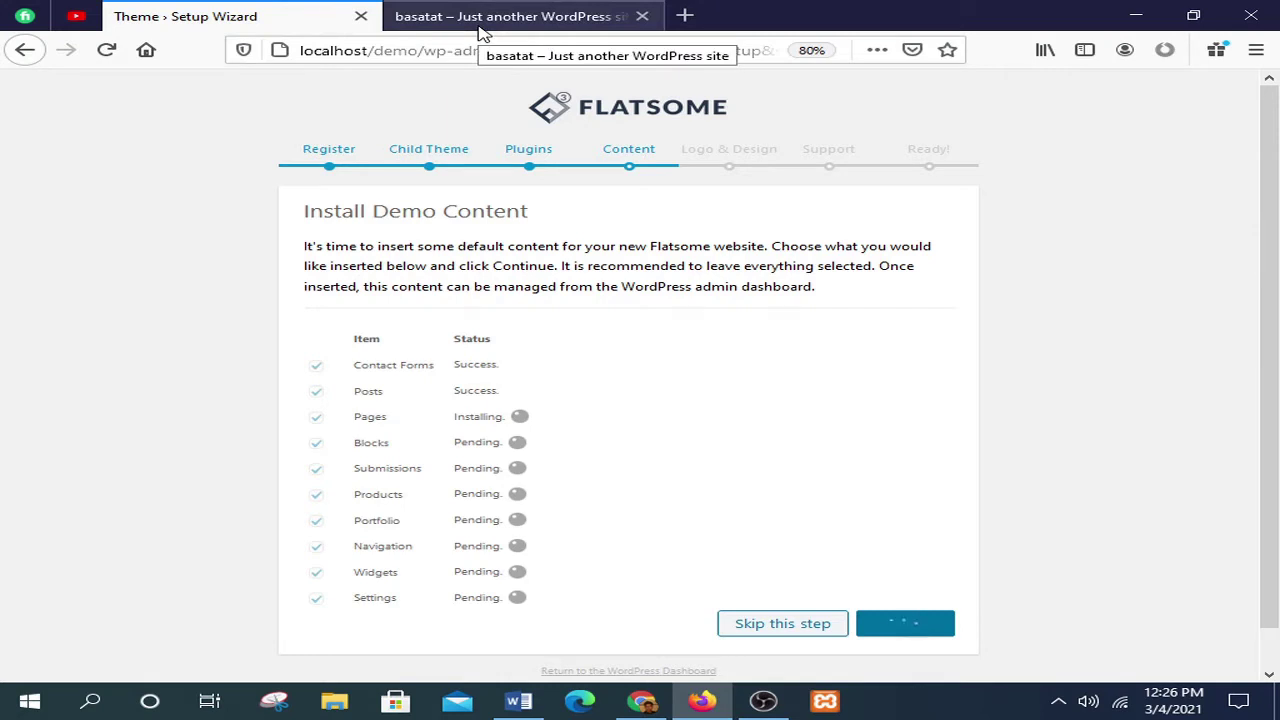
scroll(572, 406, down, 1)
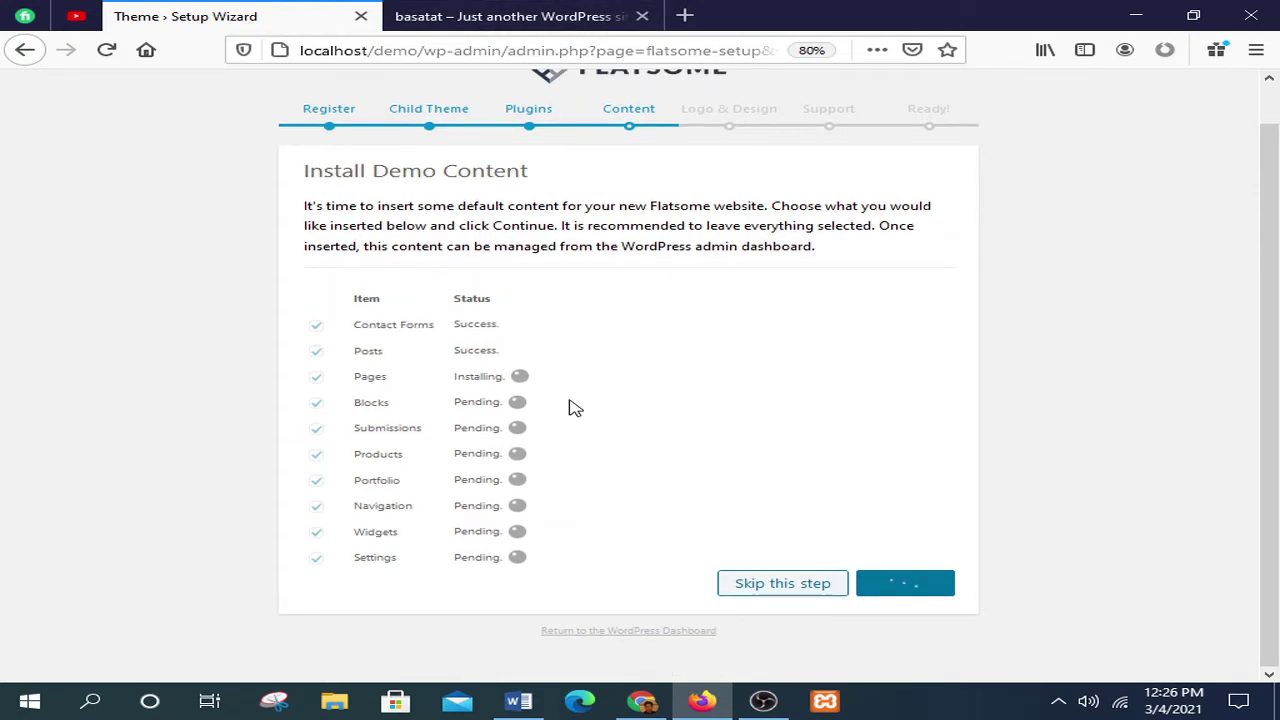
scroll(590, 448, up, 1)
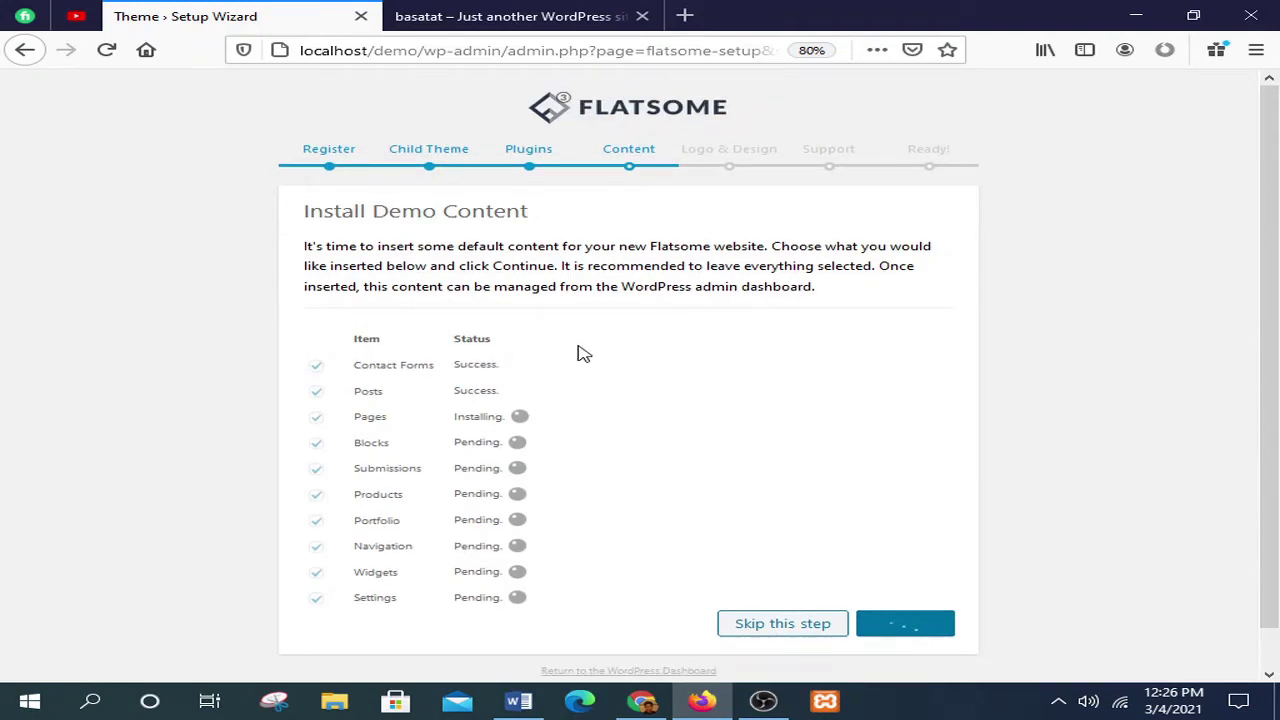
Reload the front page once more, then return to the wizard as it reaches Logo & Design
click(477, 28)
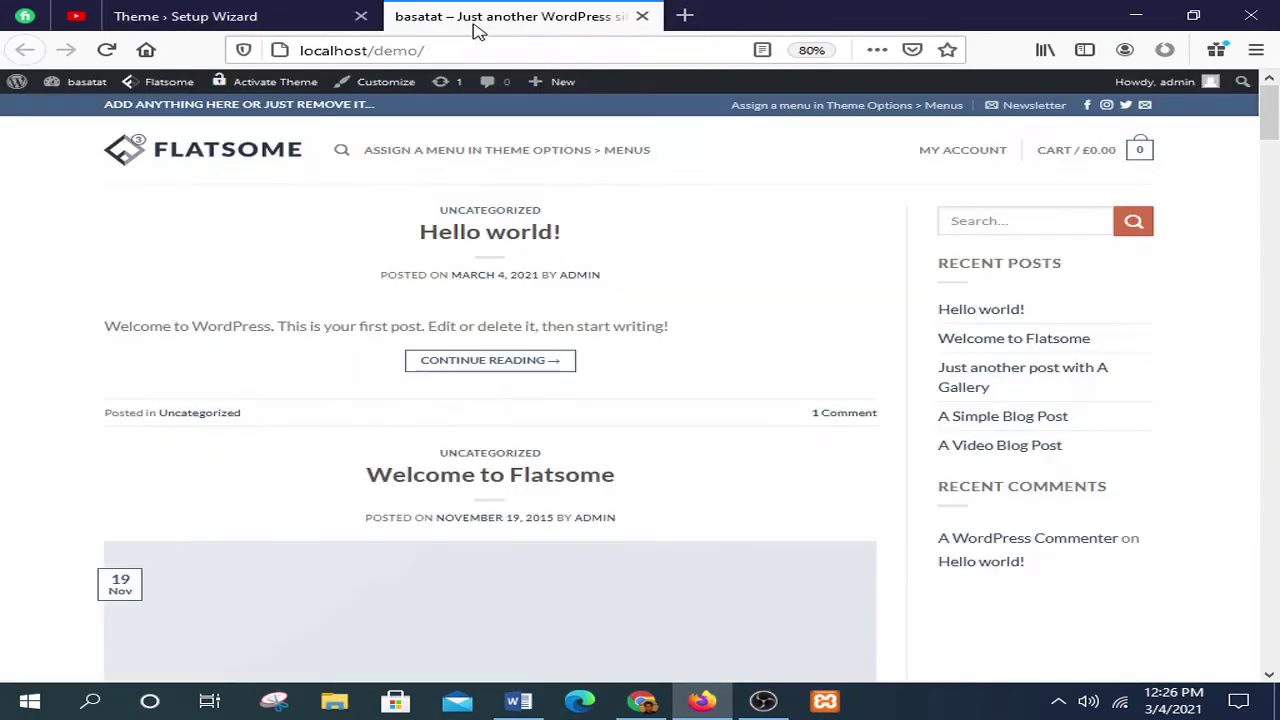
click(171, 14)
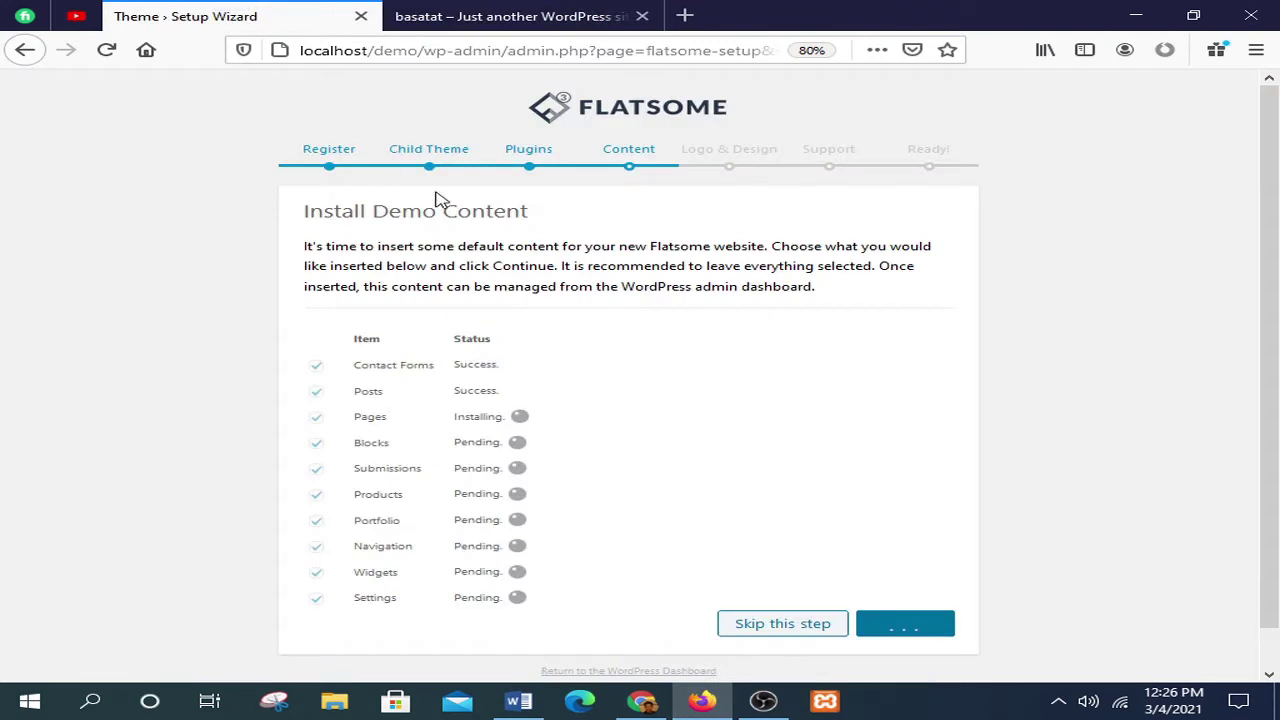
click(530, 10)
click(106, 49)
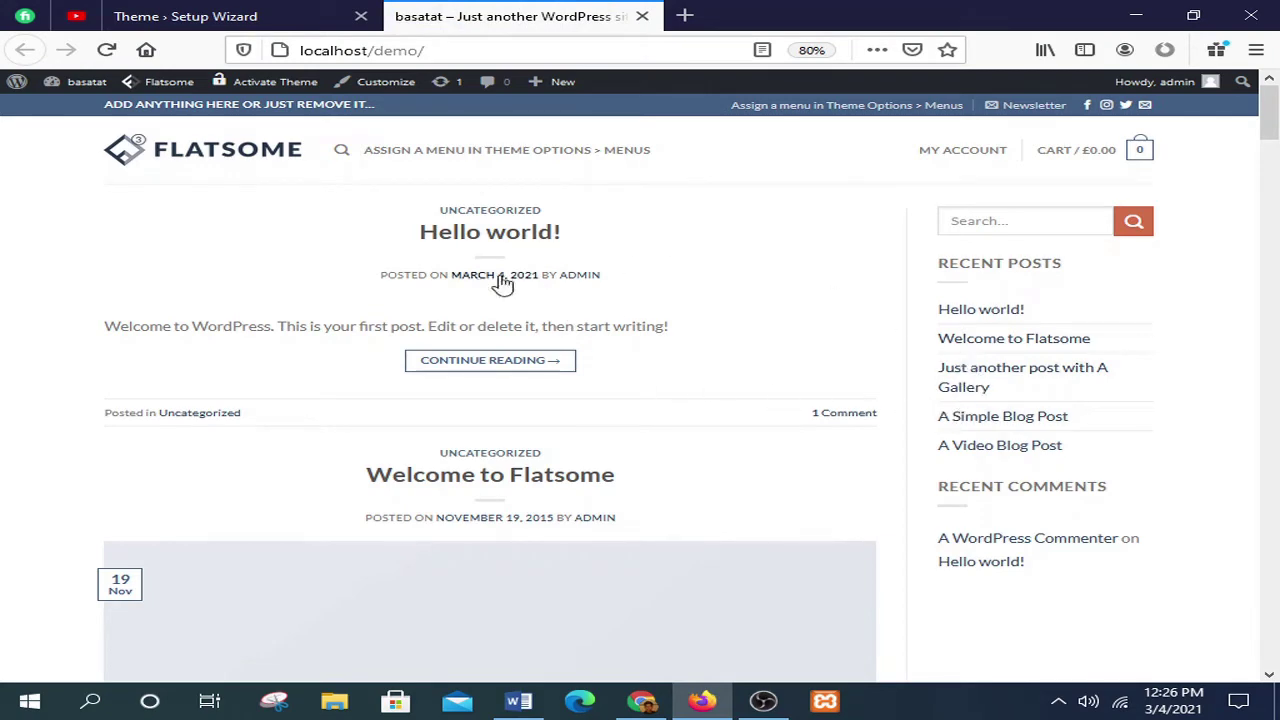
scroll(480, 287, down, 10)
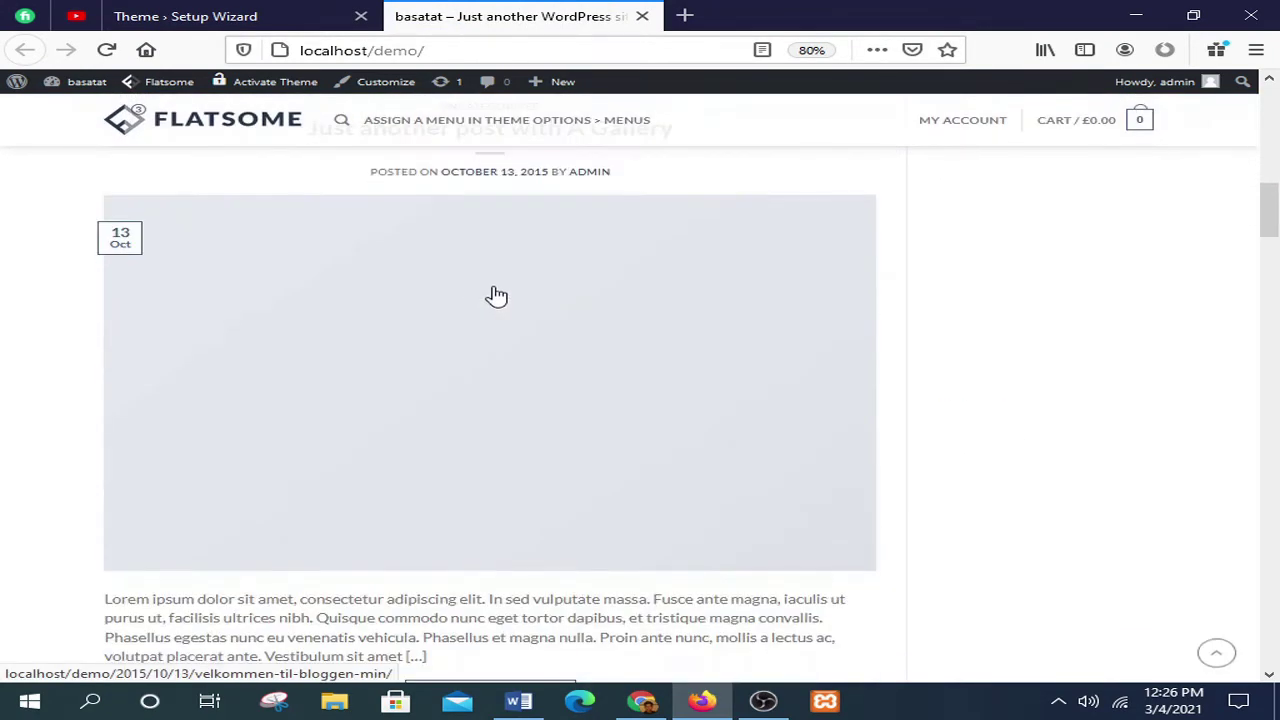
click(297, 14)
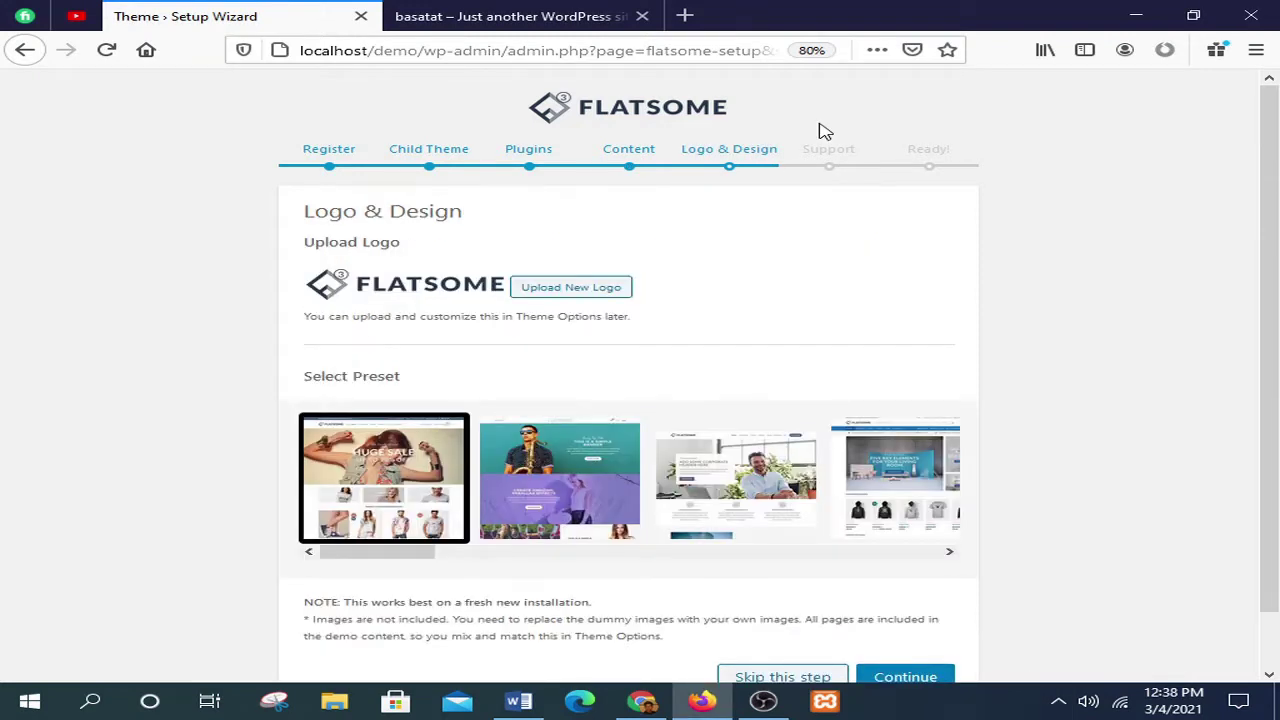
Keep the first design preset on the Logo & Design step and continue
scroll(654, 163, down, 1)
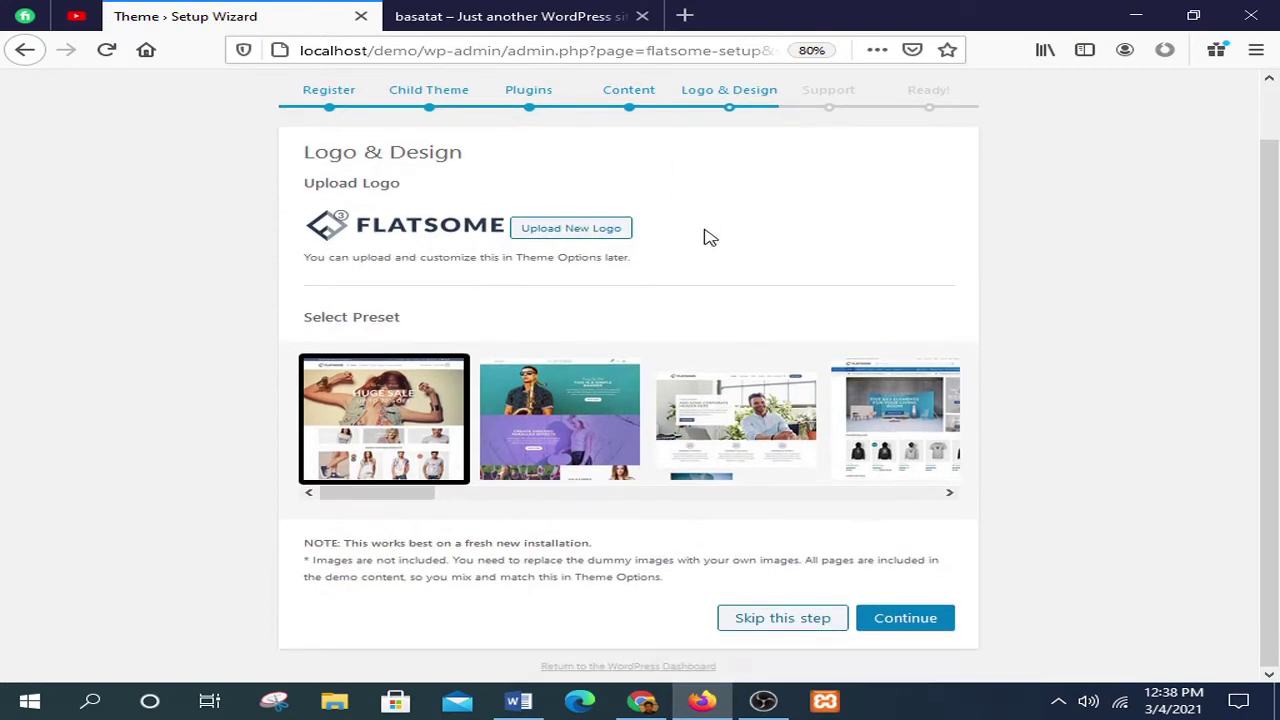
scroll(680, 280, up, 1)
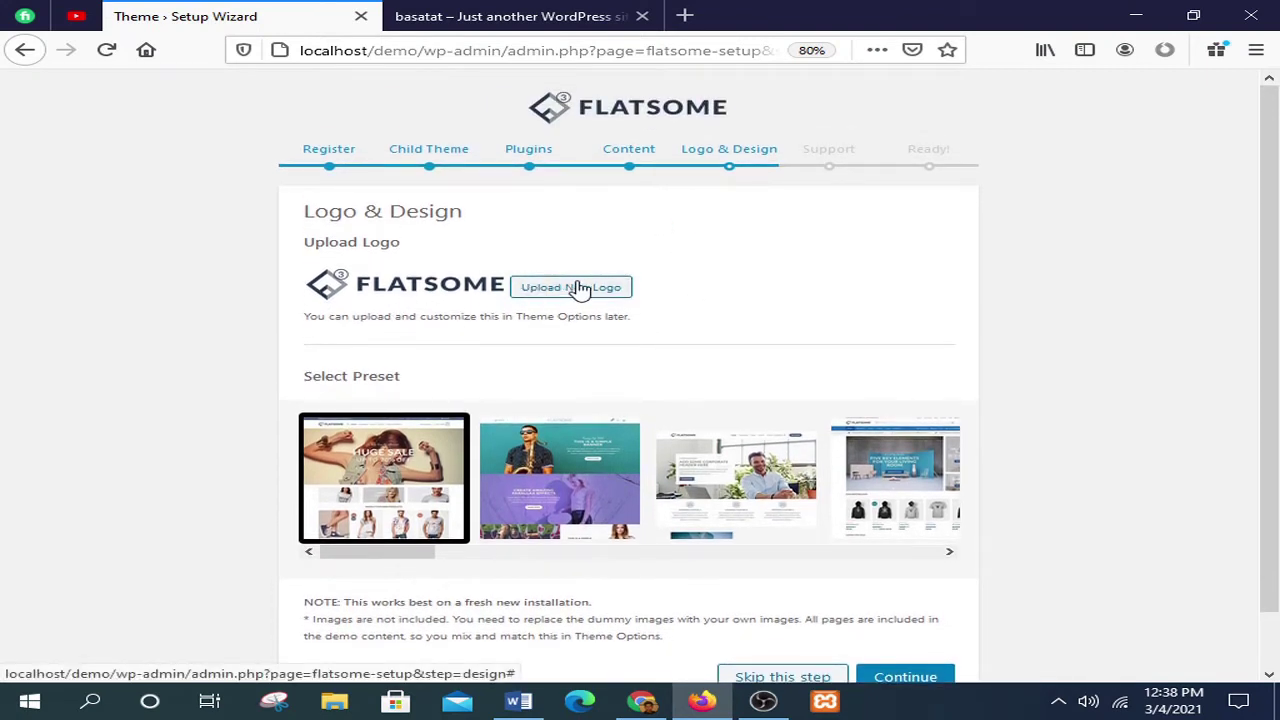
scroll(593, 416, down, 1)
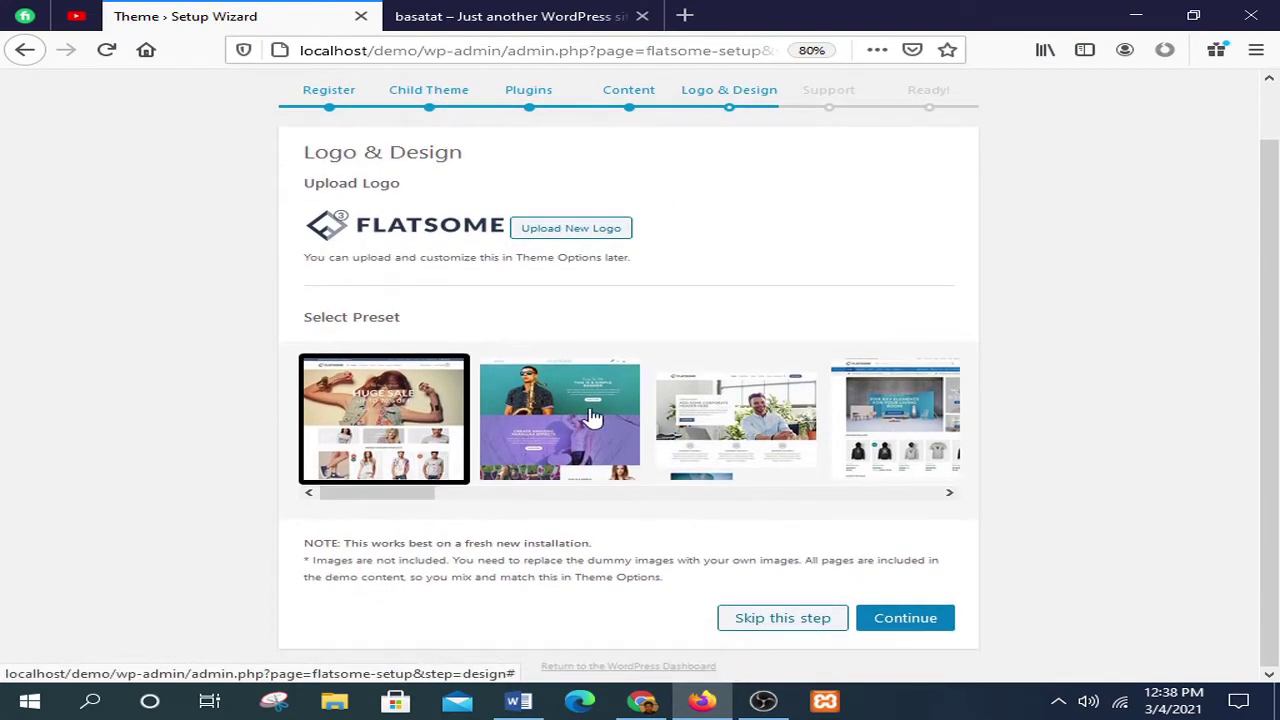
click(593, 416)
click(412, 392)
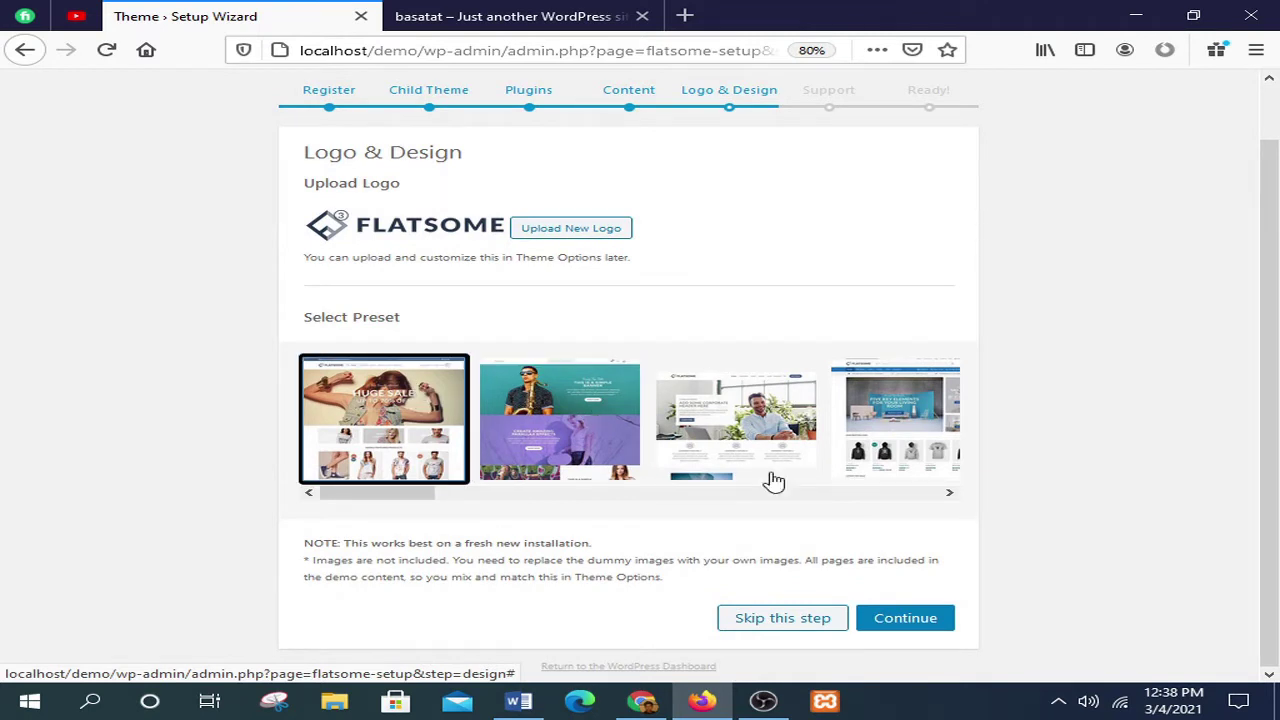
click(893, 622)
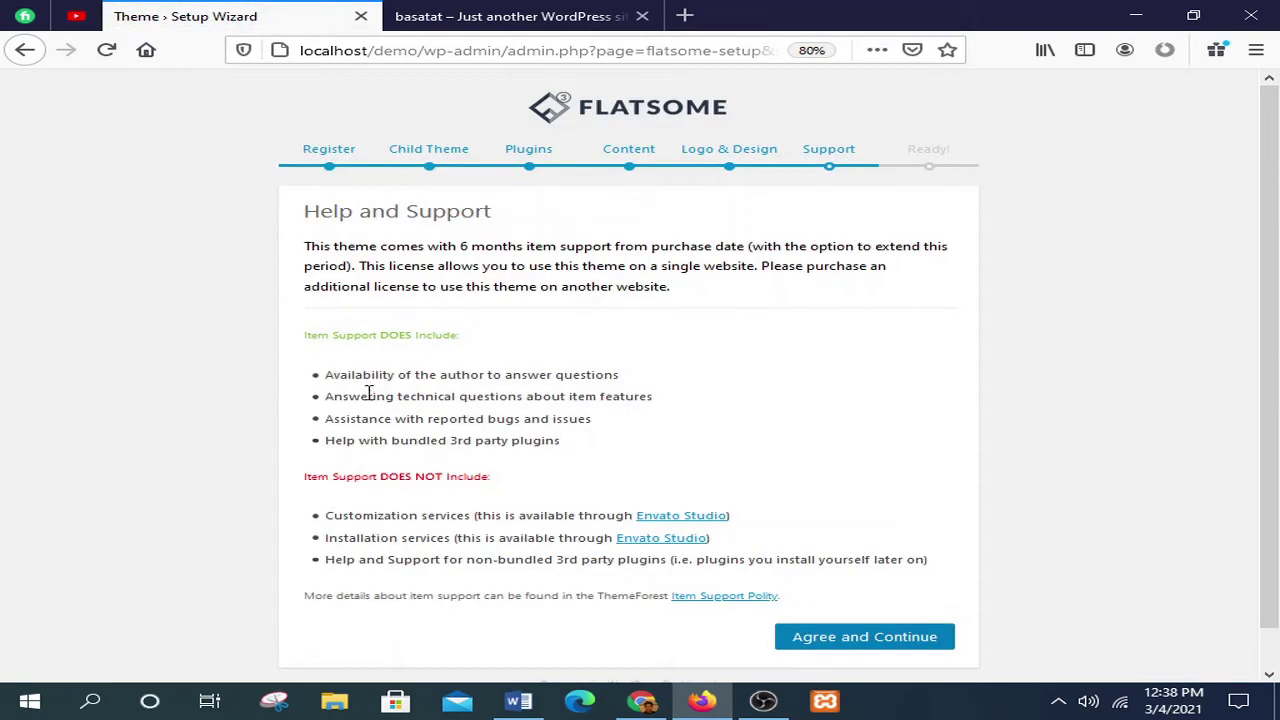
Agree to the support terms and go back to the WordPress Dashboard
scroll(398, 482, down, 1)
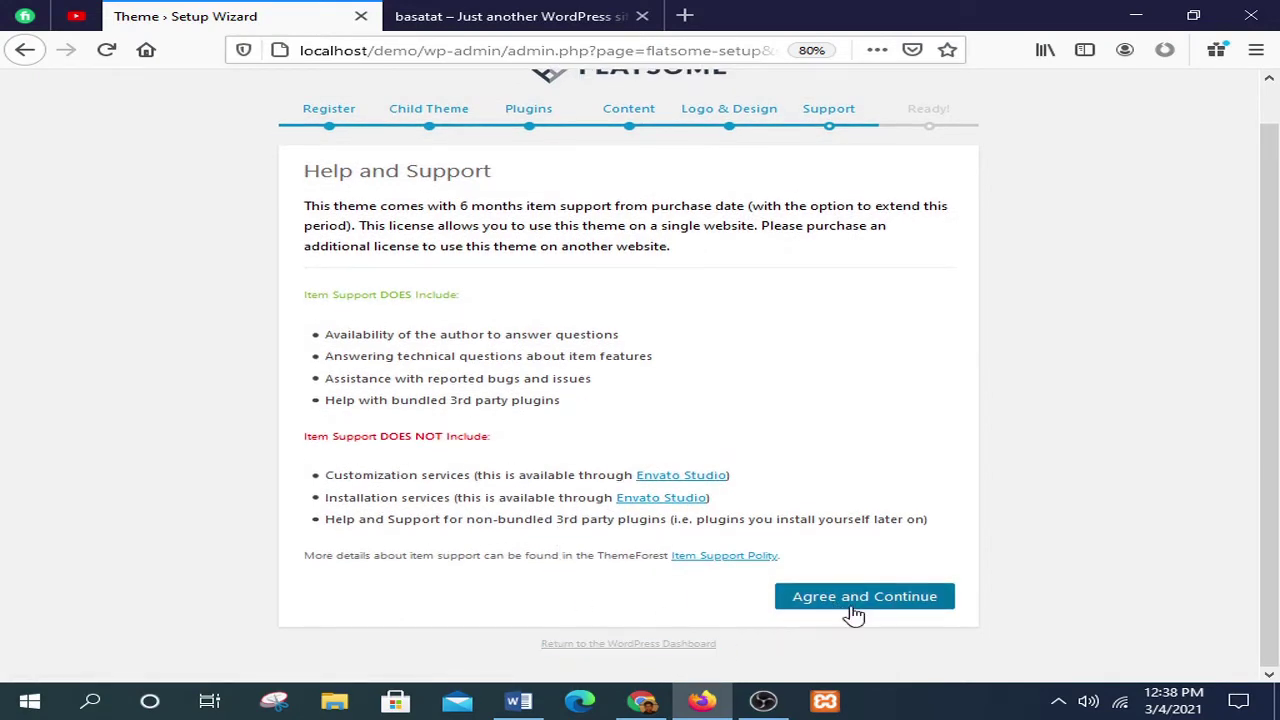
click(884, 595)
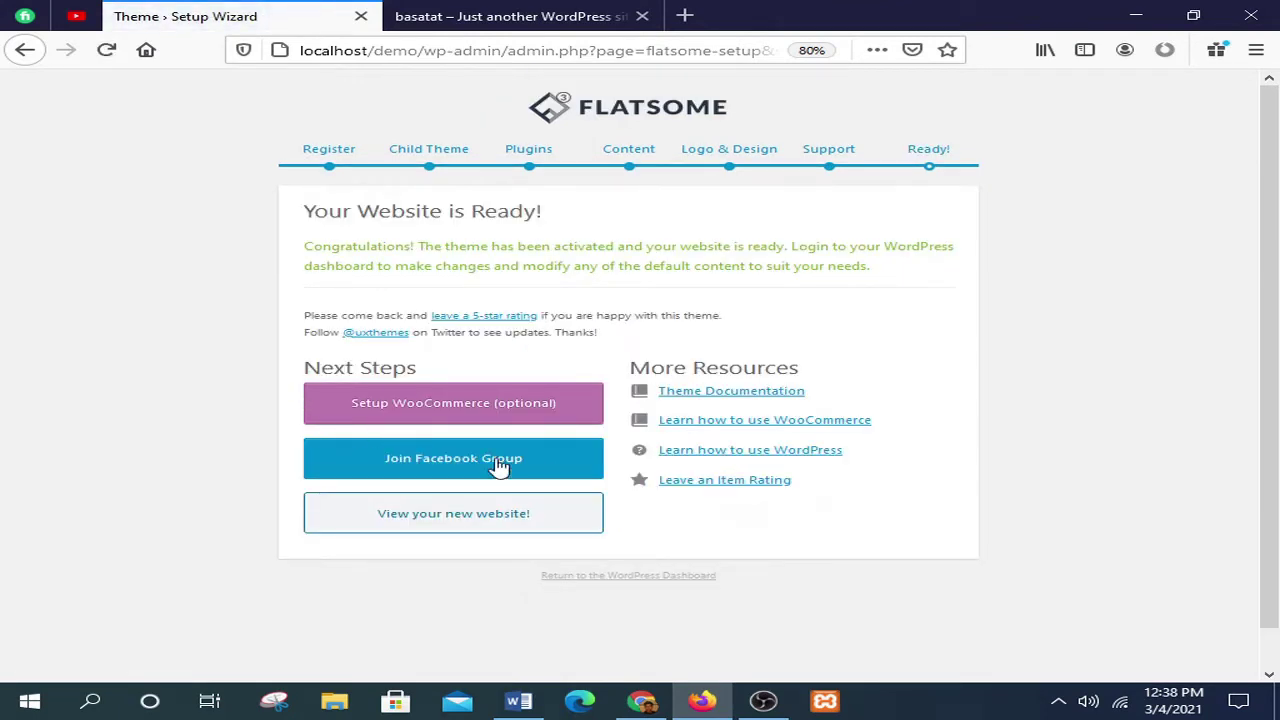
click(593, 576)
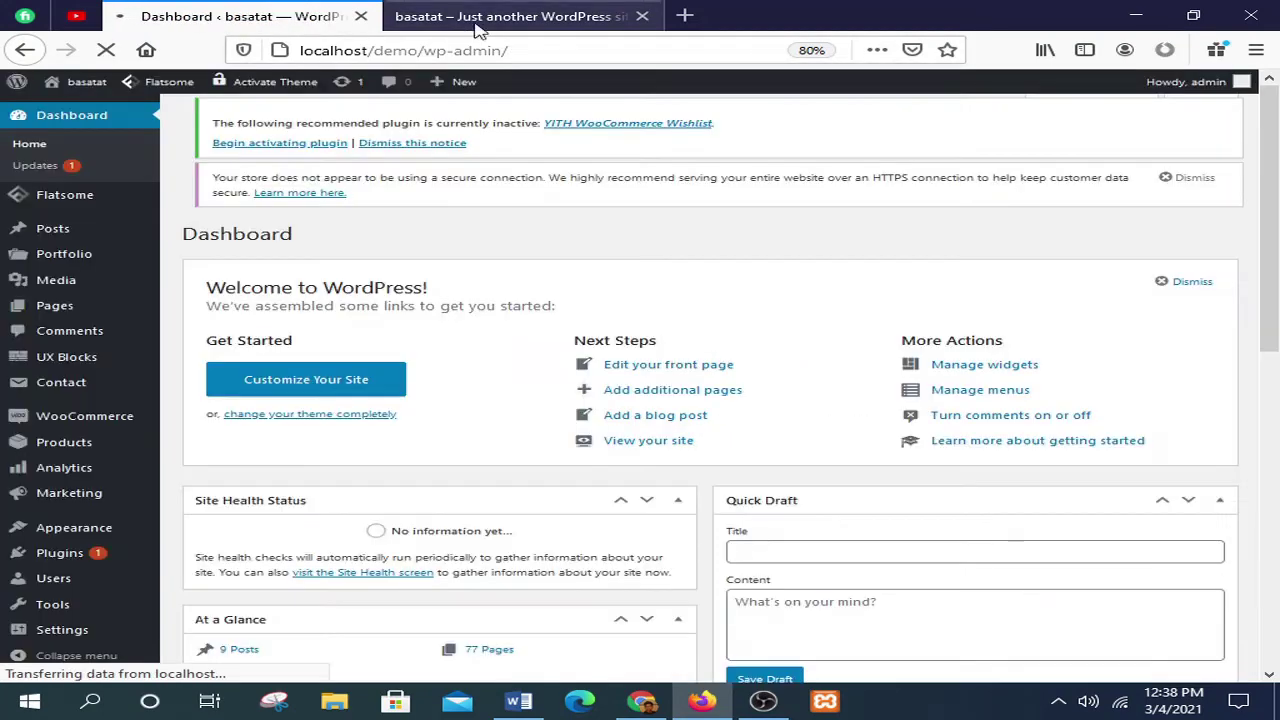
From the recommended-plugins notice, activate YITH WooCommerce Wishlist and return to the Dashboard
click(481, 20)
click(300, 18)
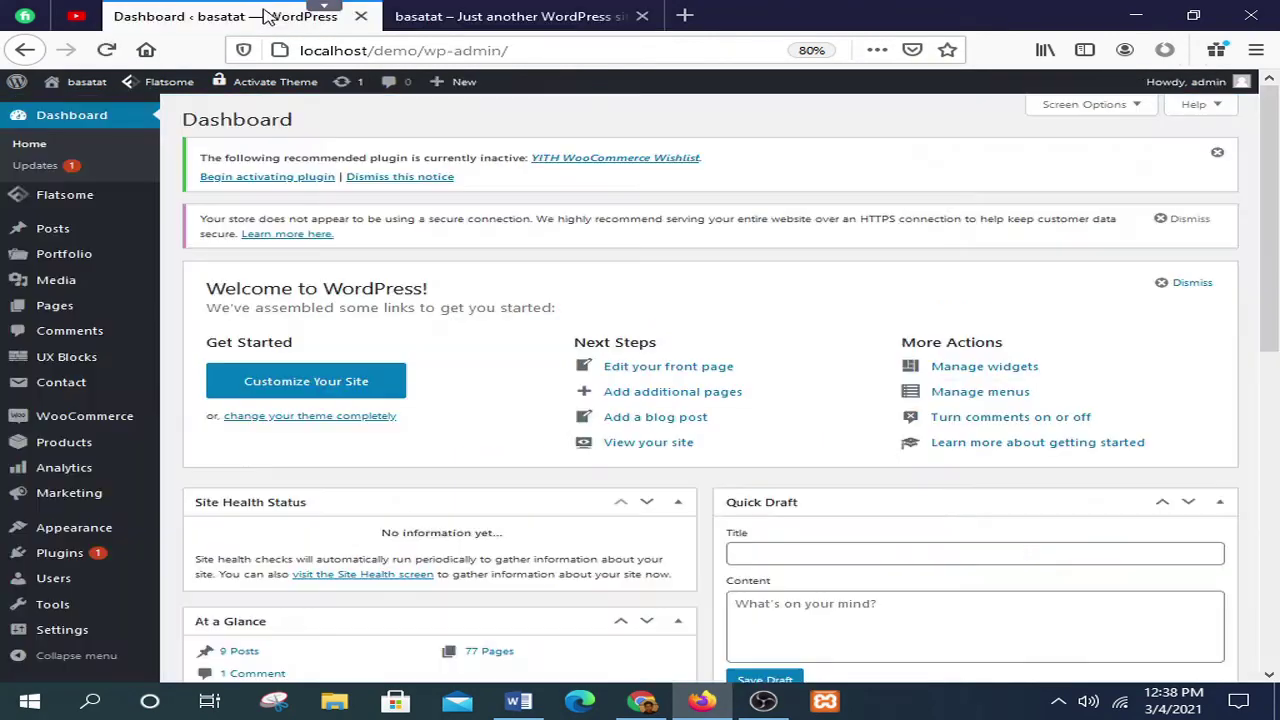
click(257, 177)
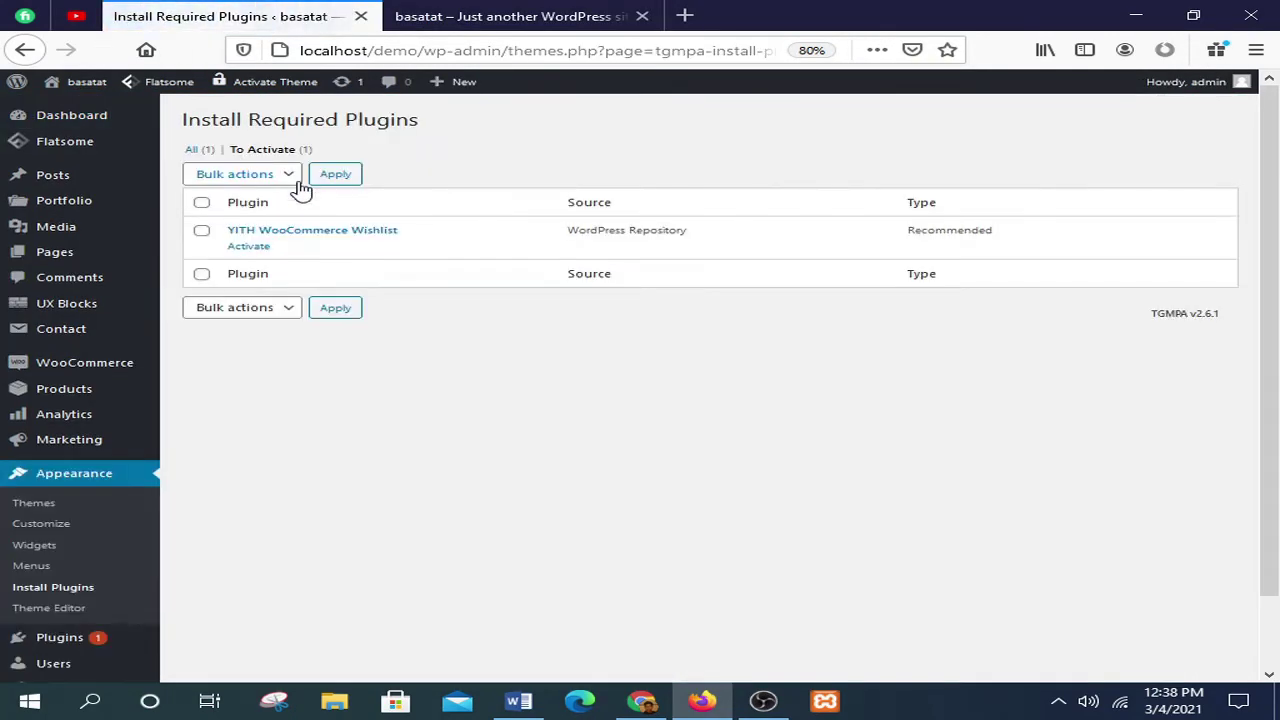
click(249, 246)
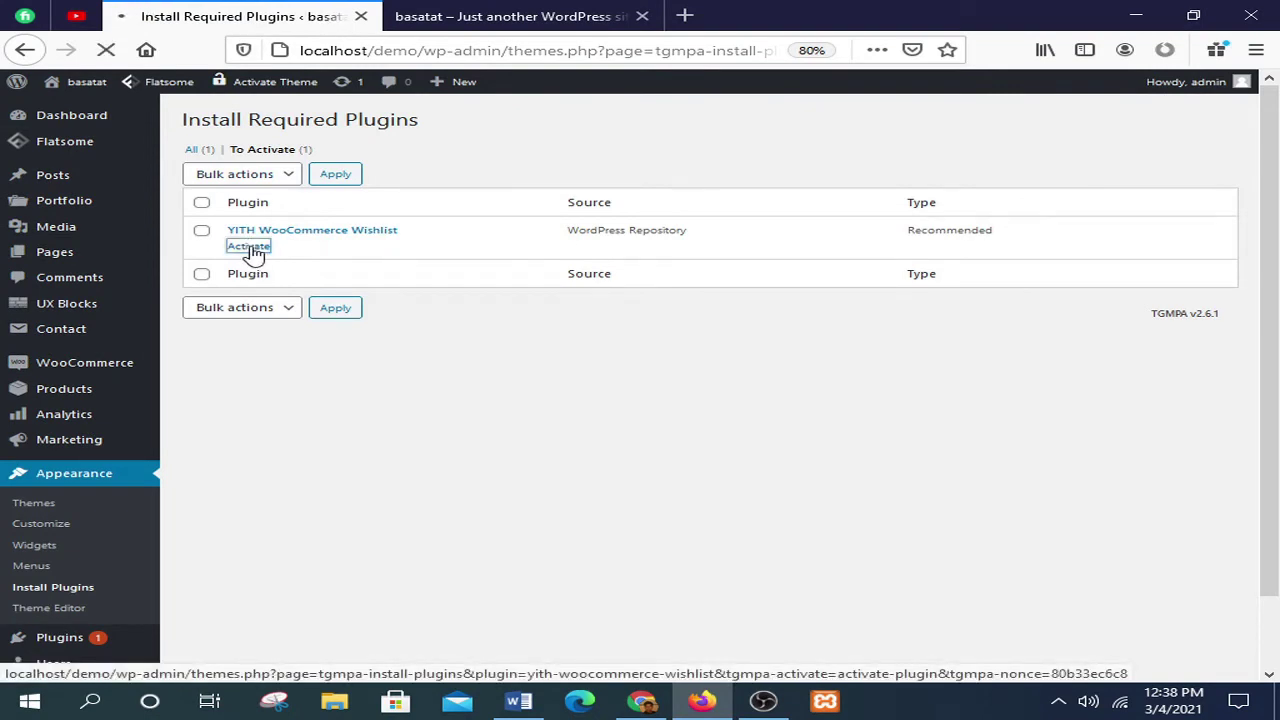
click(446, 255)
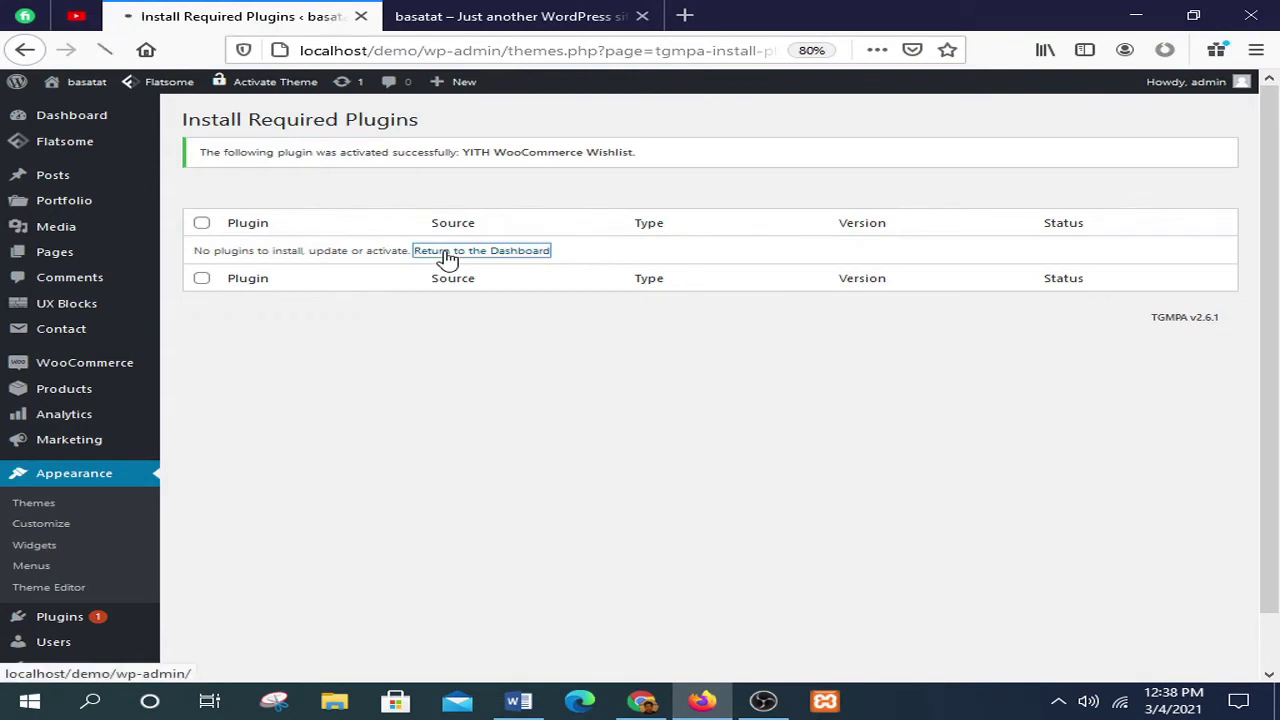
mouse_move(78, 192)
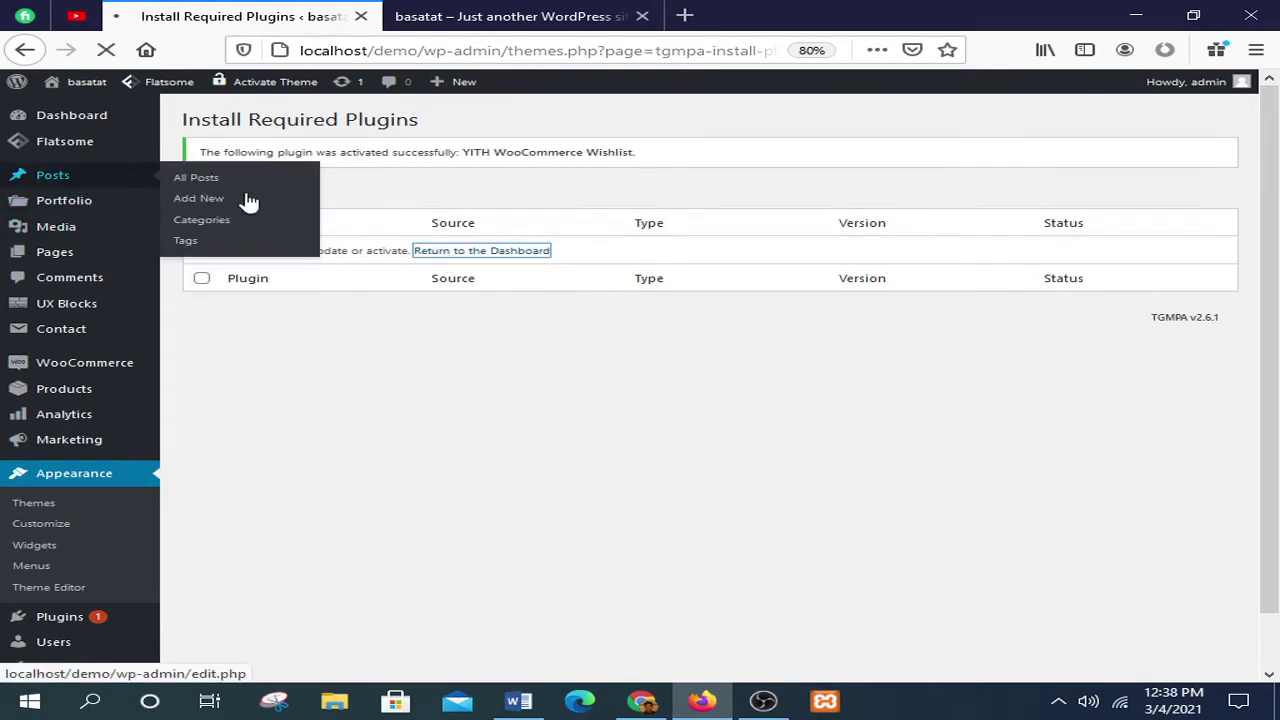
click(1060, 706)
click(1060, 706)
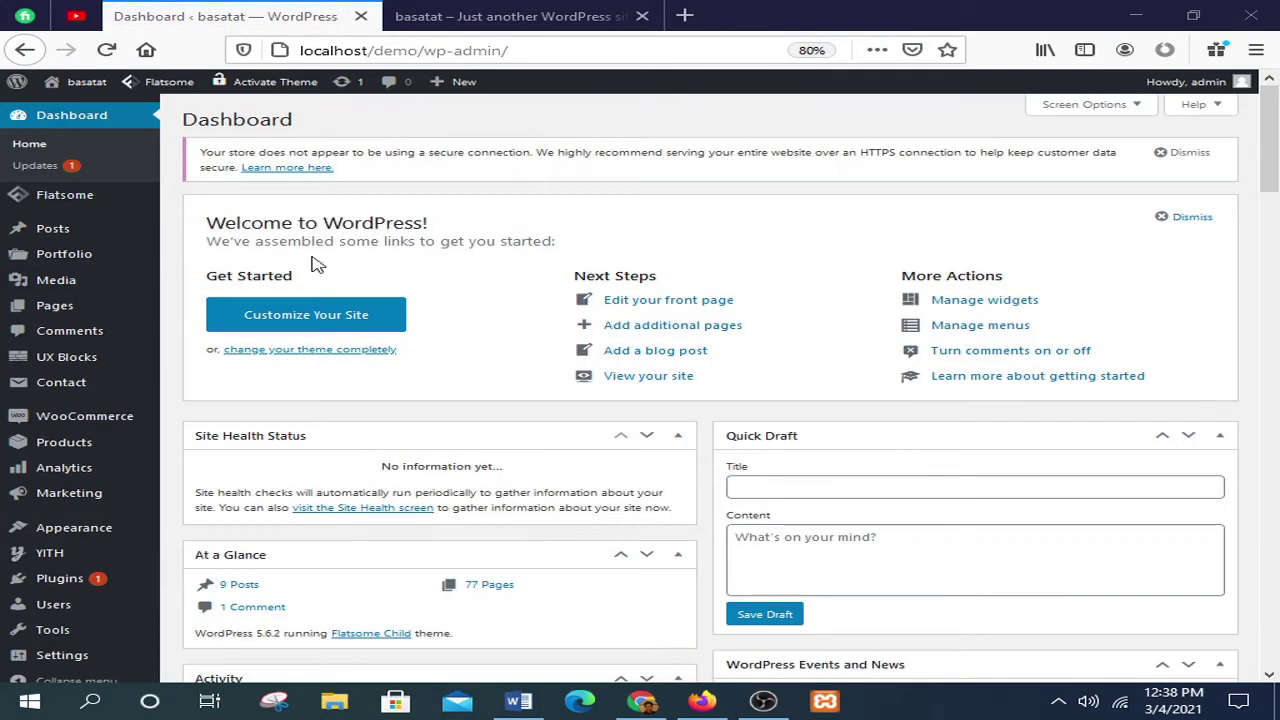
click(510, 16)
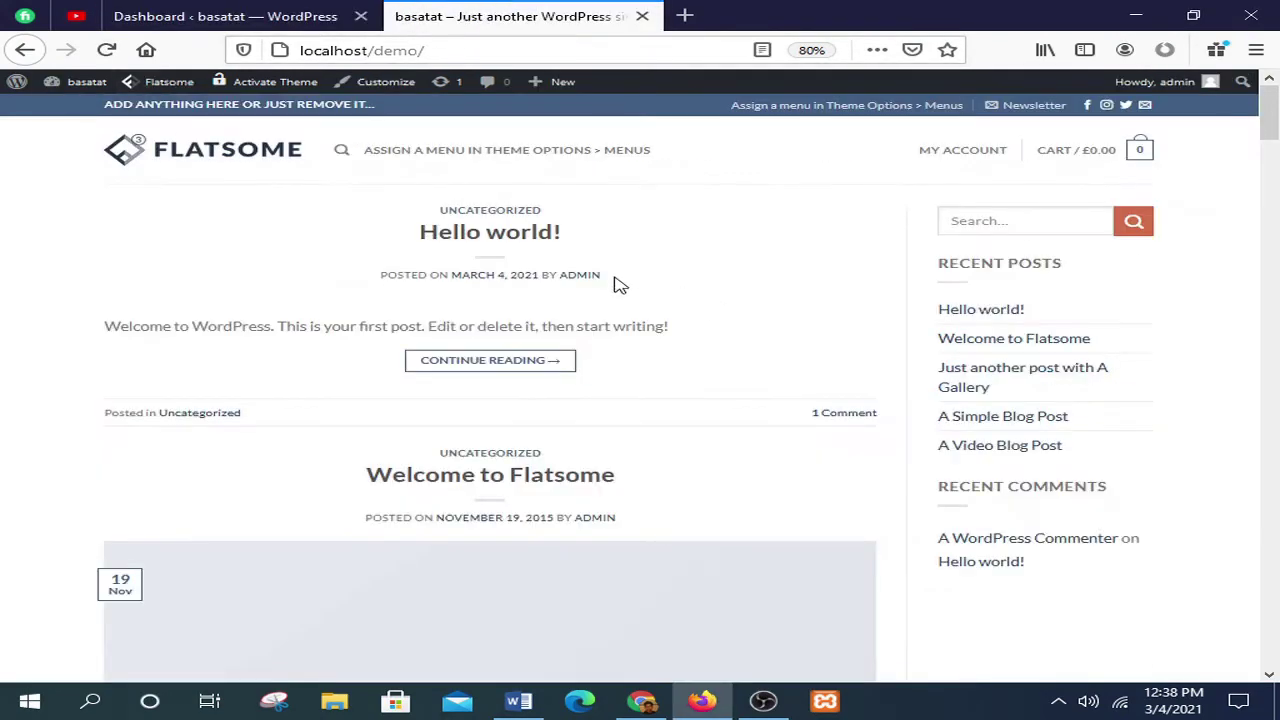
scroll(703, 326, down, 3)
scroll(703, 326, up, 3)
click(106, 49)
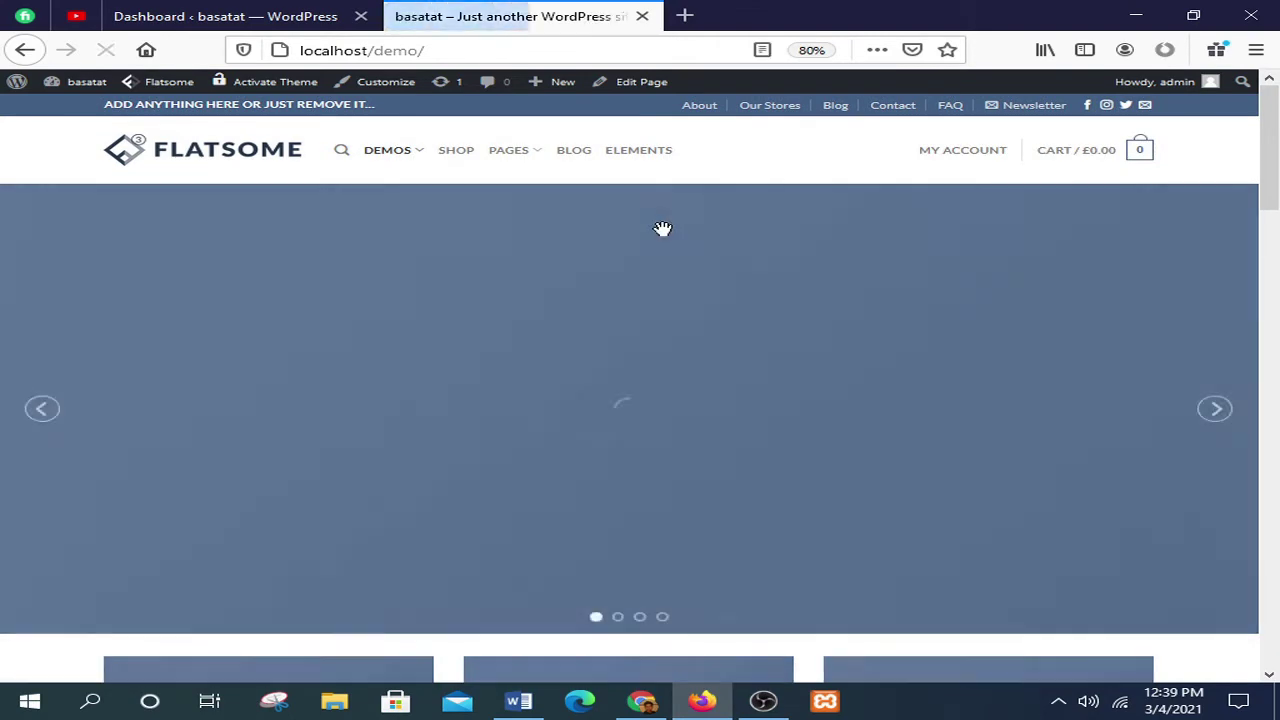
scroll(749, 382, down, 8)
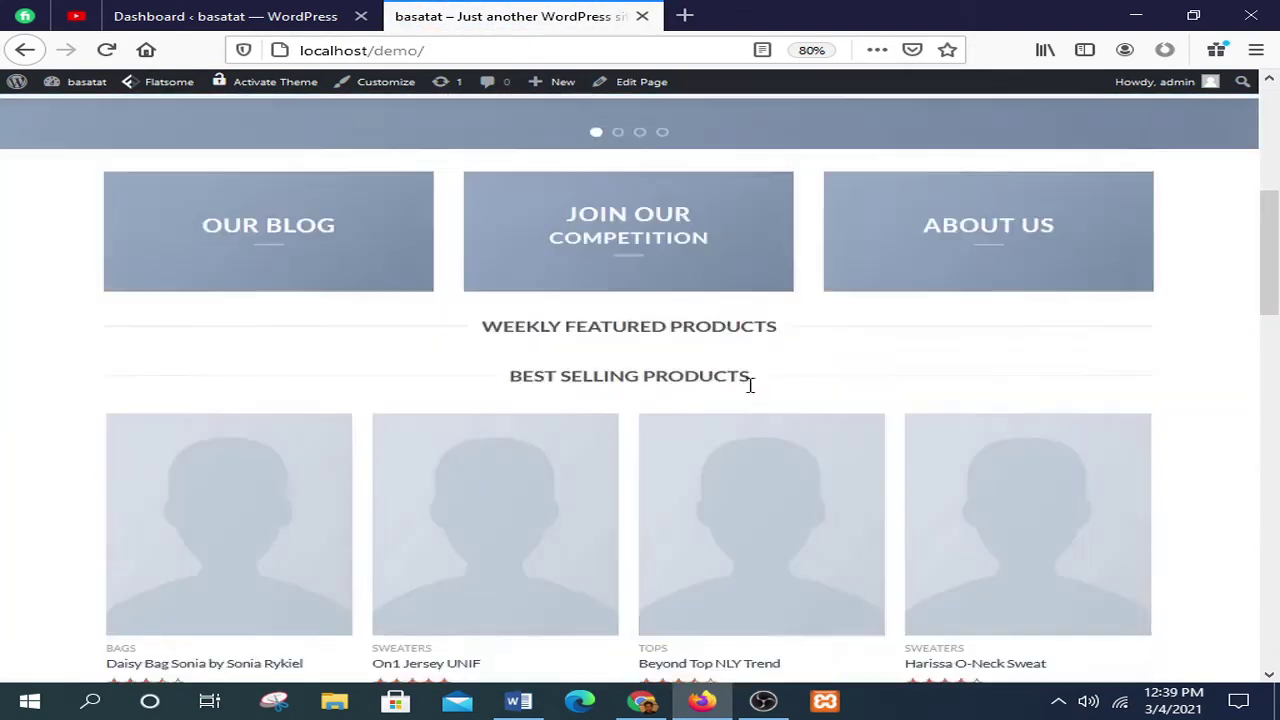
scroll(750, 390, down, 10)
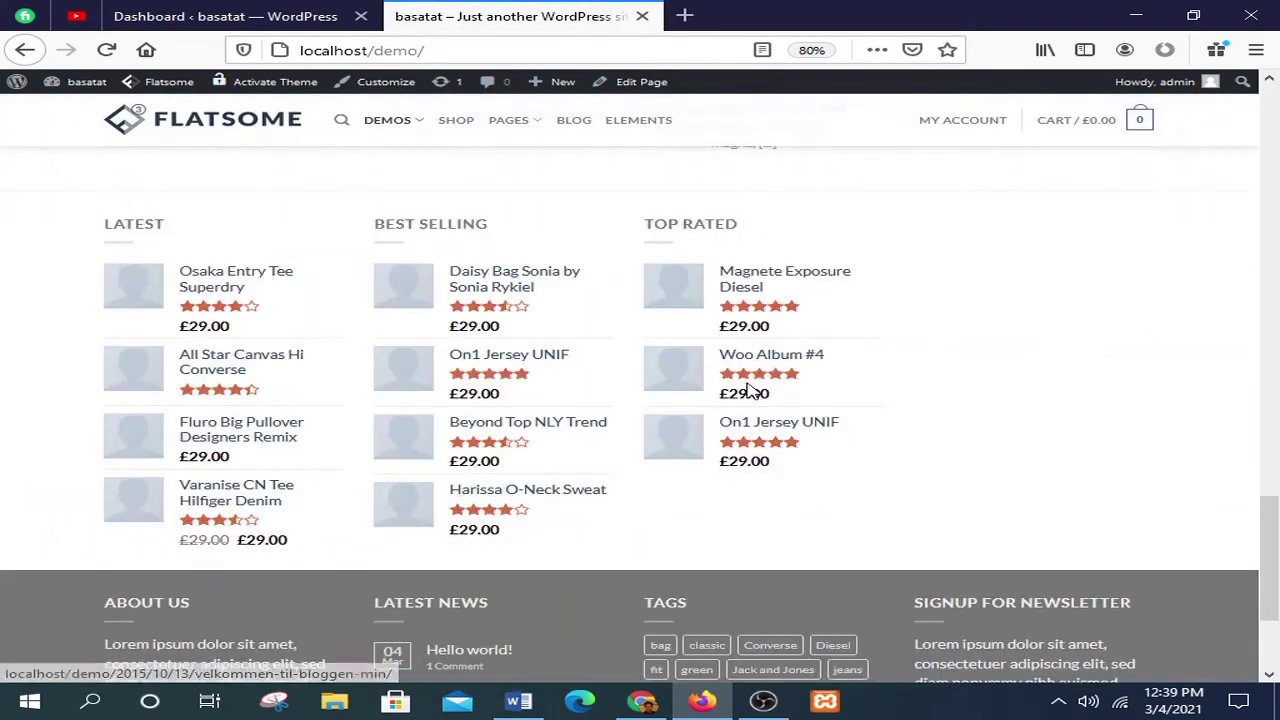
scroll(750, 390, up, 5)
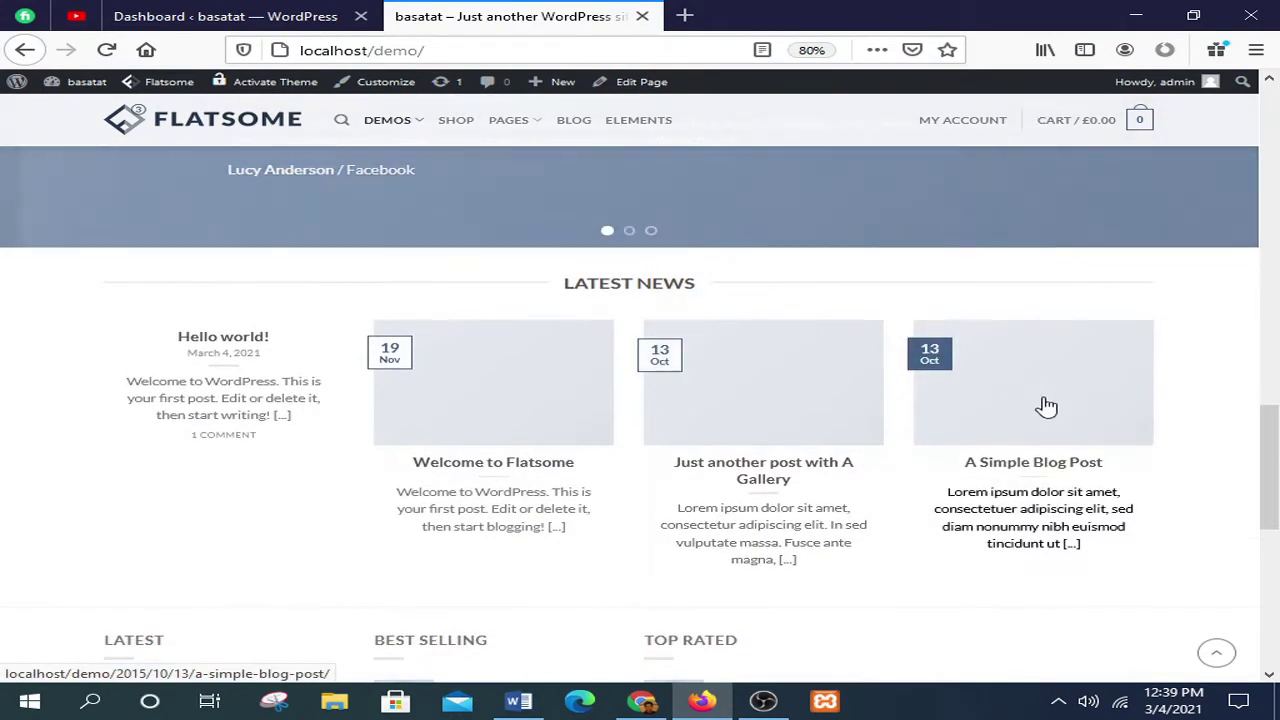
scroll(449, 413, up, 3)
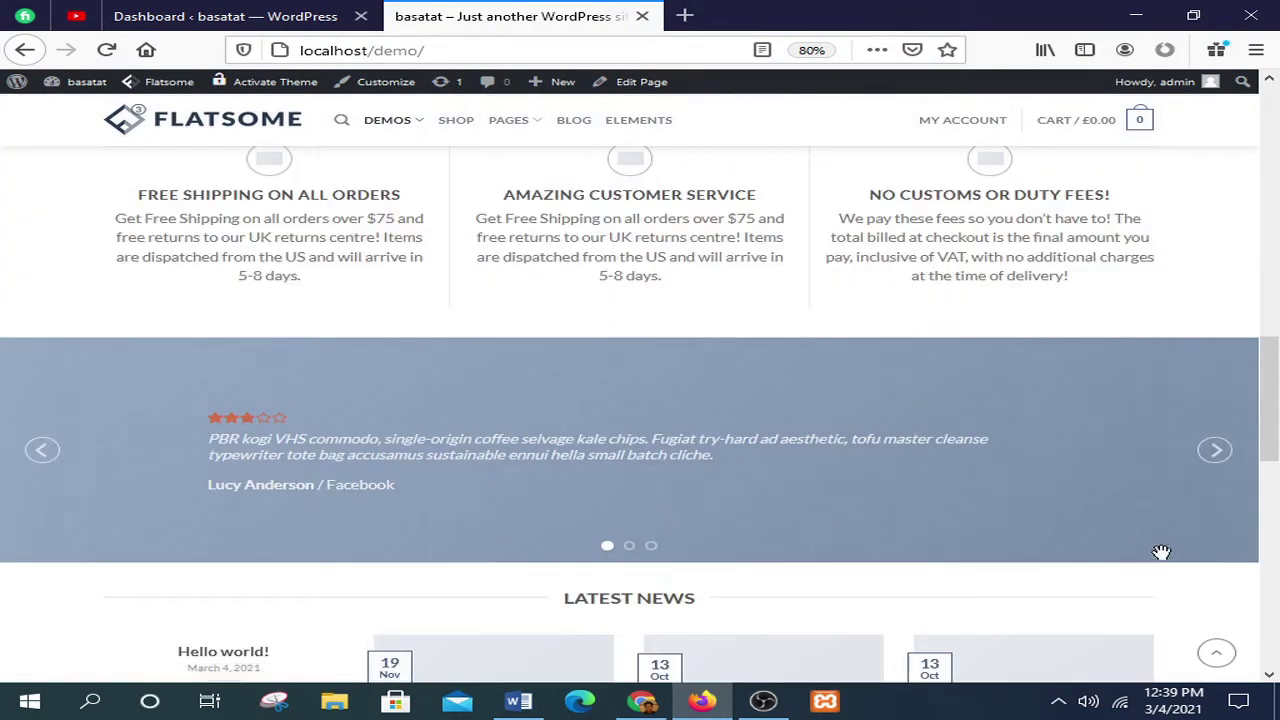
click(1216, 452)
click(1216, 452)
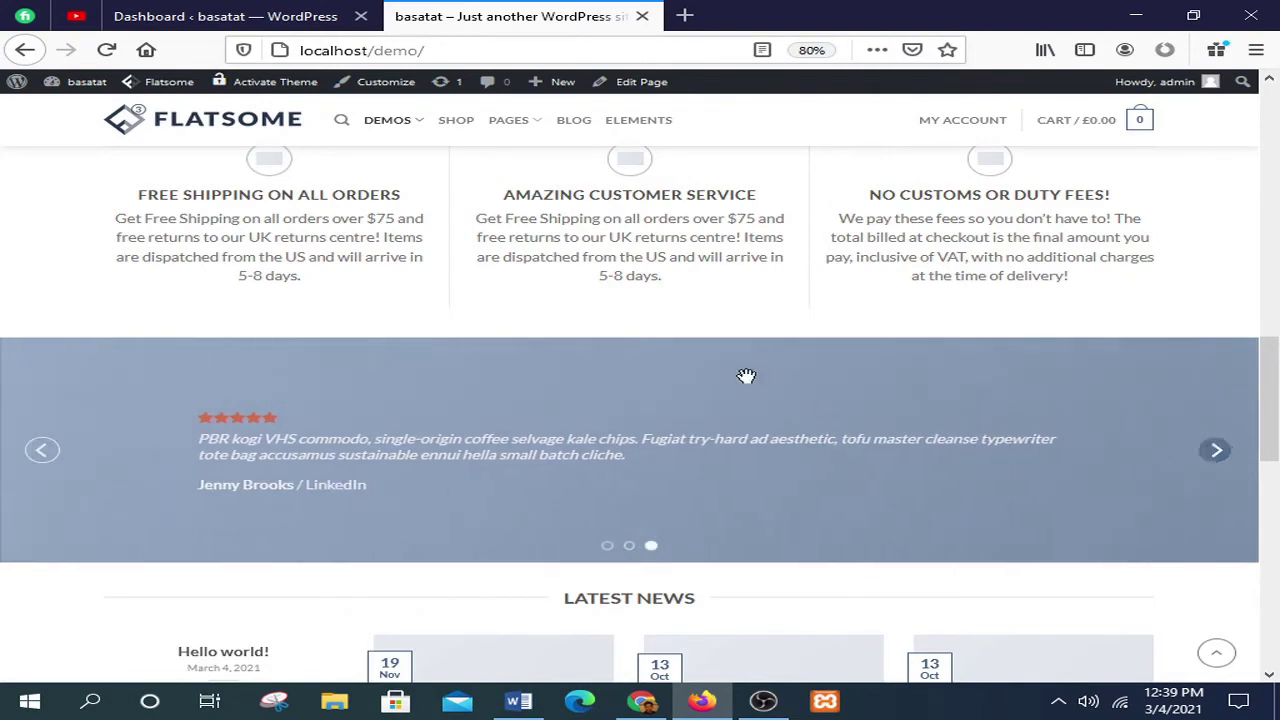
scroll(746, 375, up, 11)
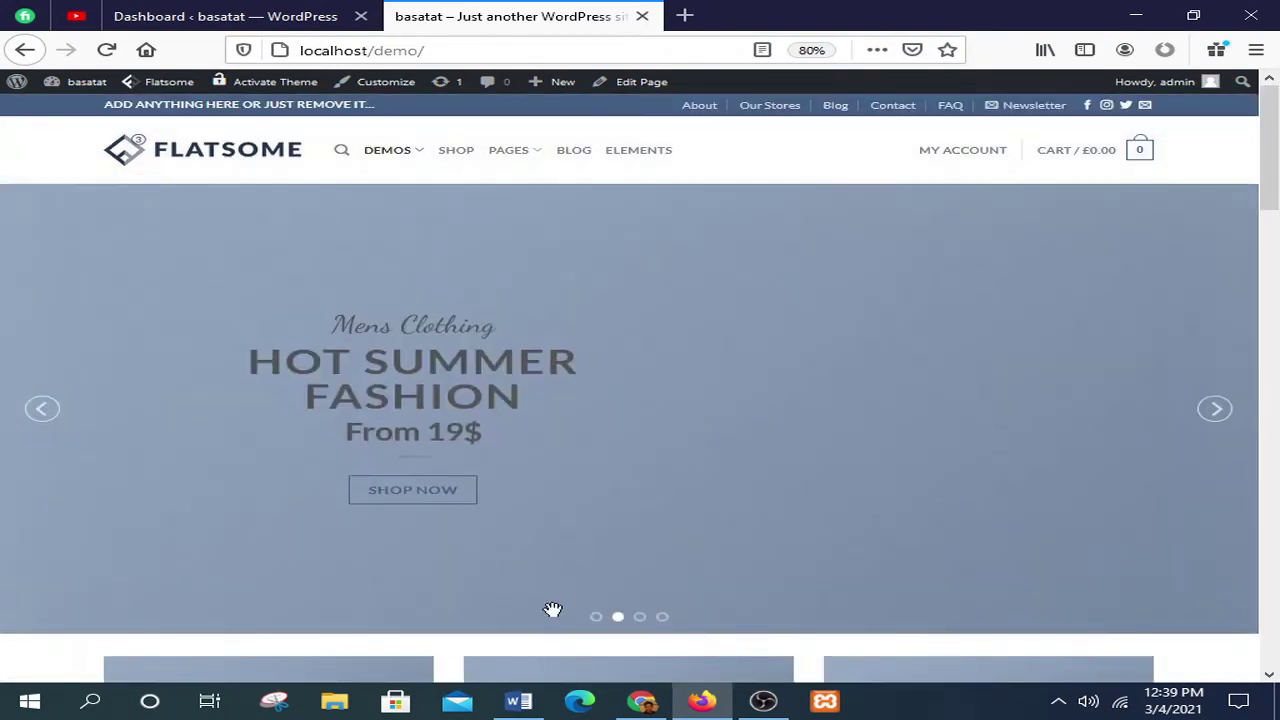
click(640, 617)
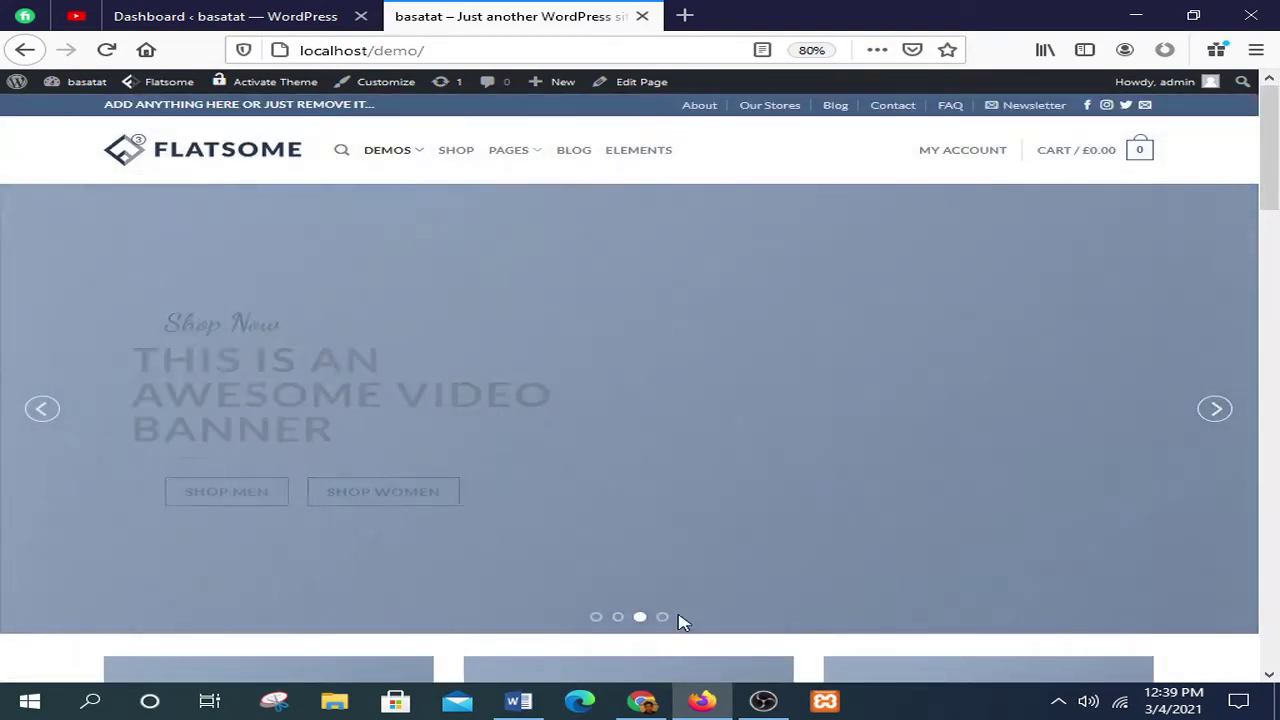
click(664, 618)
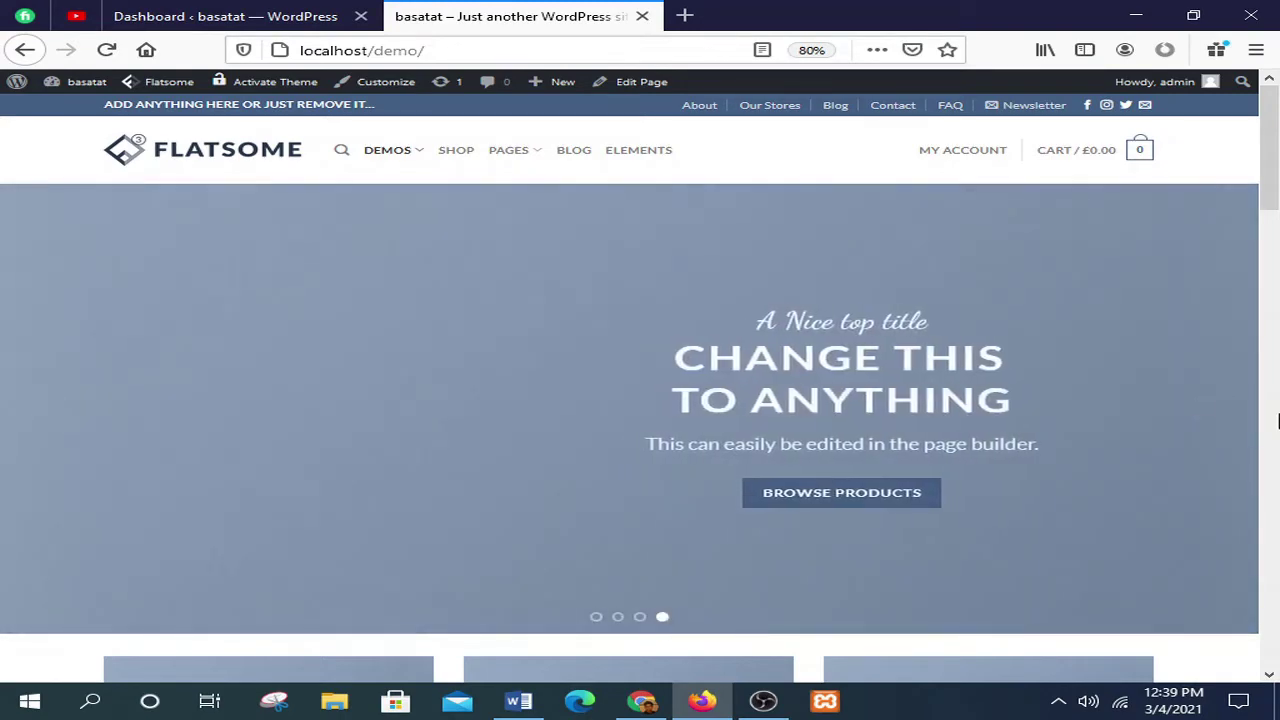
click(1216, 410)
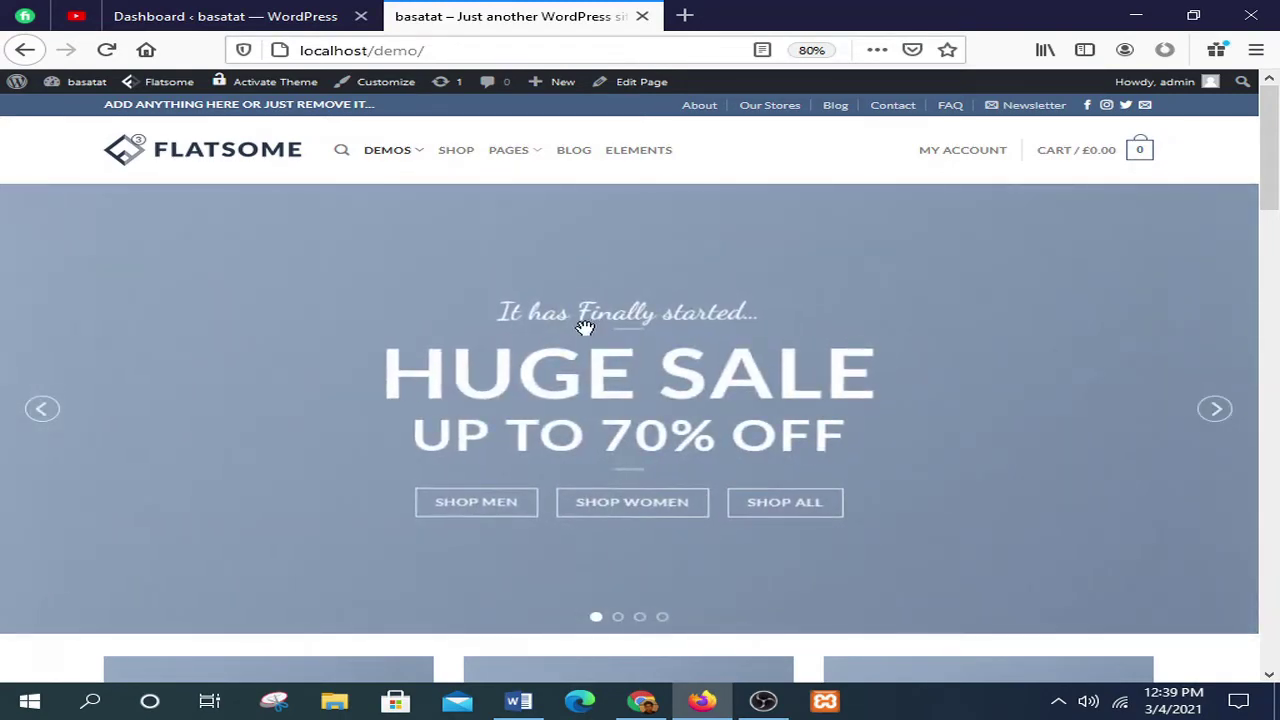
click(205, 15)
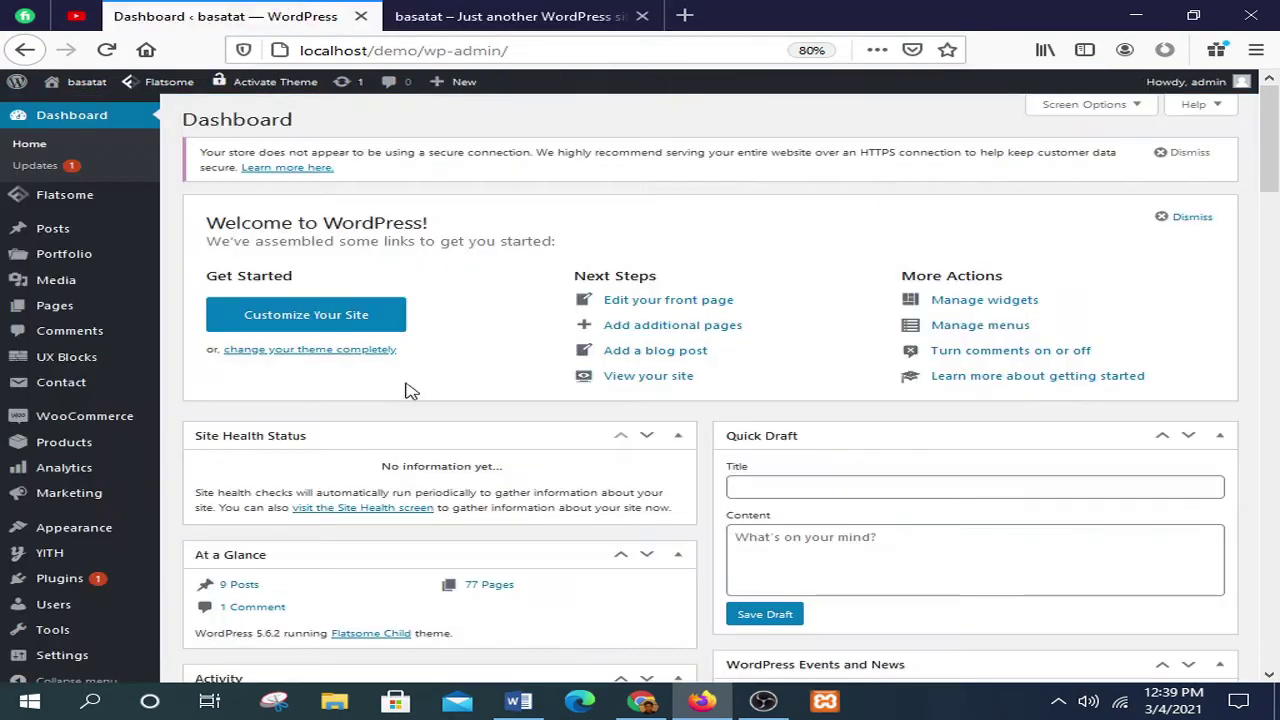
Dismiss the HTTPS secure-connection notice, then go to Flatsome › Theme Options in the sidebar
click(1192, 153)
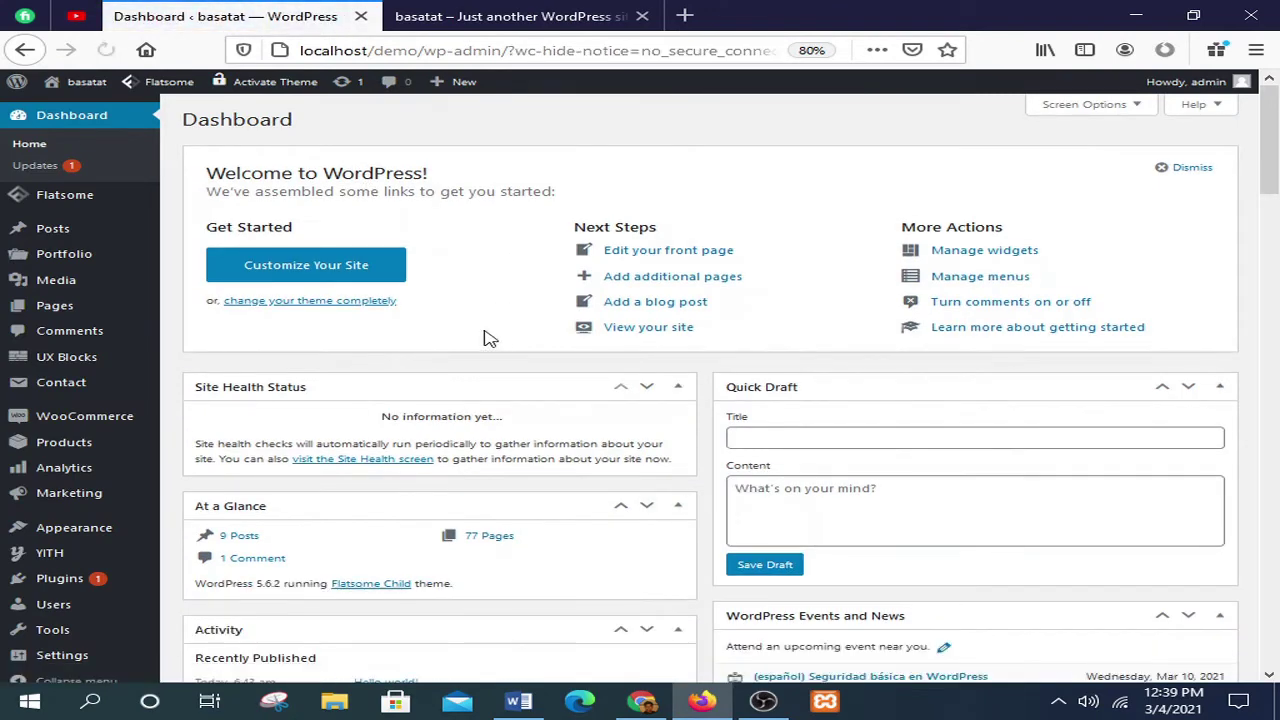
mouse_move(58, 318)
scroll(100, 420, down, 3)
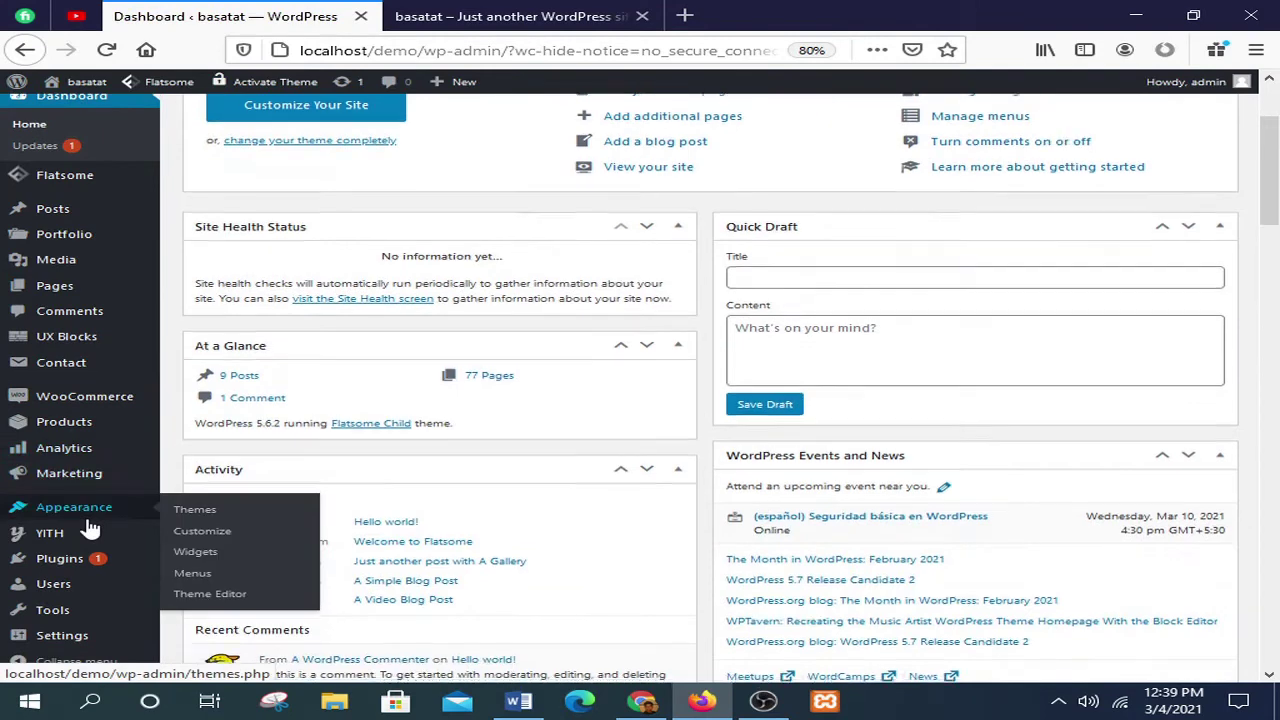
scroll(88, 590, down, 6)
scroll(70, 330, up, 9)
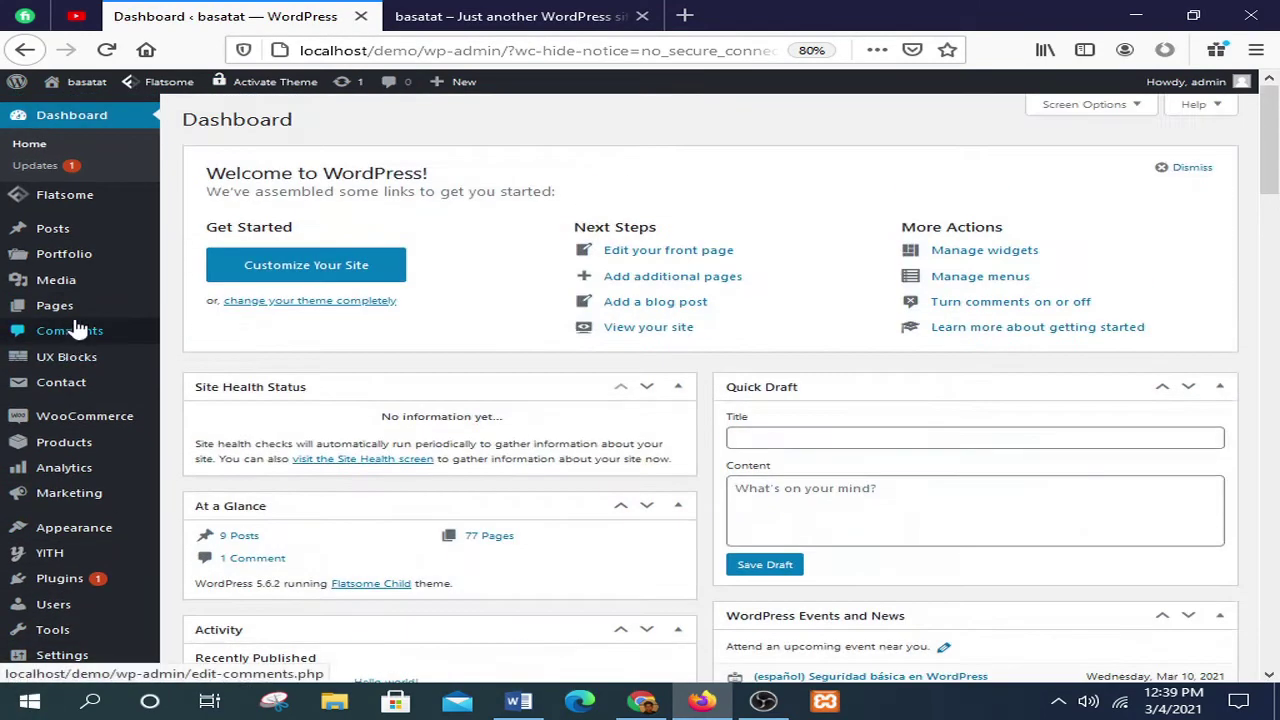
mouse_move(65, 207)
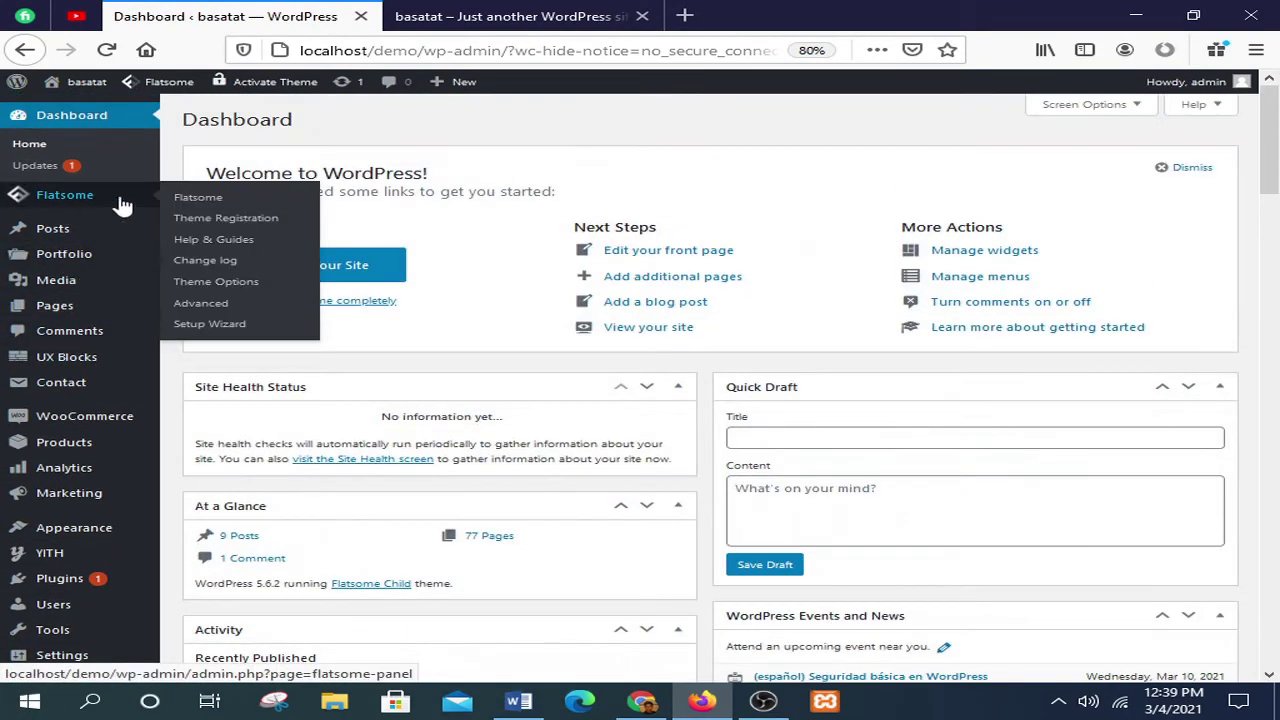
click(227, 284)
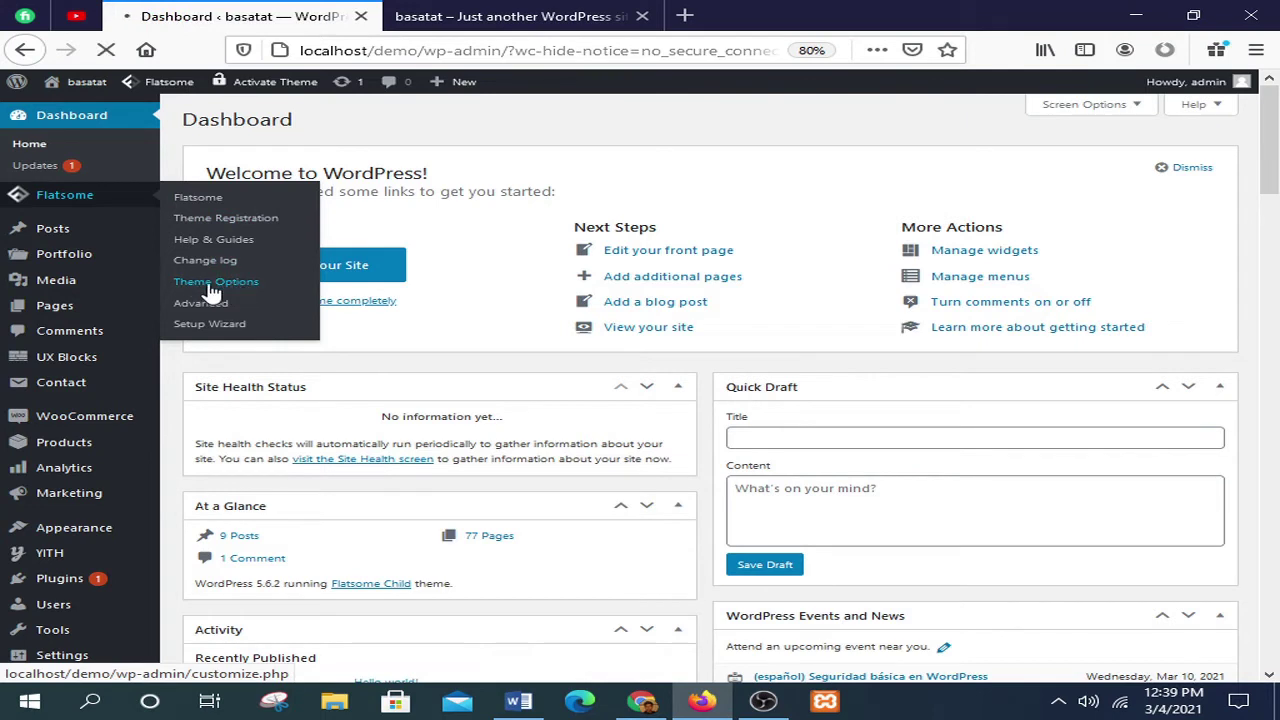
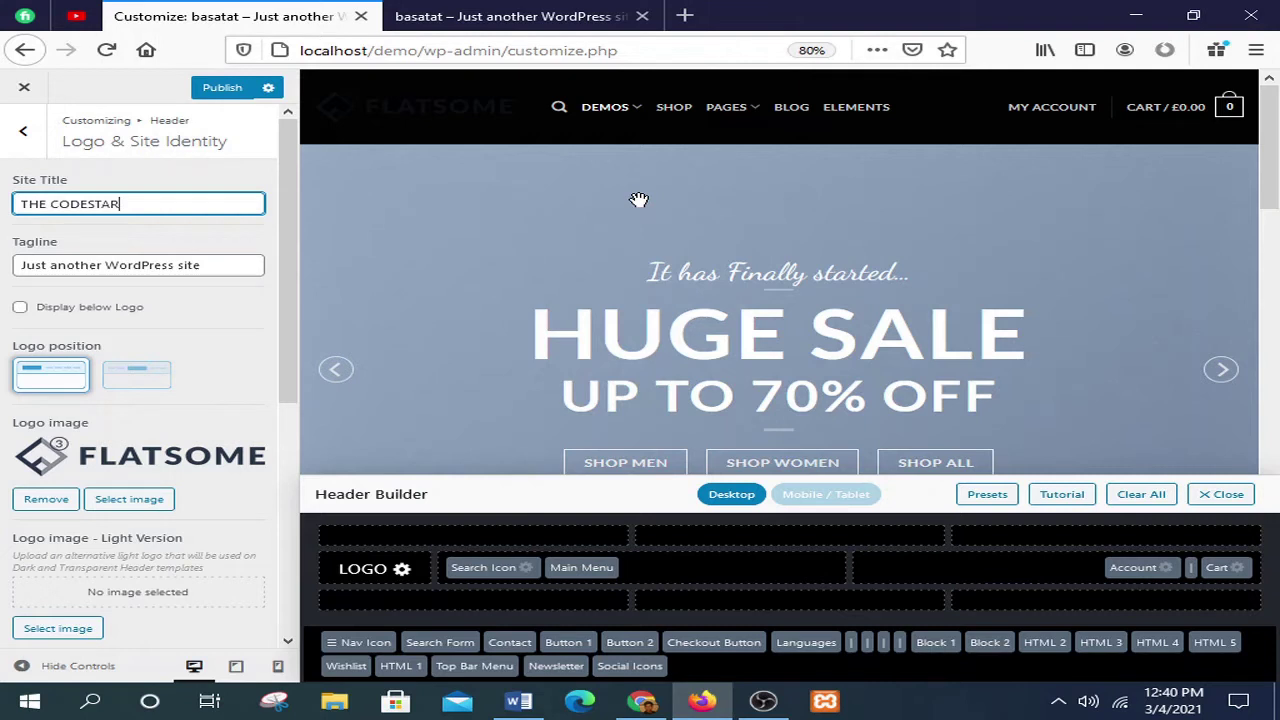
Replace the Flatsome header logo with the newly uploaded busydaily-news-4.png image
scroll(62, 350, down, 1)
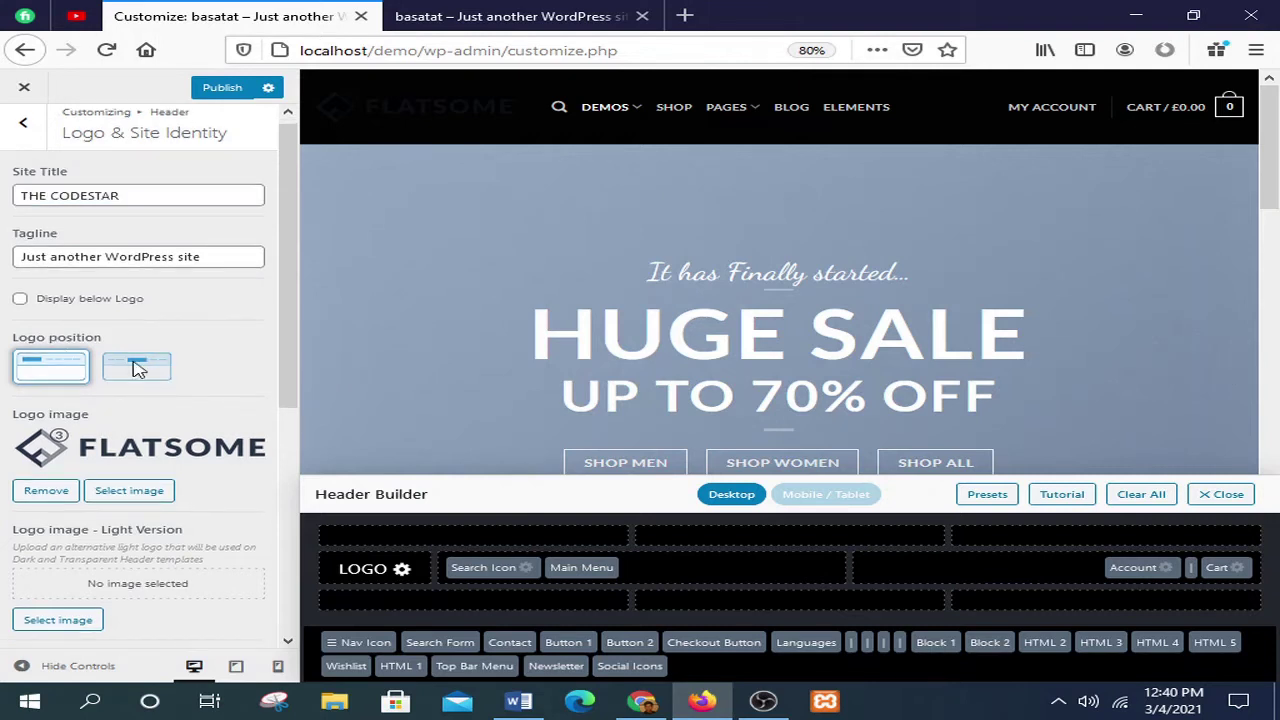
scroll(90, 327, down, 3)
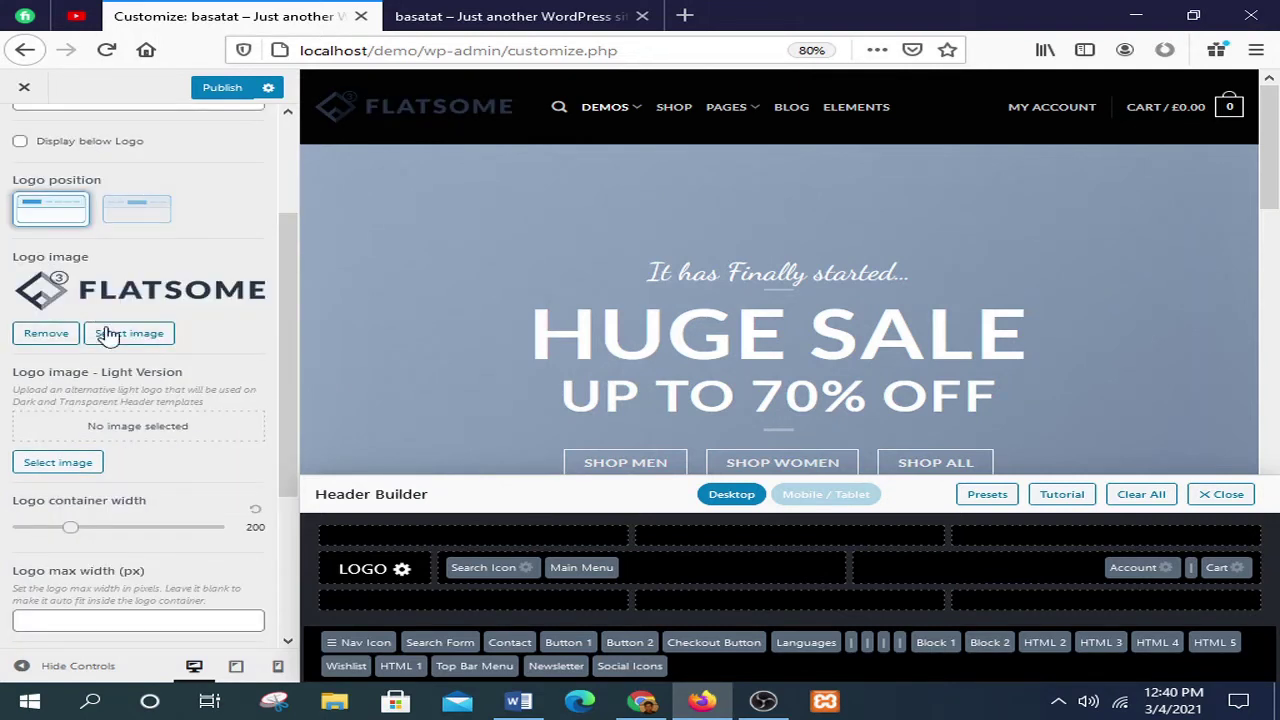
click(46, 334)
click(57, 326)
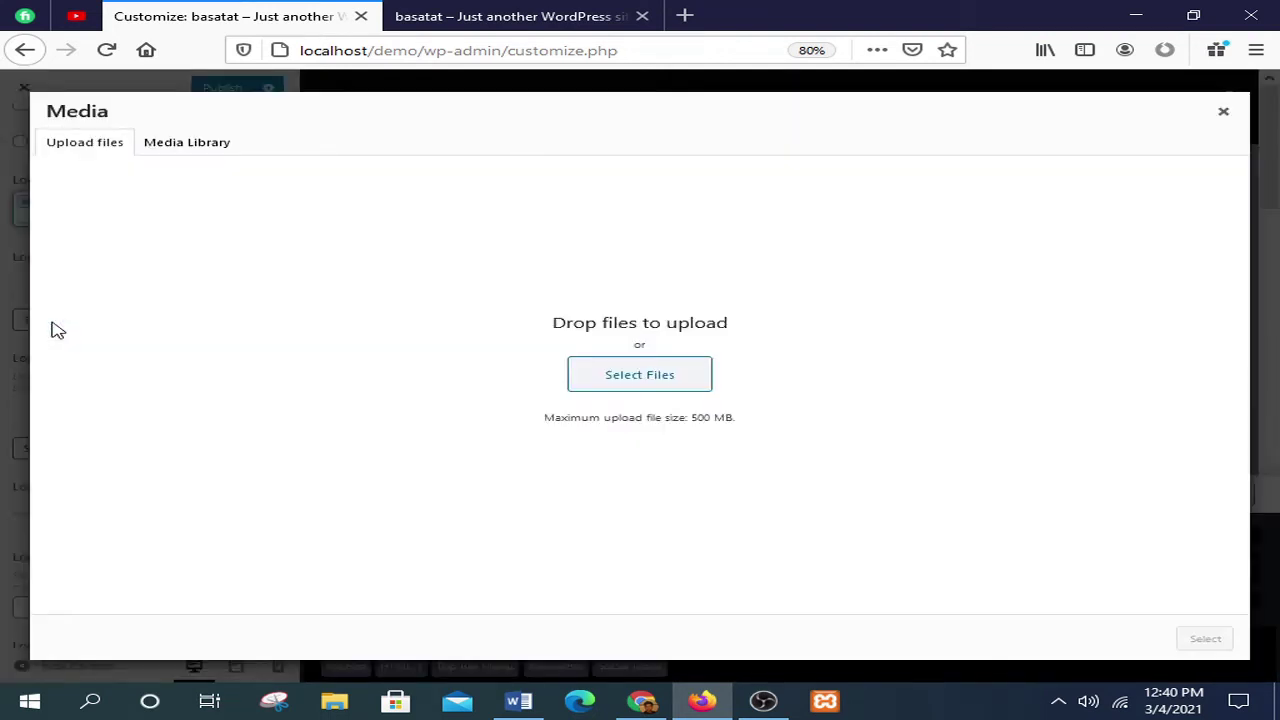
click(227, 146)
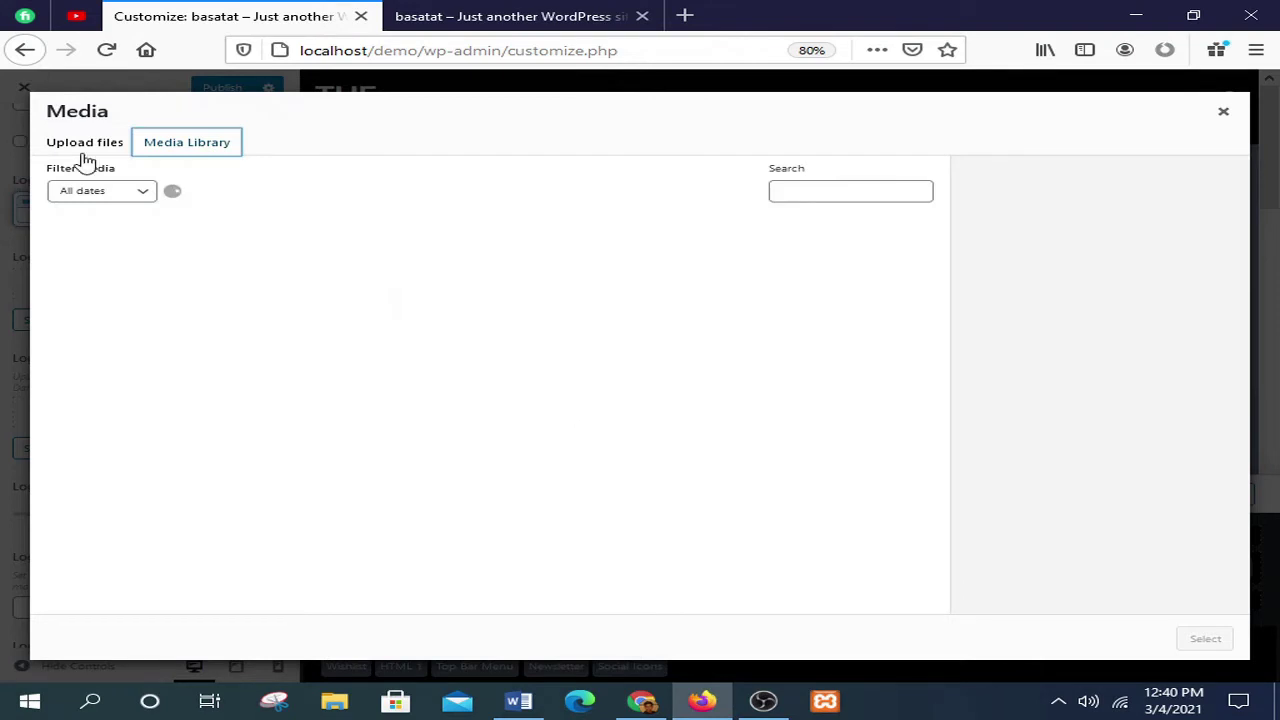
click(86, 155)
click(677, 383)
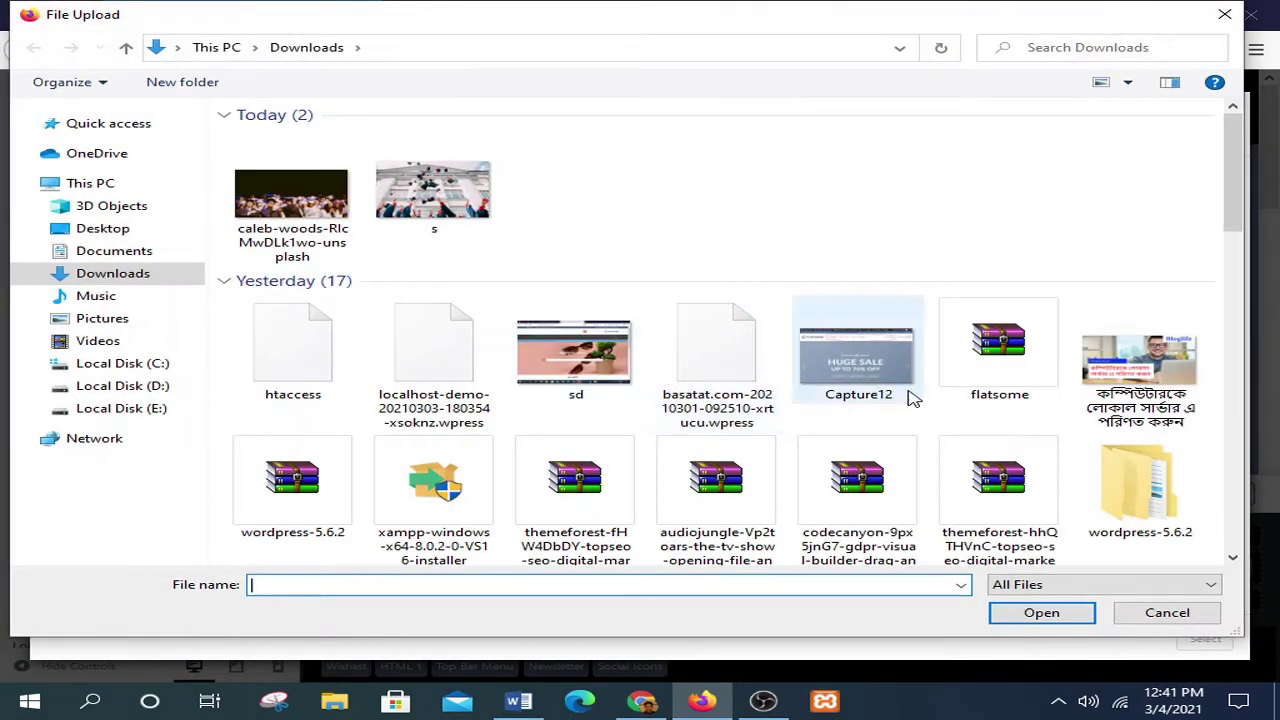
scroll(900, 397, down, 7)
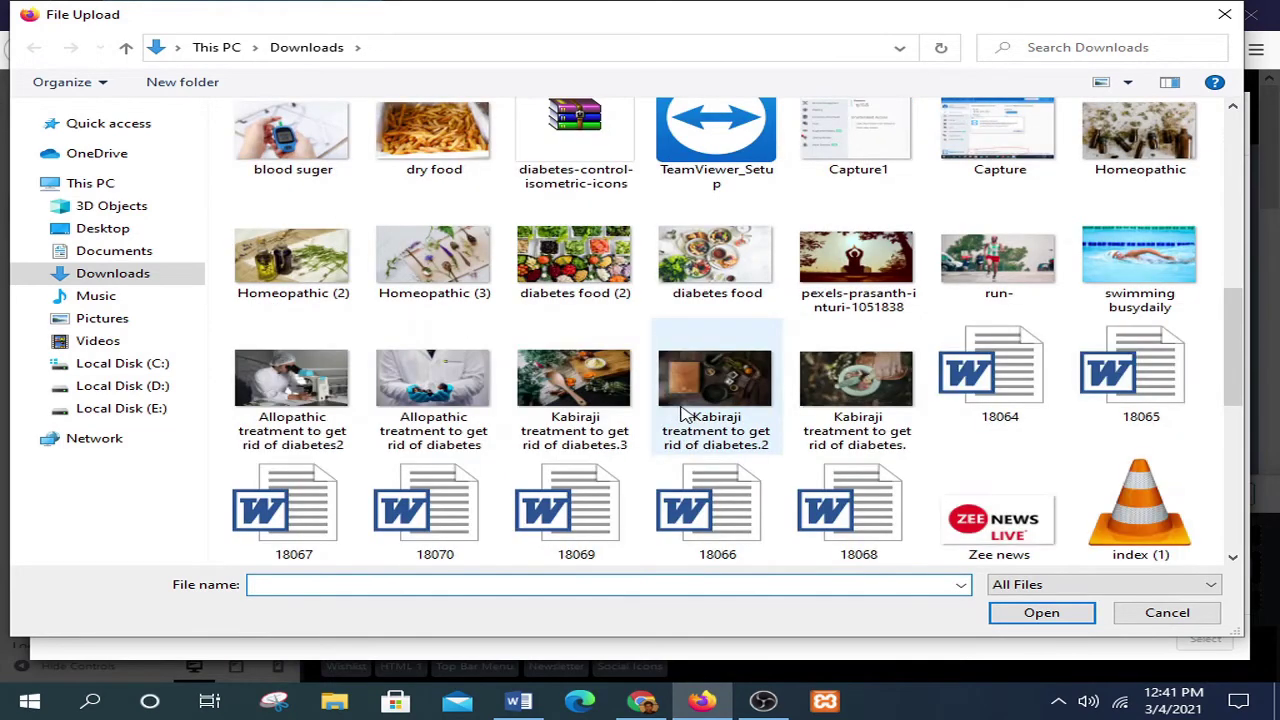
scroll(789, 451, down, 3)
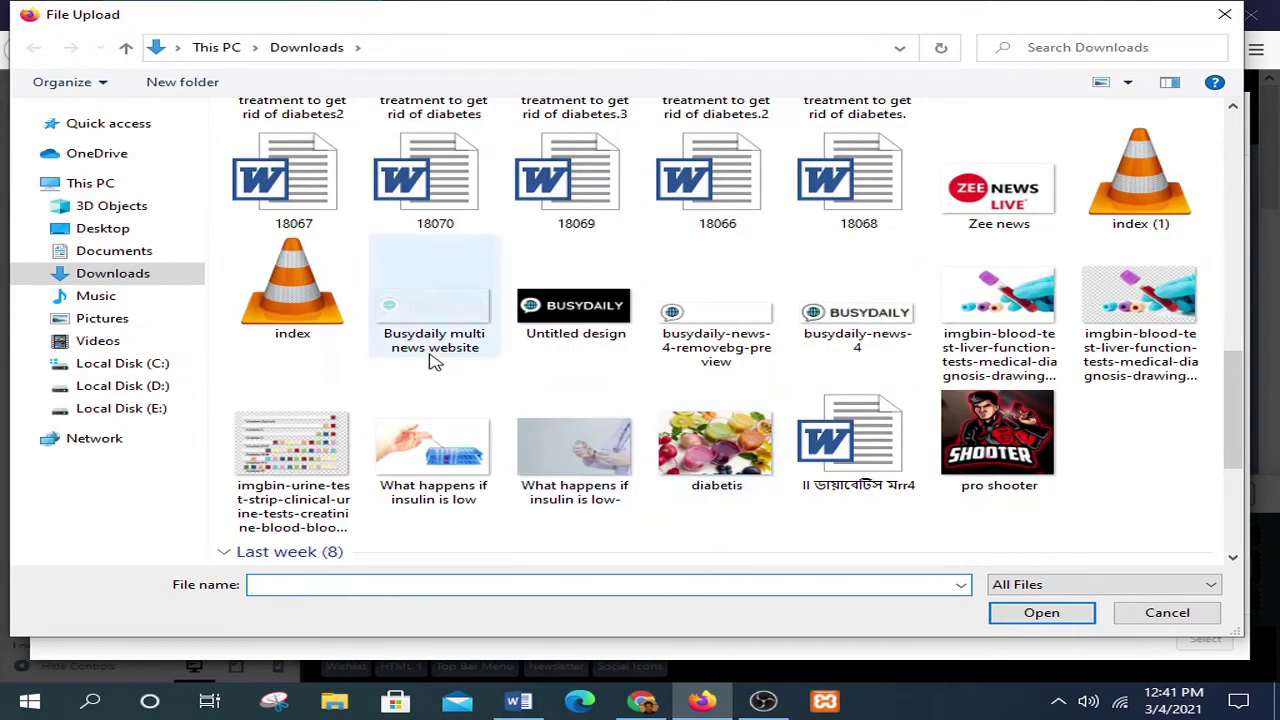
click(880, 325)
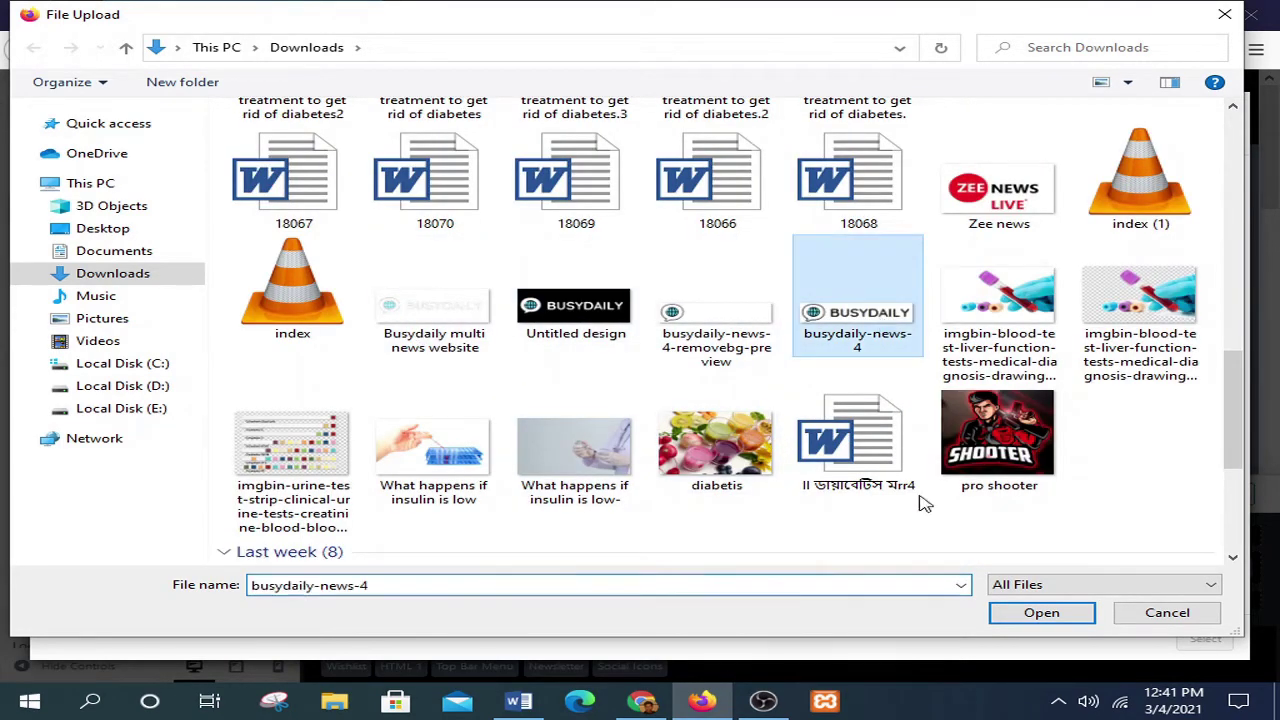
click(1073, 620)
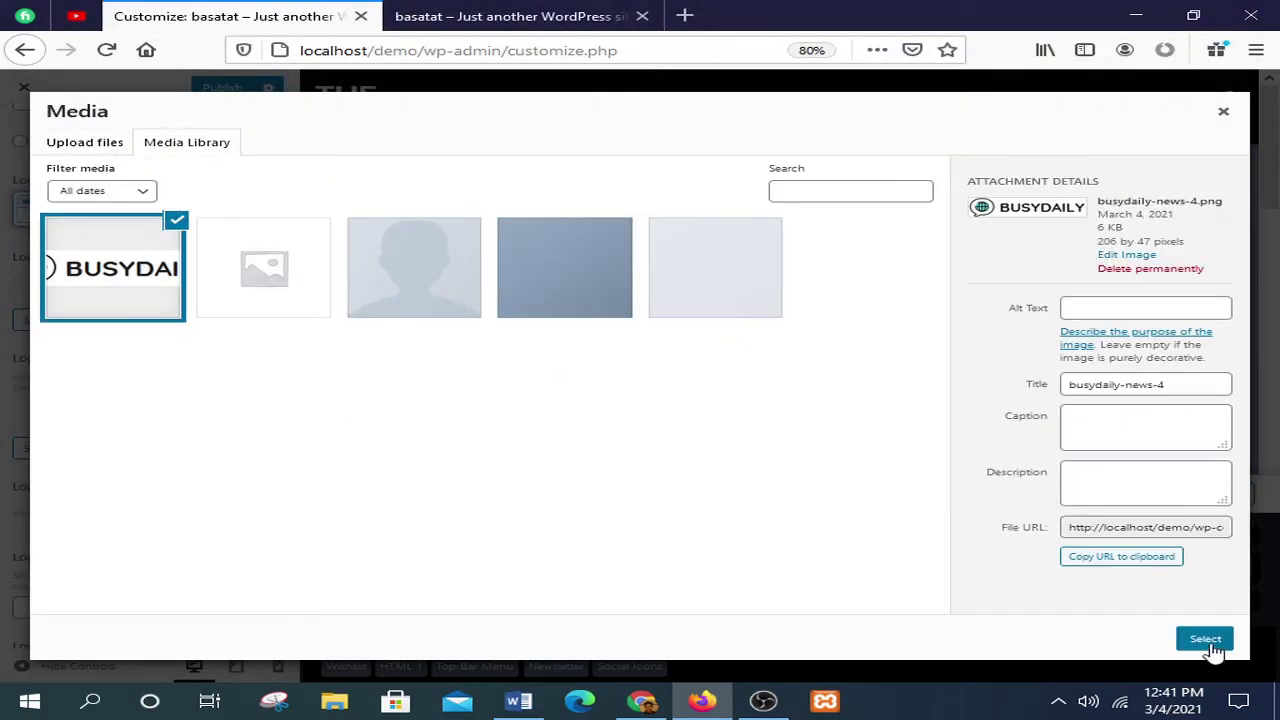
click(1205, 640)
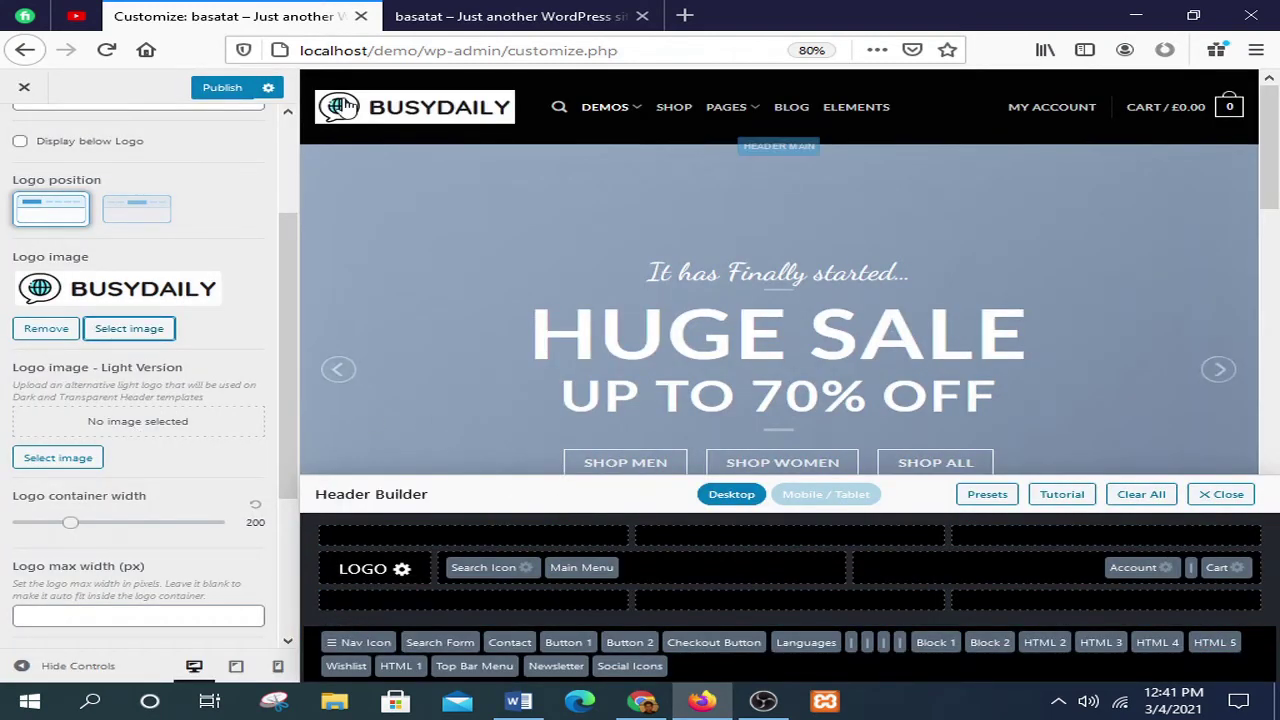
Widen the logo container to about 246
scroll(126, 516, down, 2)
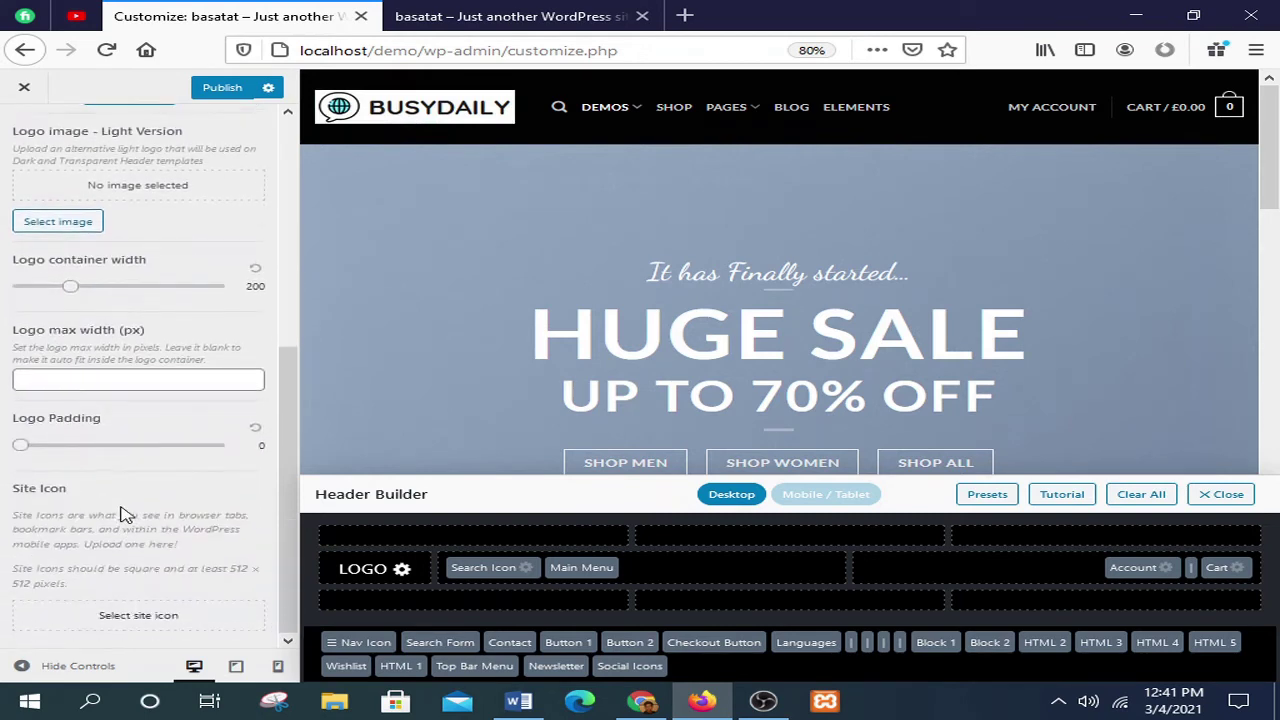
scroll(200, 342, up, 3)
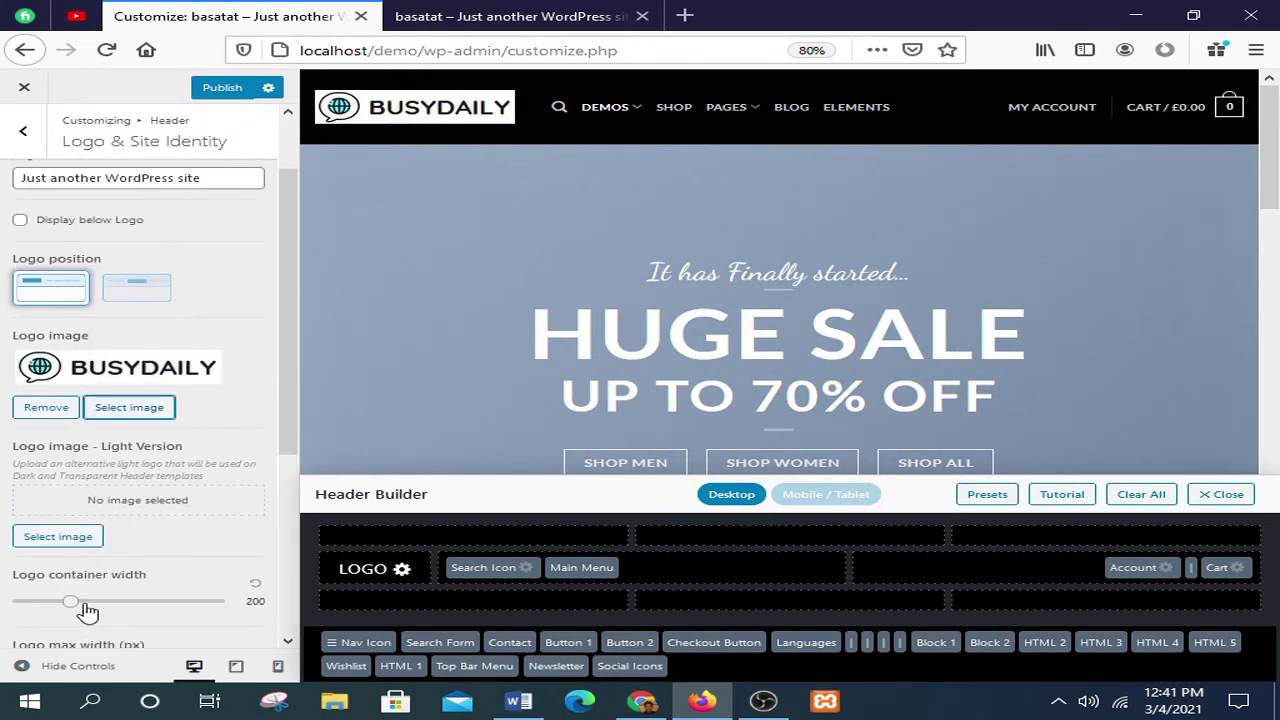
mouse_move(72, 607)
mouse_down()
mouse_move(103, 606)
mouse_move(83, 606)
mouse_up()
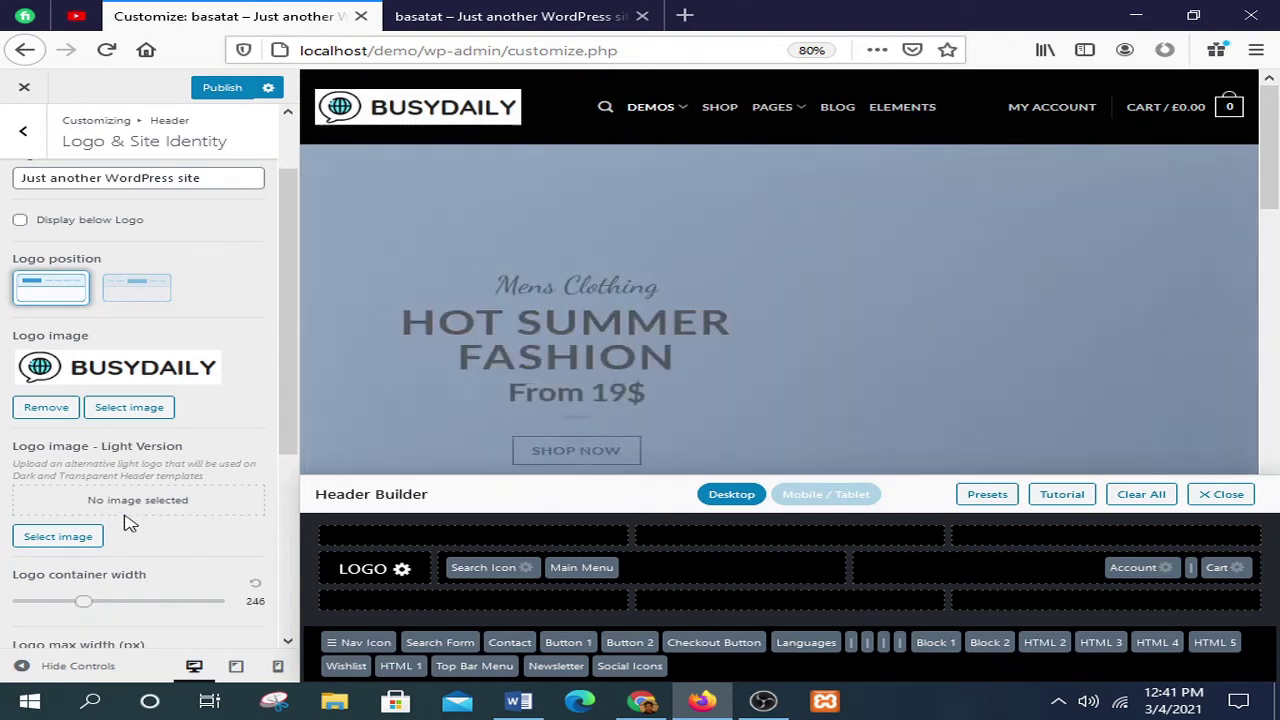
scroll(131, 520, down, 3)
scroll(140, 544, up, 1)
scroll(125, 610, down, 1)
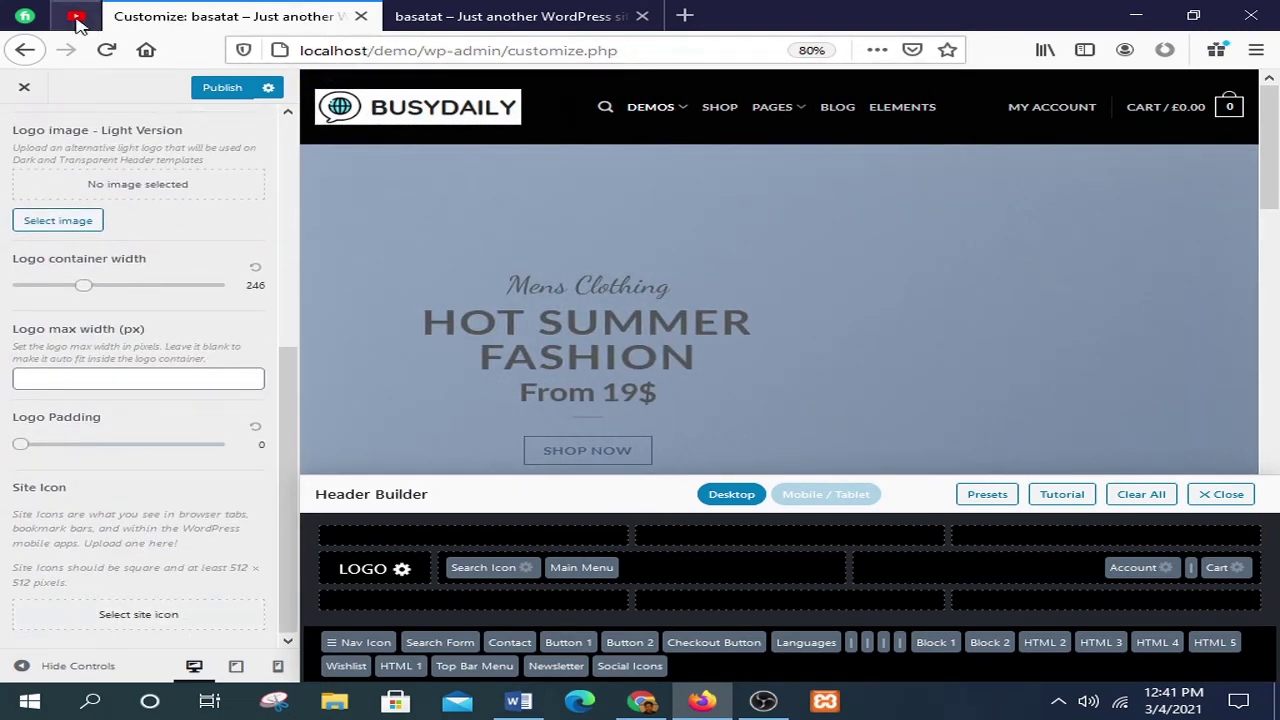
Check the live site, then start choosing an image for the Site Icon
click(437, 22)
click(292, 20)
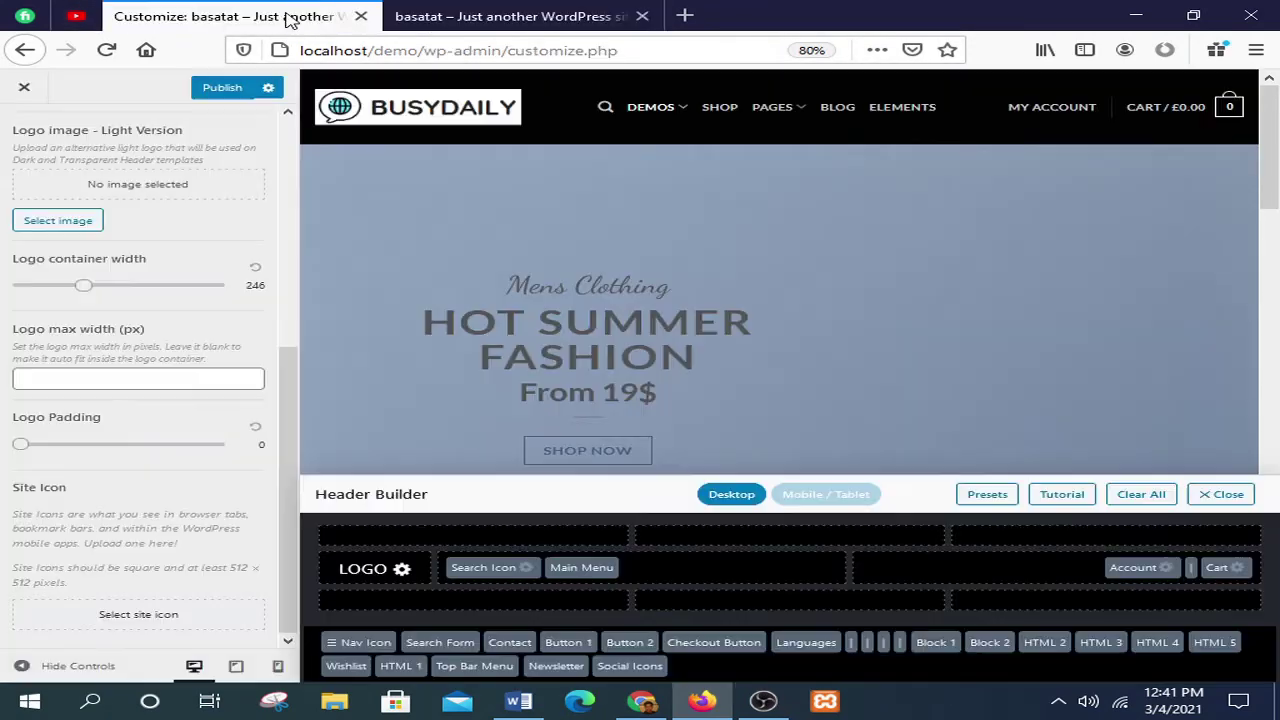
click(143, 618)
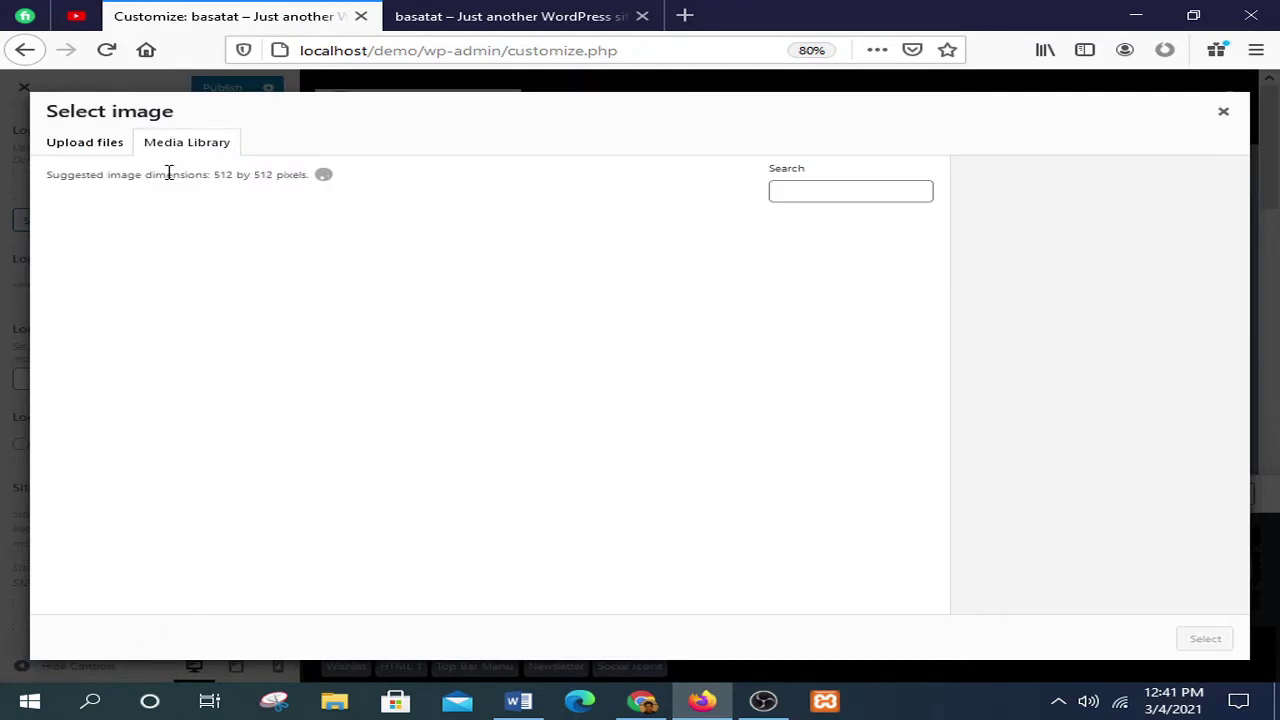
Make the BUSYDAILY image the site icon, skipping cropping after the crop error
click(138, 246)
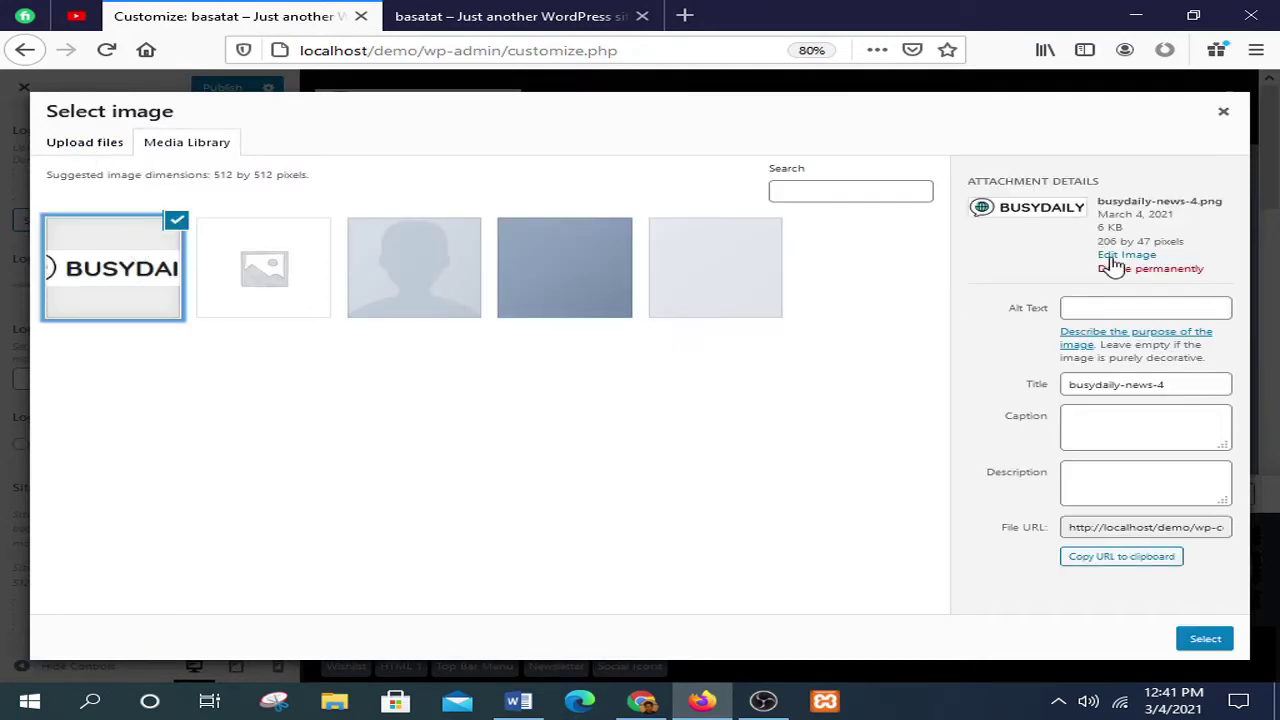
click(1203, 639)
drag(491, 163, 397, 154)
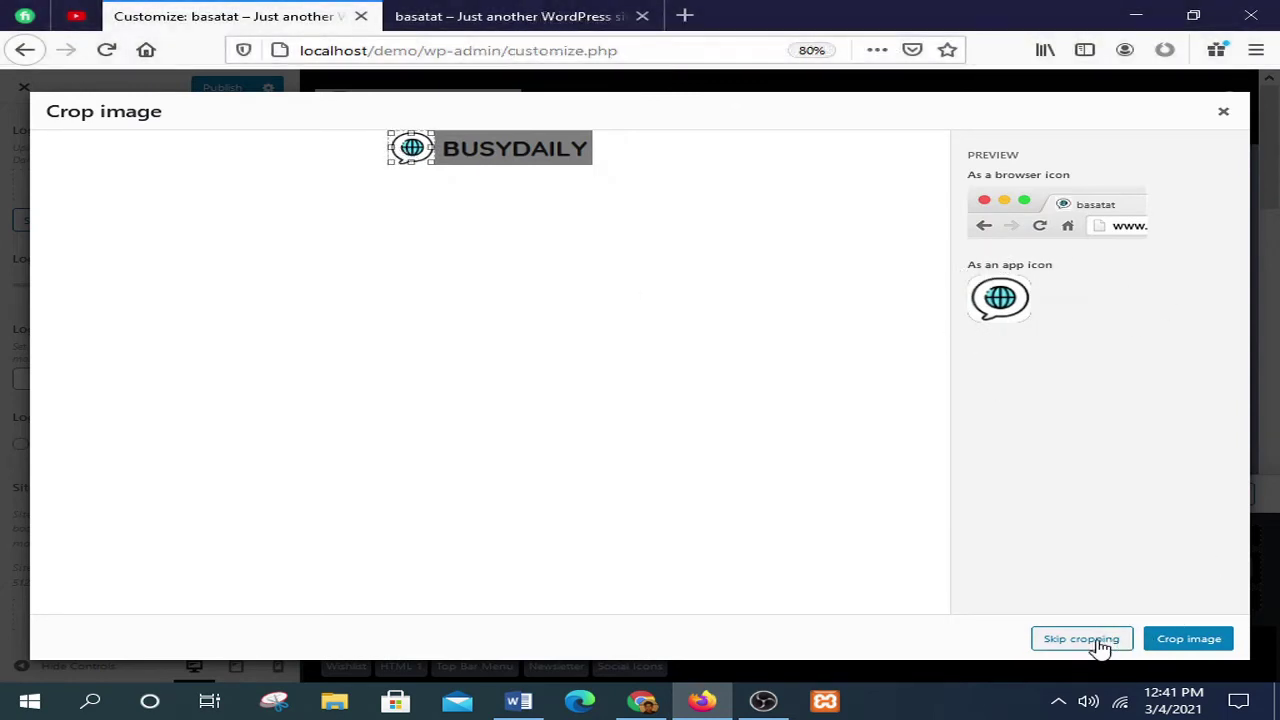
click(1205, 641)
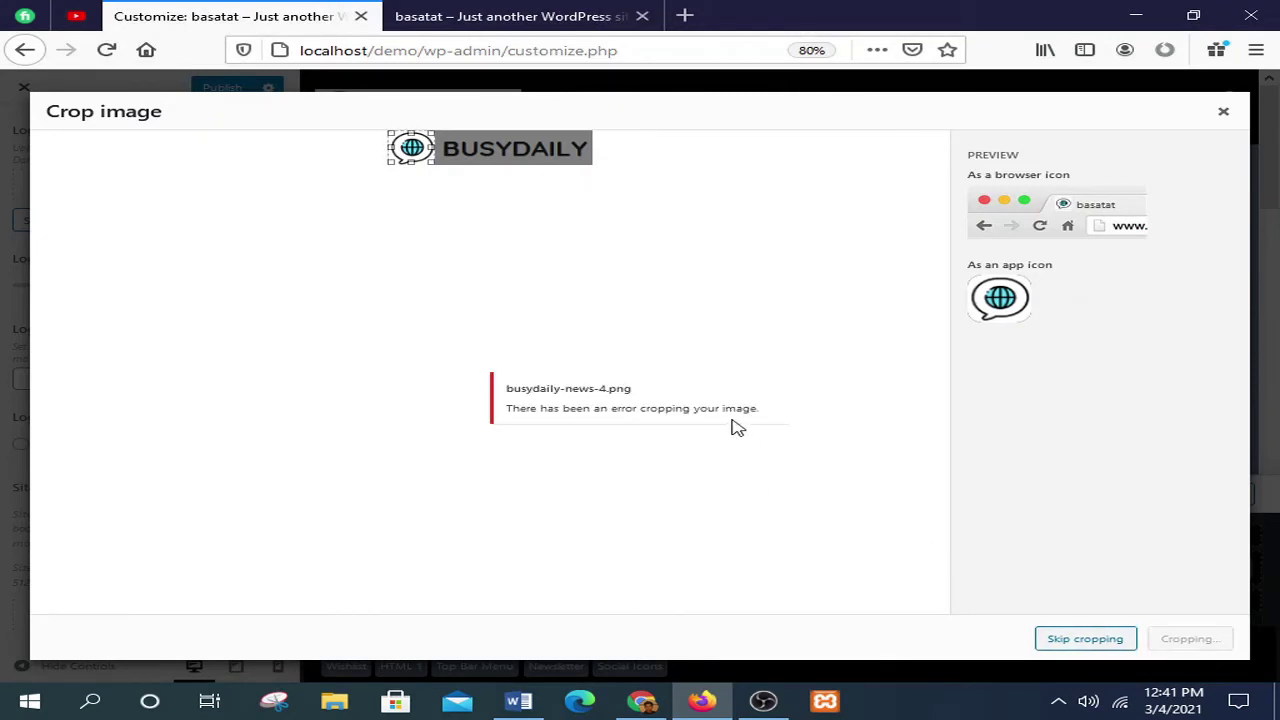
click(1085, 639)
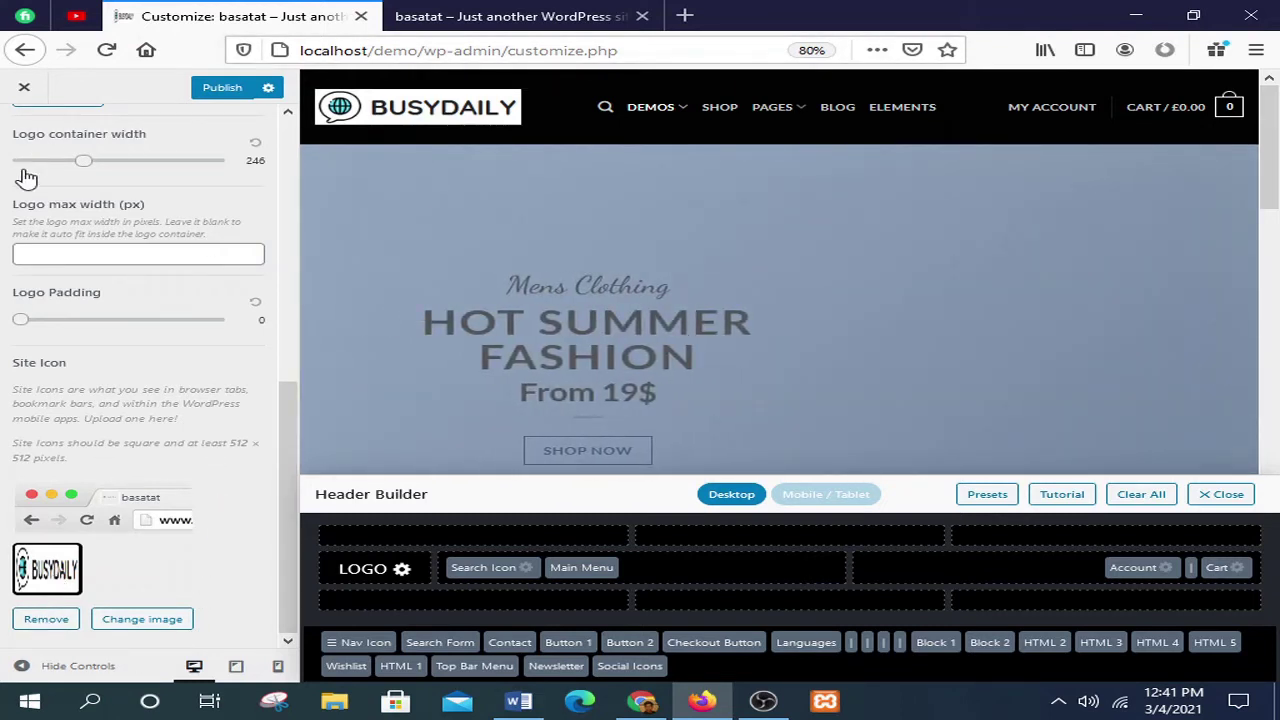
scroll(204, 300, up, 10)
Look through the Top Bar and Header Main header settings without changing them
click(23, 130)
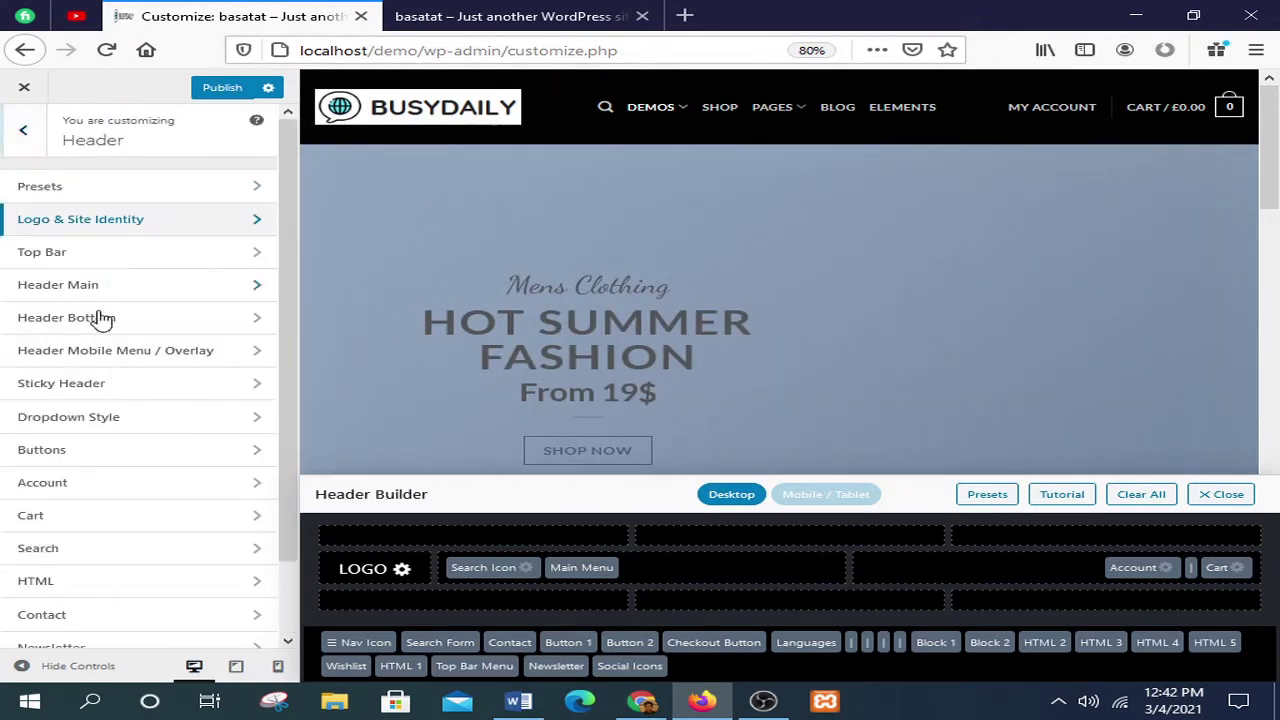
scroll(98, 307, down, 2)
click(114, 178)
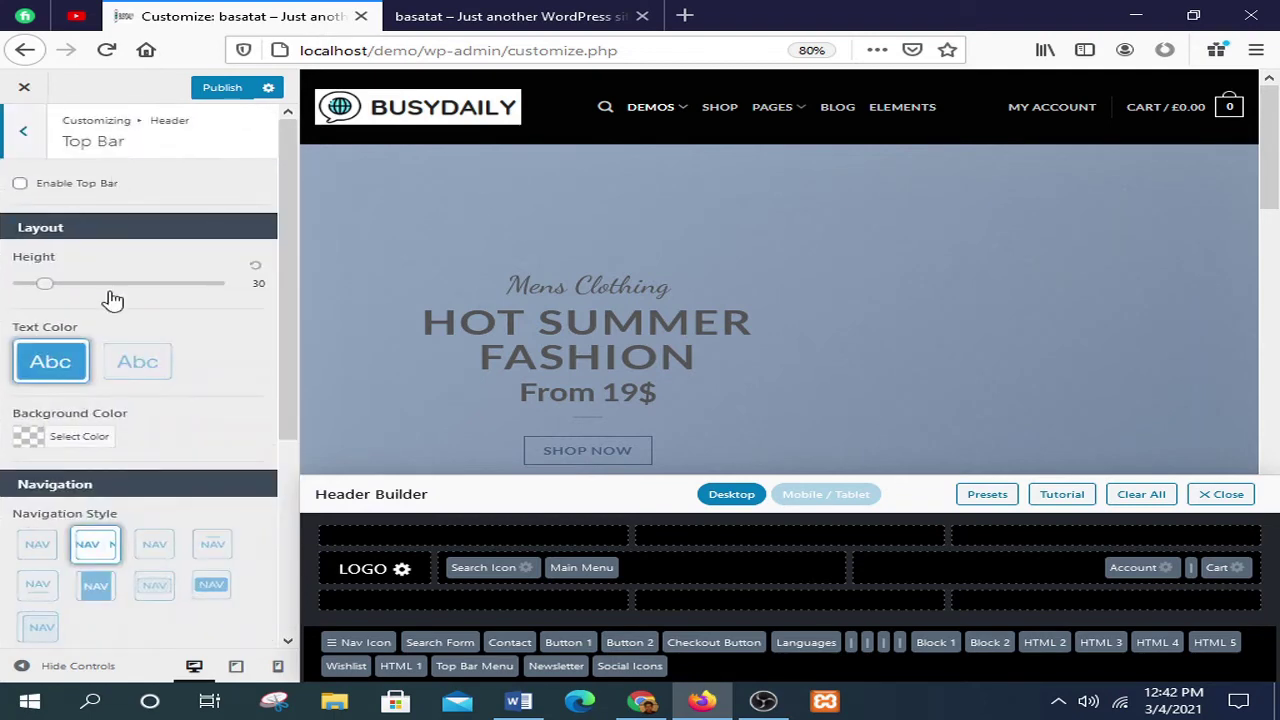
scroll(200, 420, down, 3)
scroll(165, 395, up, 3)
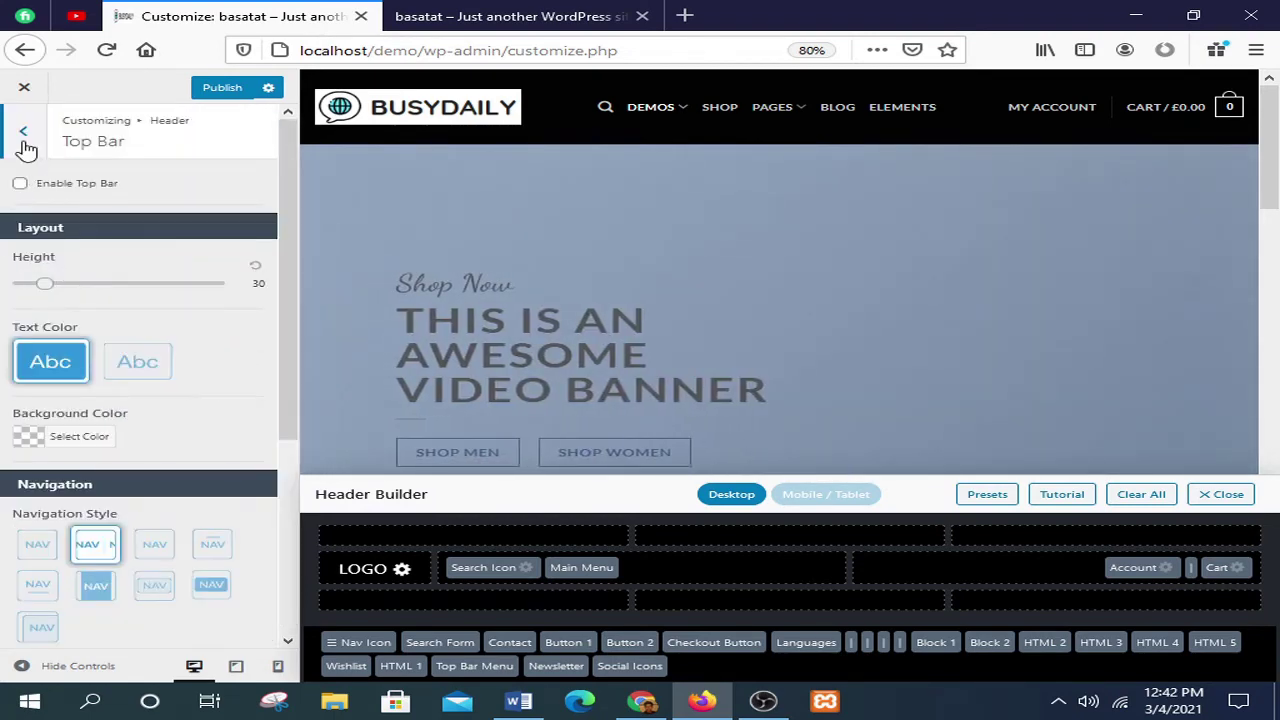
click(24, 138)
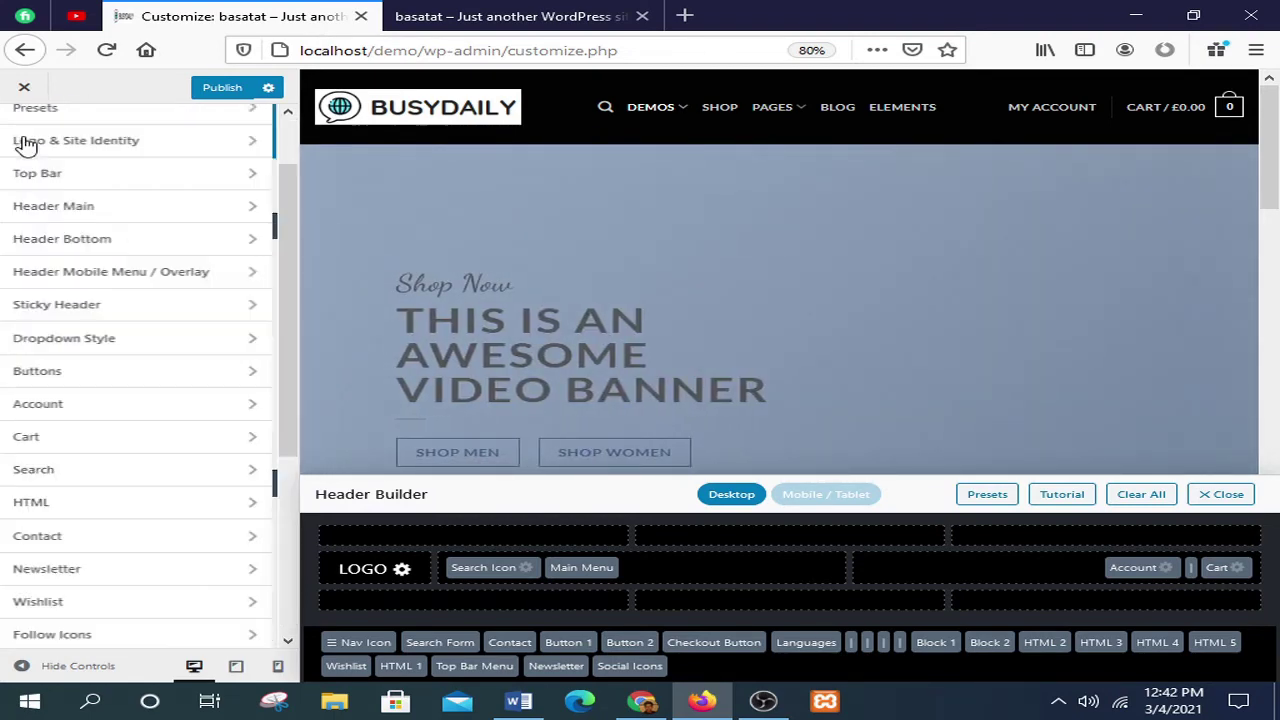
click(120, 218)
scroll(86, 443, down, 5)
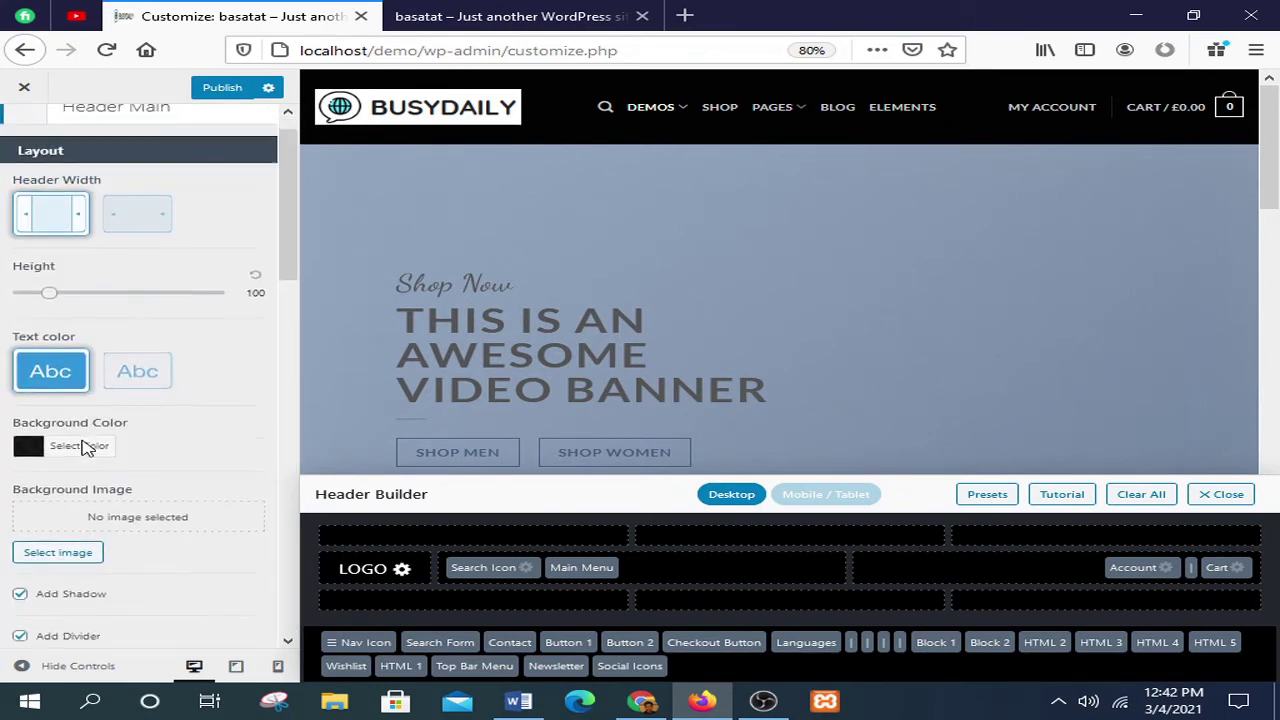
scroll(86, 429, up, 4)
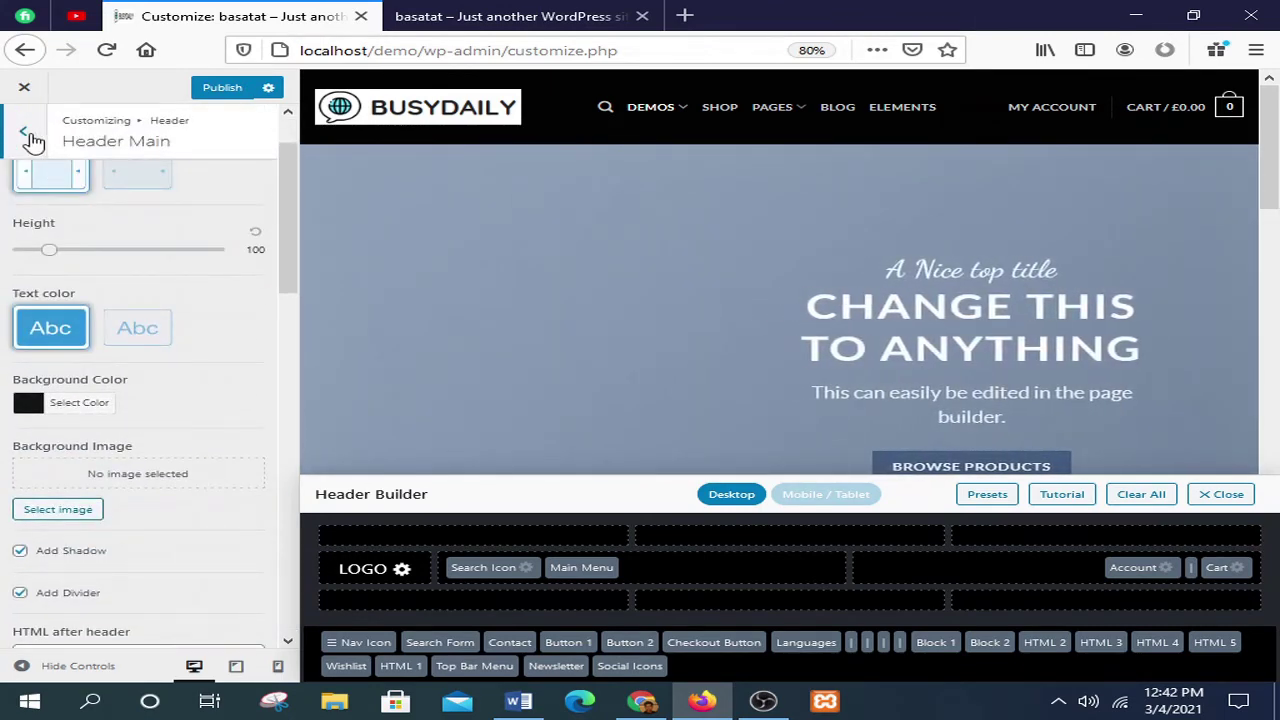
click(30, 130)
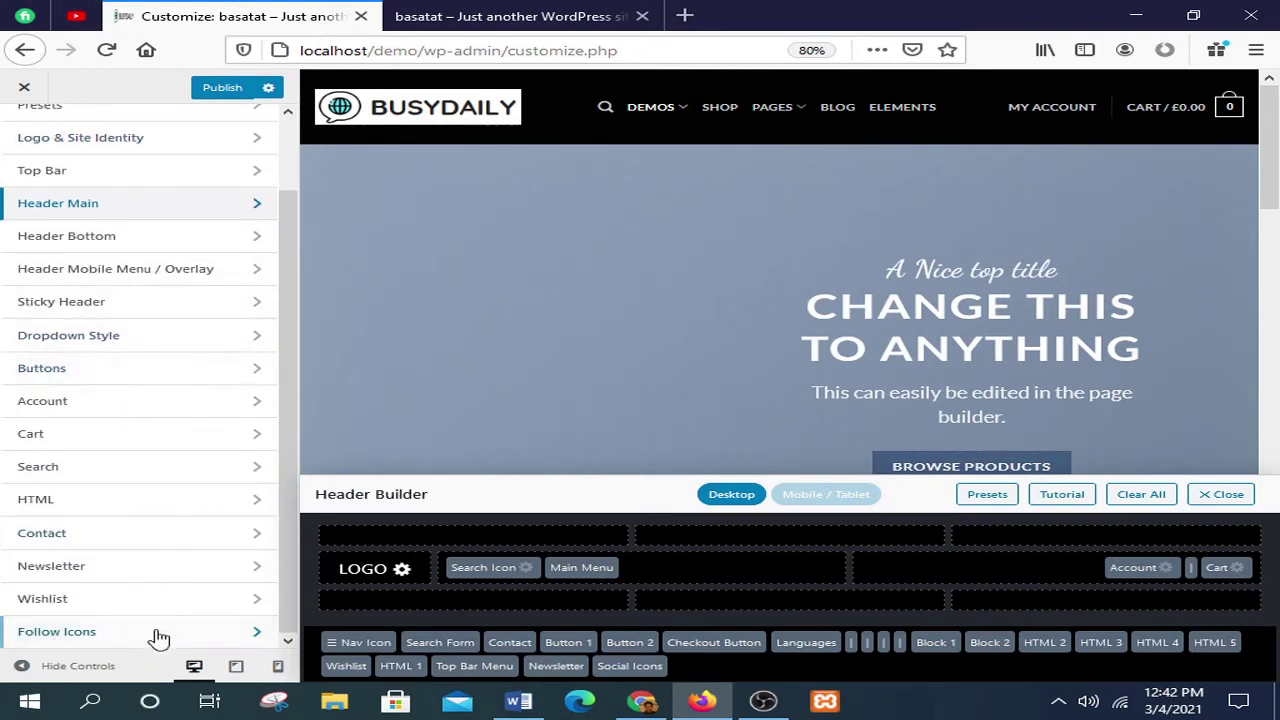
scroll(100, 410, up, 2)
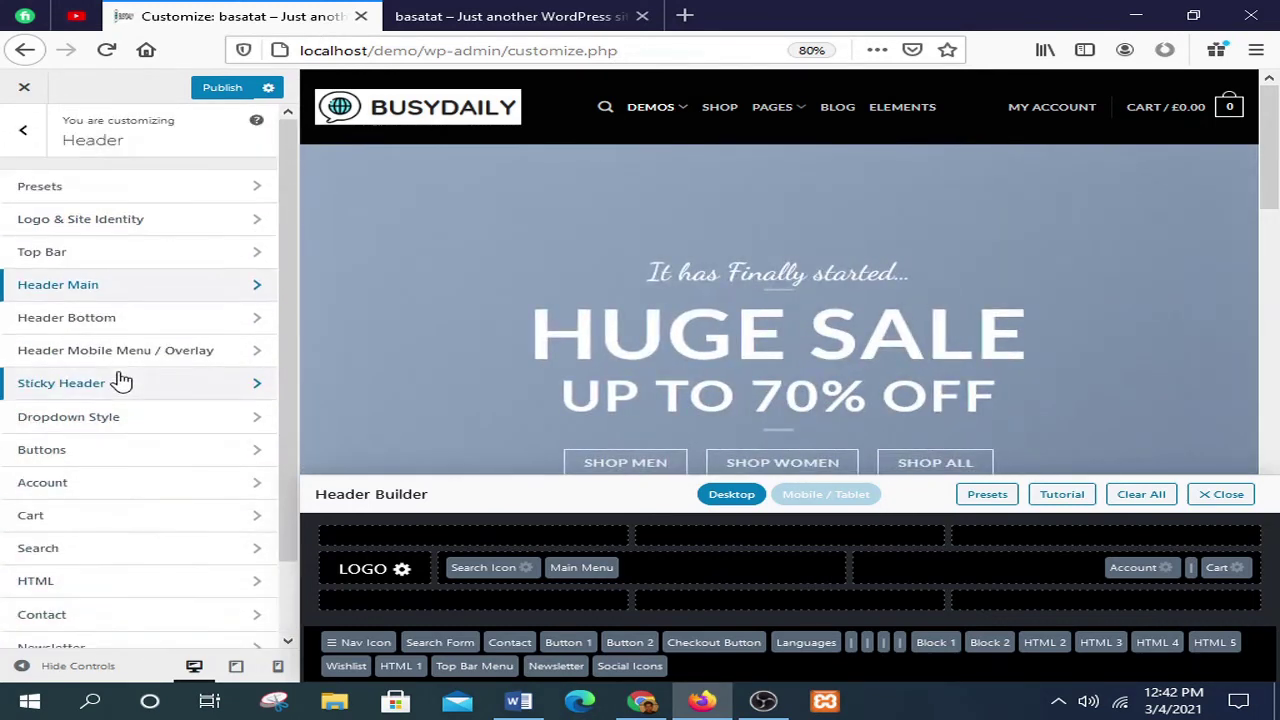
Browse the Style global settings and the Widgets panel, then return to the main list
click(20, 133)
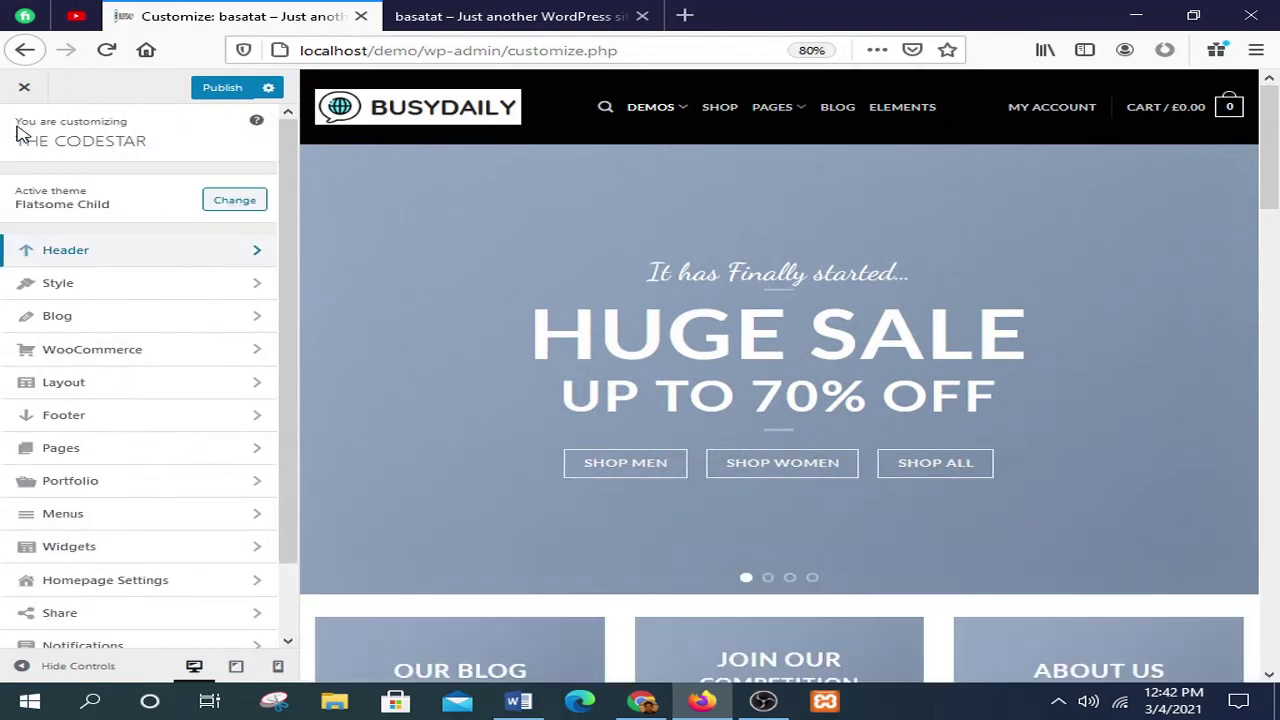
click(121, 299)
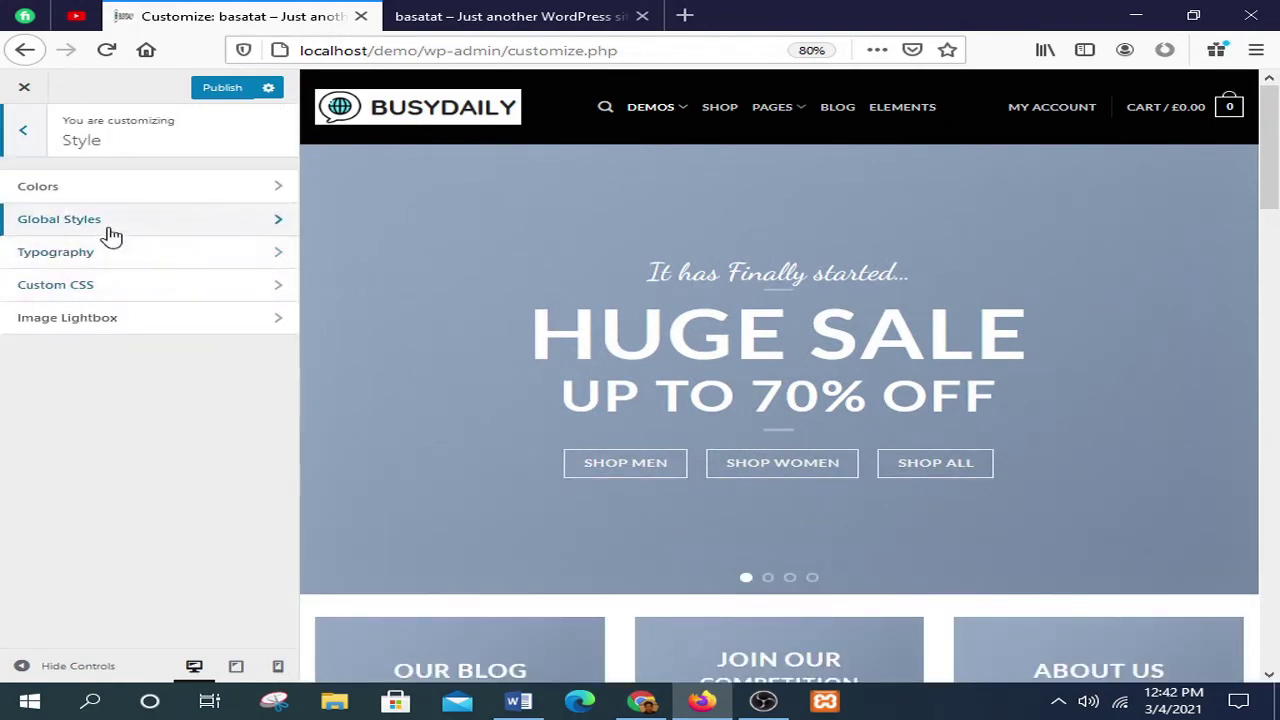
click(107, 231)
click(20, 145)
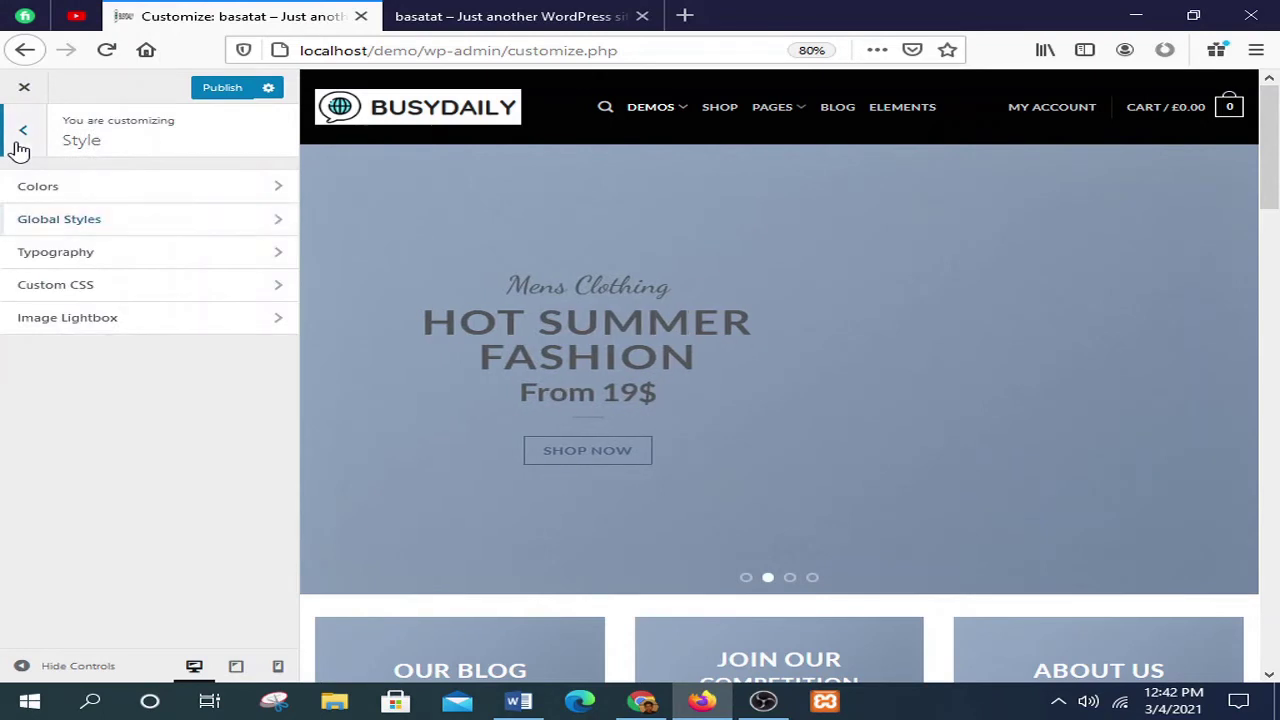
click(20, 145)
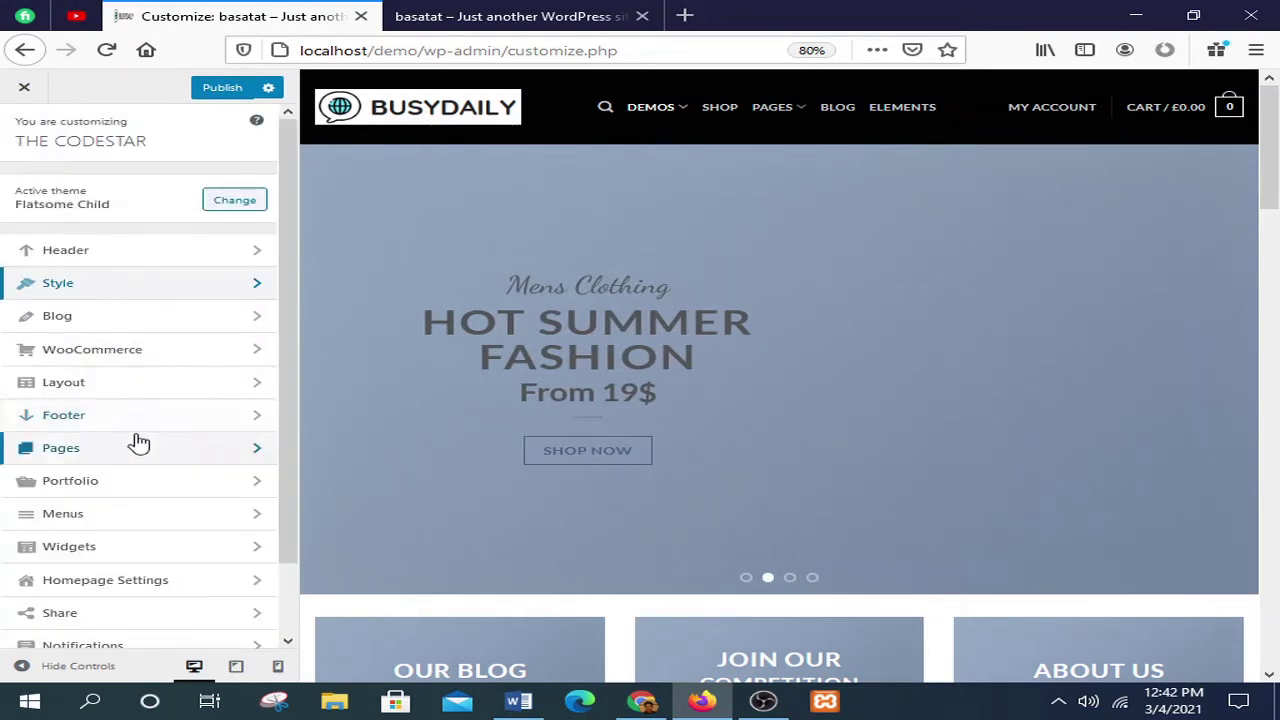
scroll(140, 445, down, 2)
click(105, 470)
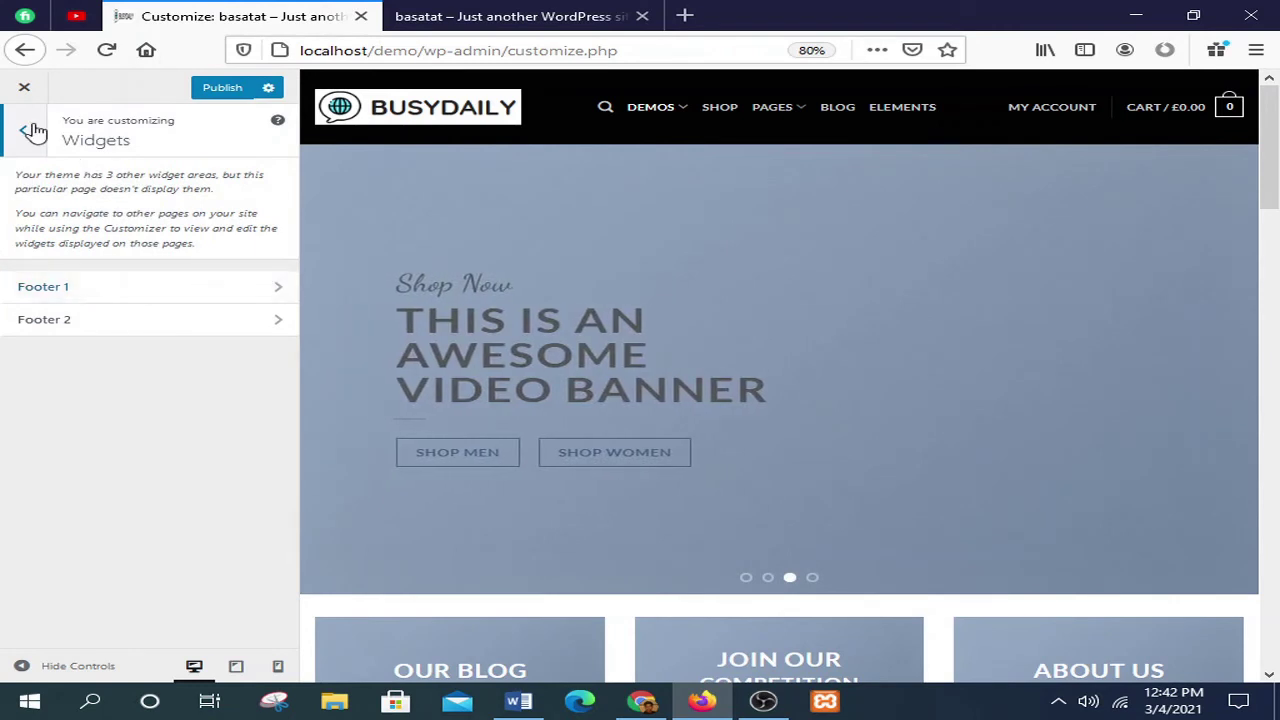
click(30, 132)
Choose Business Demos as the static homepage in Homepage Settings
click(155, 497)
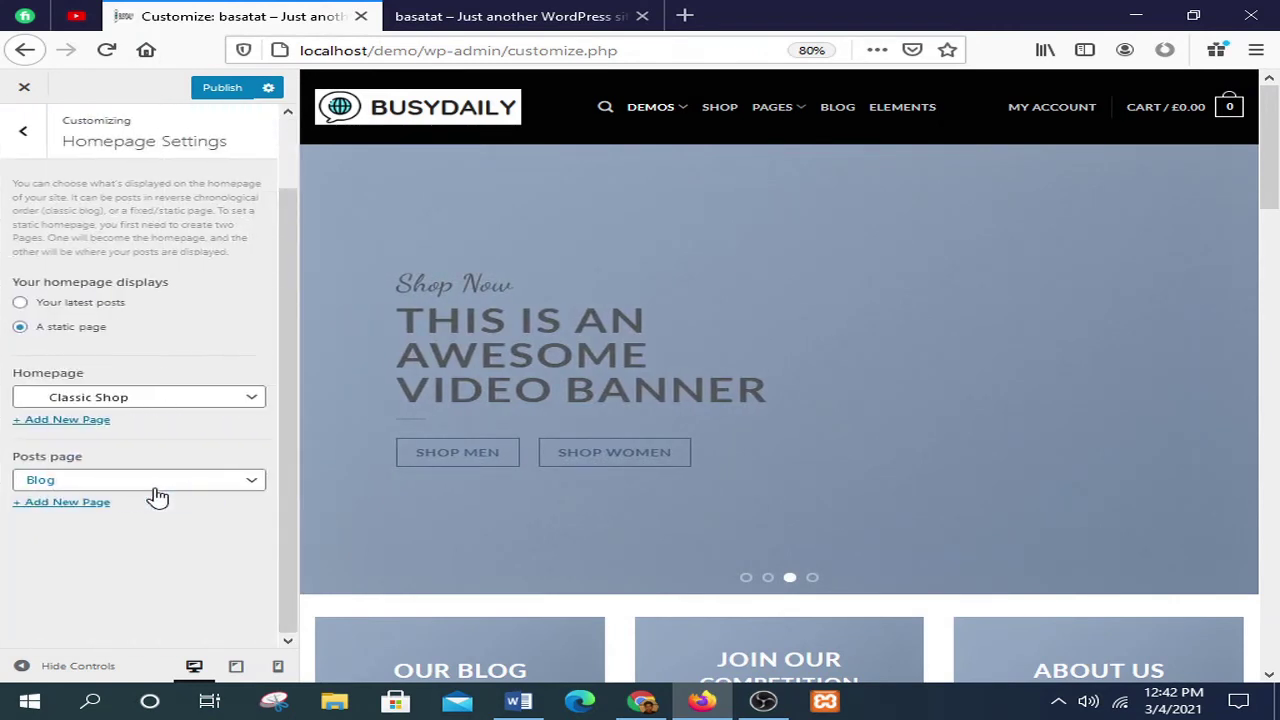
click(197, 401)
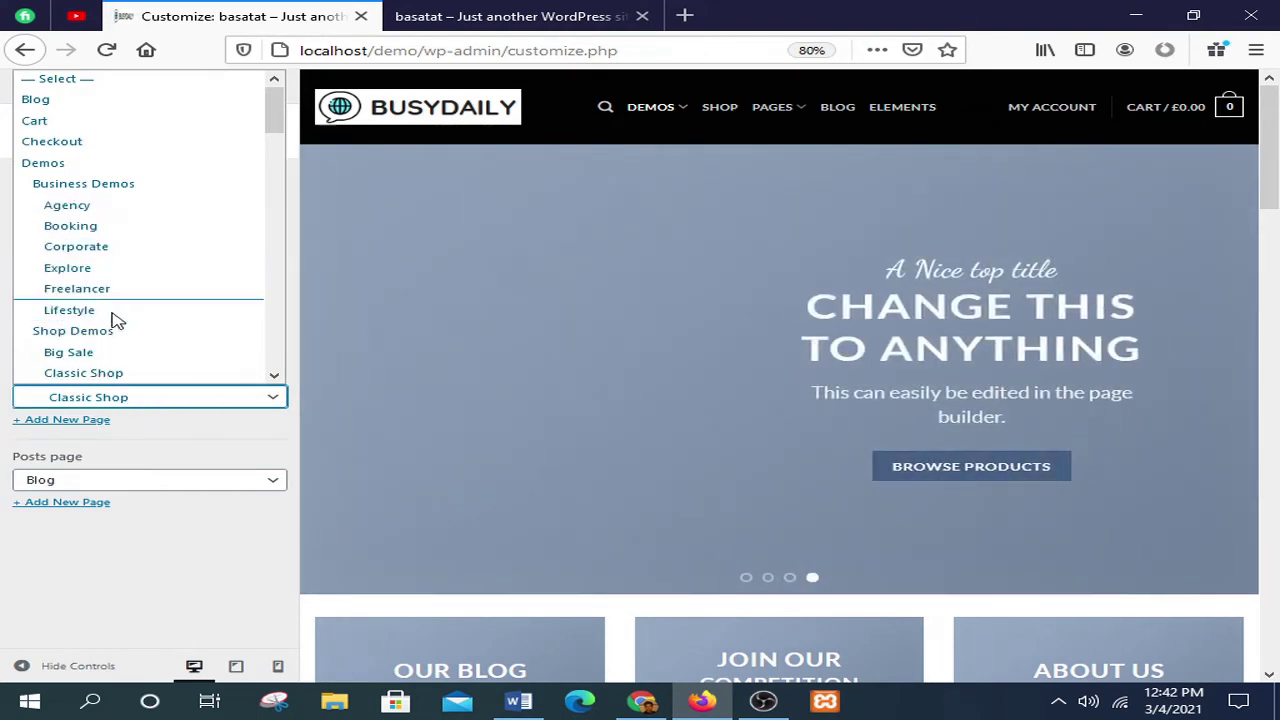
scroll(128, 330, down, 3)
scroll(140, 360, down, 2)
click(171, 402)
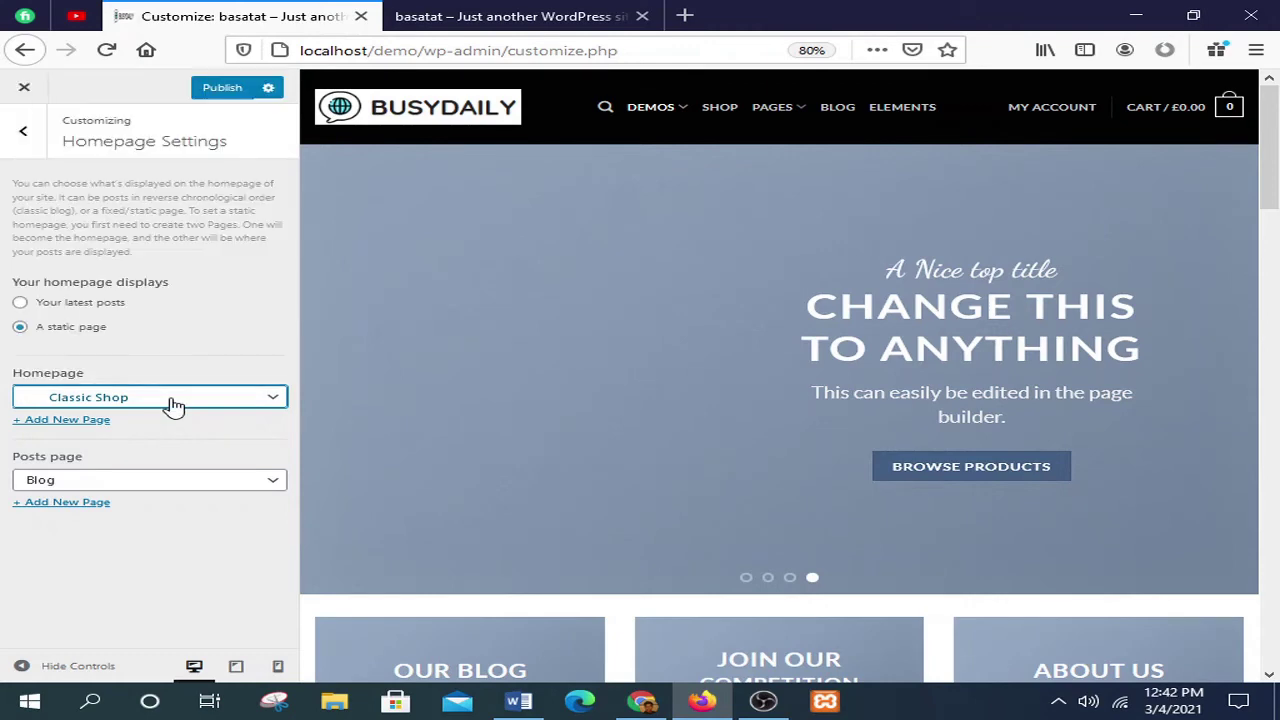
click(152, 405)
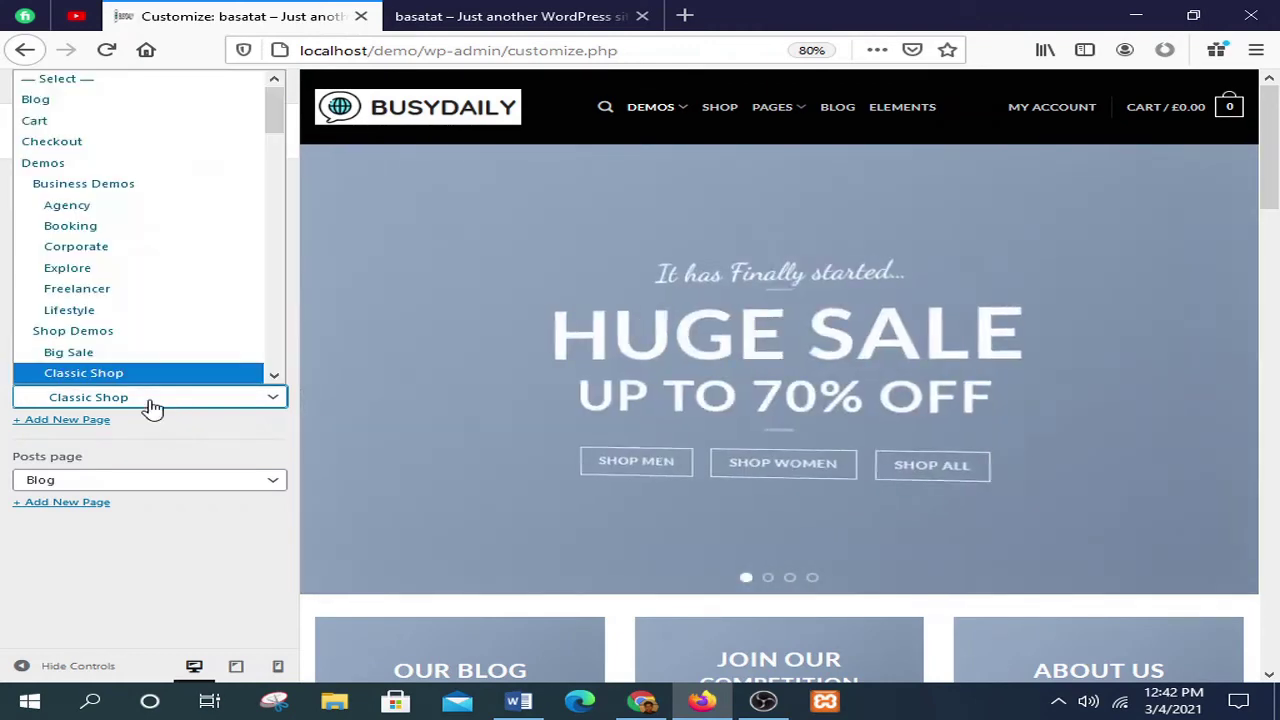
click(92, 191)
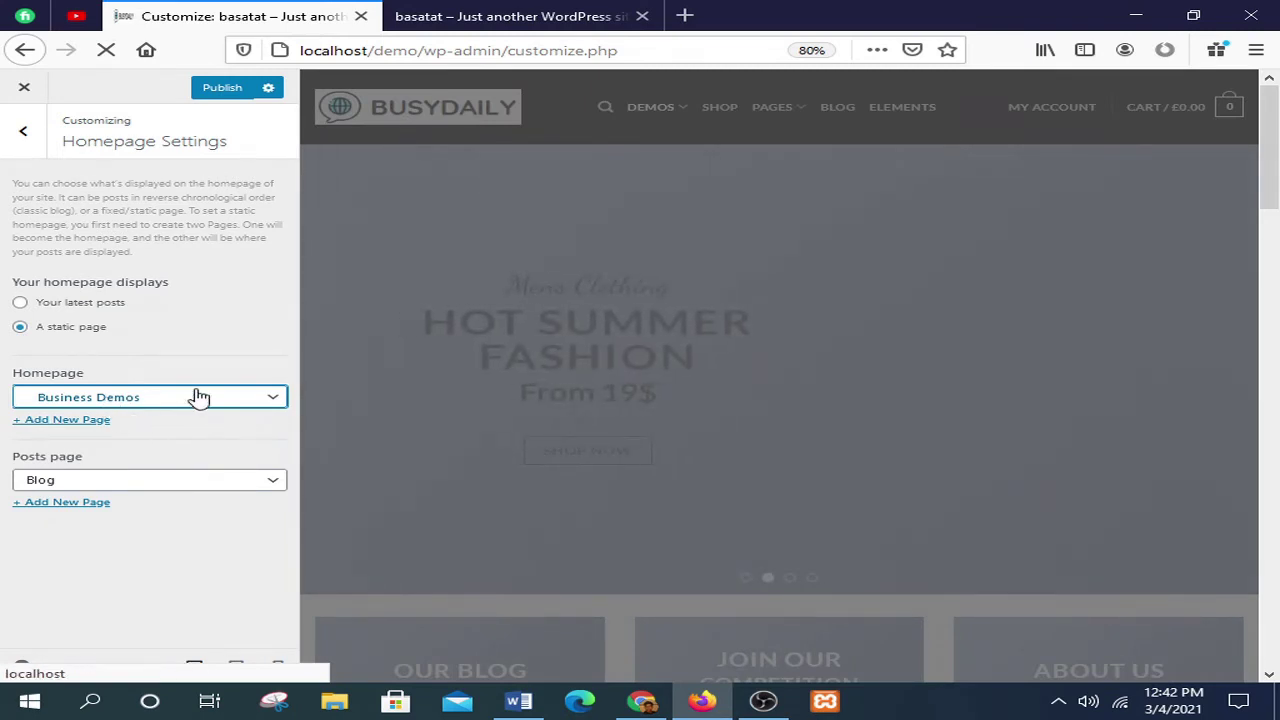
Publish the homepage change and switch to the live site tab
click(224, 92)
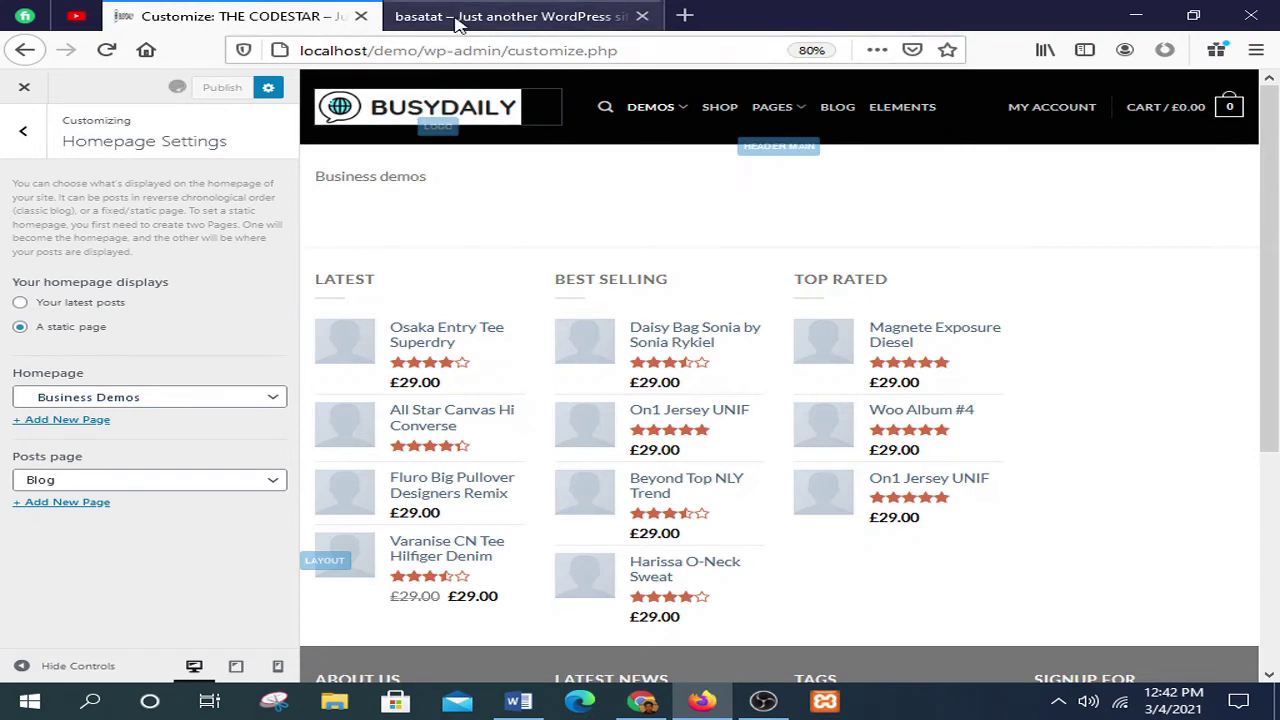
click(457, 24)
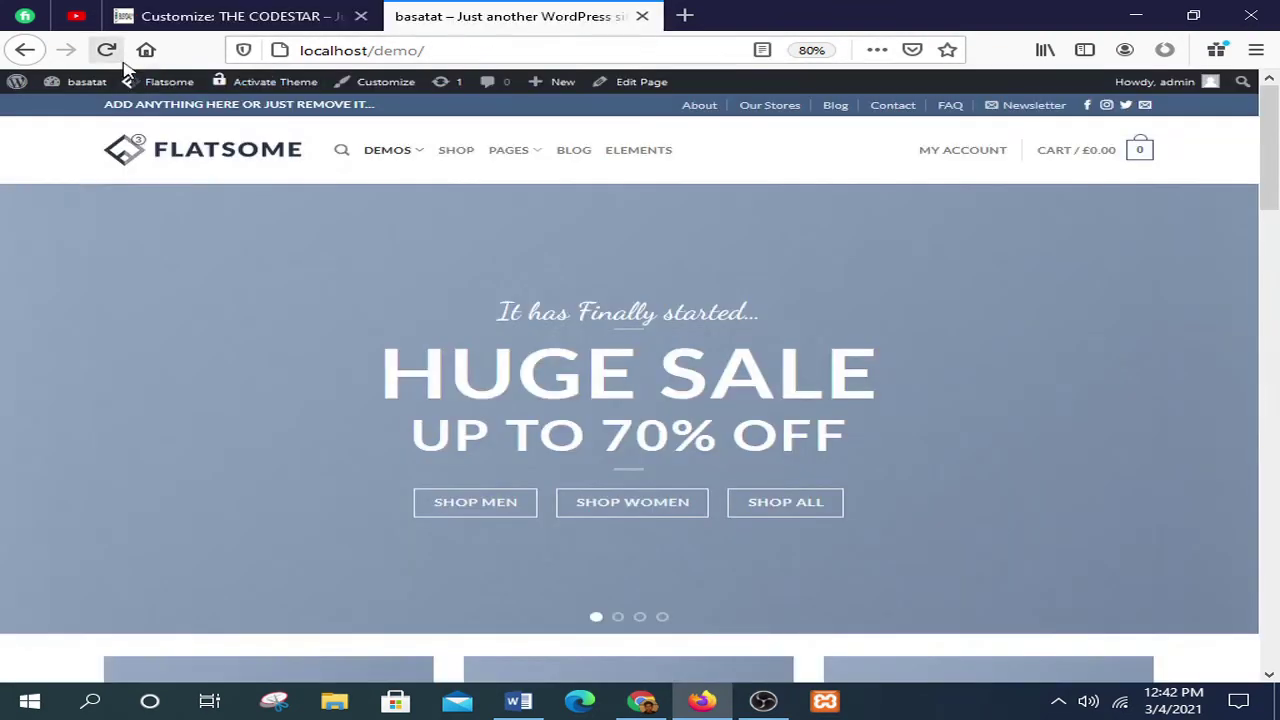
click(200, 16)
Reload the live site, then publish Booking as the static homepage
click(462, 20)
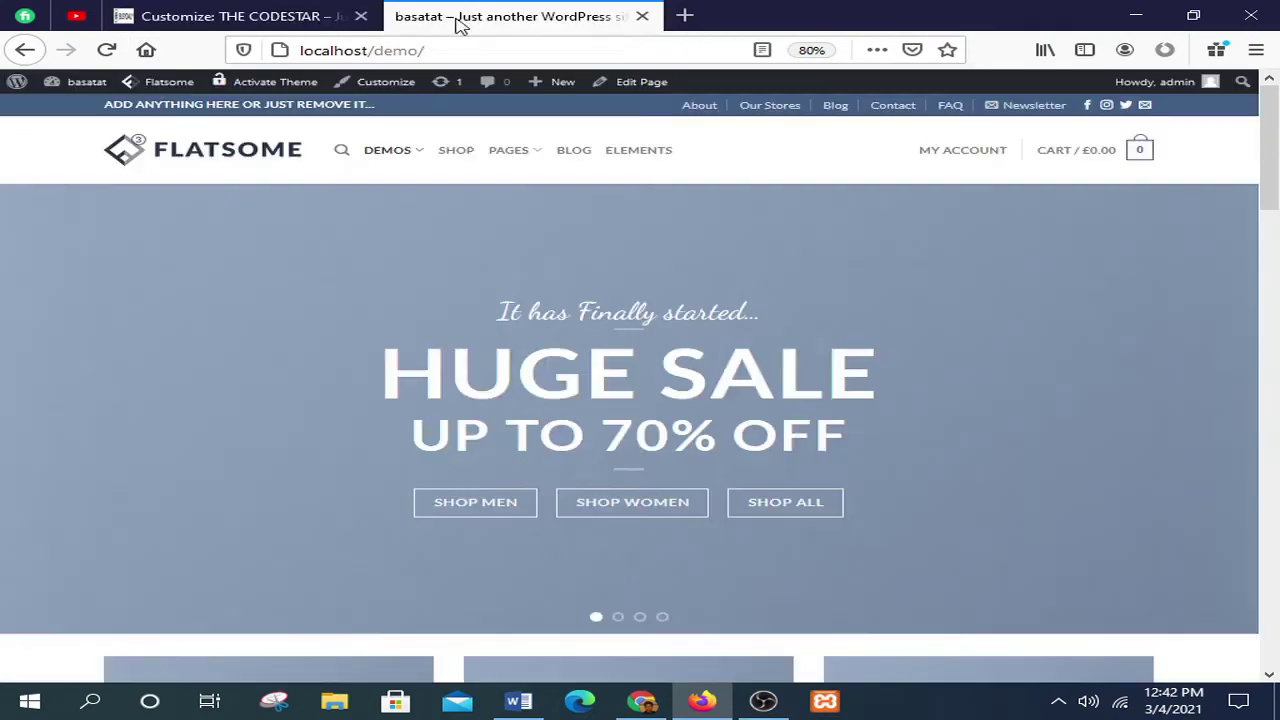
click(110, 51)
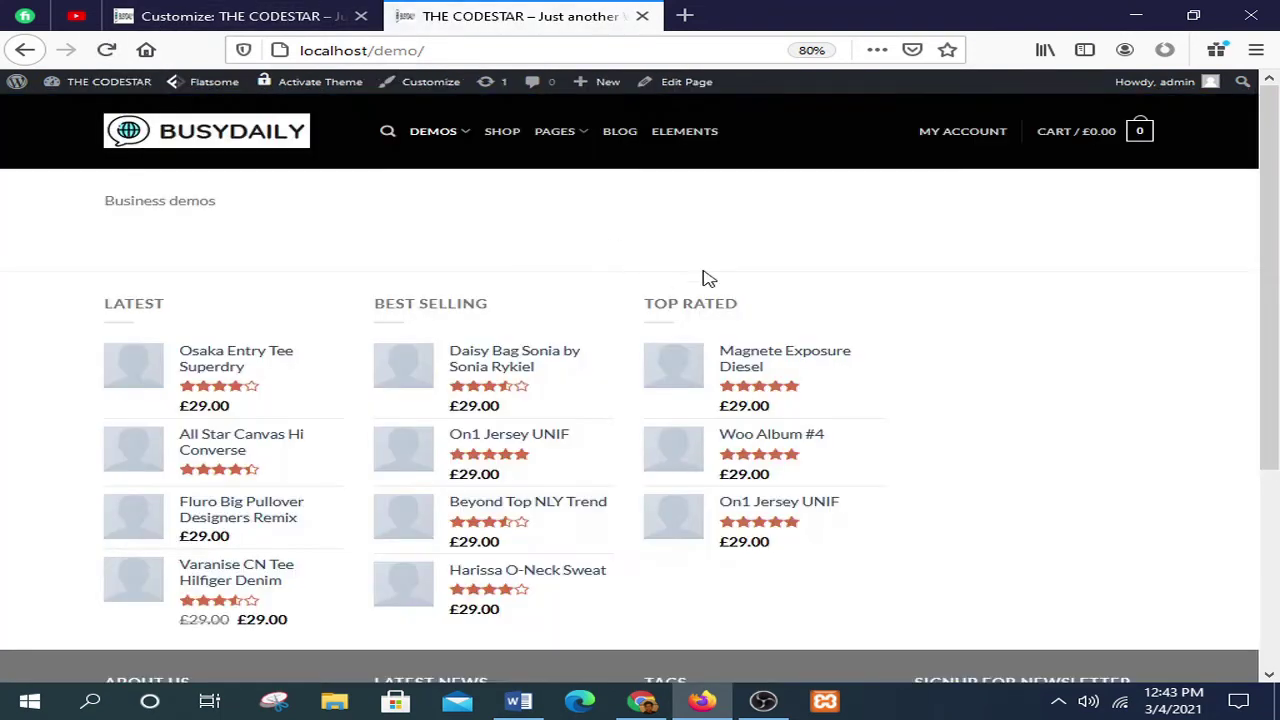
click(176, 20)
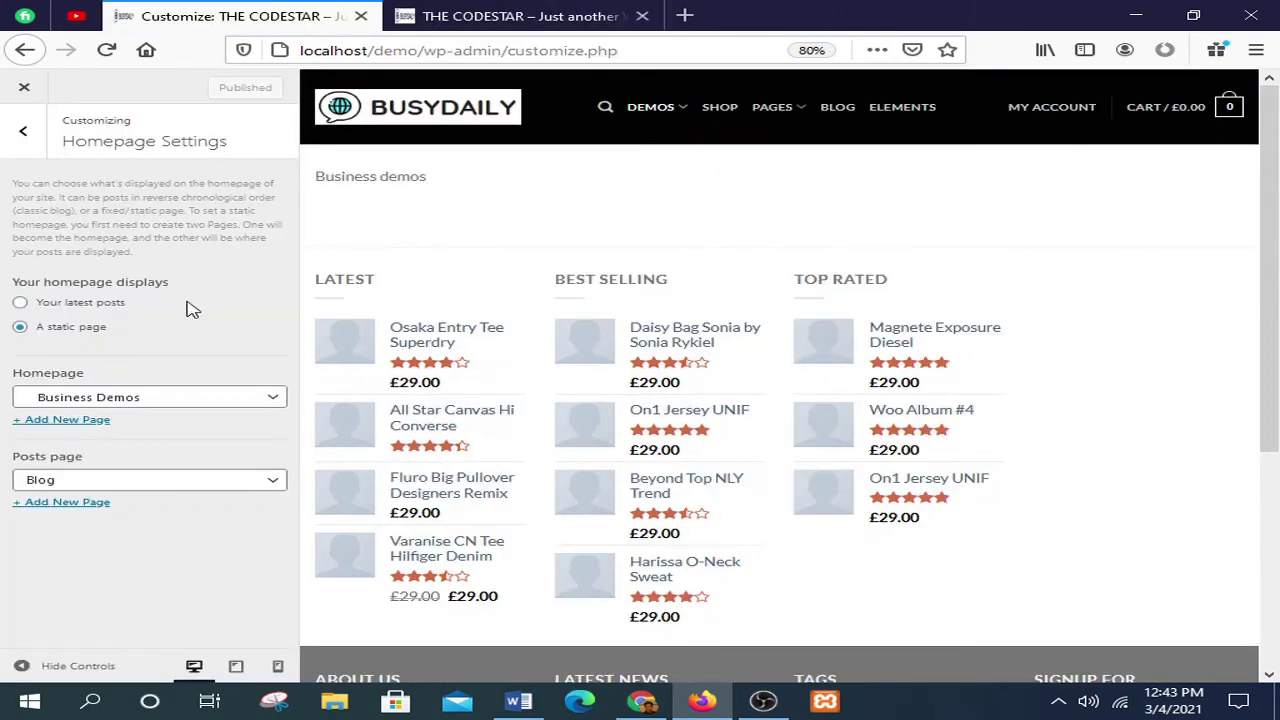
click(160, 408)
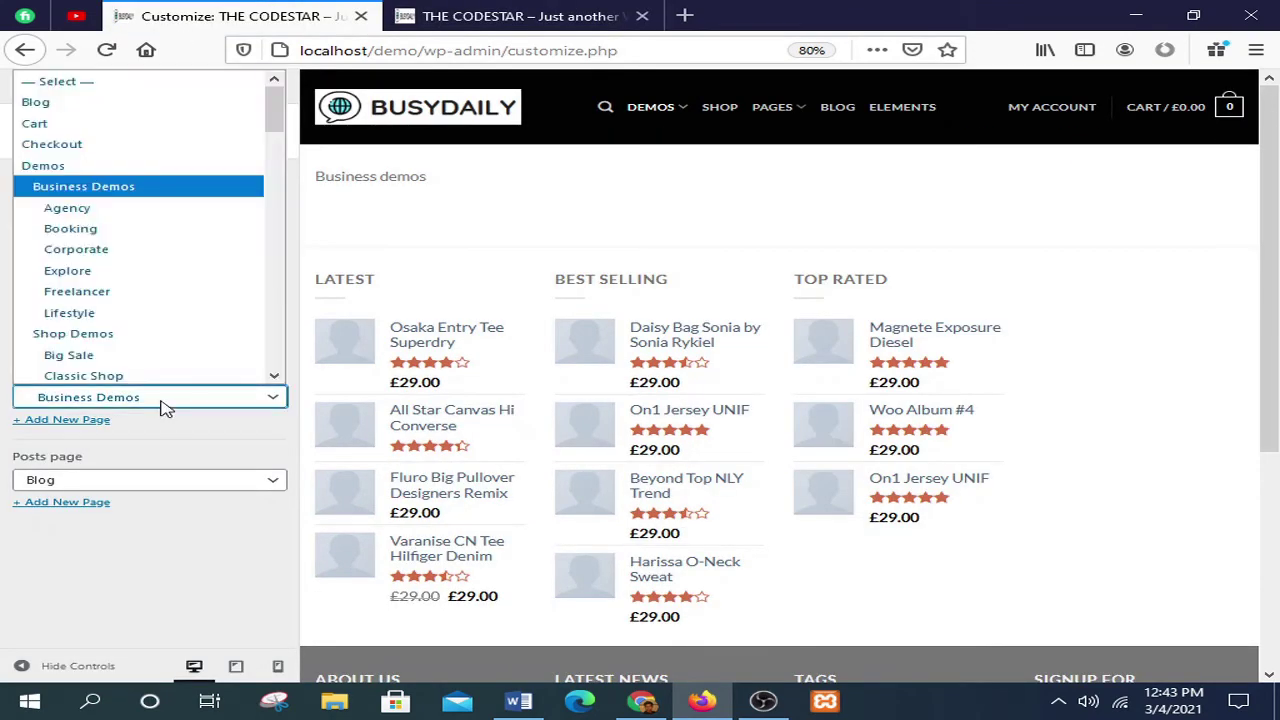
click(80, 224)
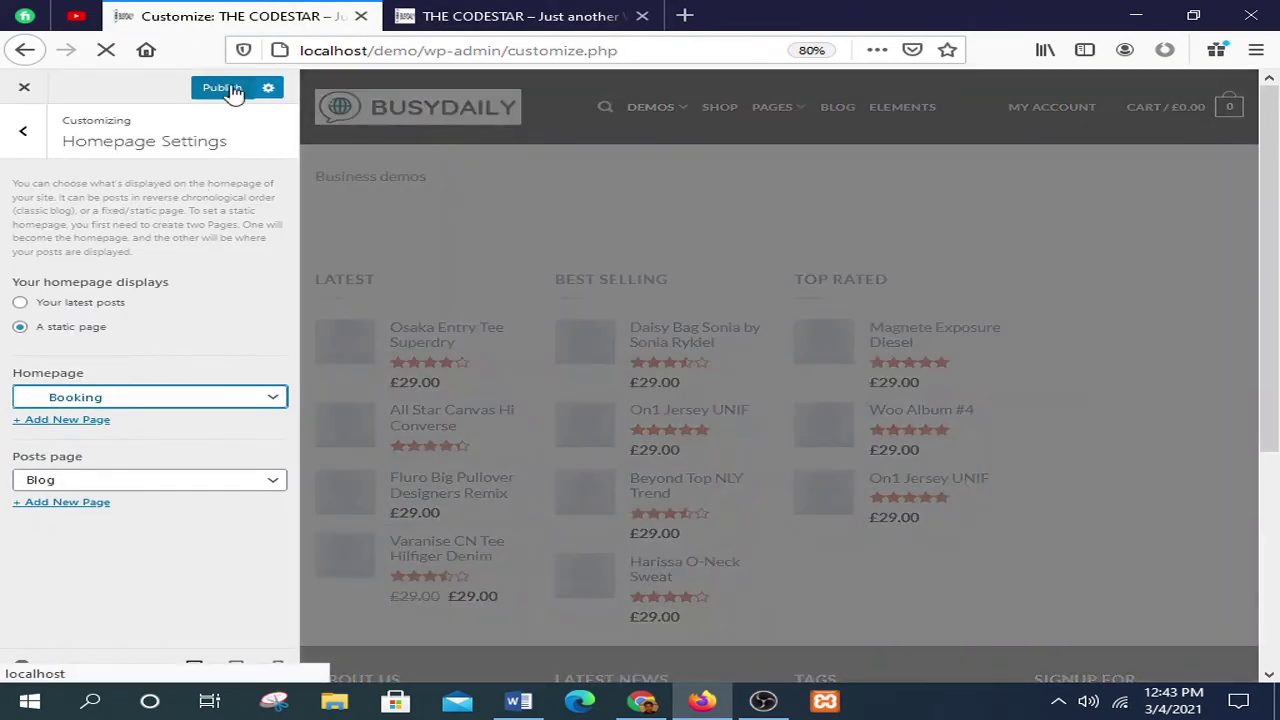
click(225, 88)
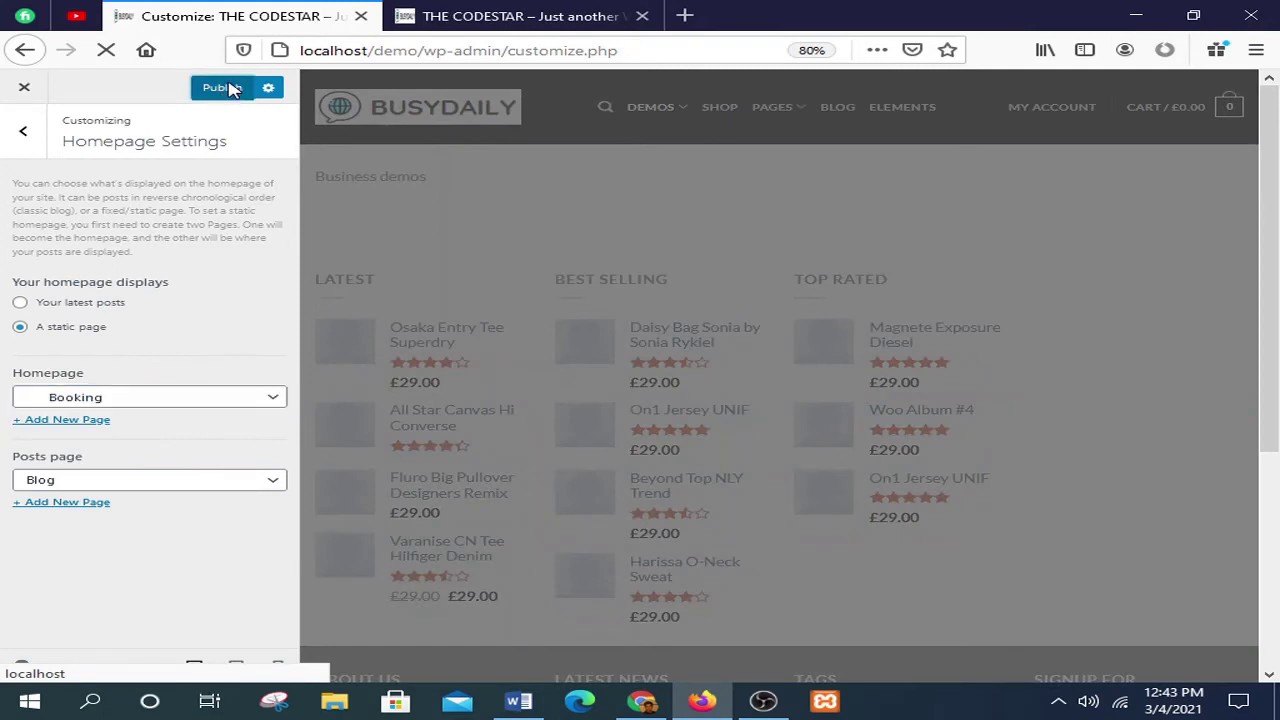
Reload the live site to see Coming soon..., open the Fullscreen Fashion demo, and return
click(490, 30)
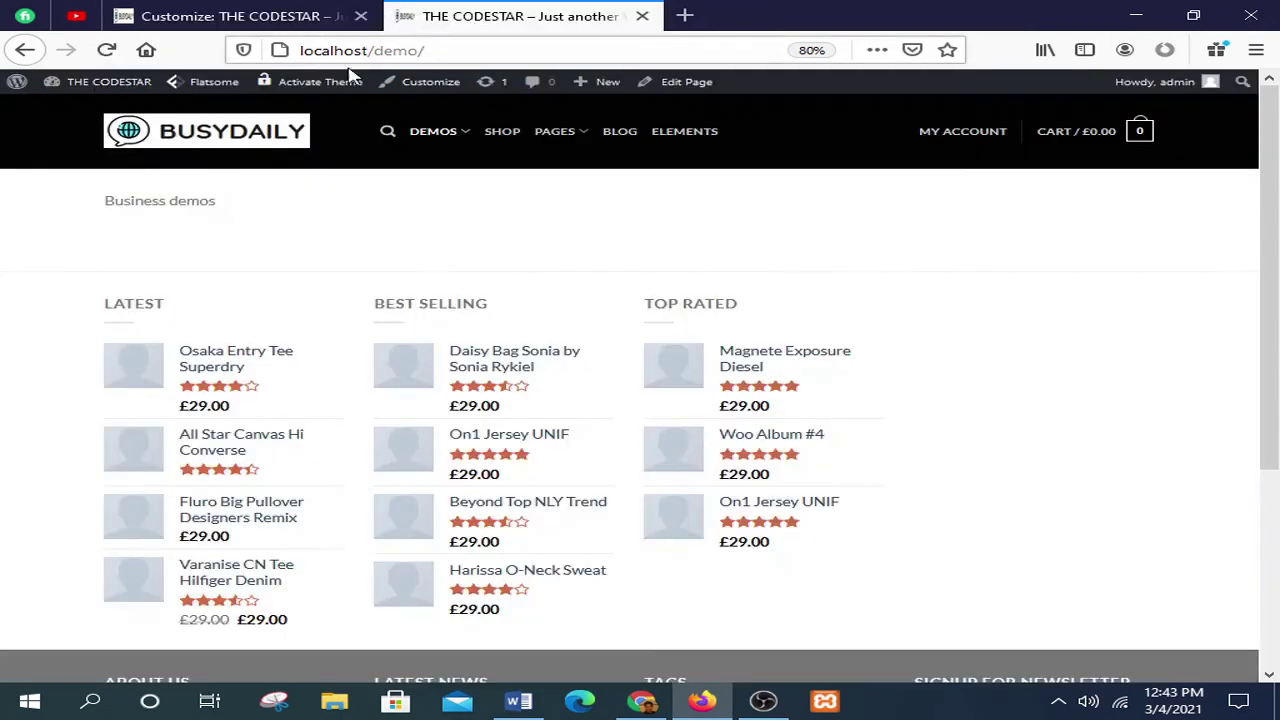
click(106, 50)
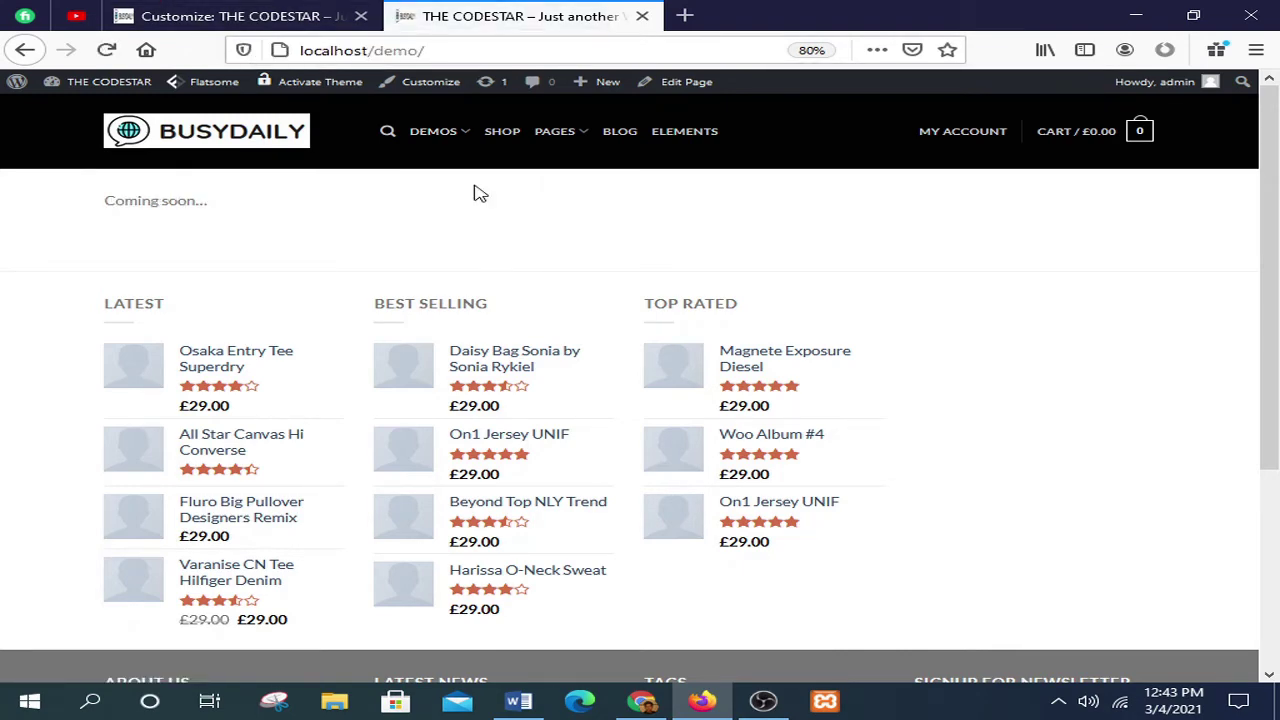
scroll(480, 193, down, 3)
scroll(554, 177, up, 3)
mouse_move(429, 131)
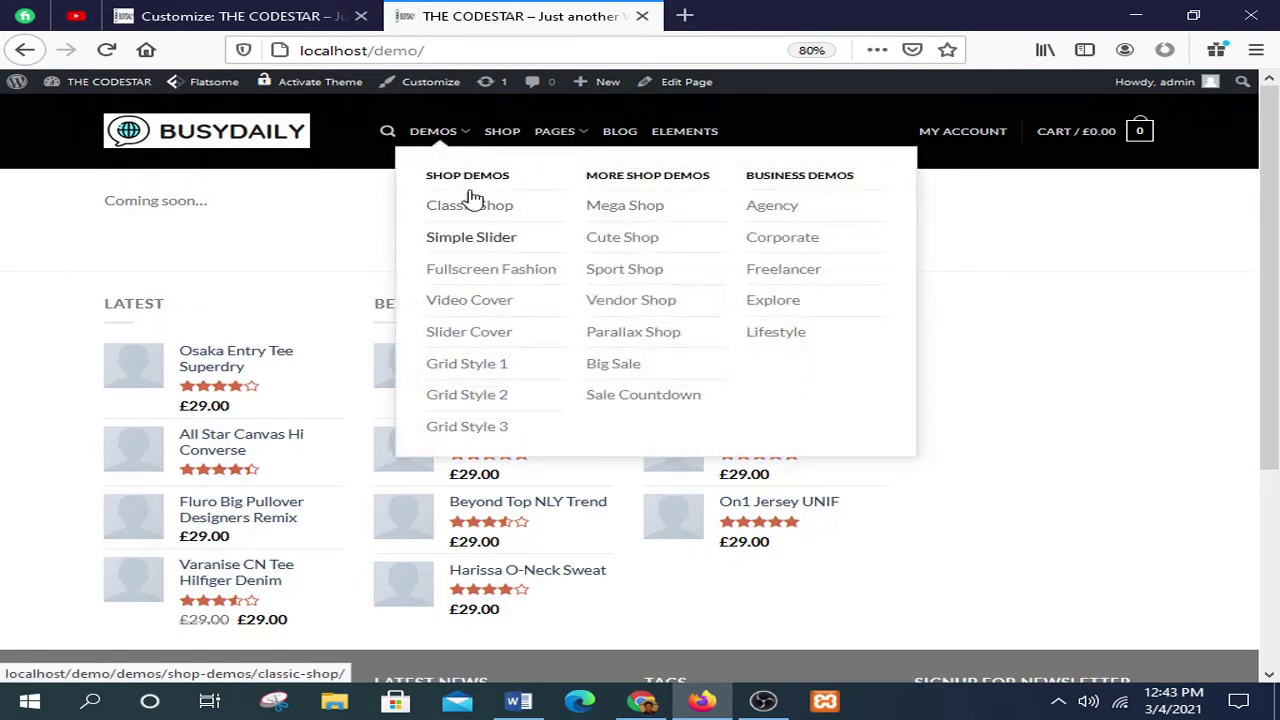
click(480, 275)
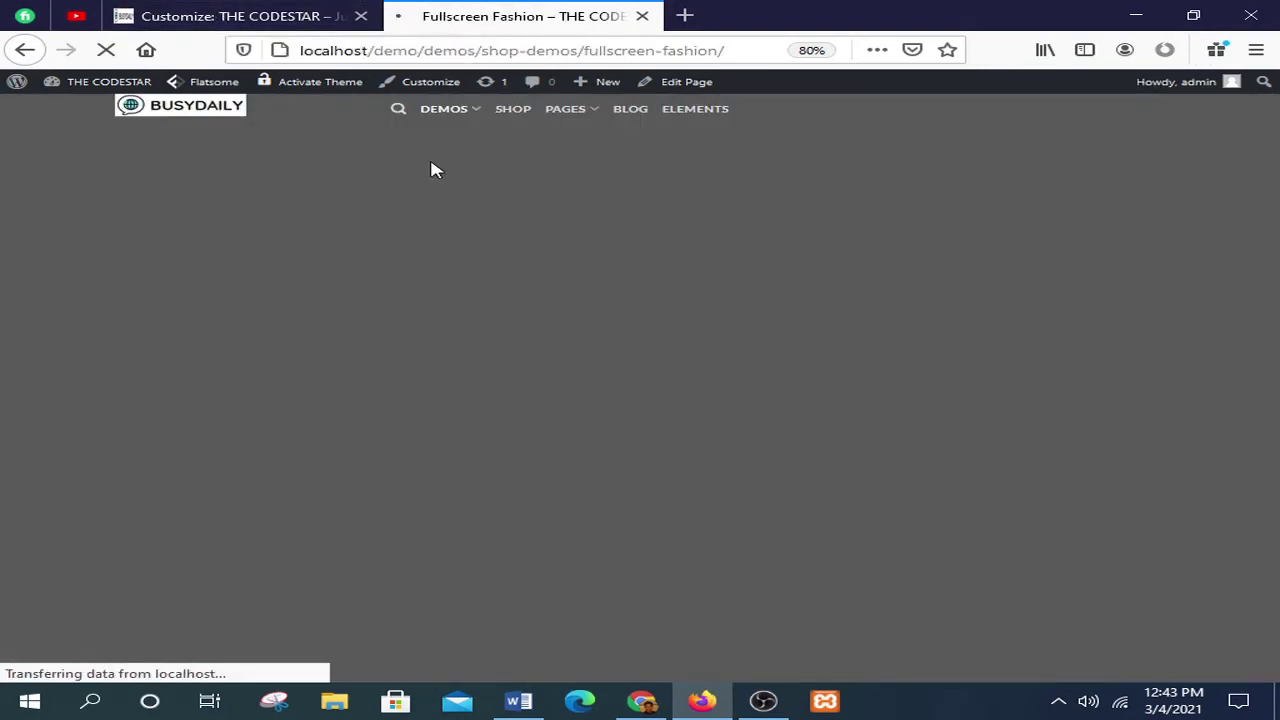
click(250, 18)
Publish Fullscreen Fashion as the static homepage
click(186, 397)
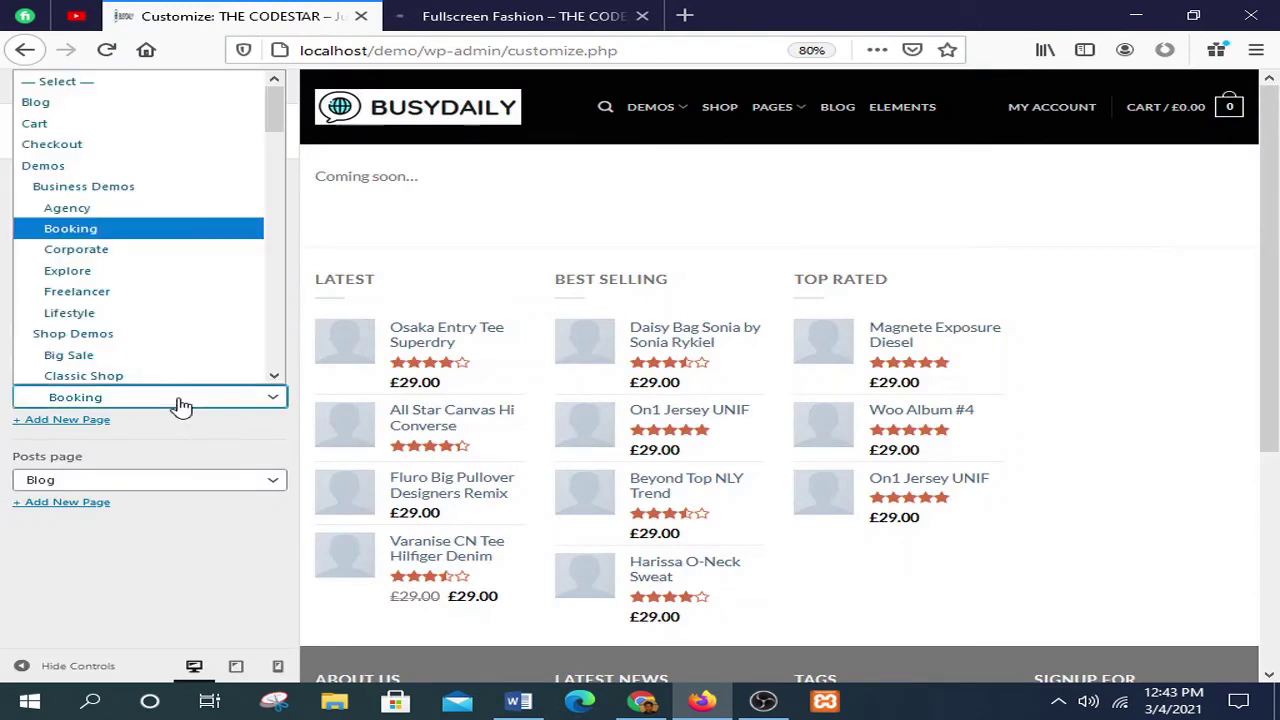
scroll(150, 253, down, 3)
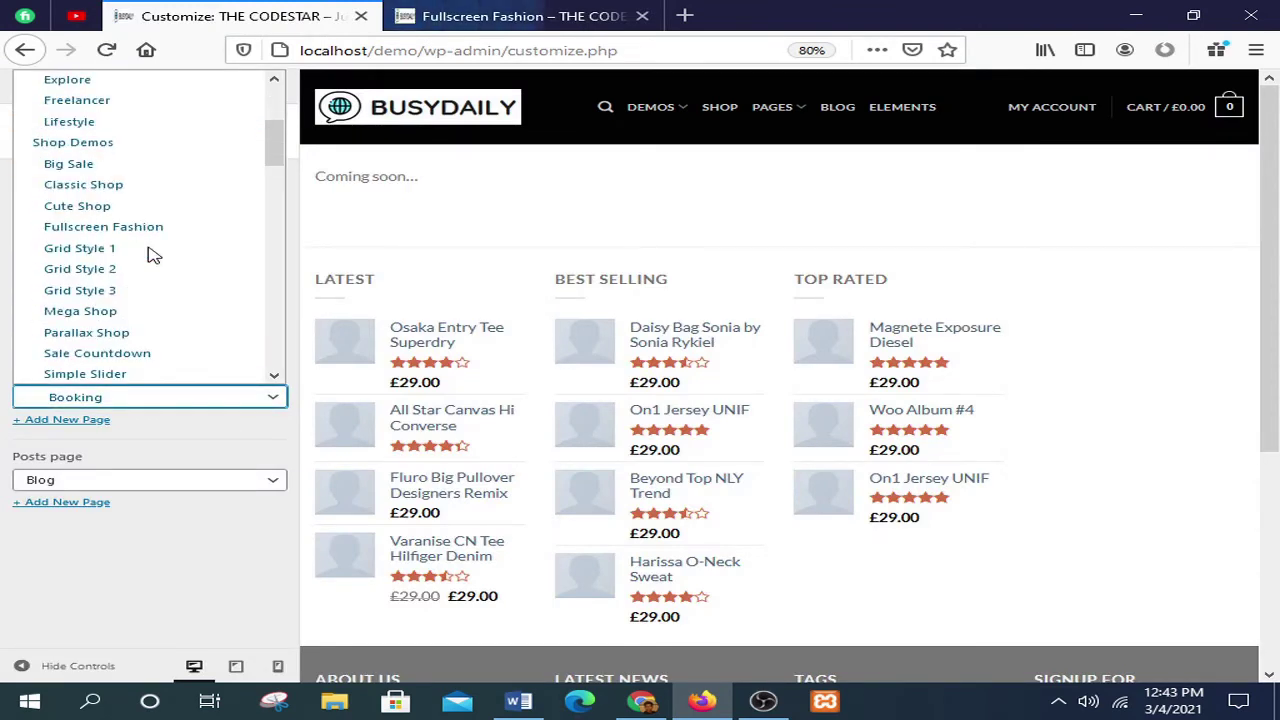
scroll(148, 255, up, 1)
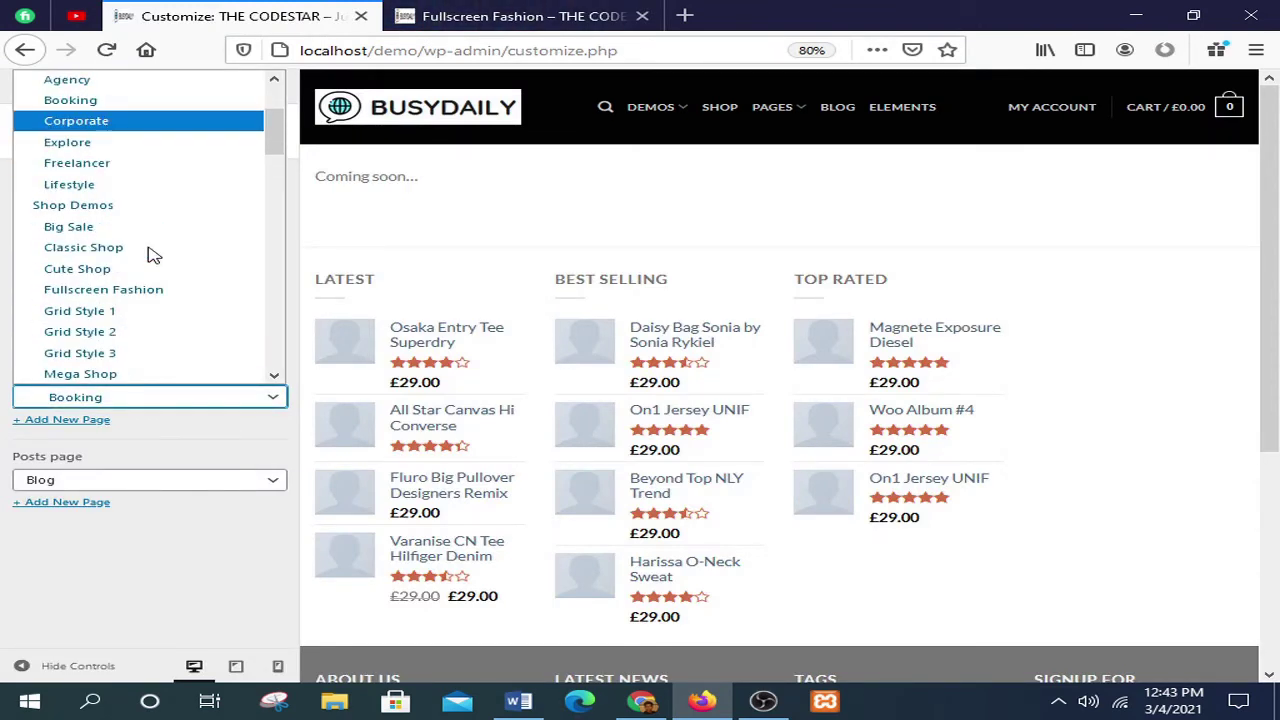
click(112, 293)
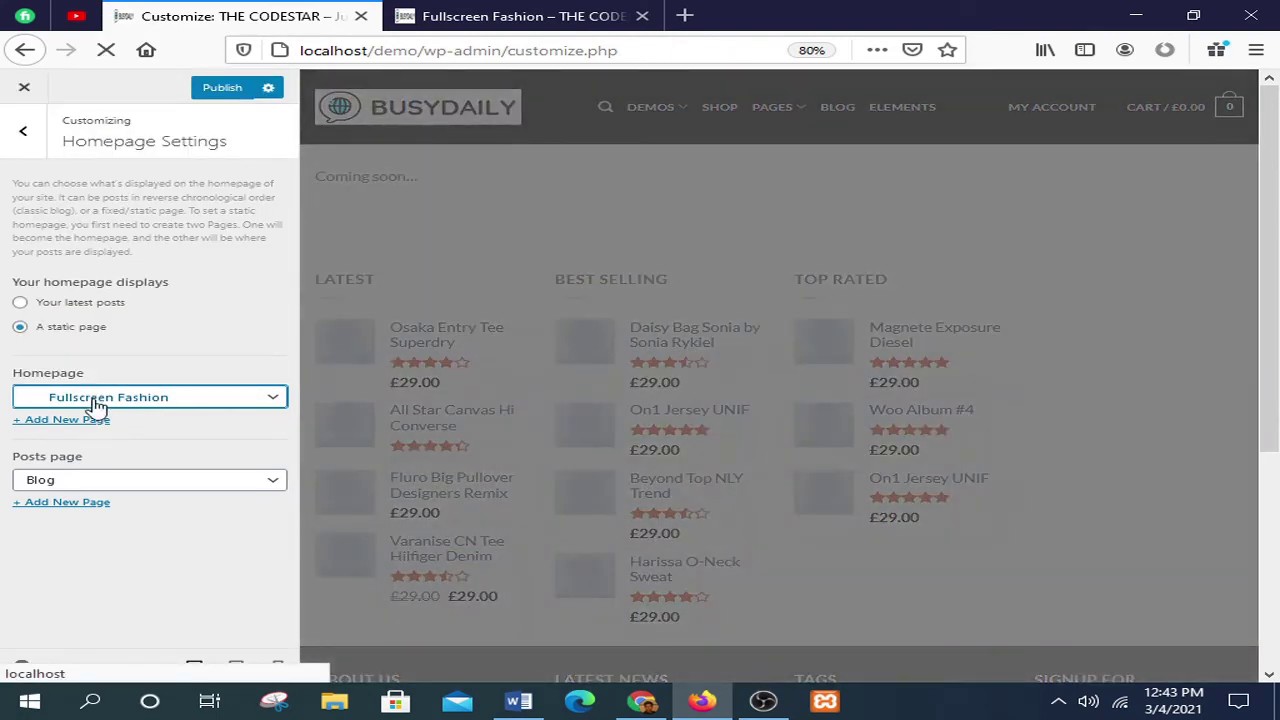
click(216, 100)
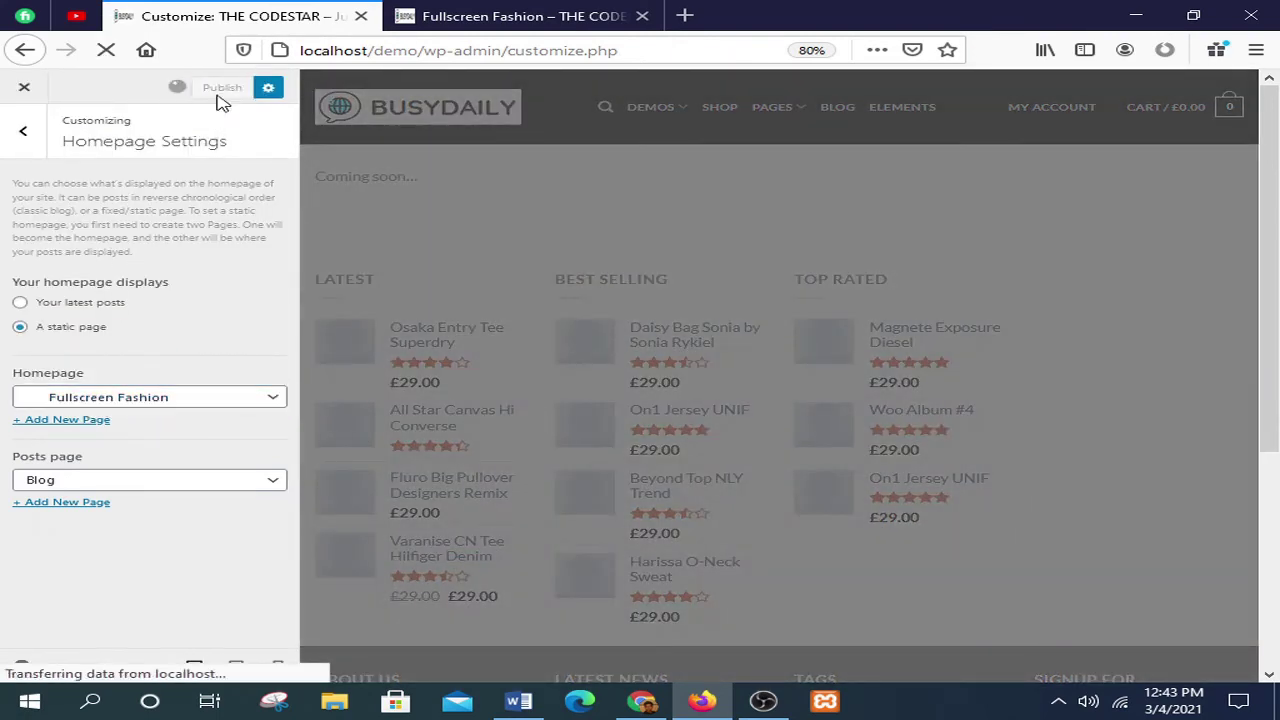
Load the live site's homepage and scroll through it to verify the change
click(457, 24)
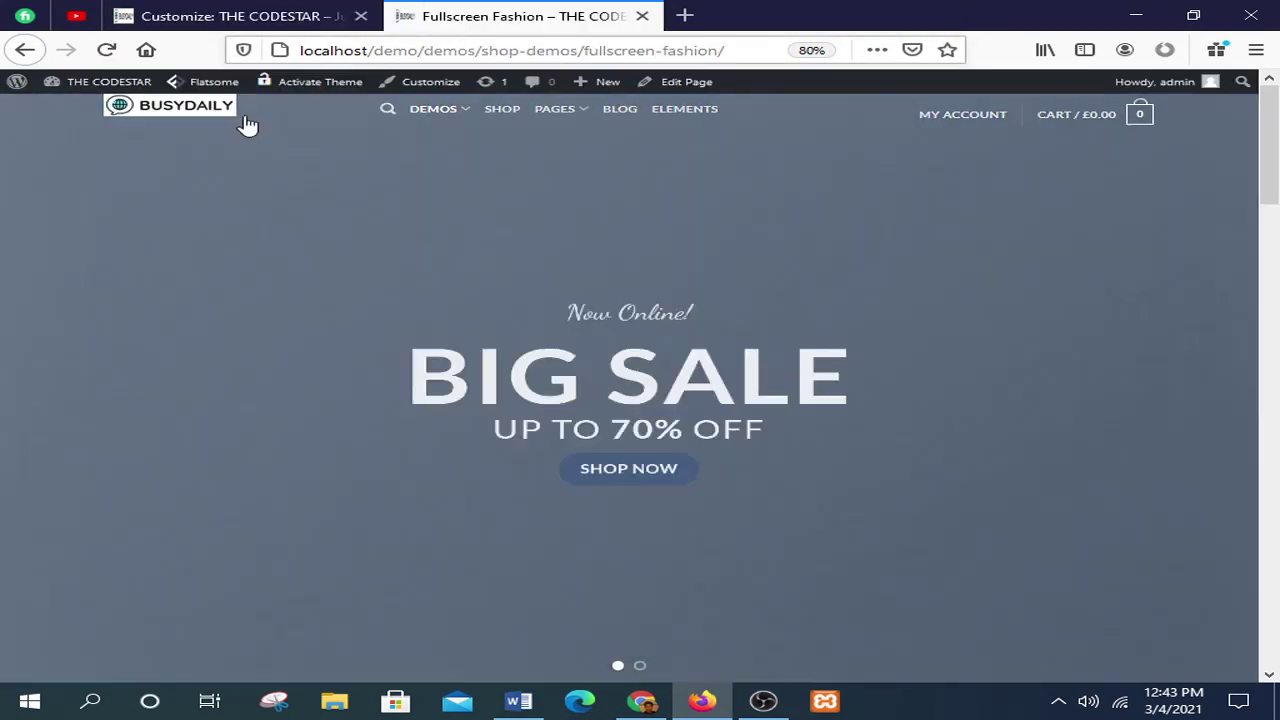
click(230, 113)
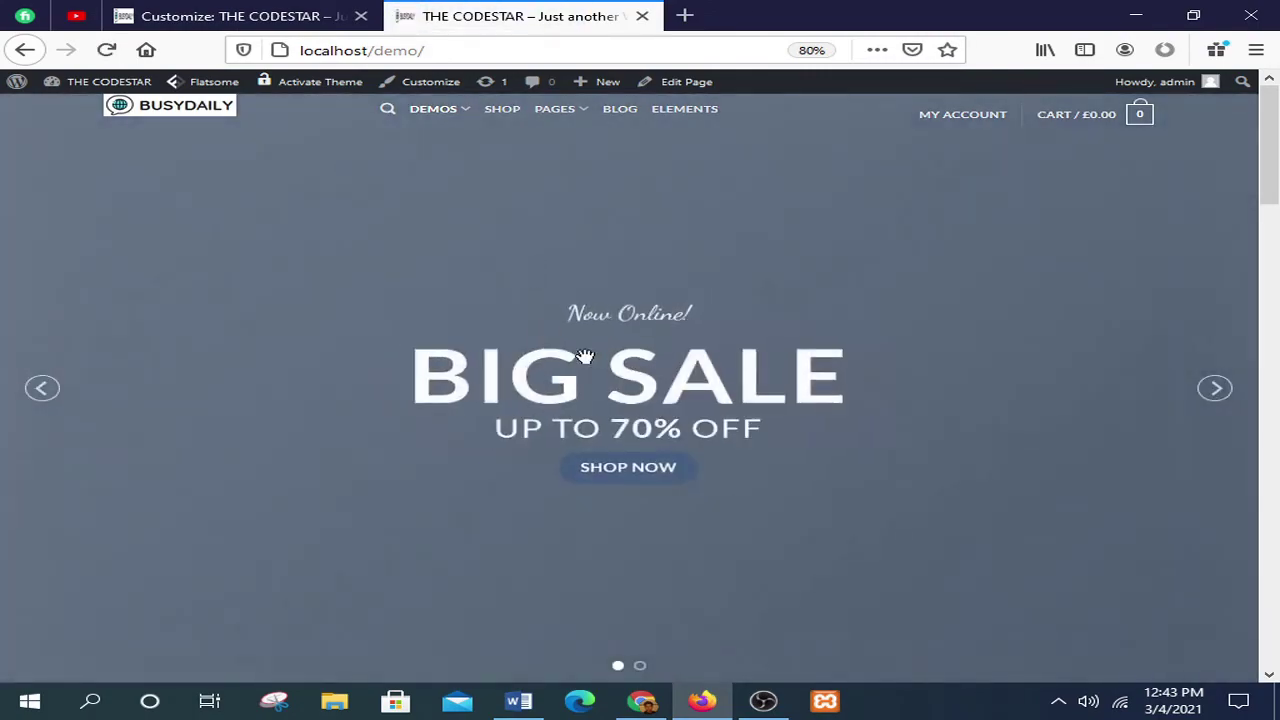
scroll(623, 380, down, 15)
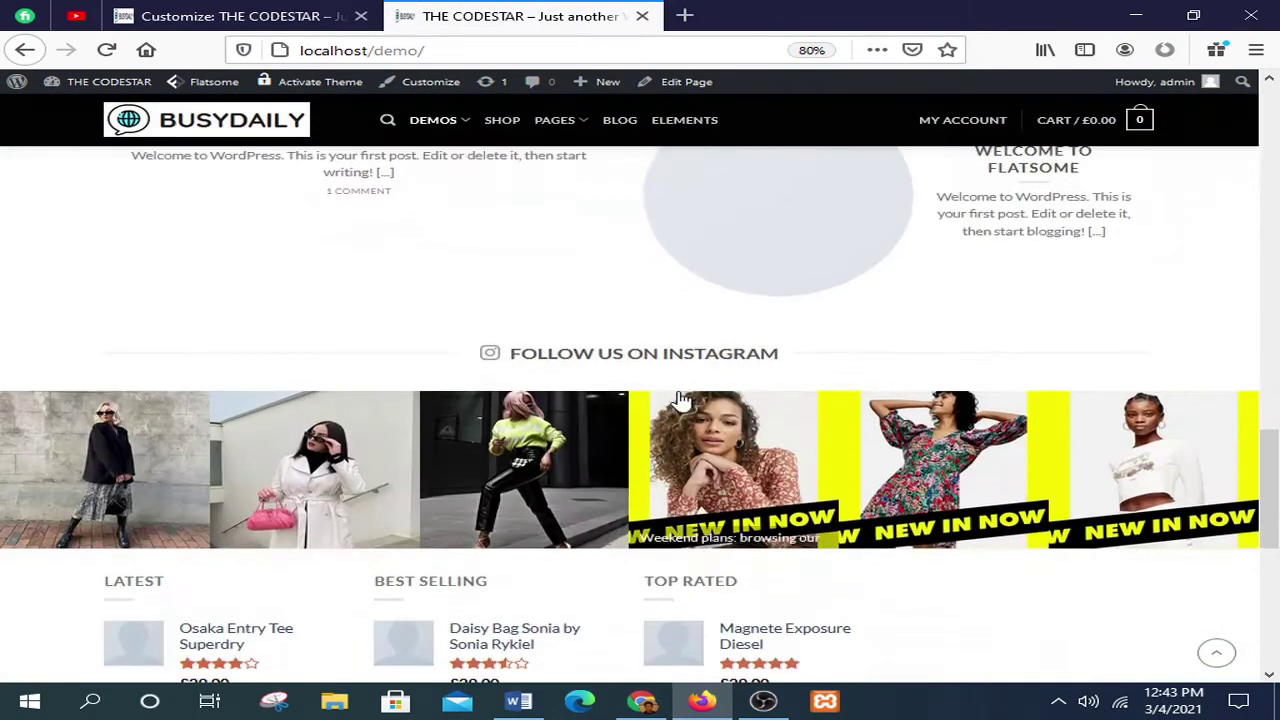
scroll(680, 403, down, 4)
scroll(675, 405, up, 3)
scroll(697, 393, up, 5)
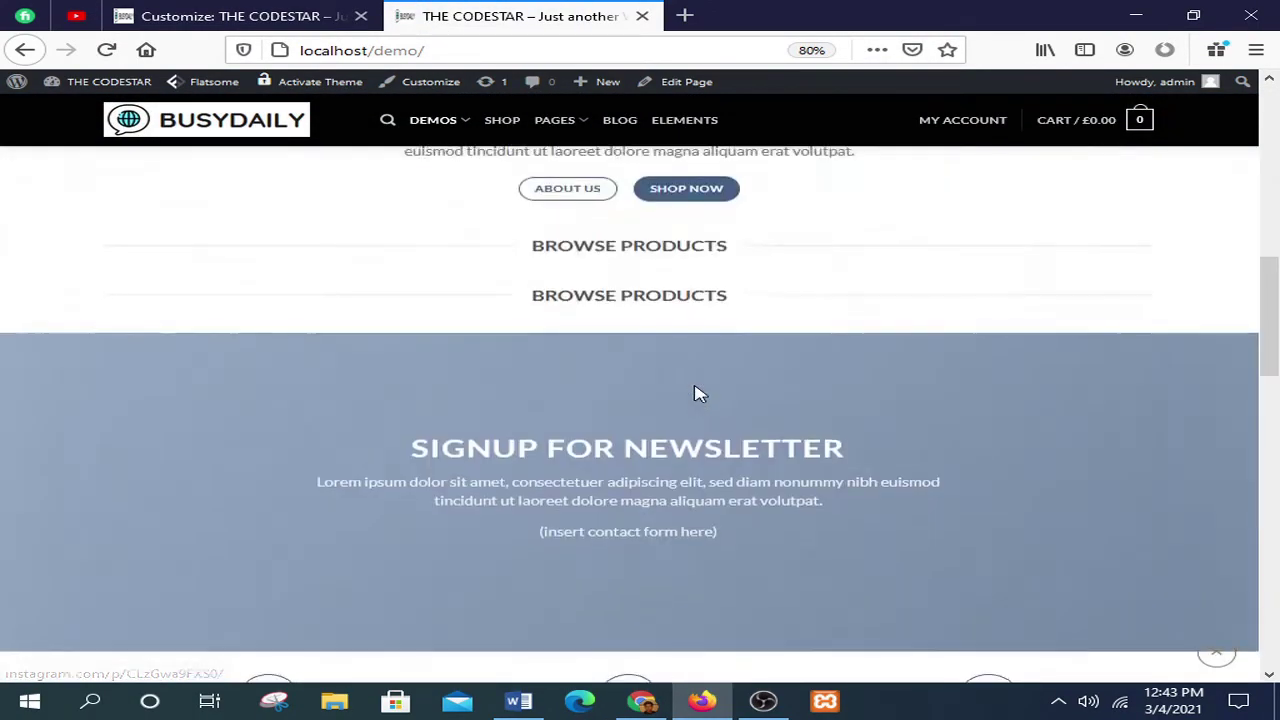
scroll(640, 360, up, 10)
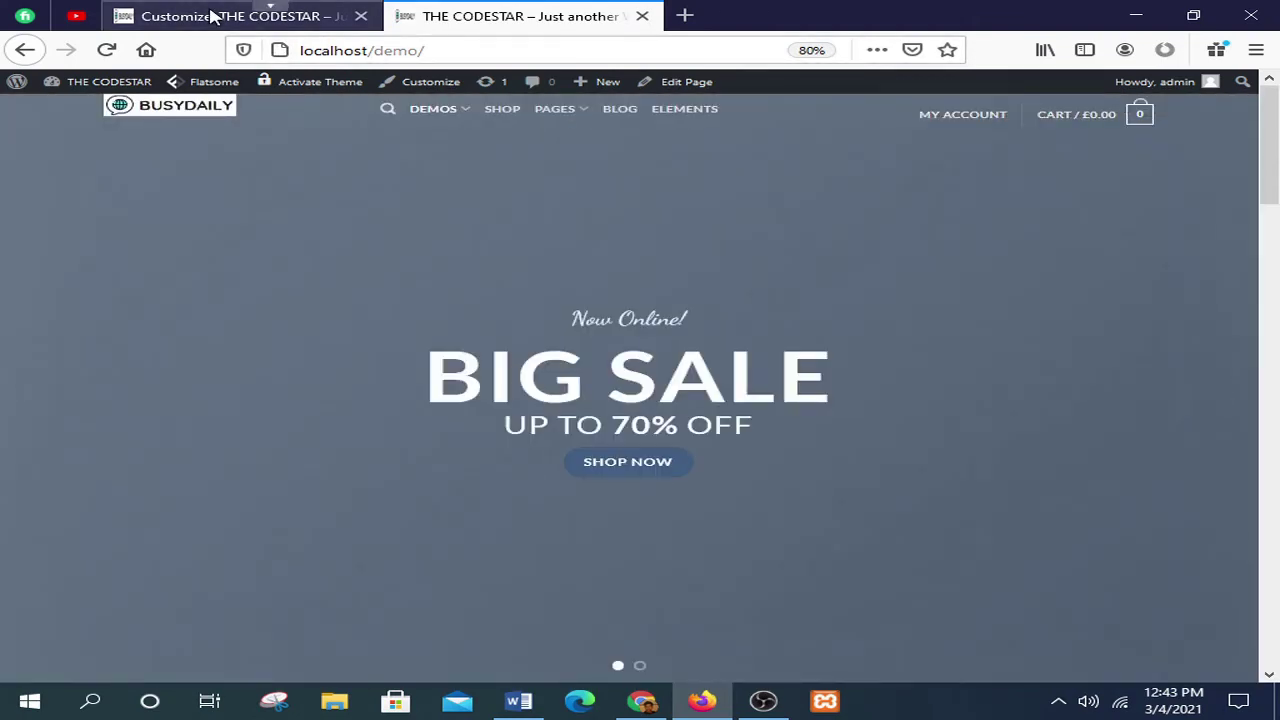
Confirm the Homepage dropdown still shows Fullscreen Fashion and go back to the main sections
click(213, 16)
click(194, 404)
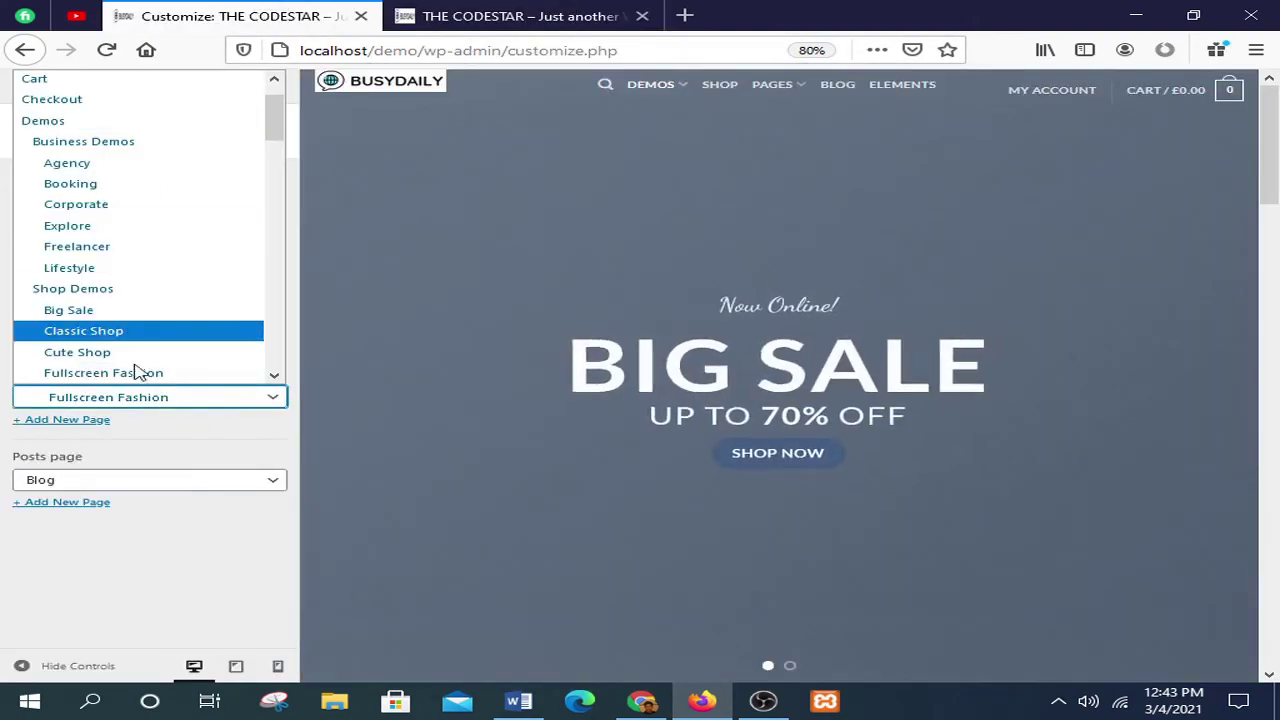
scroll(160, 320, down, 5)
scroll(160, 300, down, 5)
click(163, 508)
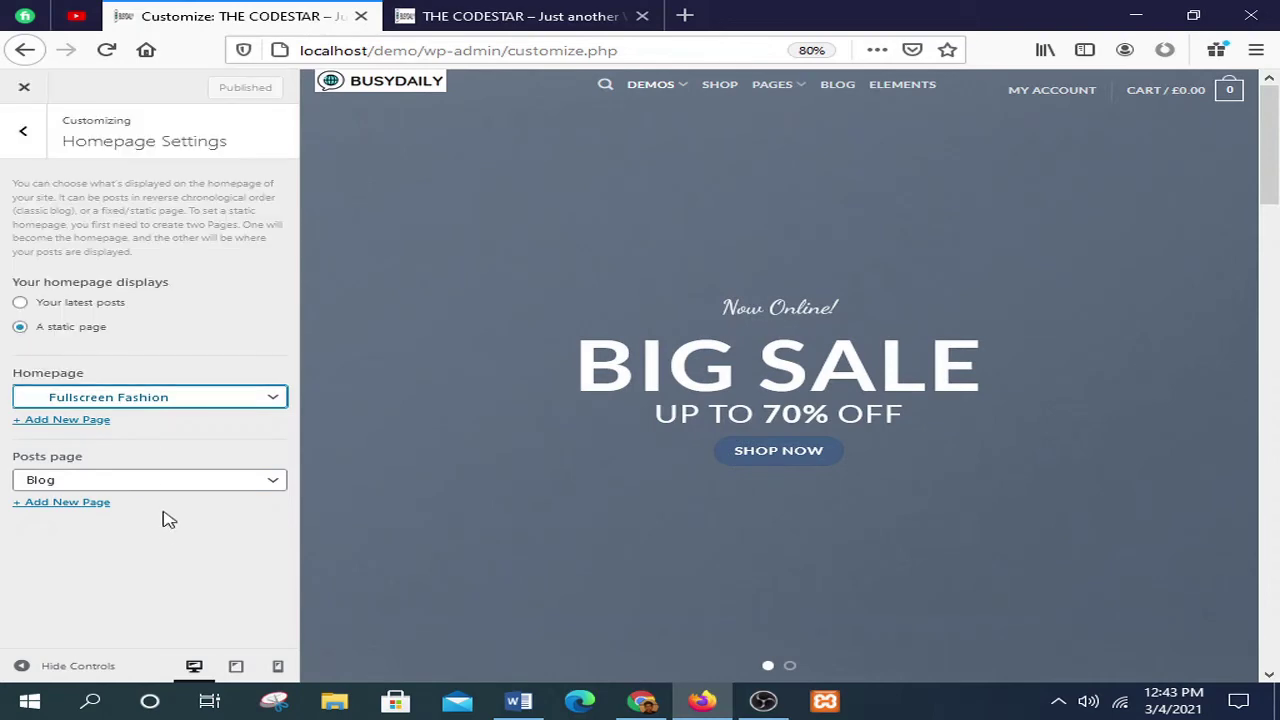
click(40, 157)
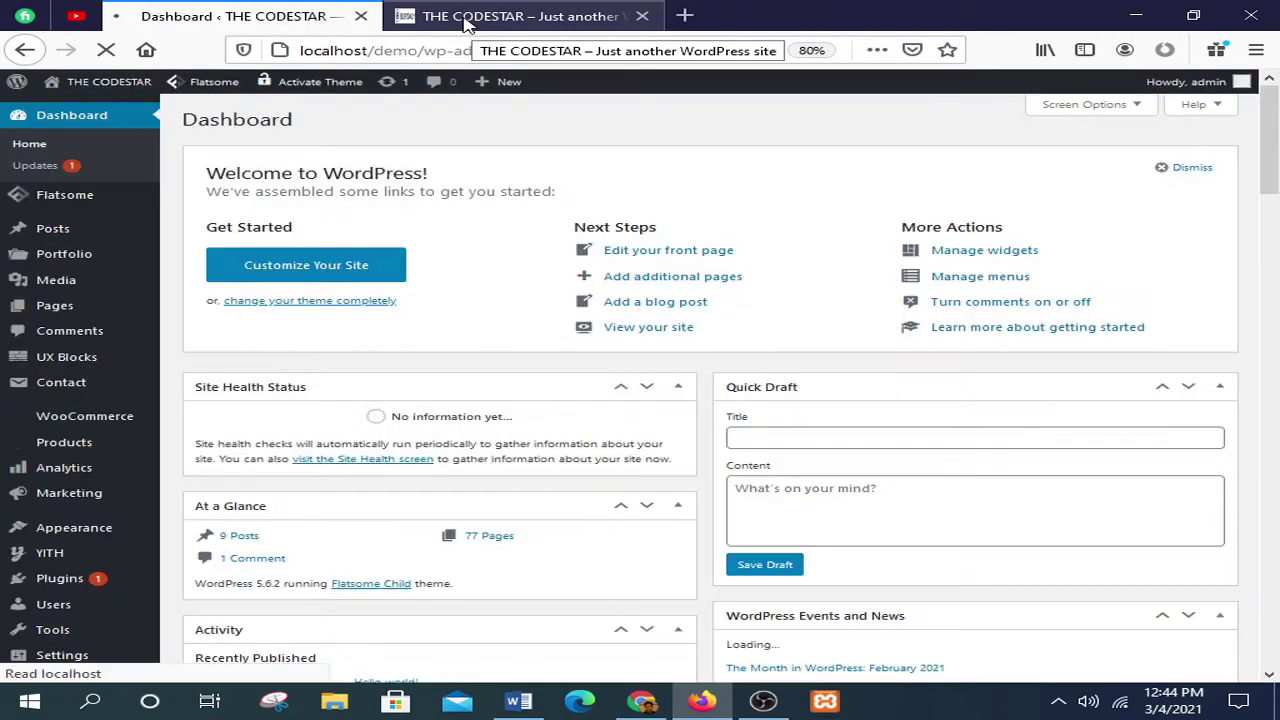
Add 5 × All Star Print Ox Converse to the cart from the shop's Quick View (£145.00)
click(445, 20)
scroll(788, 358, down, 10)
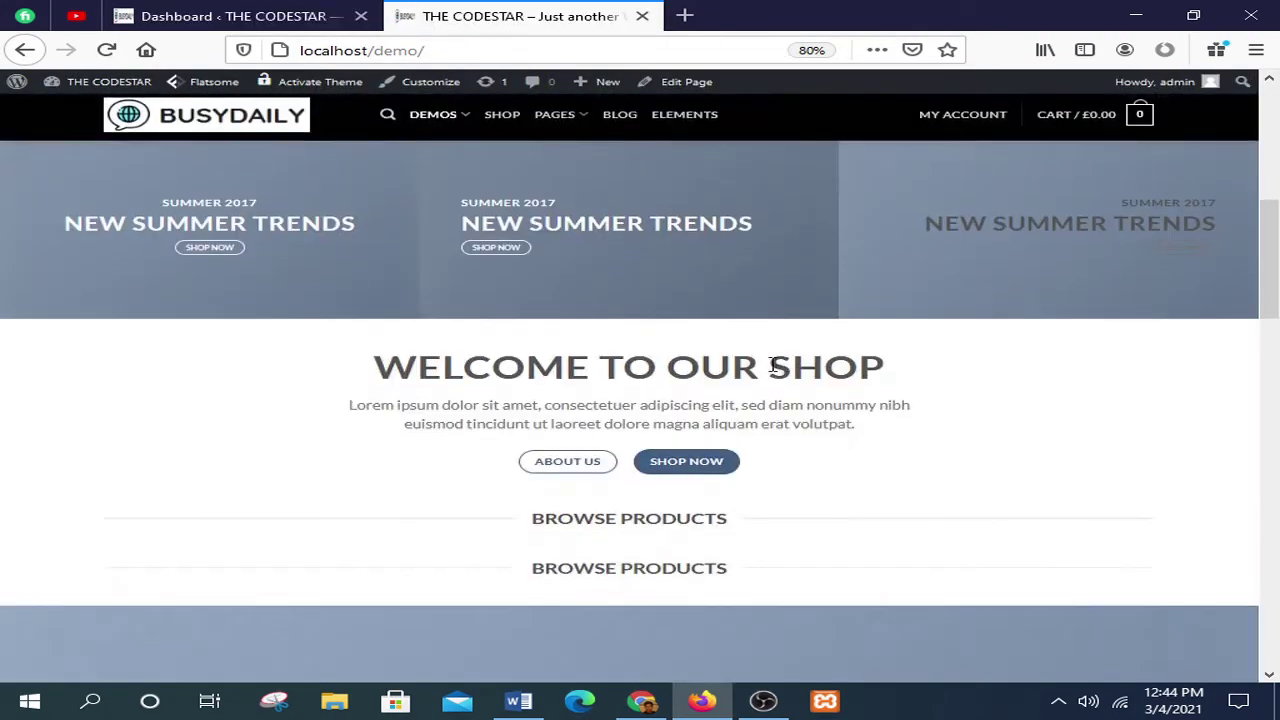
click(499, 126)
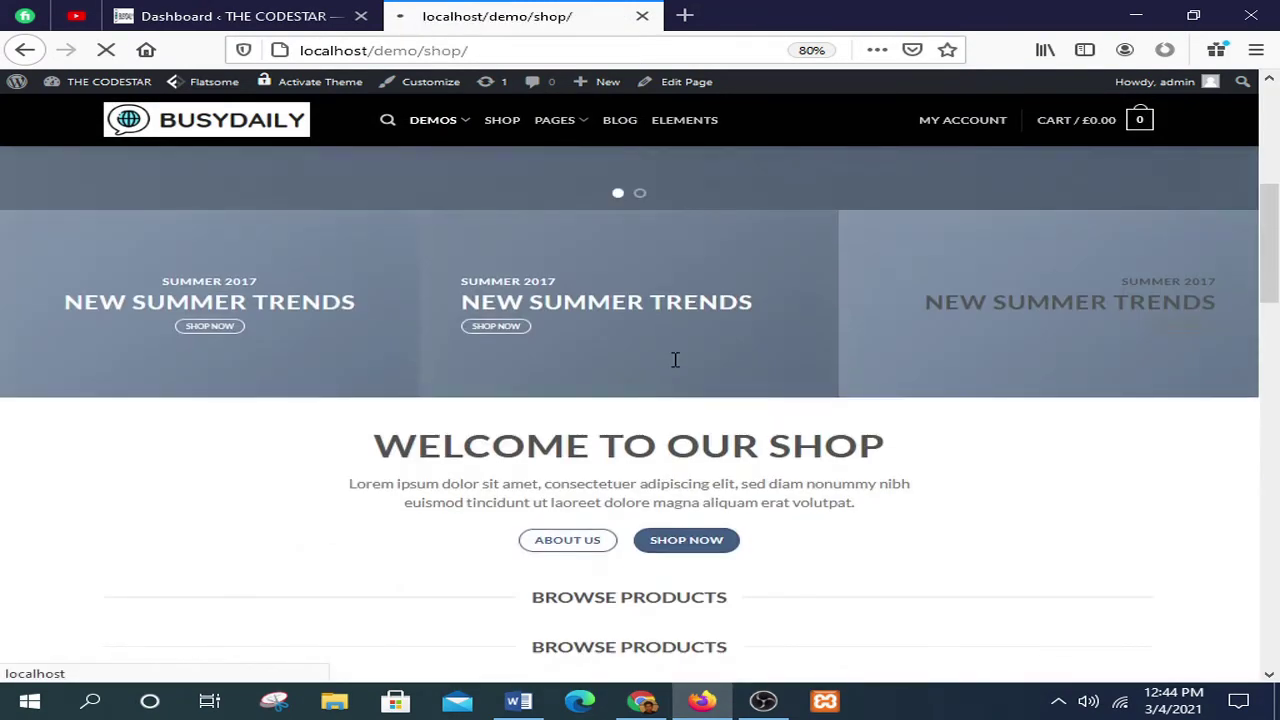
scroll(580, 457, down, 3)
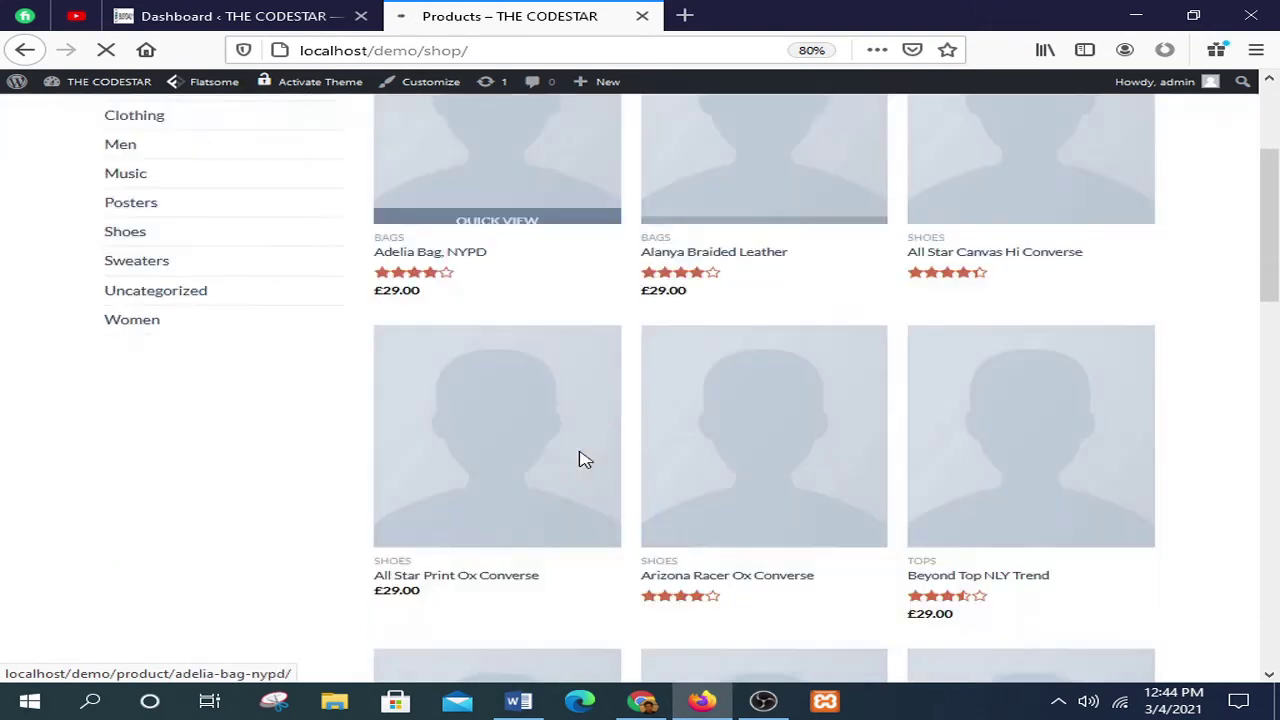
mouse_move(475, 376)
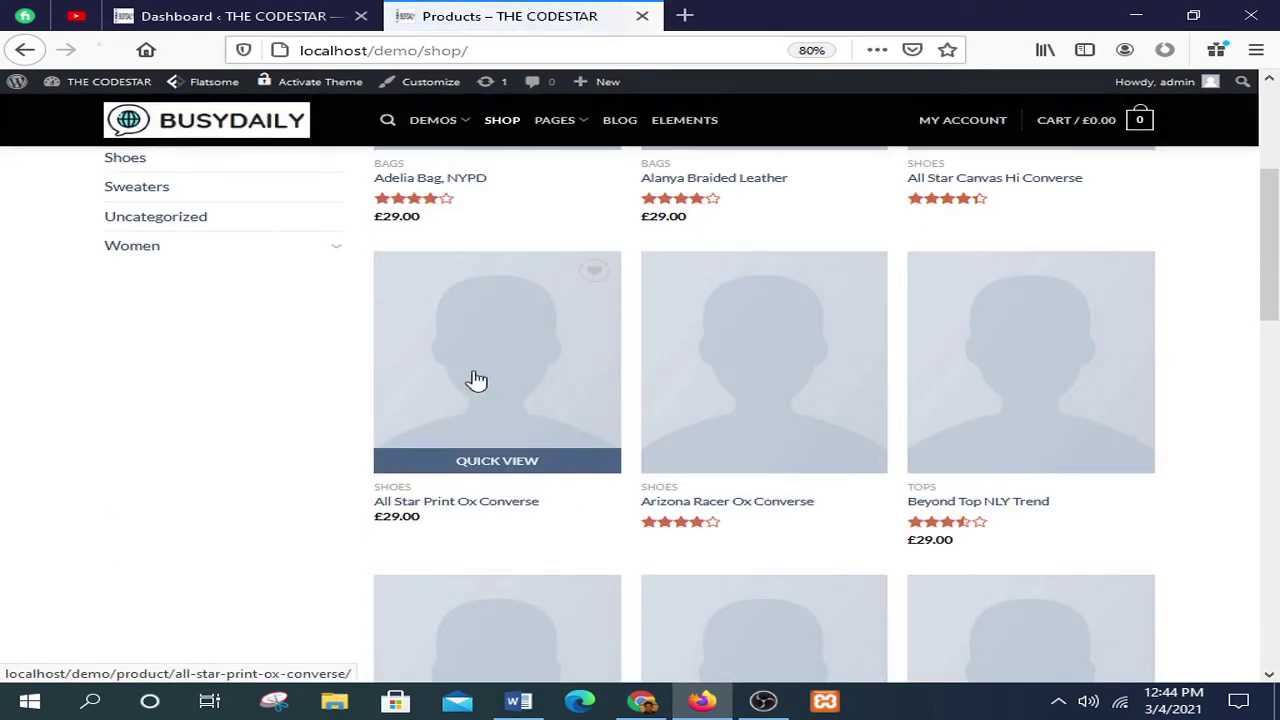
click(505, 462)
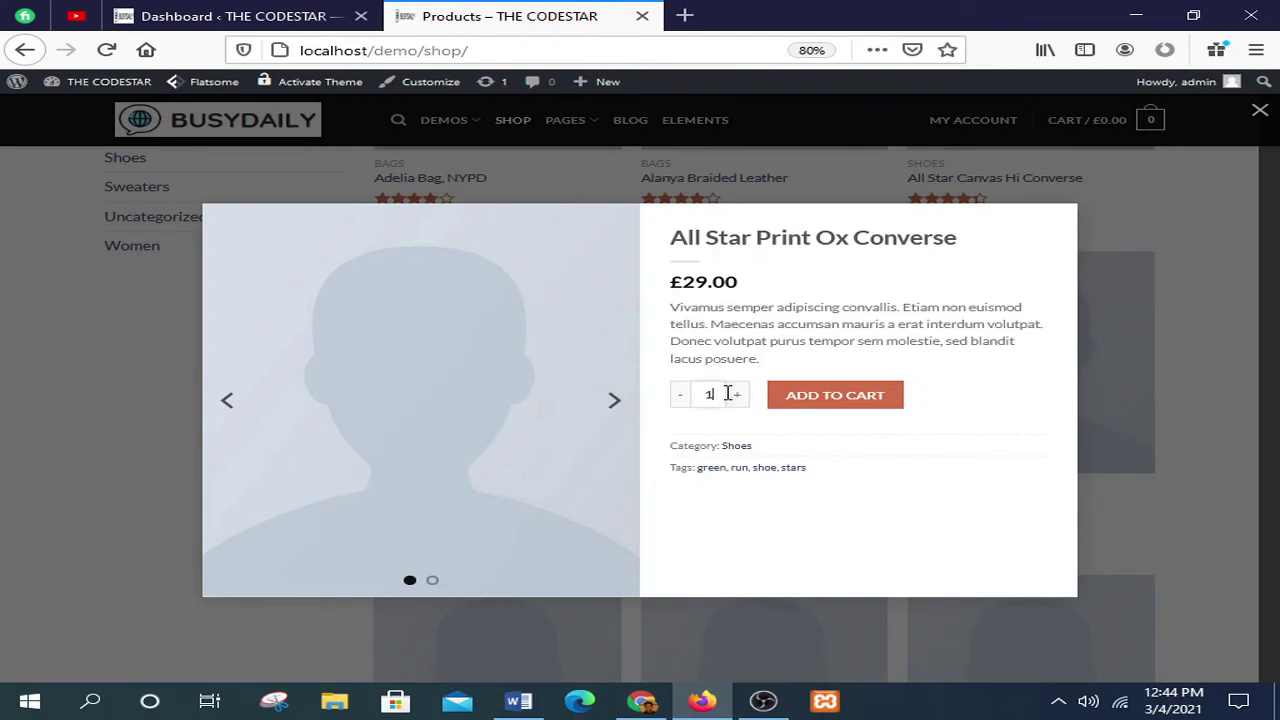
click(737, 396)
click(866, 400)
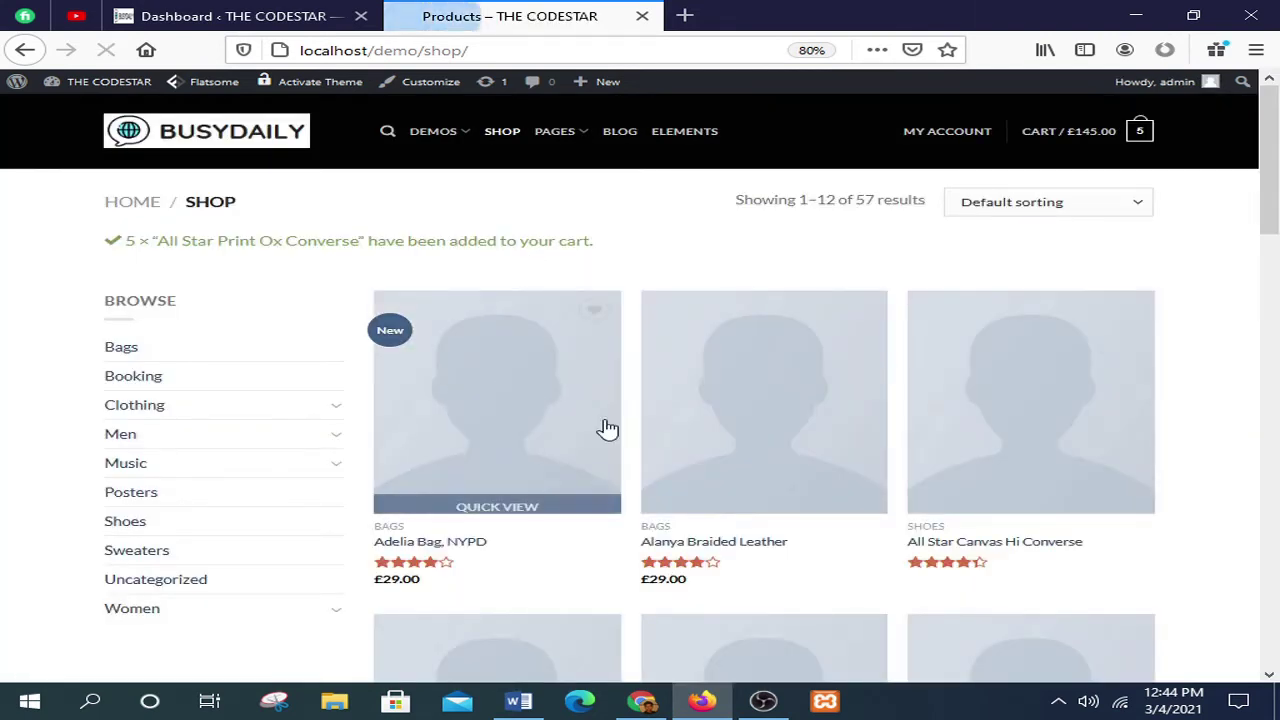
mouse_move(1100, 140)
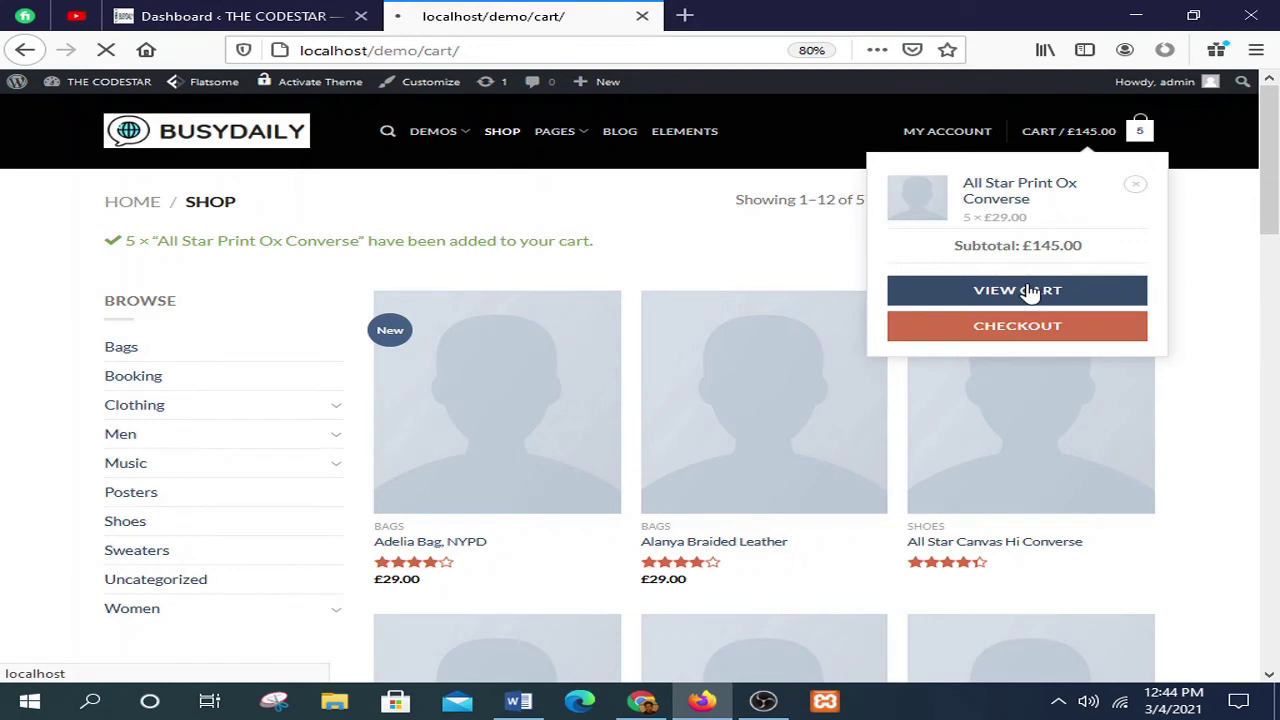
Proceed from the £145.00 cart to the checkout page
scroll(475, 428, down, 1)
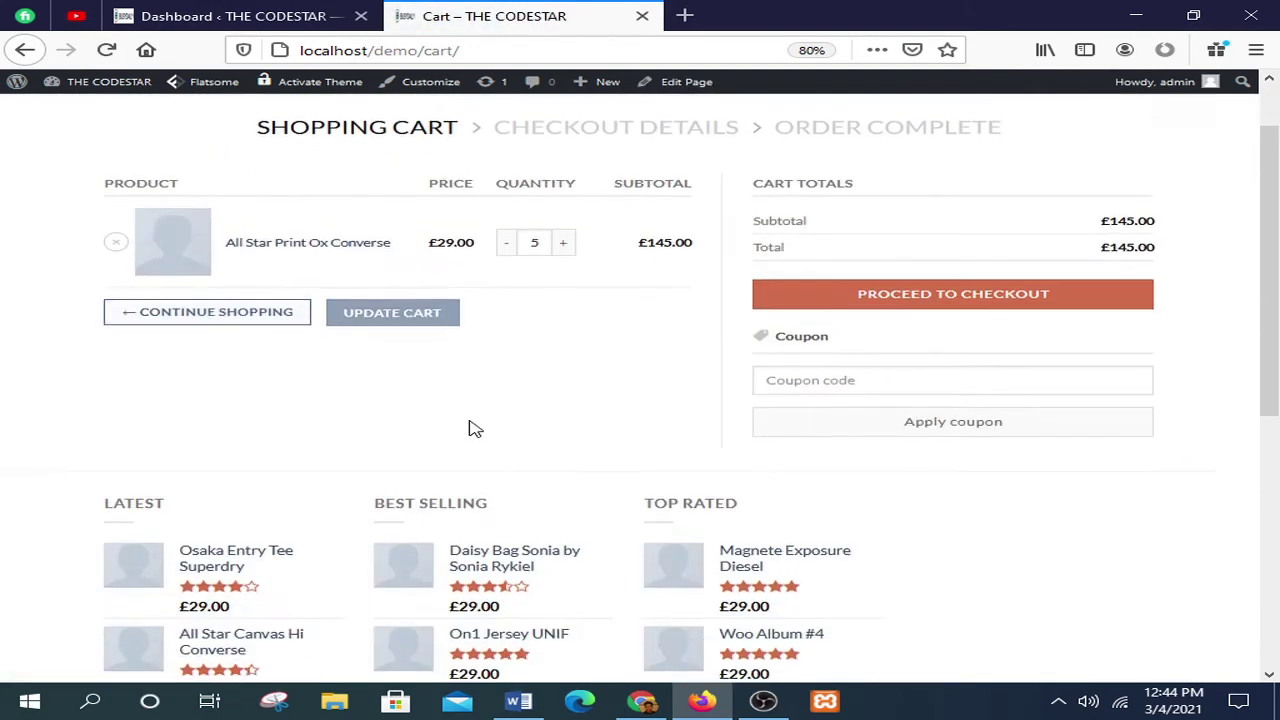
scroll(470, 420, up, 1)
click(908, 390)
scroll(580, 346, down, 5)
scroll(677, 360, up, 5)
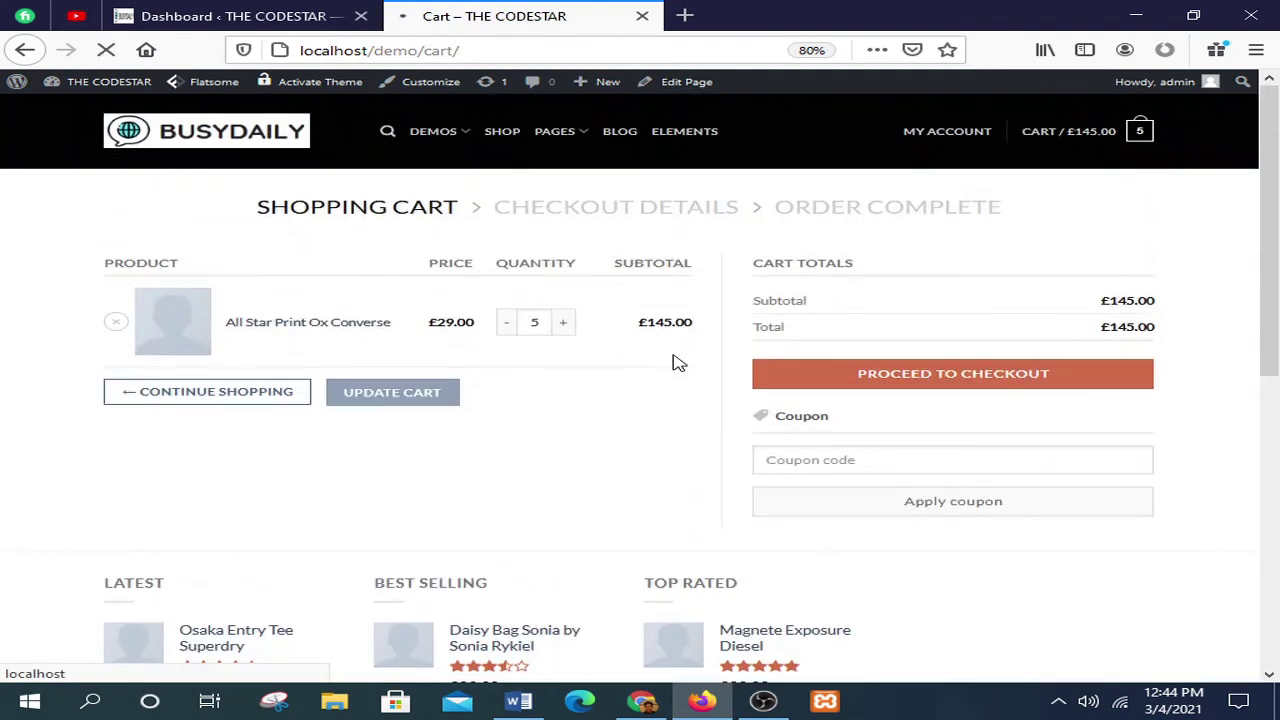
click(957, 391)
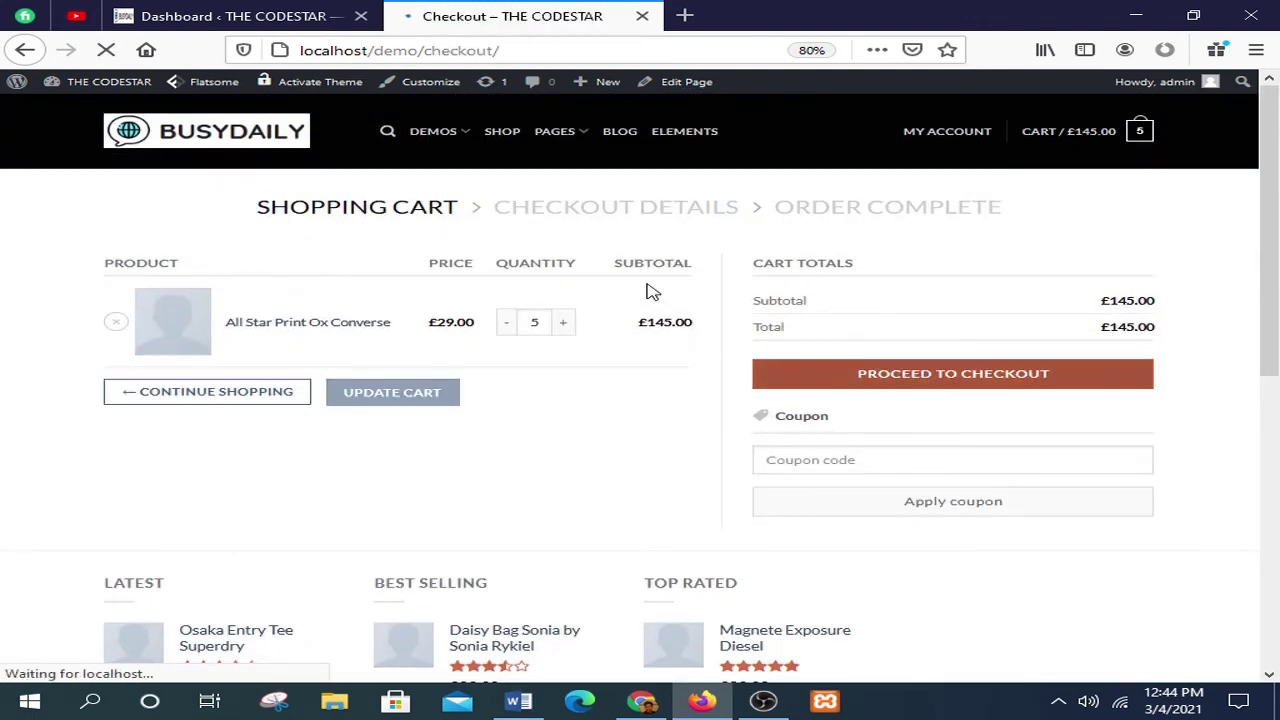
Step through the billing name and company fields, leaving Country as United Kingdom (UK)
click(234, 358)
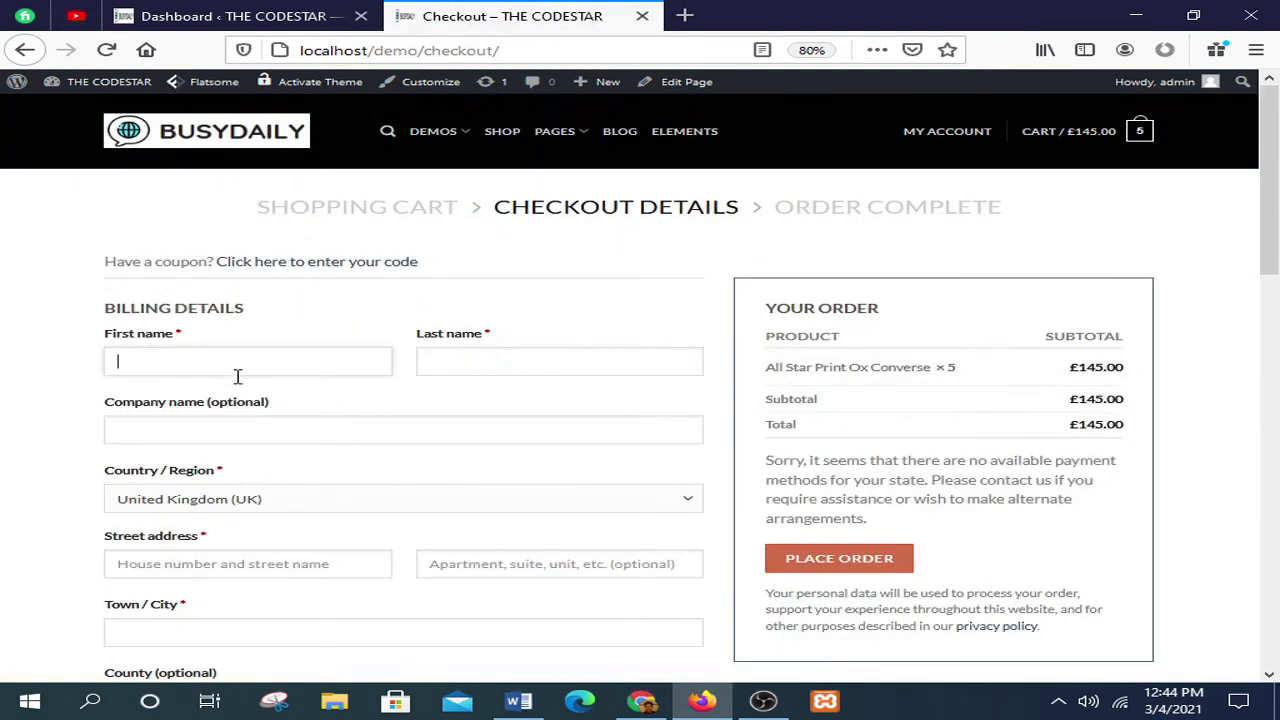
click(487, 370)
click(379, 425)
scroll(377, 437, down, 3)
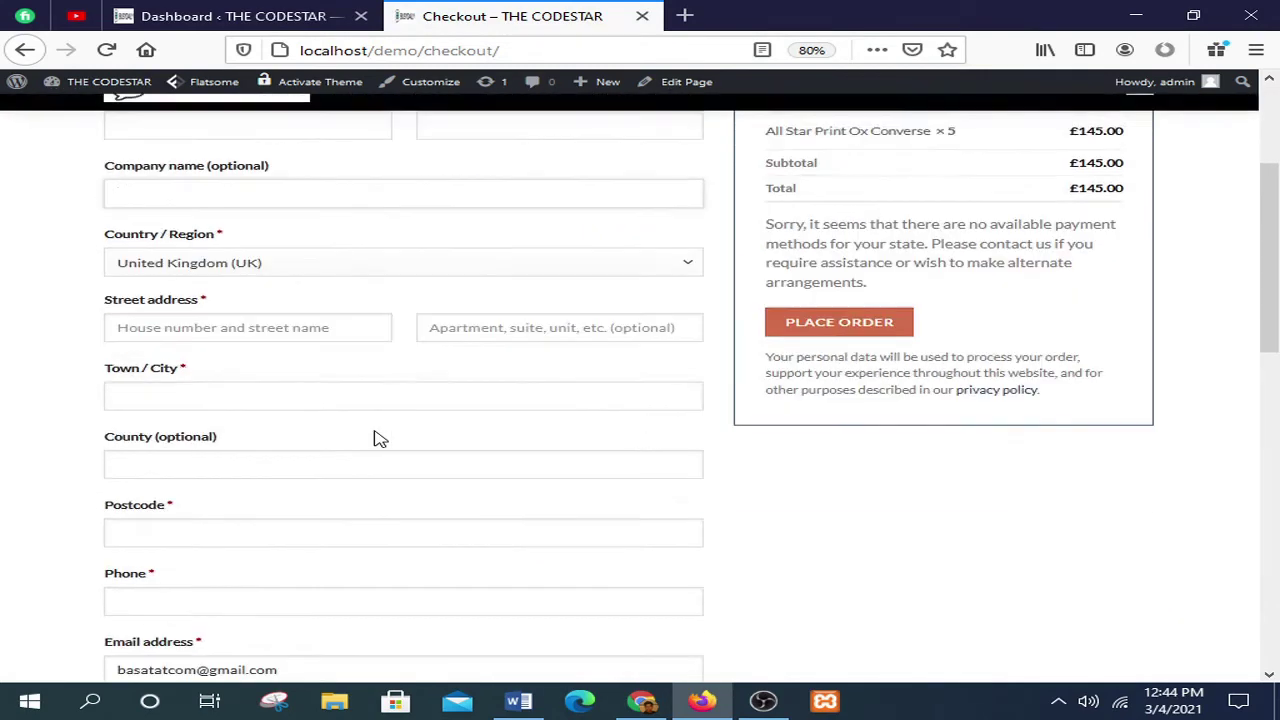
click(303, 262)
click(80, 241)
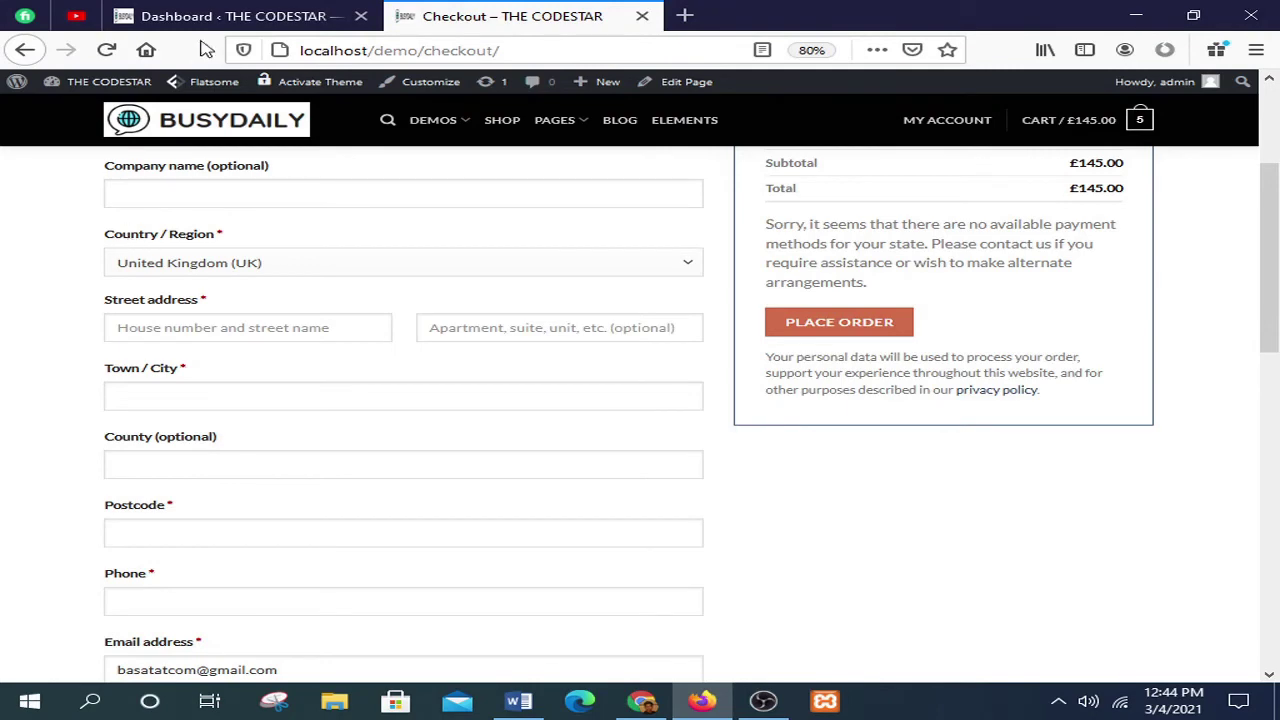
Return to the WordPress admin Dashboard tab to reach the WooCommerce menu
click(215, 16)
scroll(70, 375, down, 3)
mouse_move(62, 398)
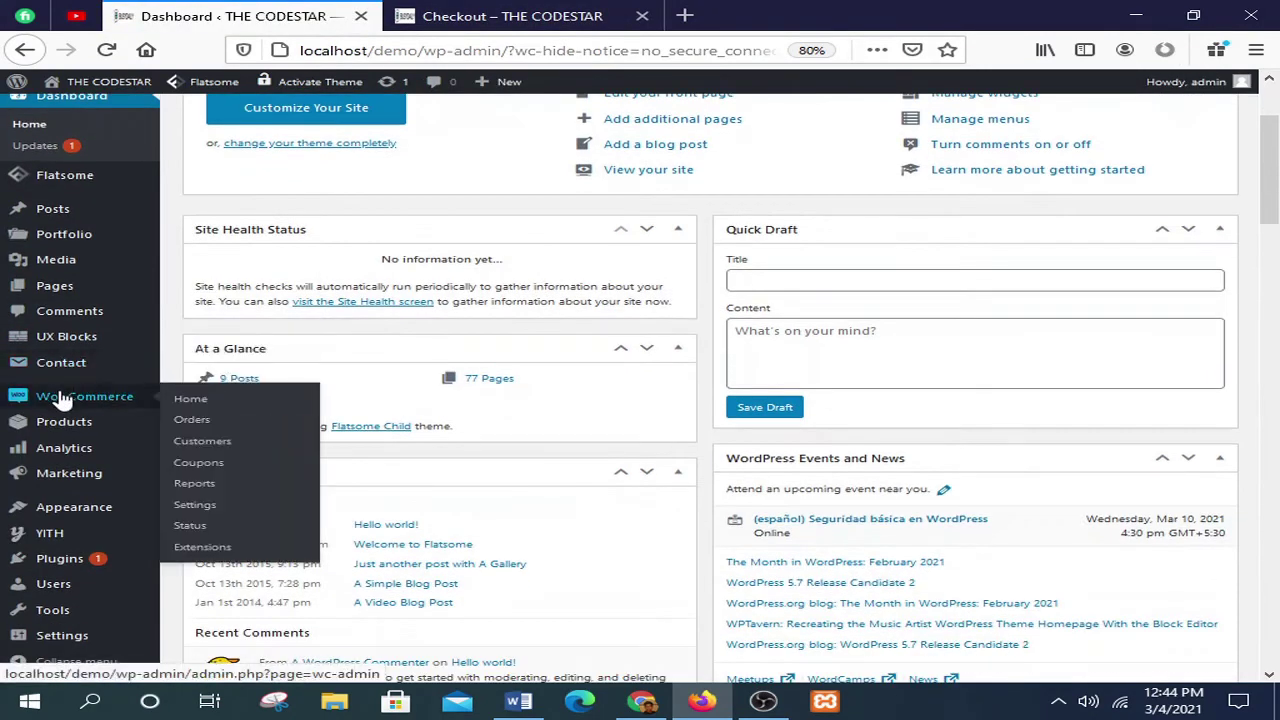
Open WooCommerce Settings and compare it with the checkout's billing Country list
click(195, 505)
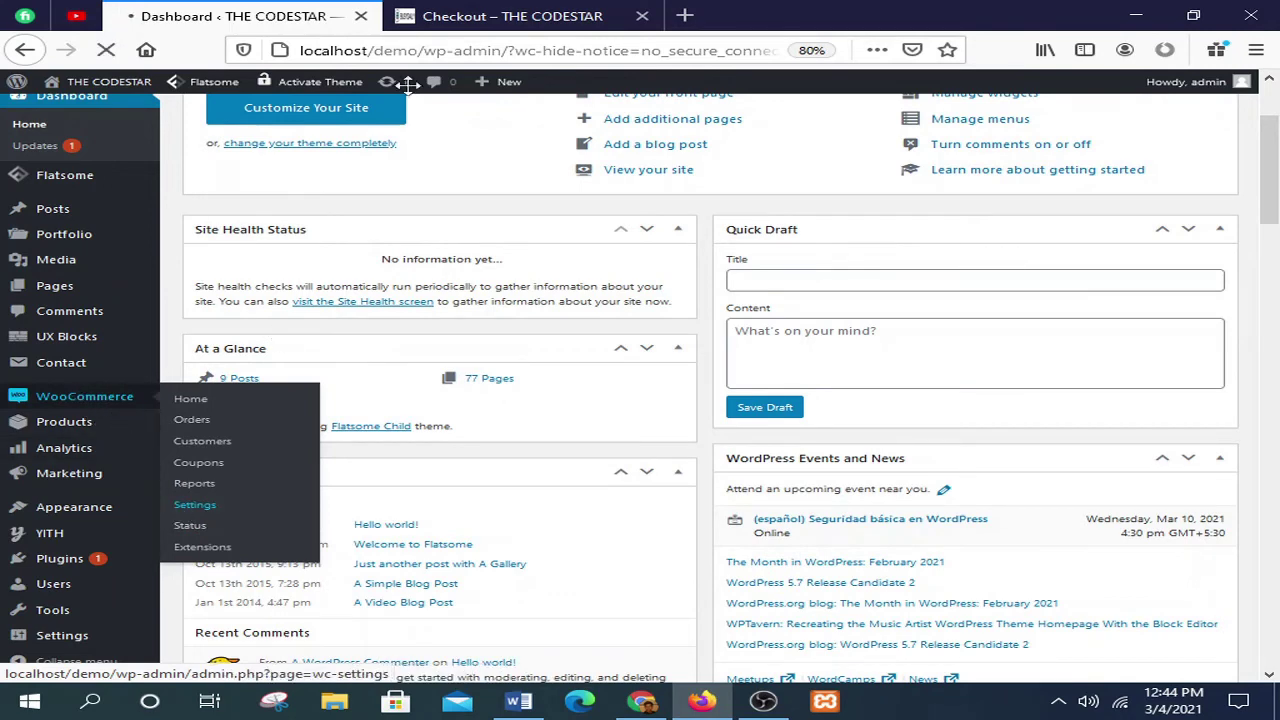
click(512, 16)
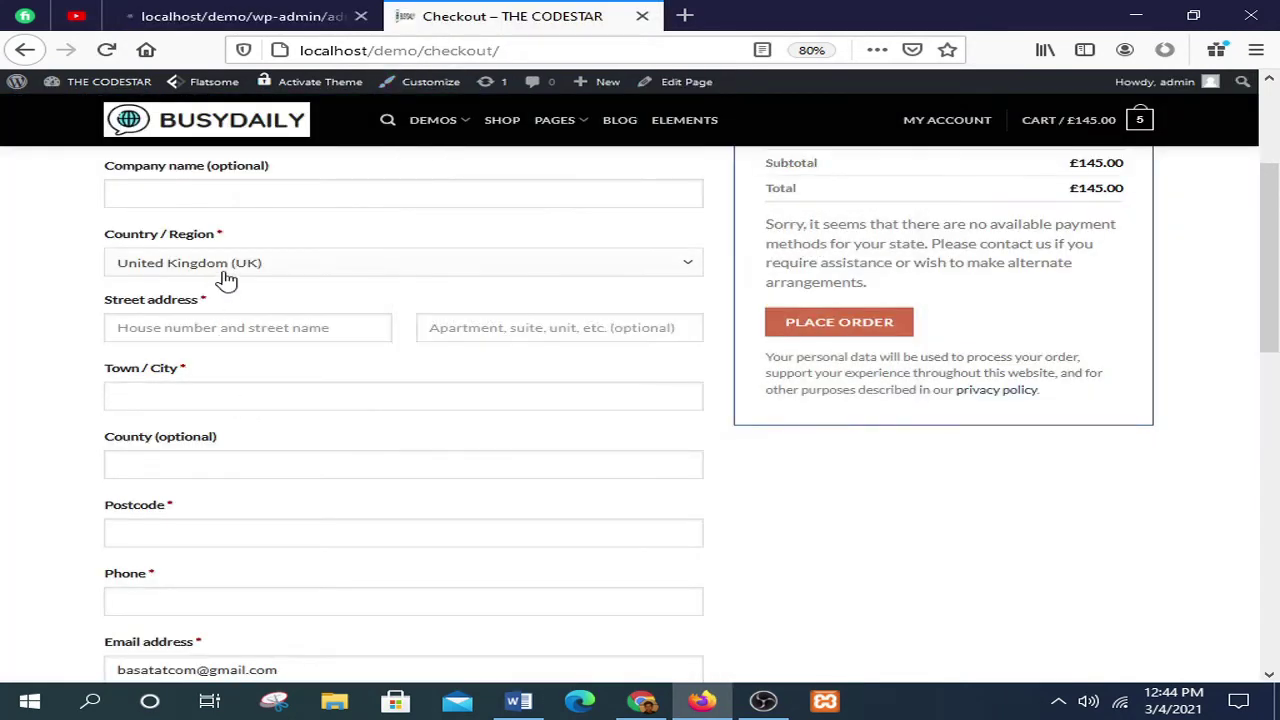
click(339, 262)
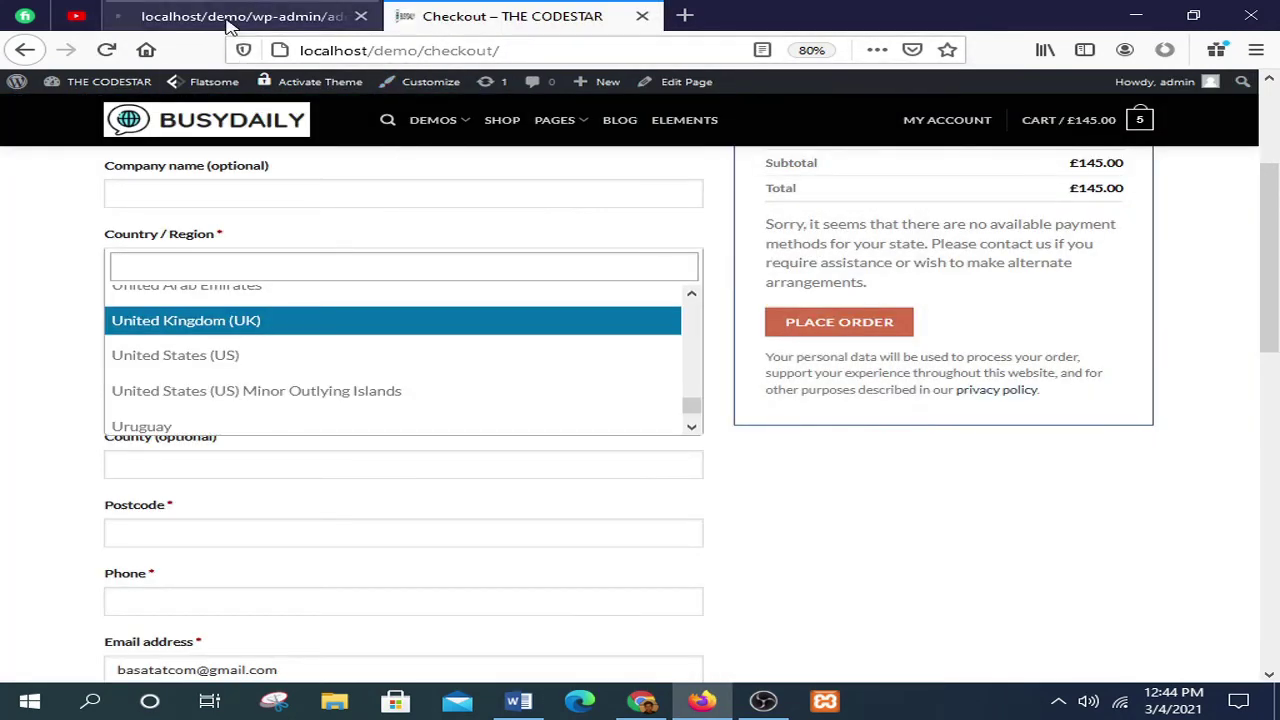
click(230, 22)
Close the checkout Country list keeping United Kingdom, then bring the Word document forward
click(463, 30)
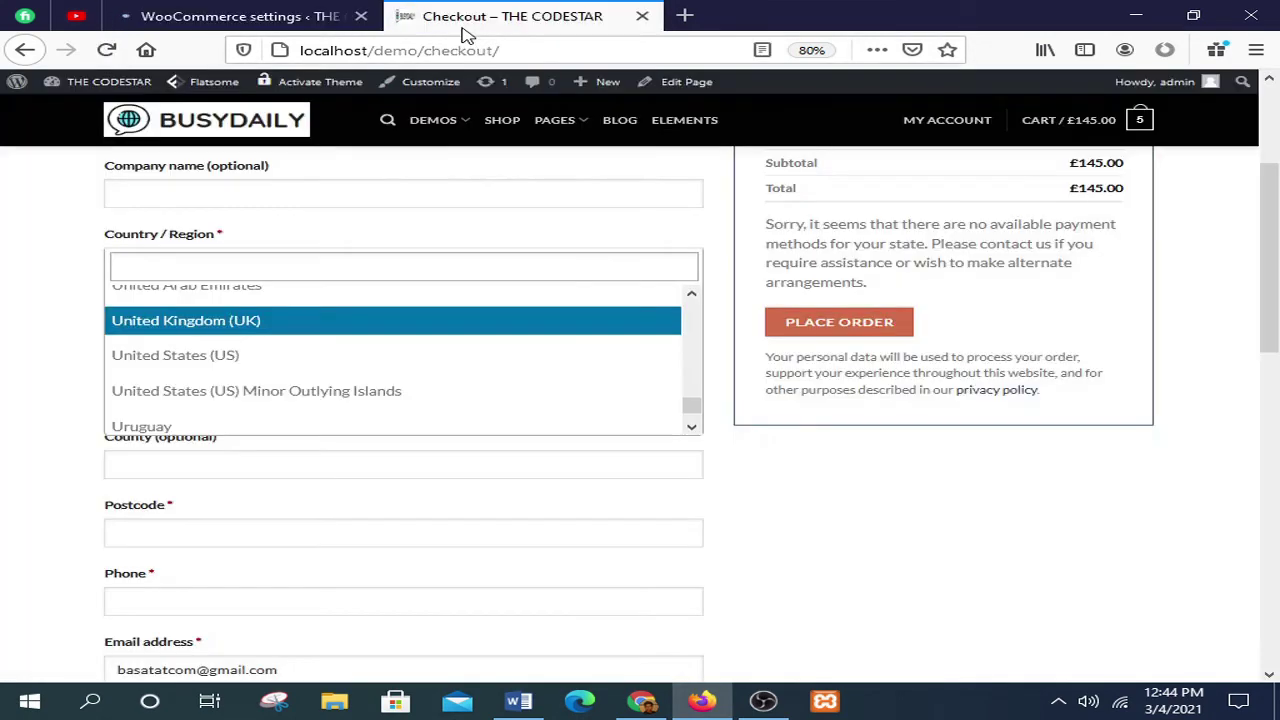
click(808, 551)
scroll(990, 490, up, 3)
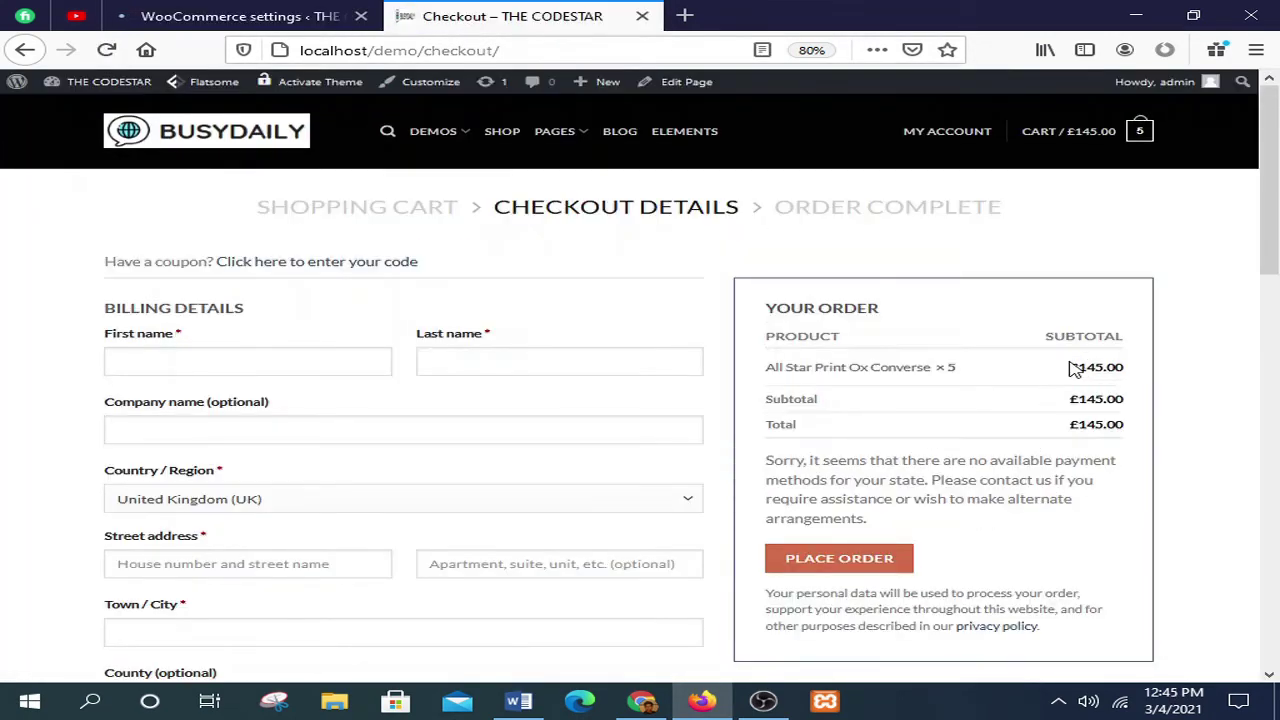
click(528, 704)
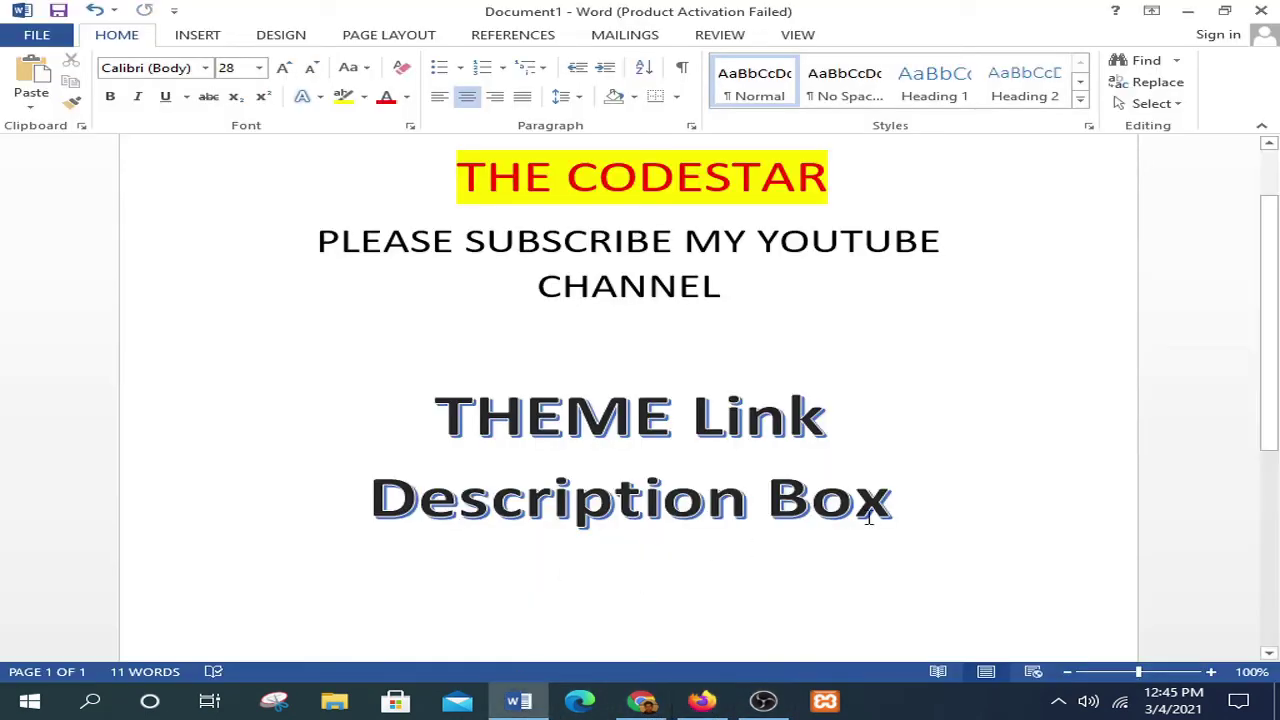
Add the line 'CURRENCY SETUP' under the THEME Link Description Box heading in Word
text(CURRENCY)
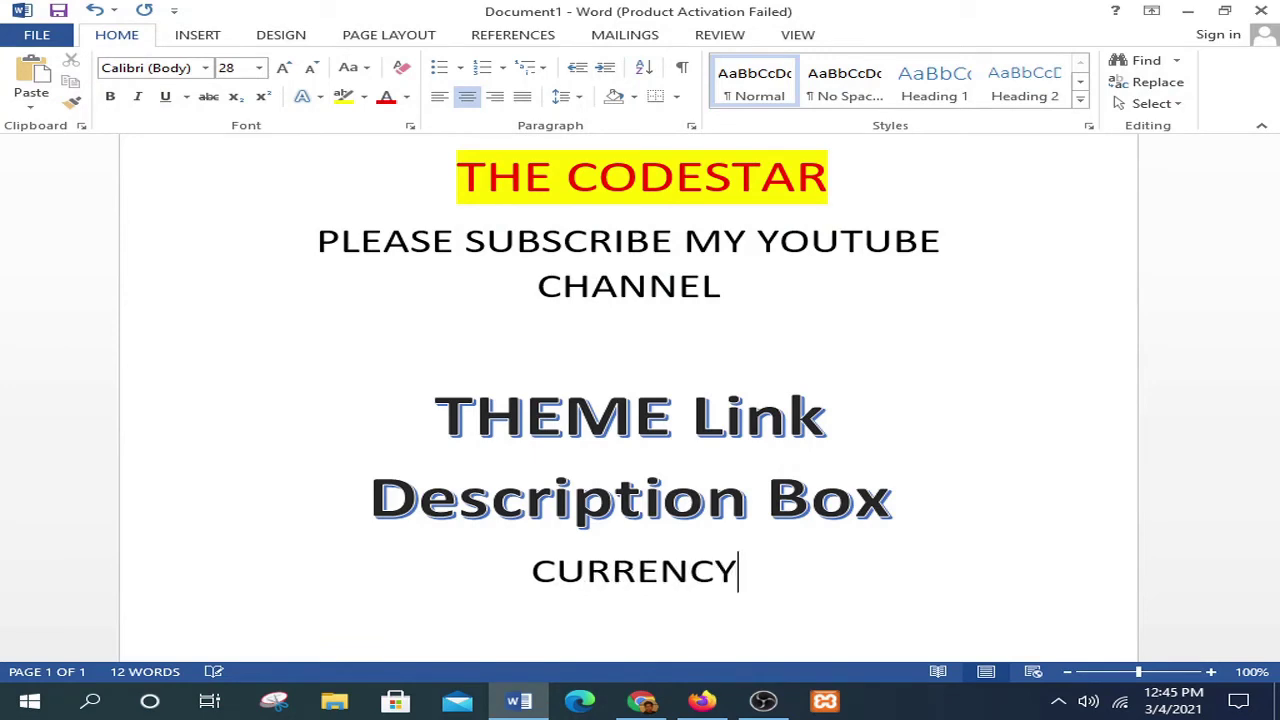
text( SE)
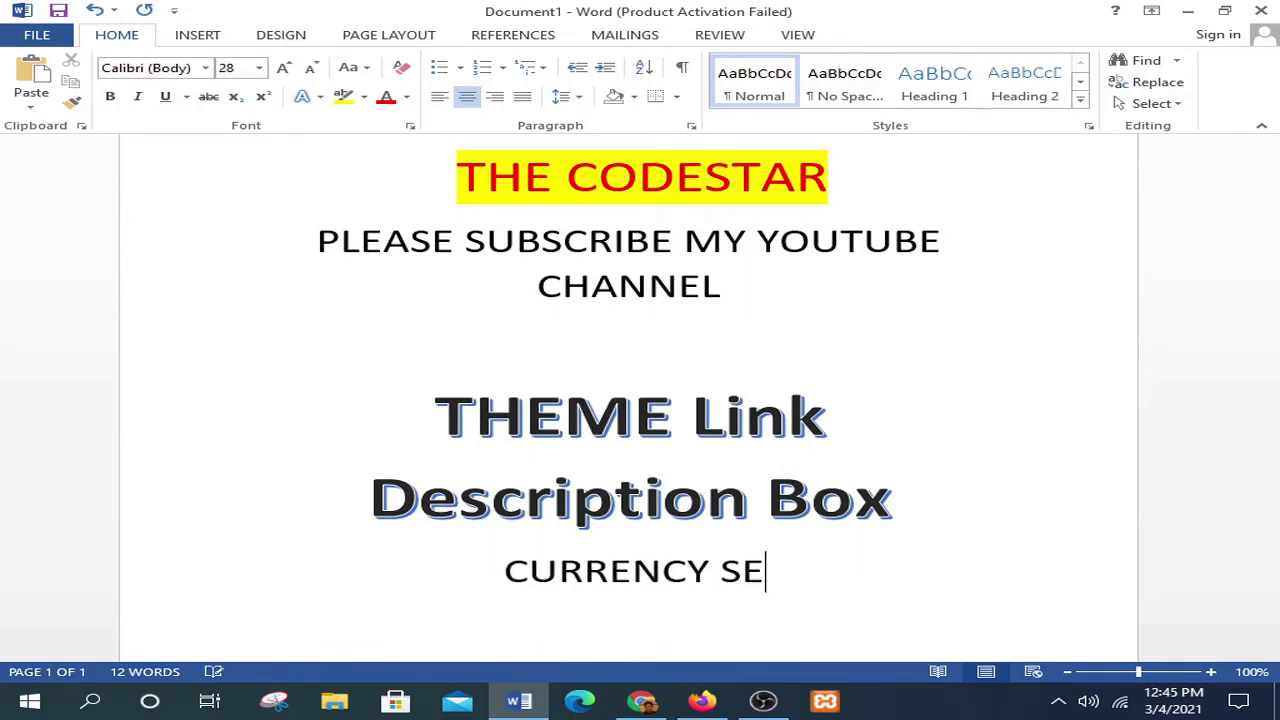
text(T)
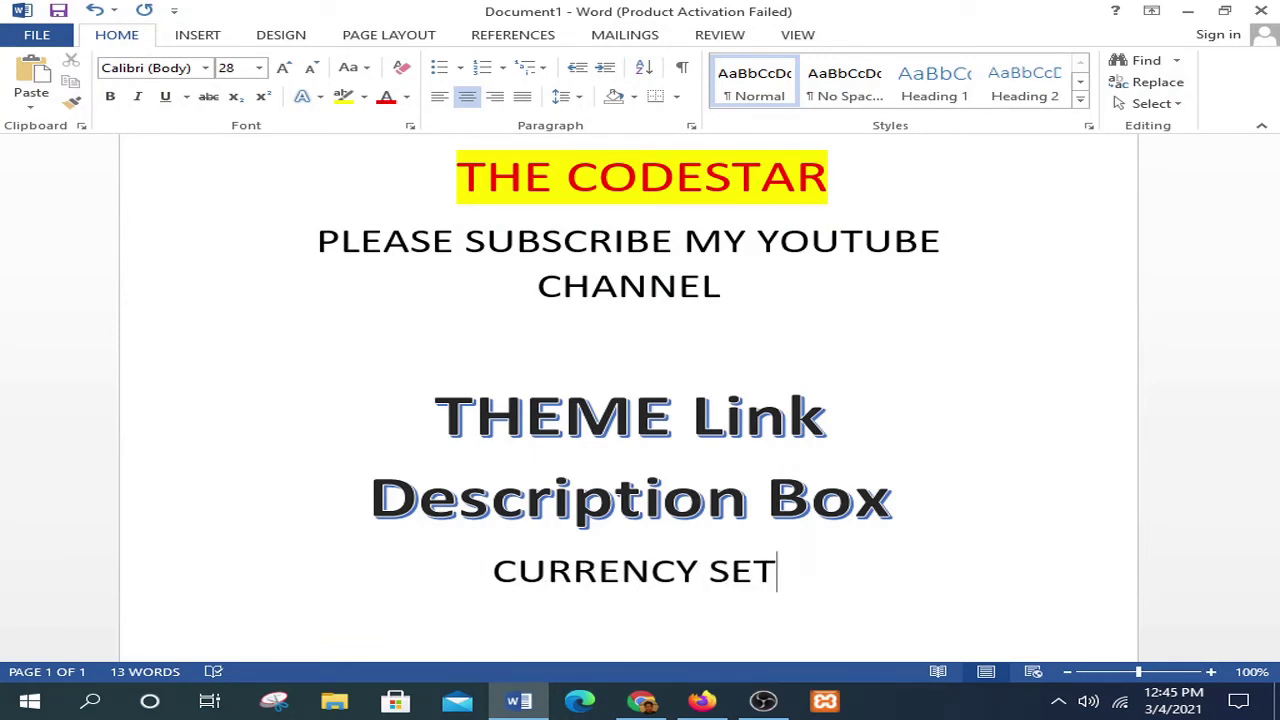
text(UP)
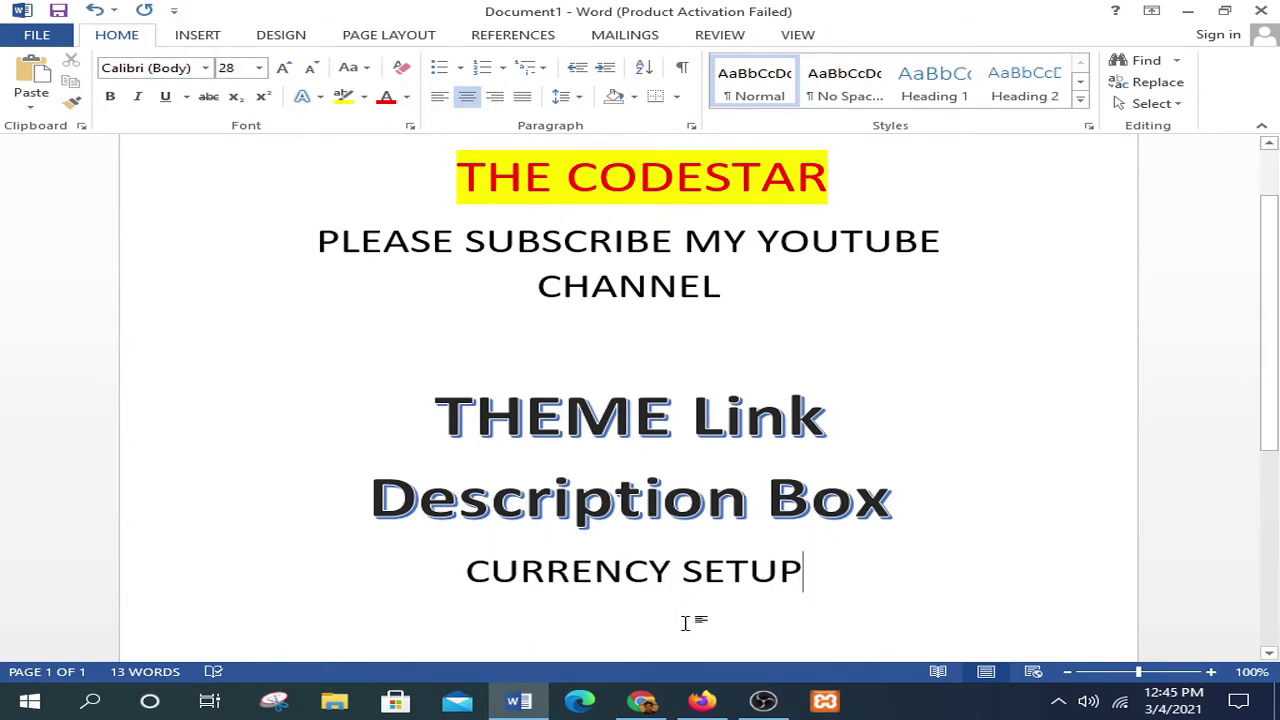
Set the WooCommerce store location to United States (US) — Alabama
click(1187, 11)
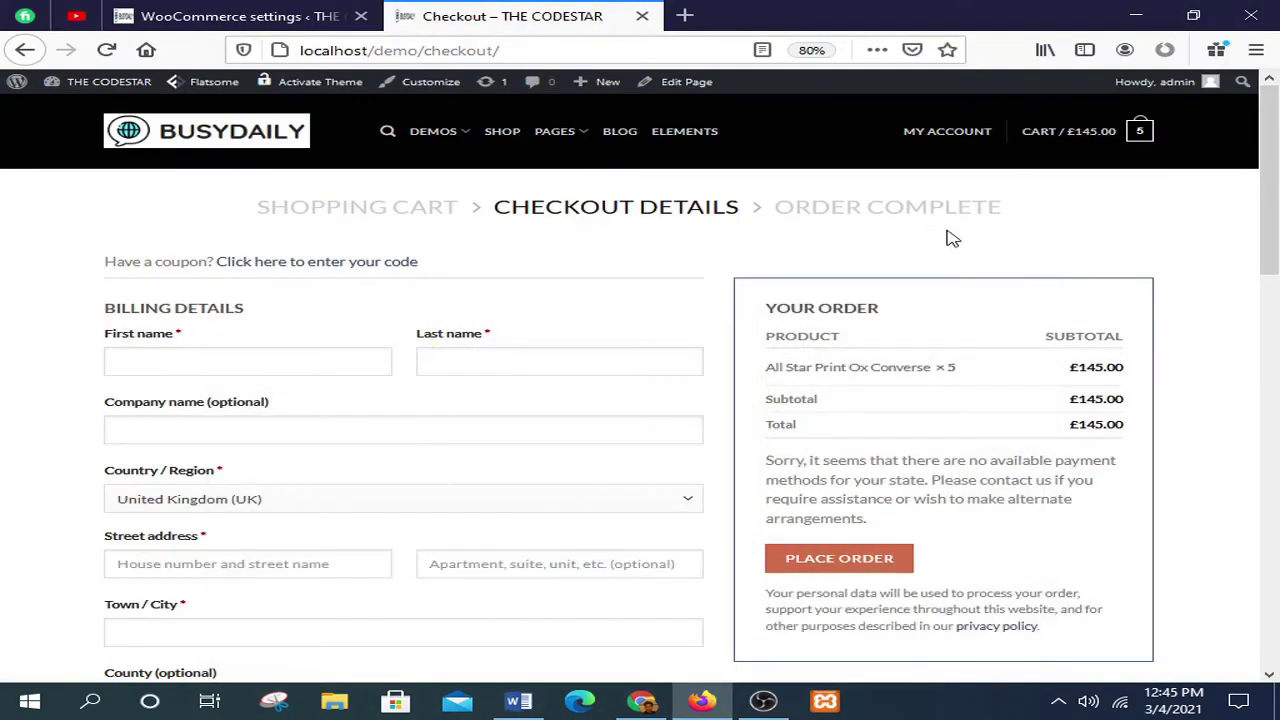
click(240, 16)
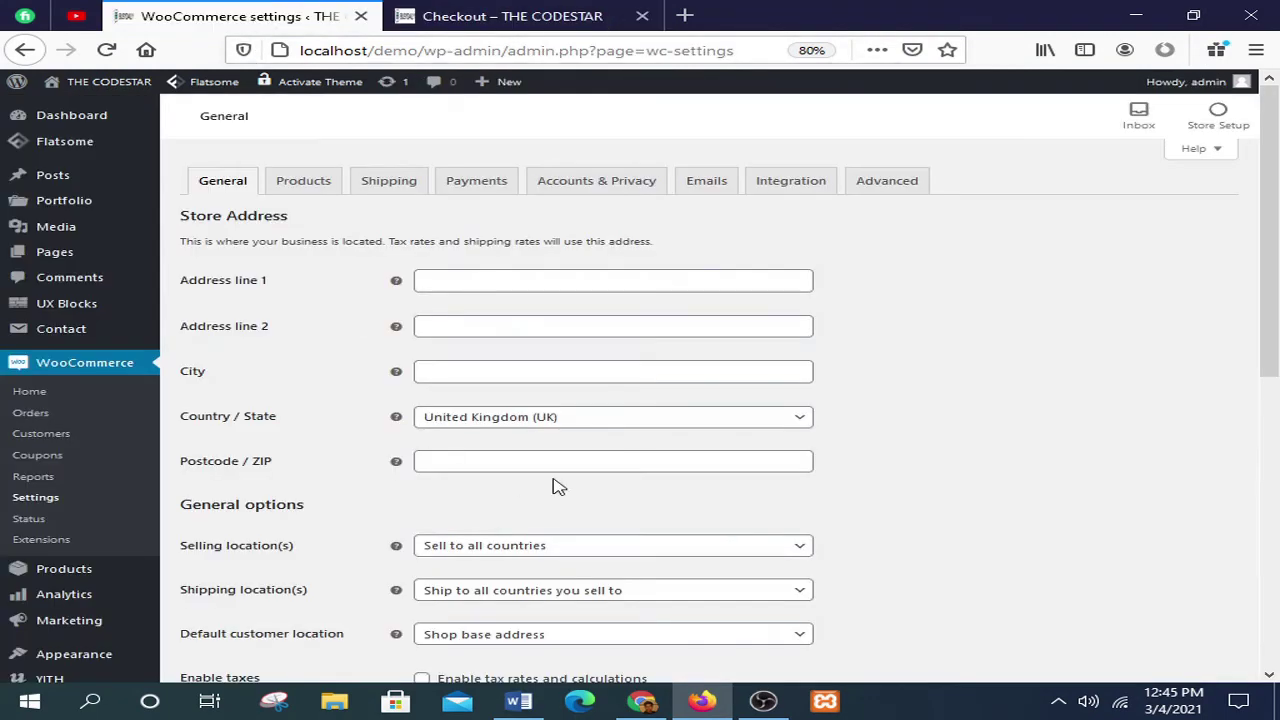
scroll(523, 486, down, 3)
scroll(548, 418, up, 2)
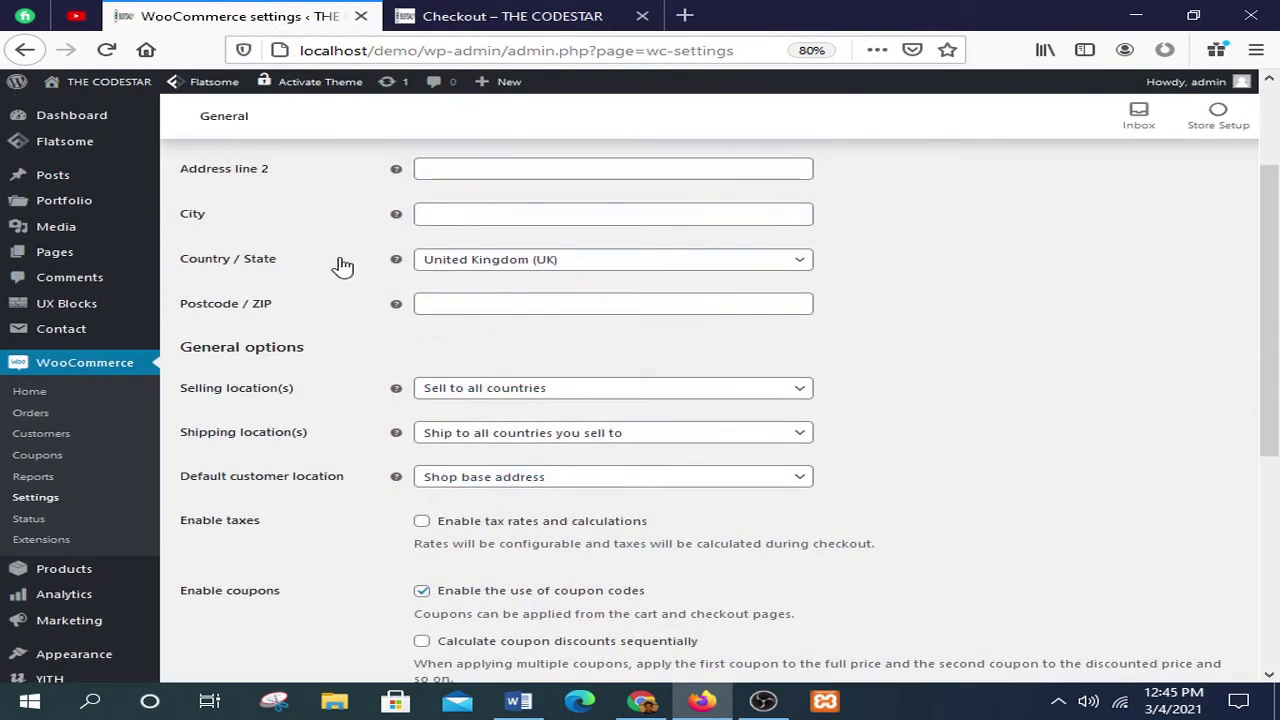
click(588, 264)
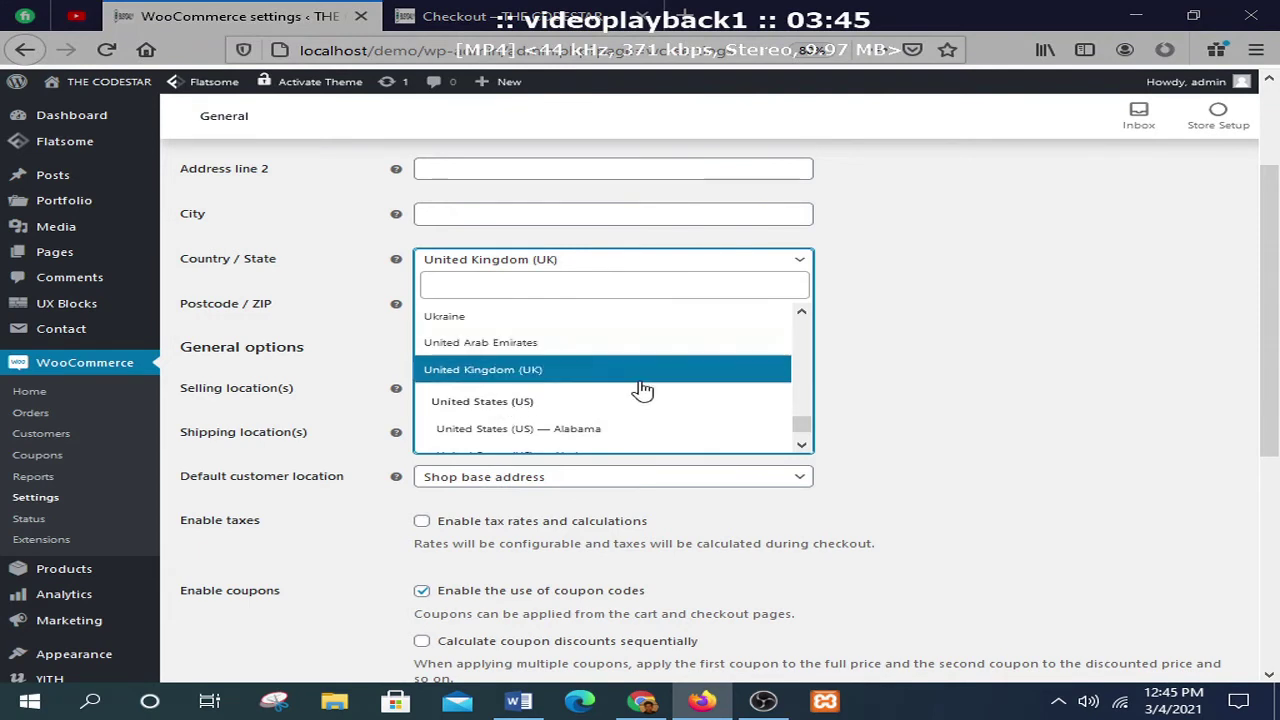
scroll(530, 375, down, 1)
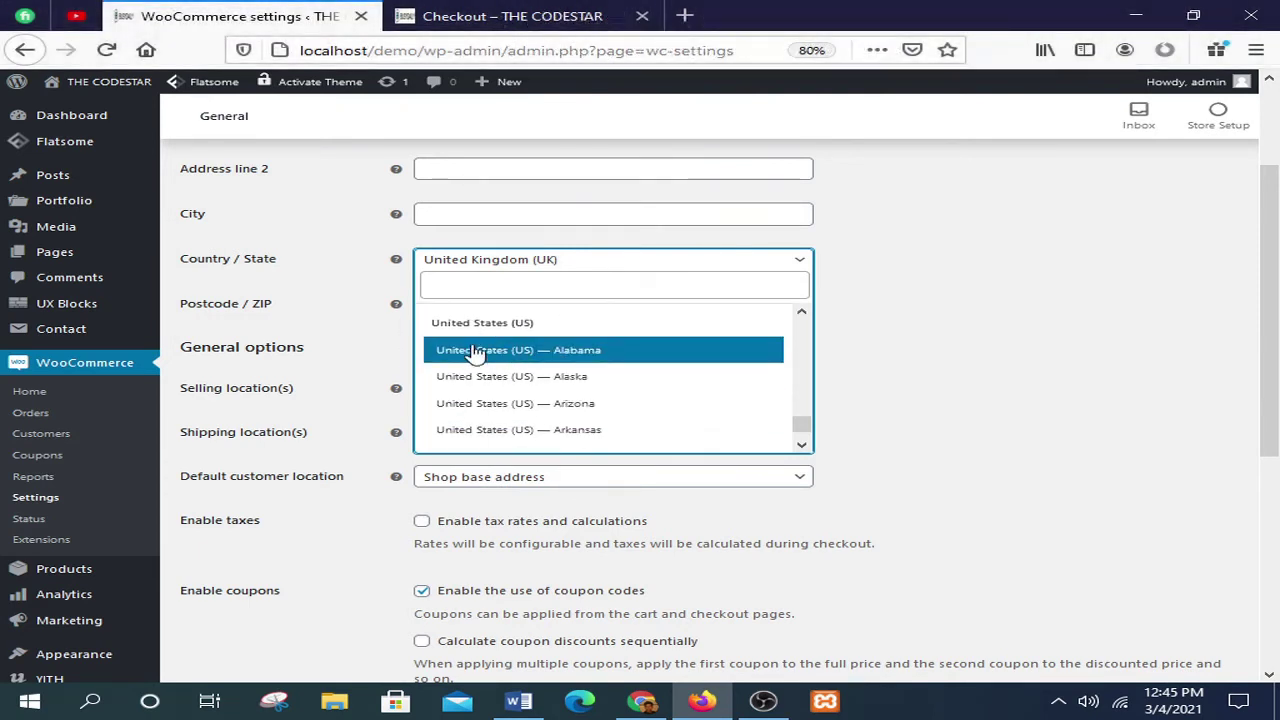
scroll(520, 420, down, 3)
scroll(540, 412, up, 3)
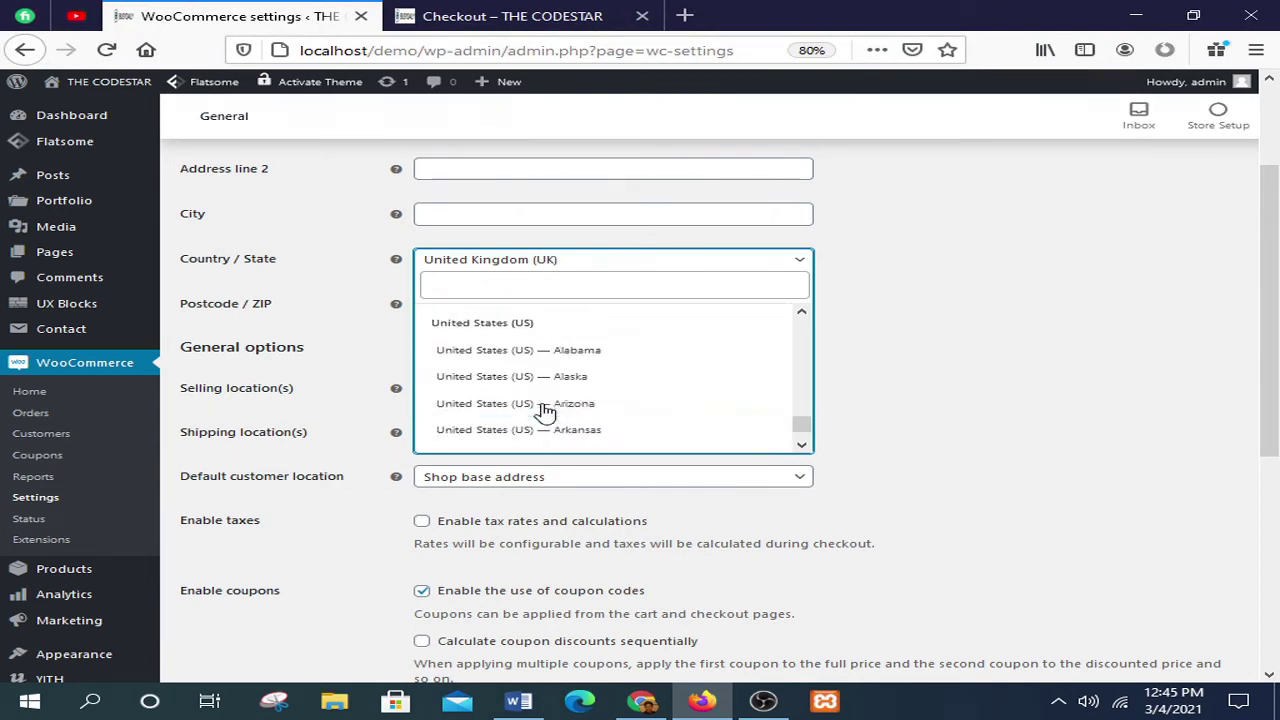
click(491, 350)
Choose United States (US) dollar ($) as the store currency and save the general settings
scroll(560, 450, down, 2)
scroll(570, 504, down, 3)
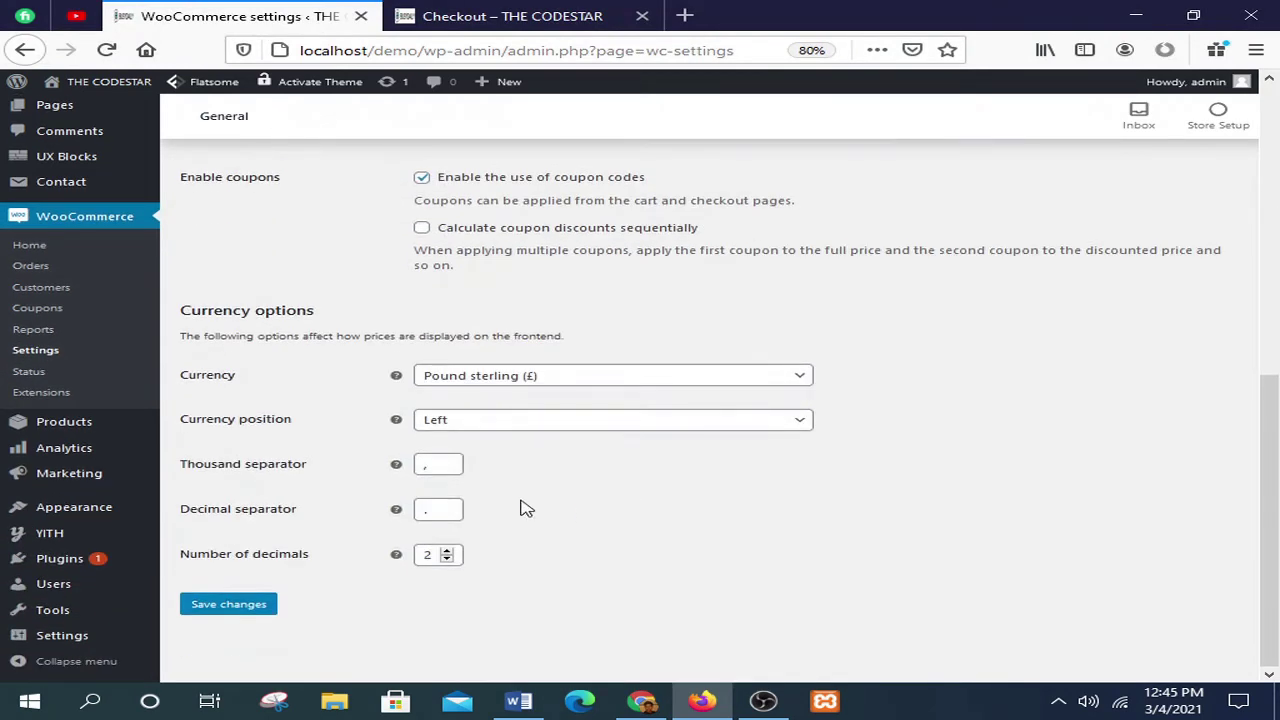
click(567, 377)
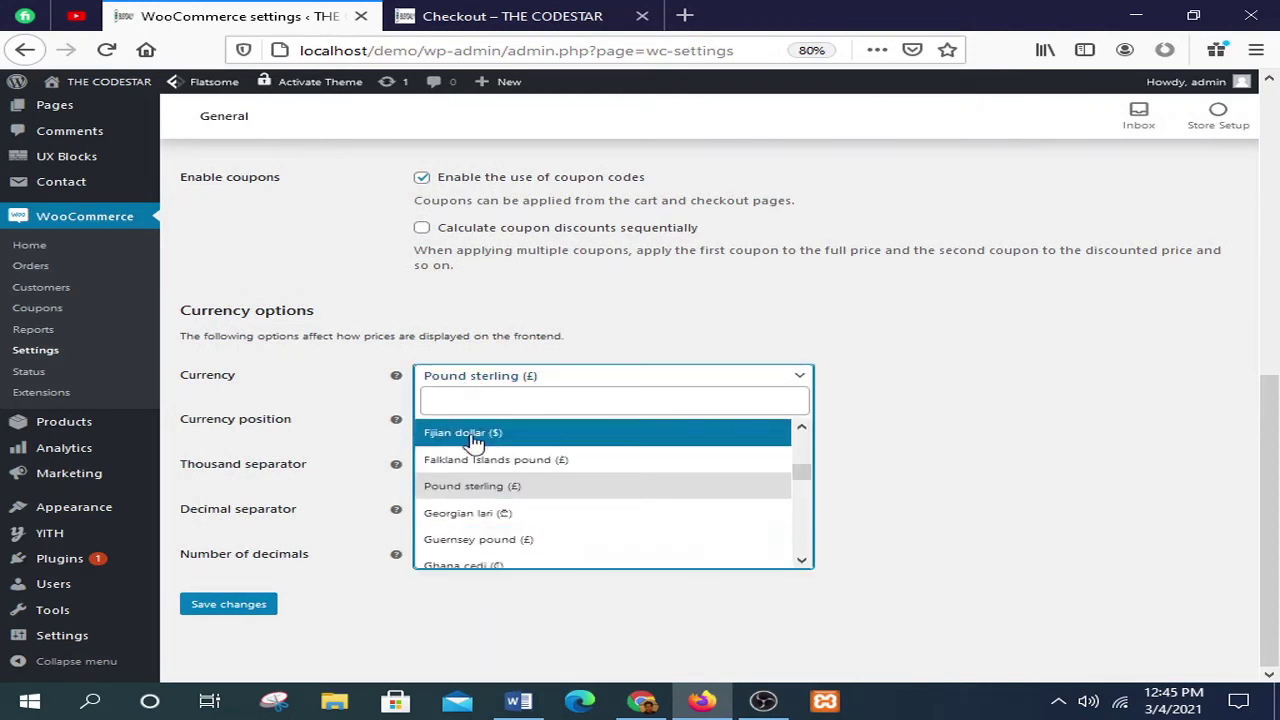
click(460, 402)
text(USD)
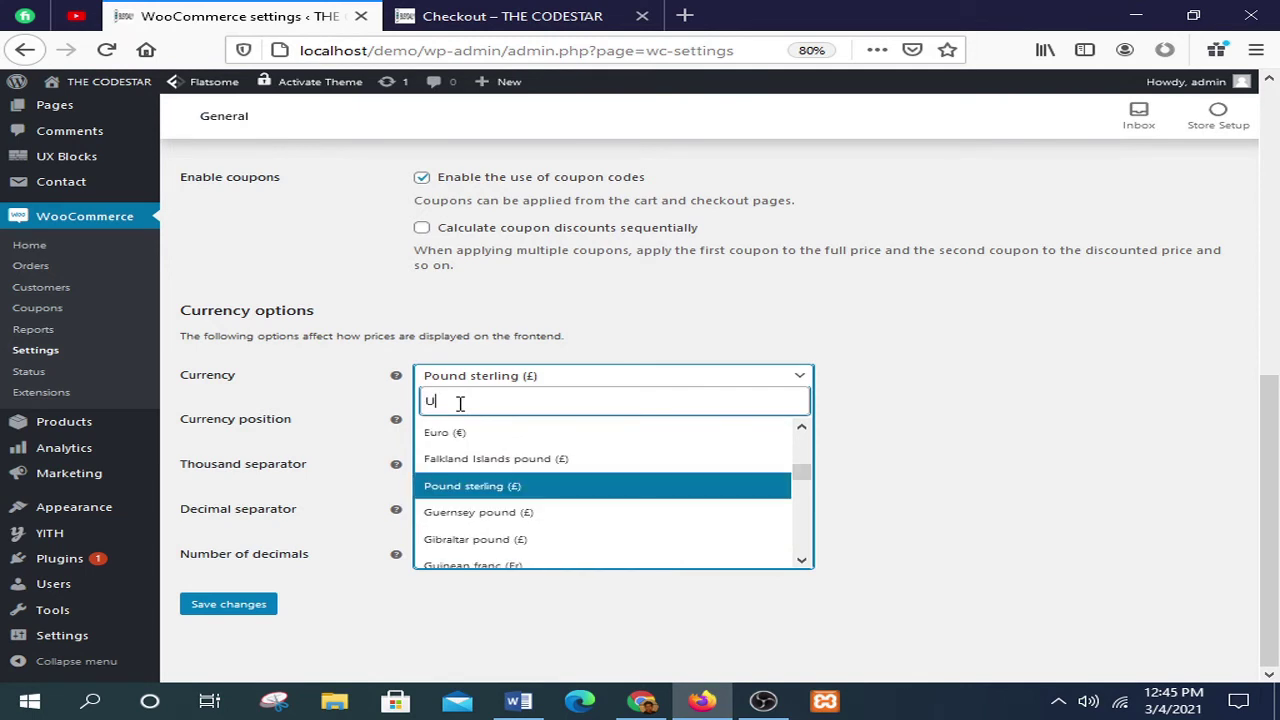
key(BackSpace)
key(BackSpace)
key(BackSpace)
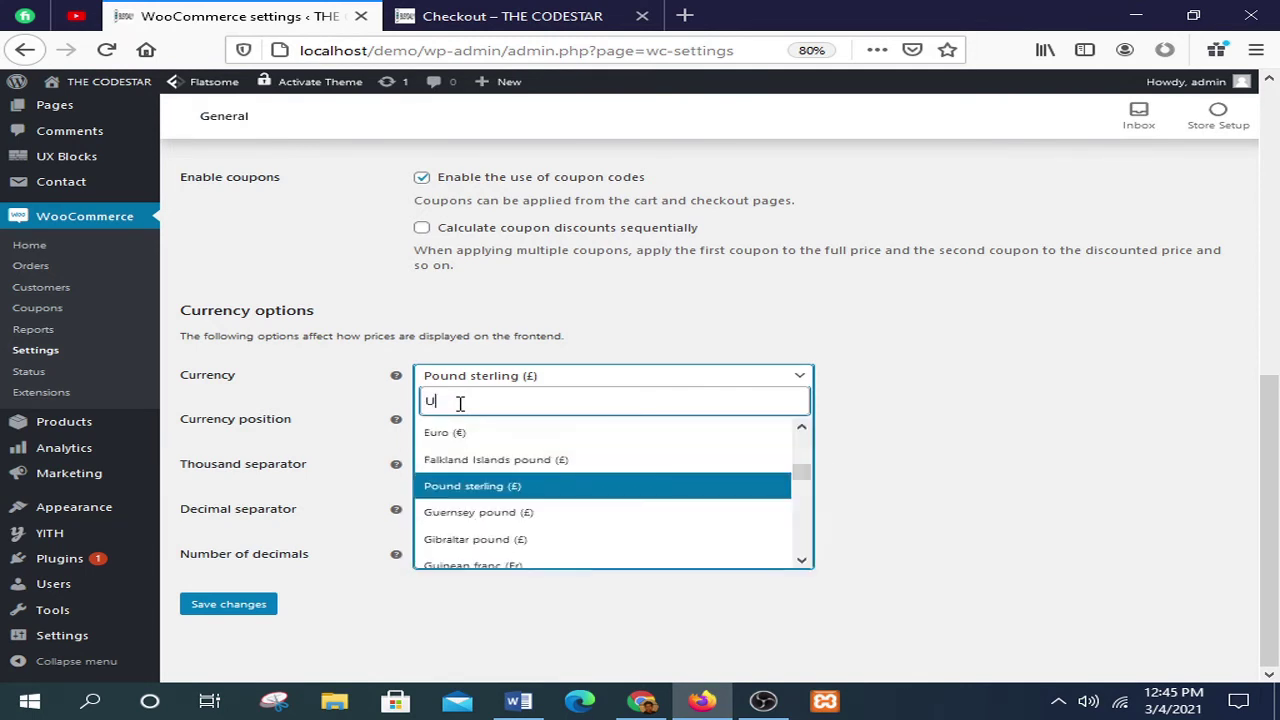
click(460, 402)
text(uni)
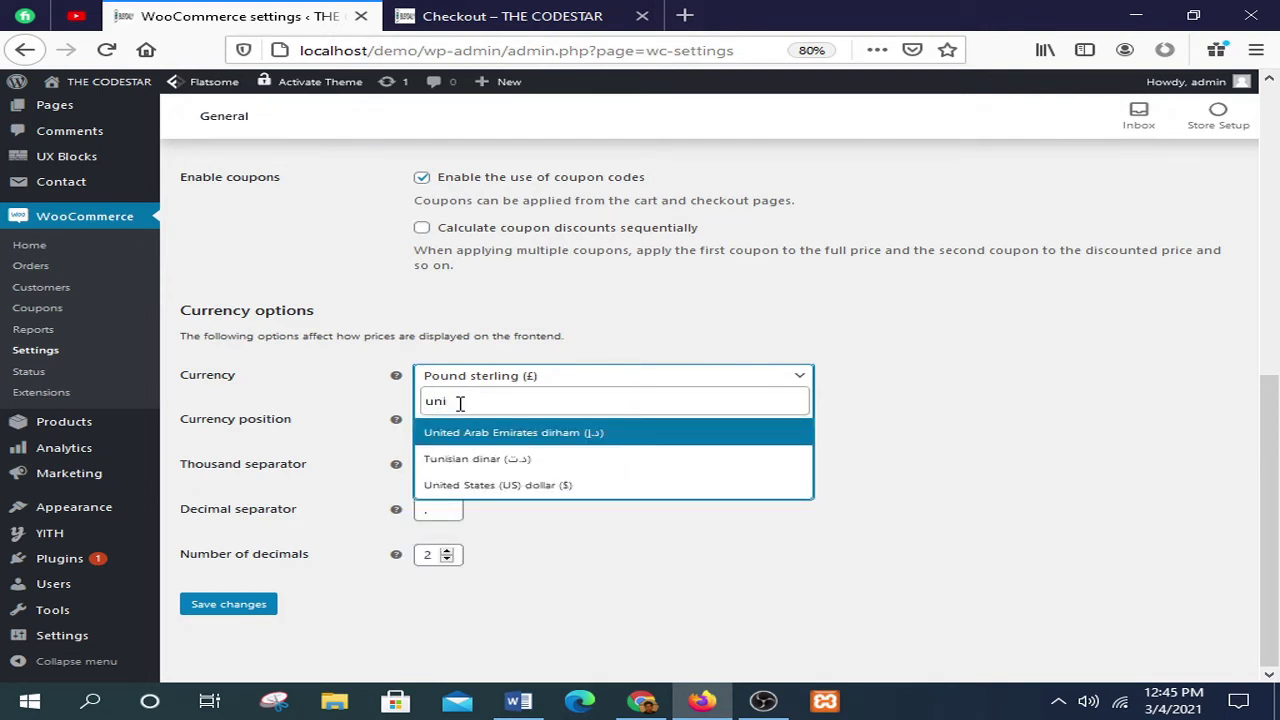
click(540, 486)
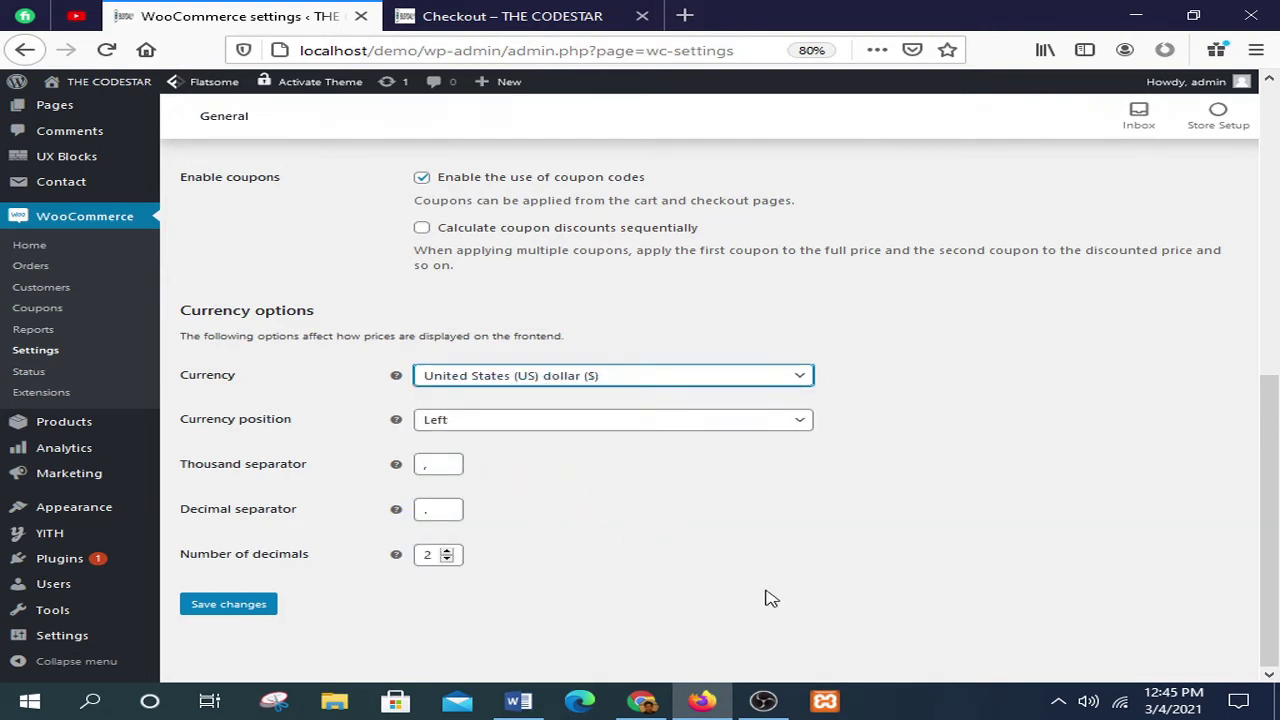
click(210, 608)
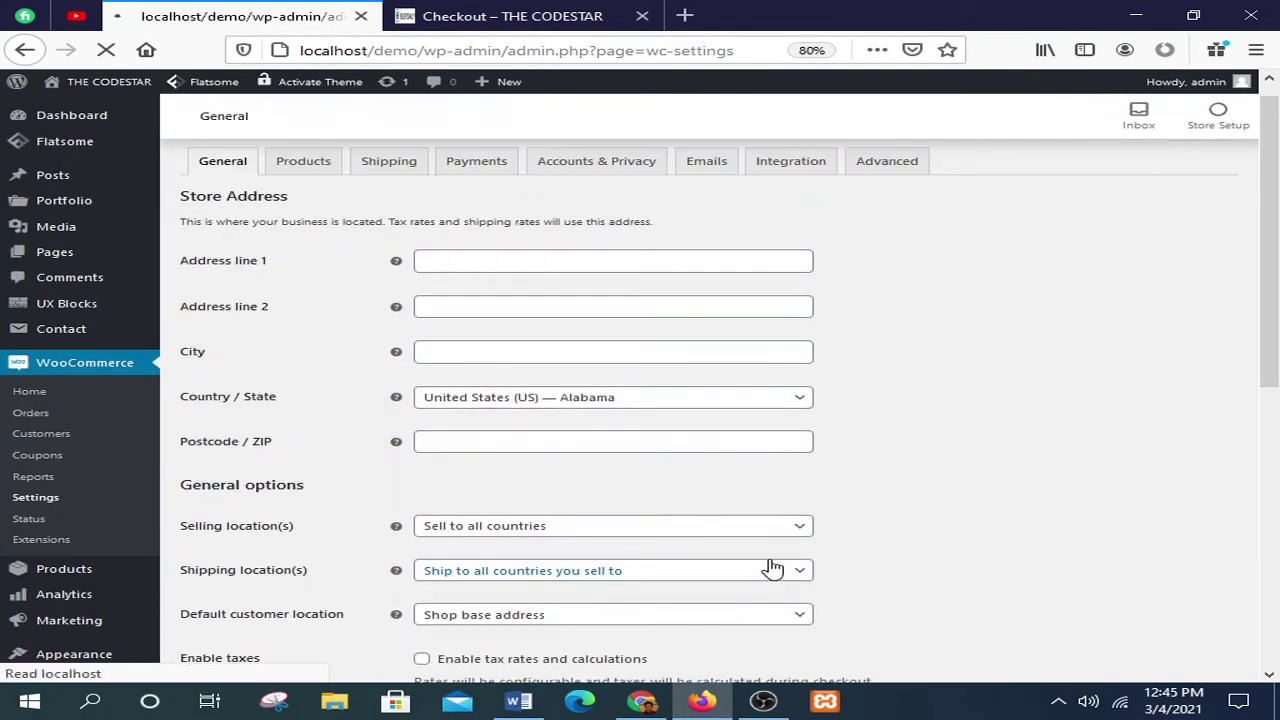
click(432, 25)
Reload the checkout and confirm the All Star Print Ox Converse subtotal now shows in dollars
click(104, 50)
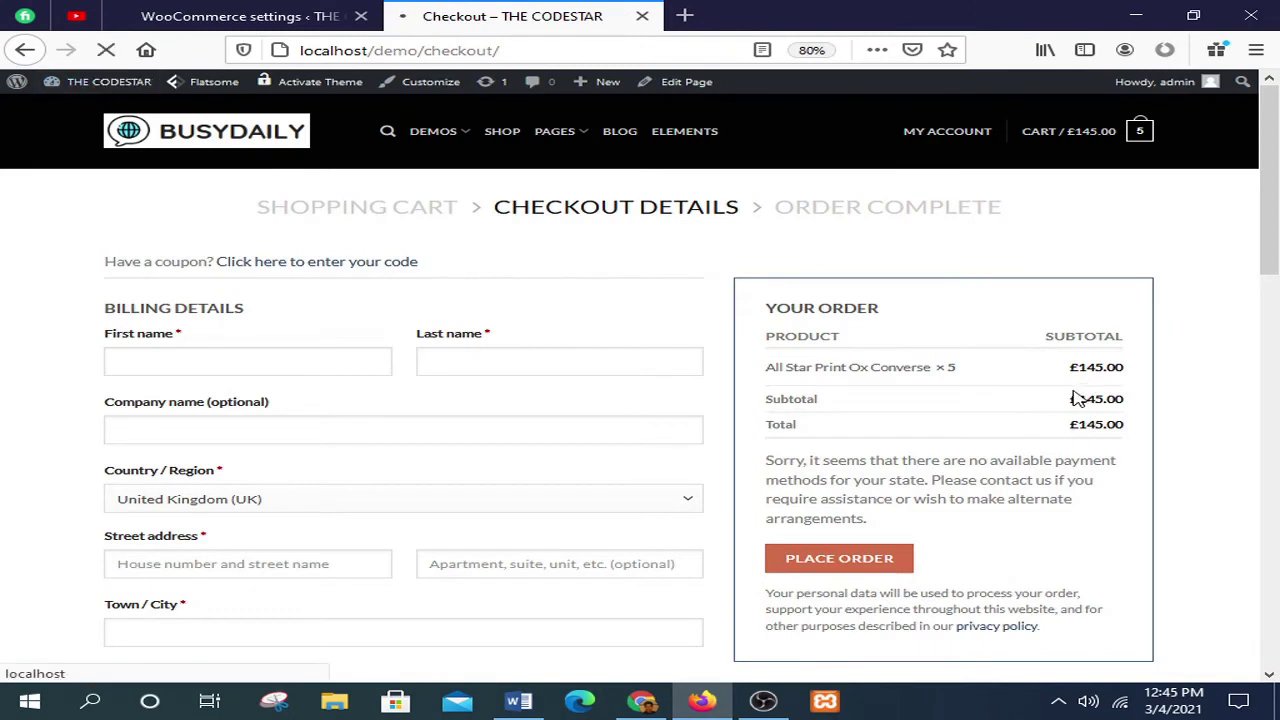
drag(1071, 367, 1092, 368)
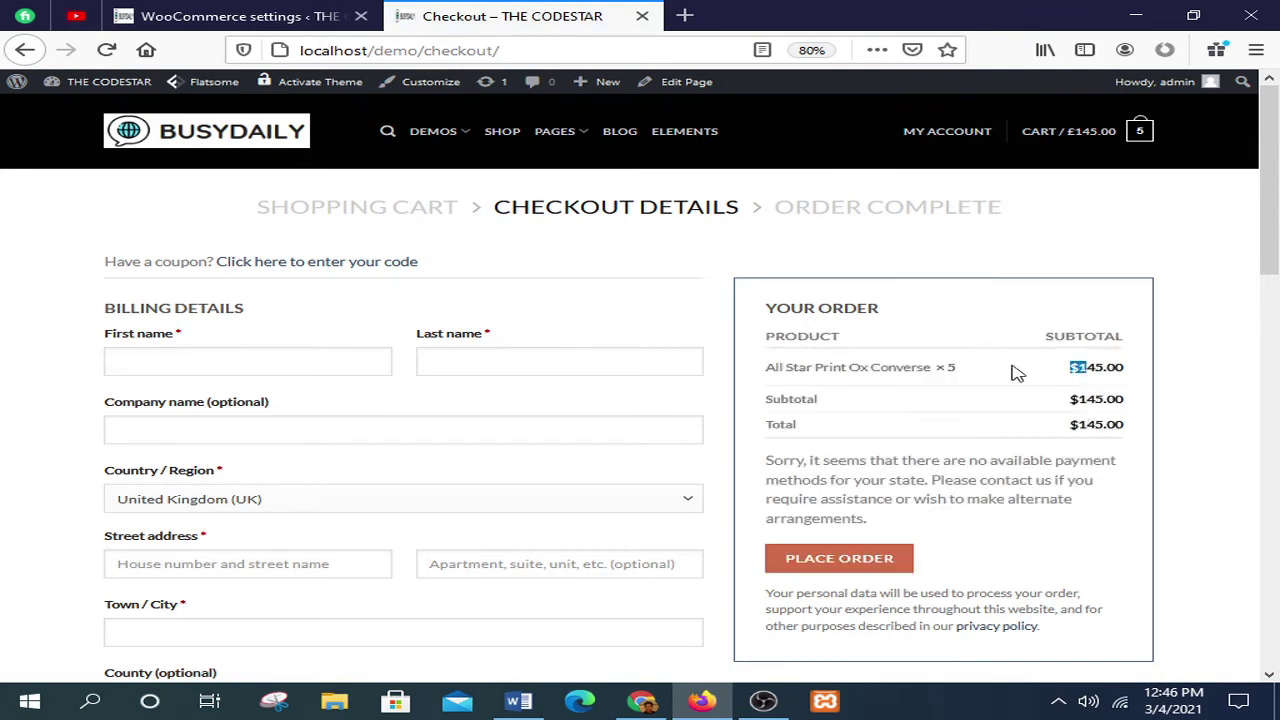
scroll(237, 360, down, 3)
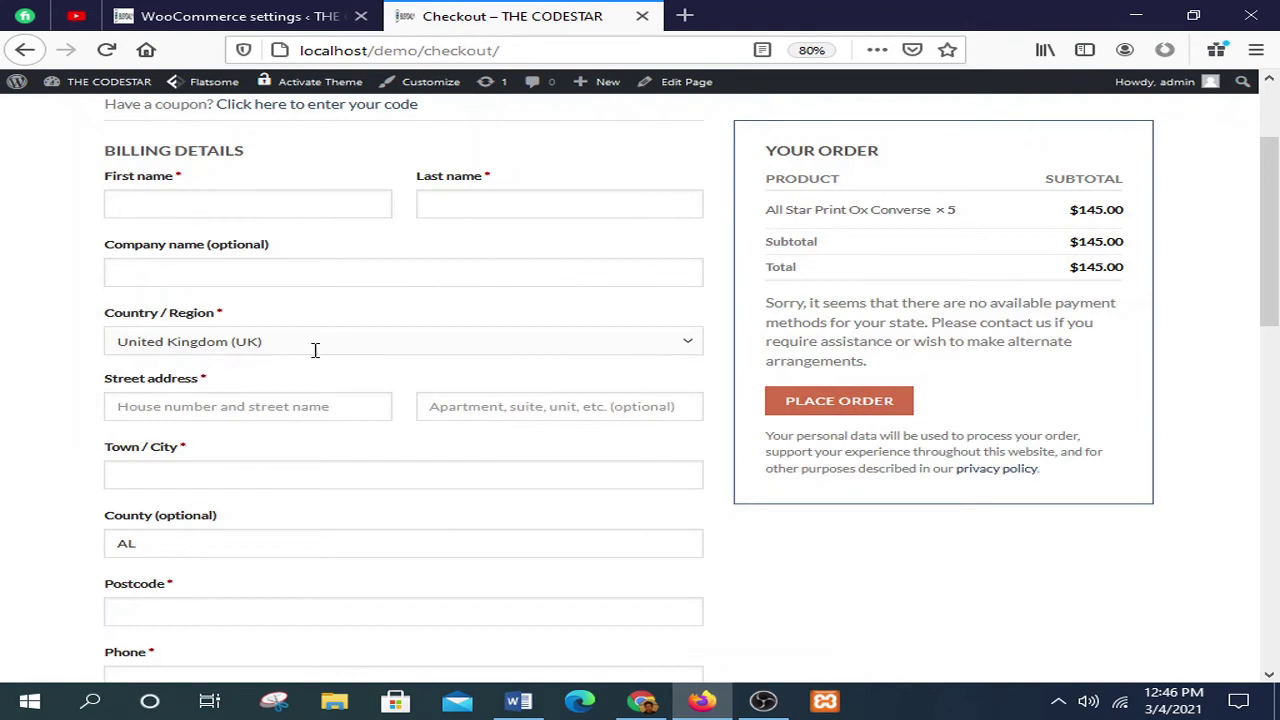
Look over the billing country, Postcode and County fields on the checkout form
click(316, 355)
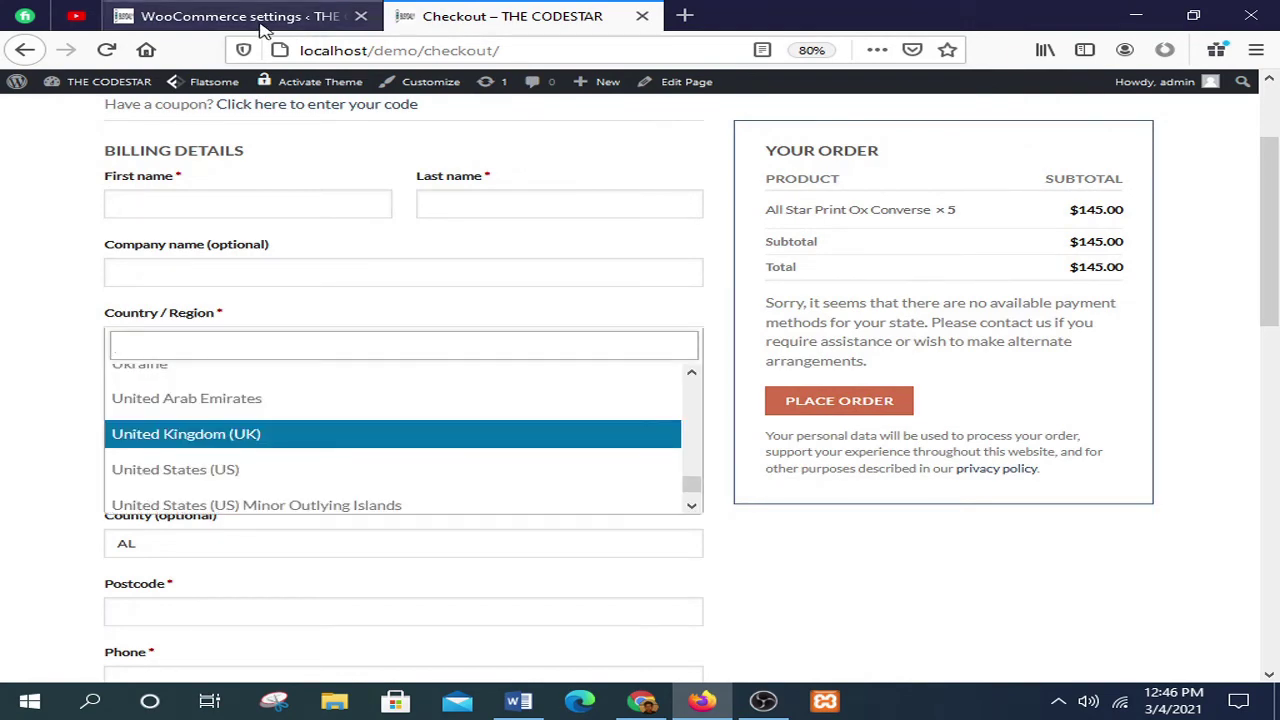
click(262, 30)
click(470, 28)
click(97, 294)
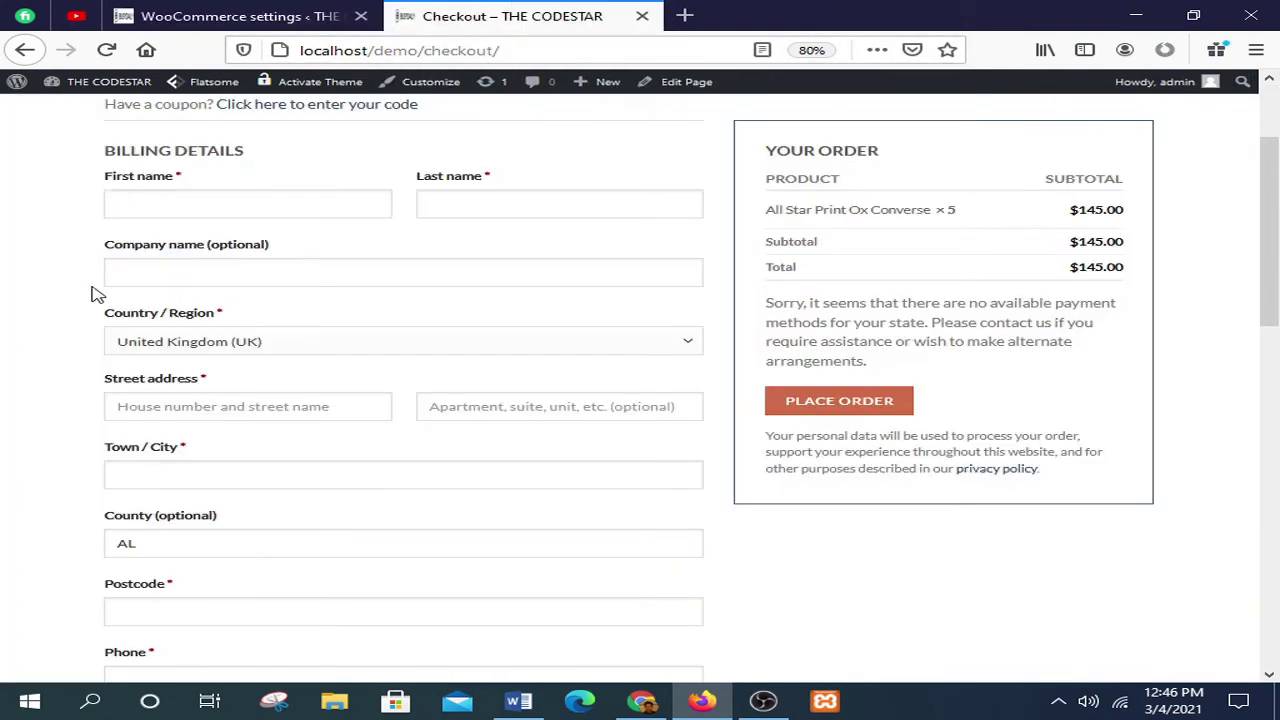
scroll(526, 500, down, 9)
scroll(270, 426, up, 5)
click(278, 375)
click(272, 312)
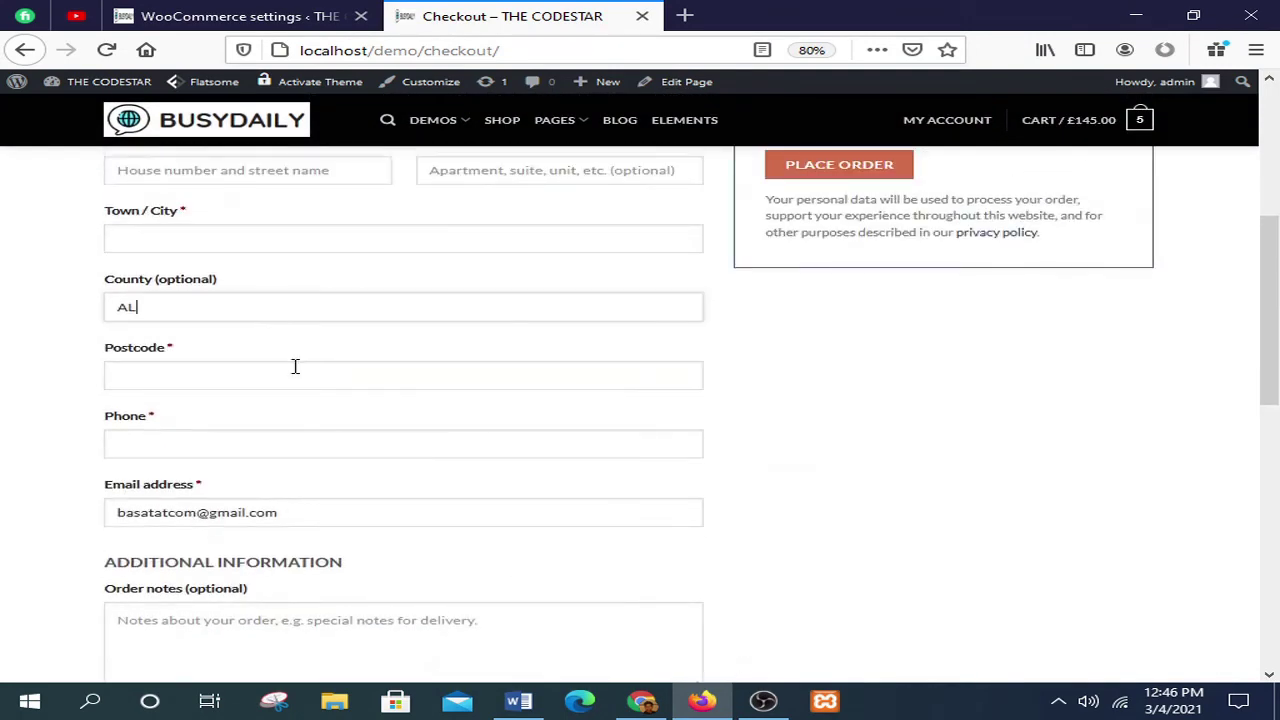
scroll(295, 372, up, 8)
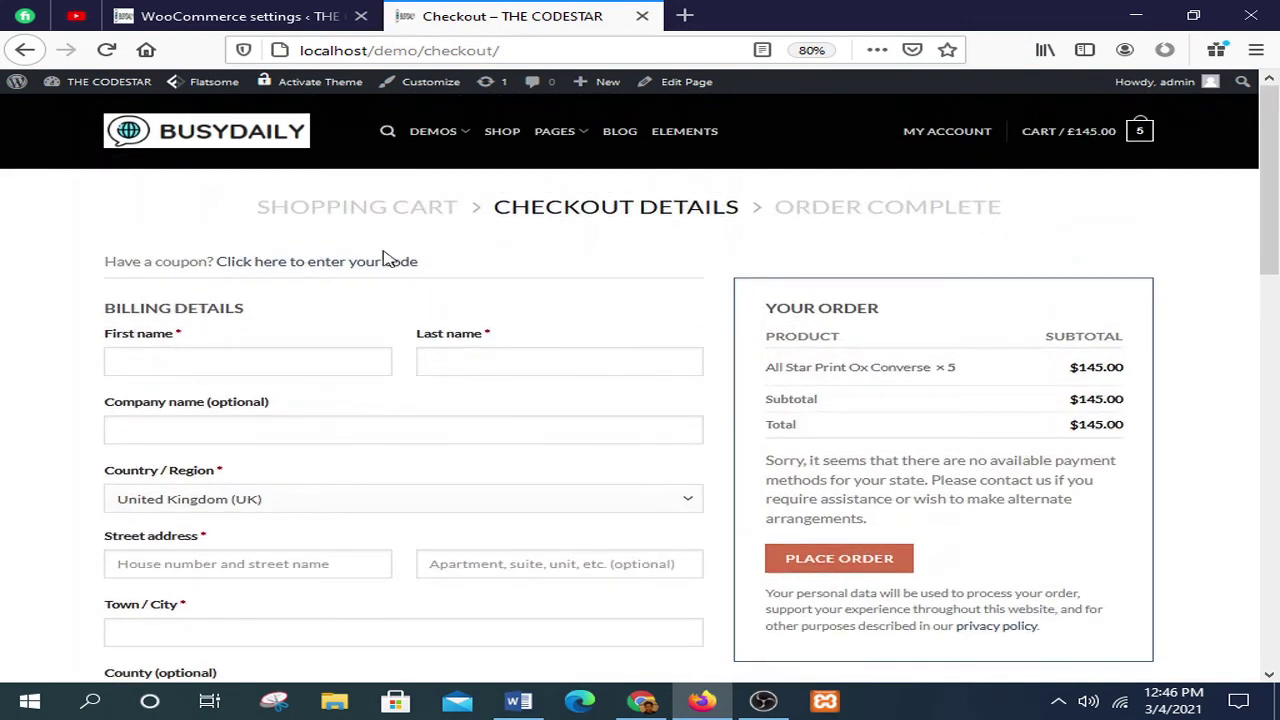
Enter placeholder text 'aaaa' as the billing last name on the checkout form
click(324, 264)
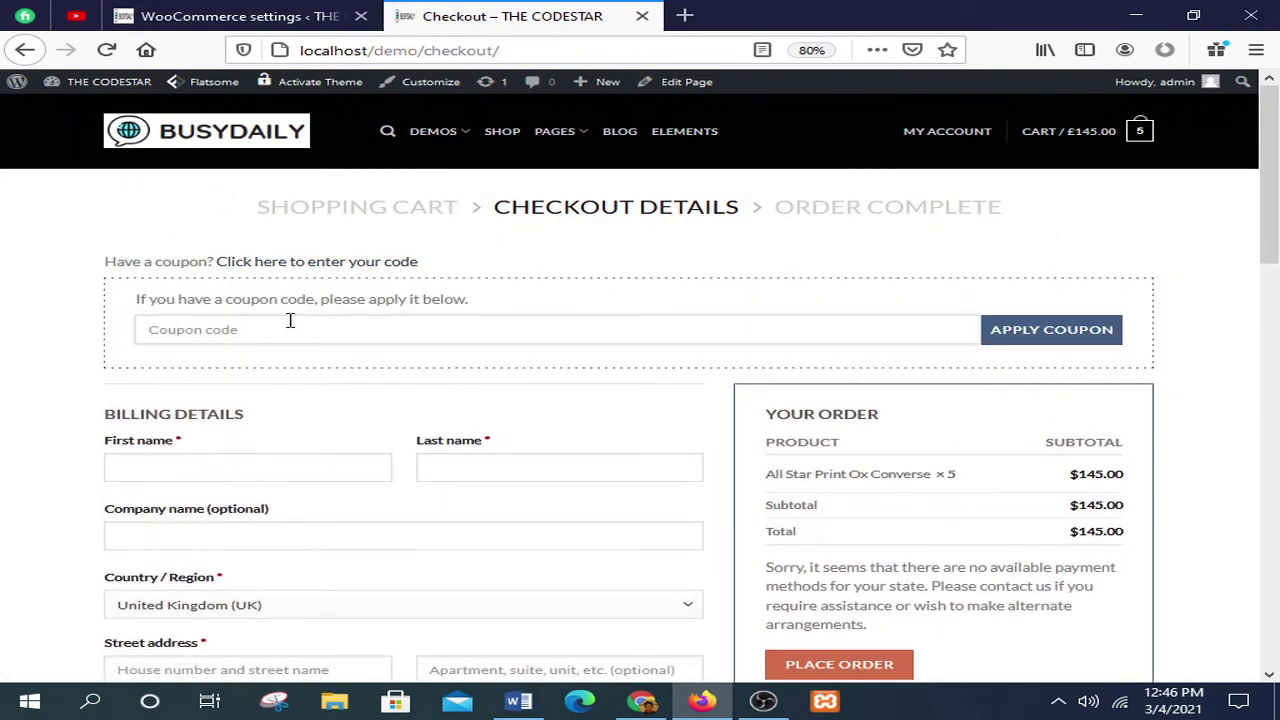
click(260, 264)
scroll(790, 400, down, 5)
scroll(520, 390, up, 5)
click(212, 362)
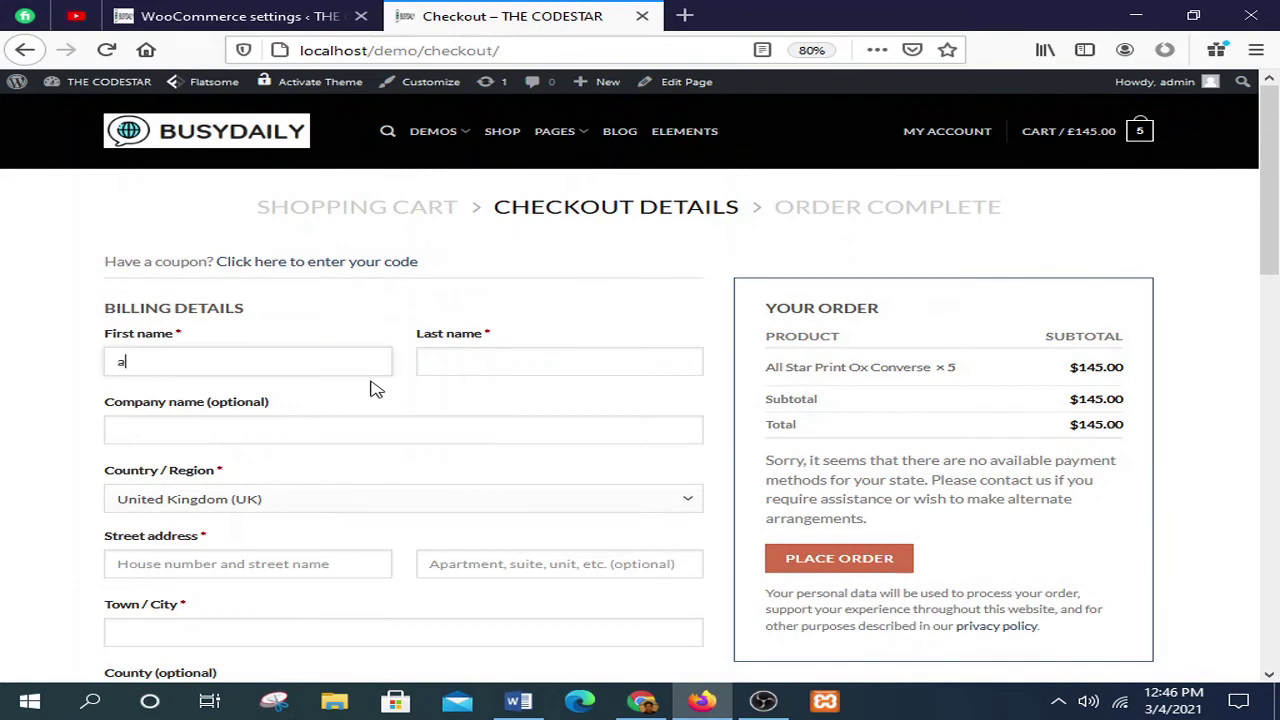
click(581, 350)
text(aaaa)
click(291, 426)
scroll(300, 450, down, 4)
Fill the billing street address with 'kol' and Town / City with 'ko'
click(193, 330)
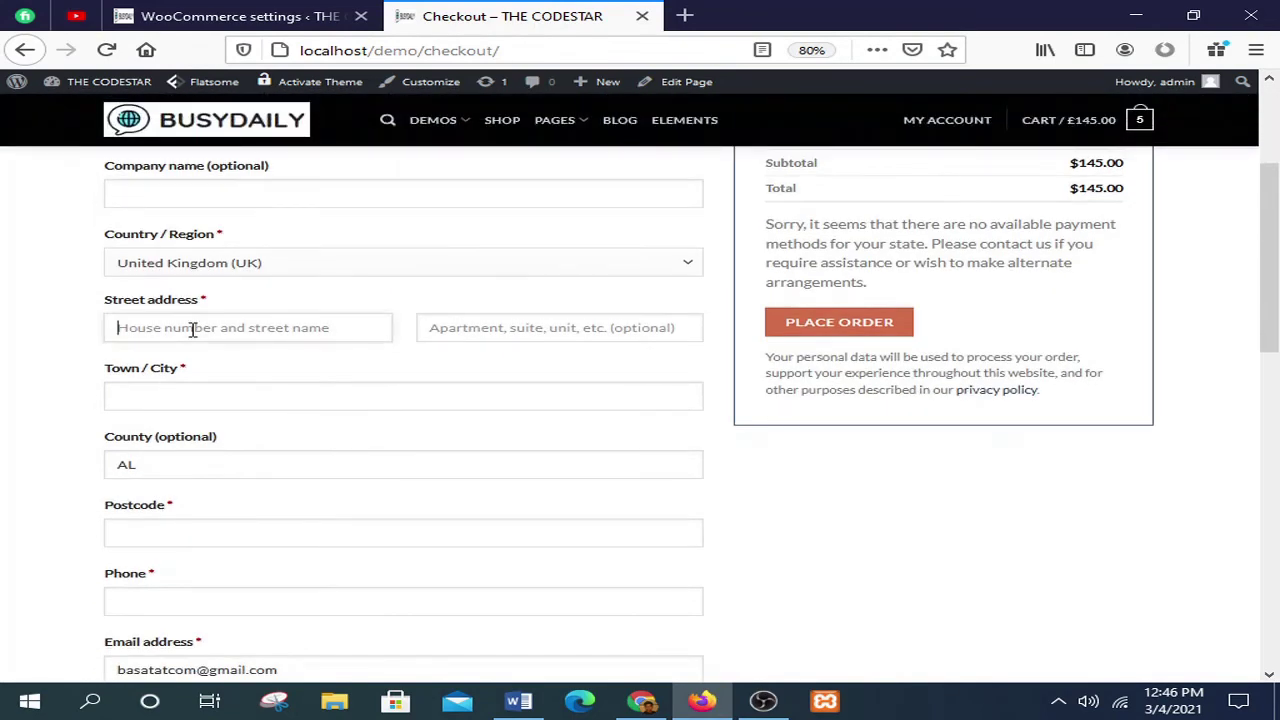
text(kolkata, india)
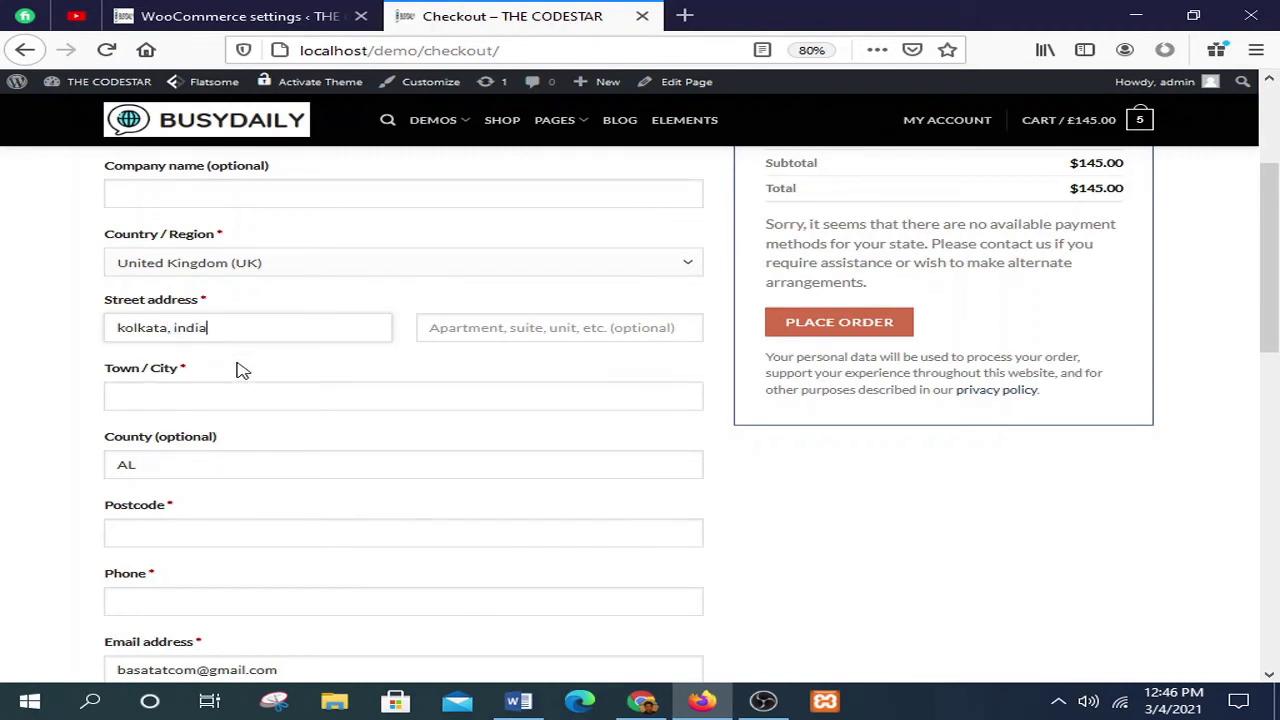
click(239, 393)
text(ko)
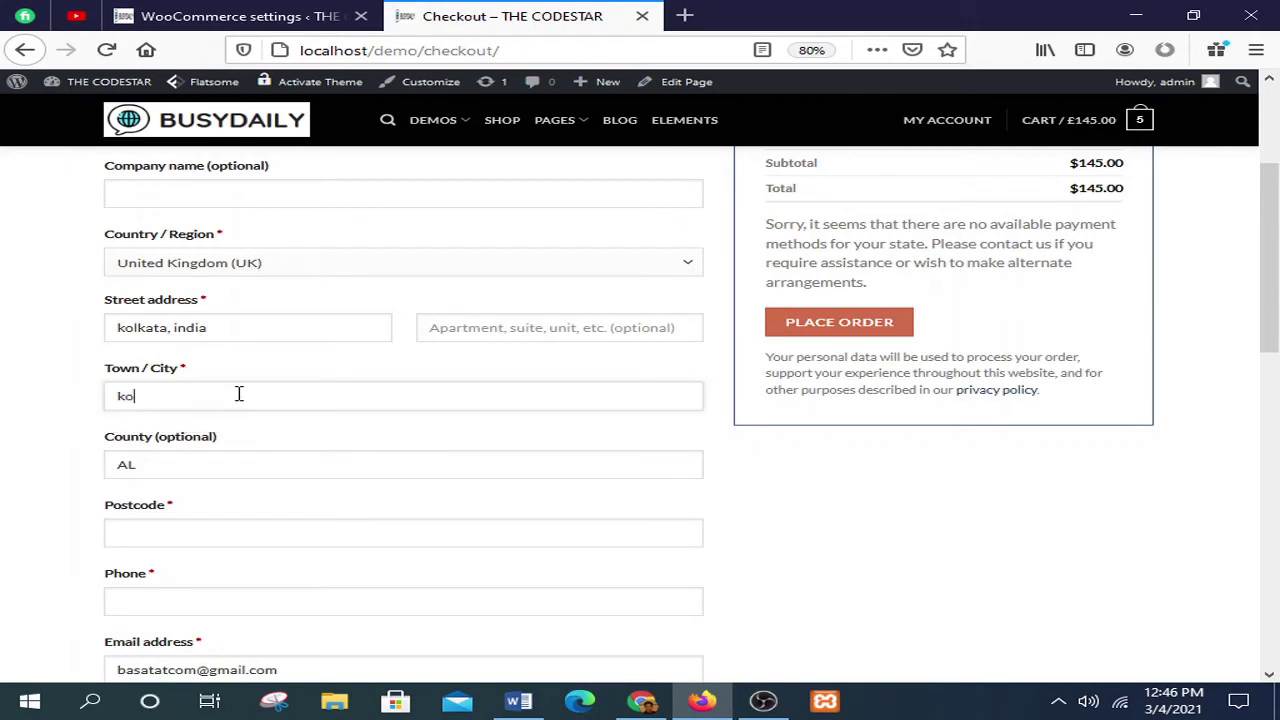
key(Tab)
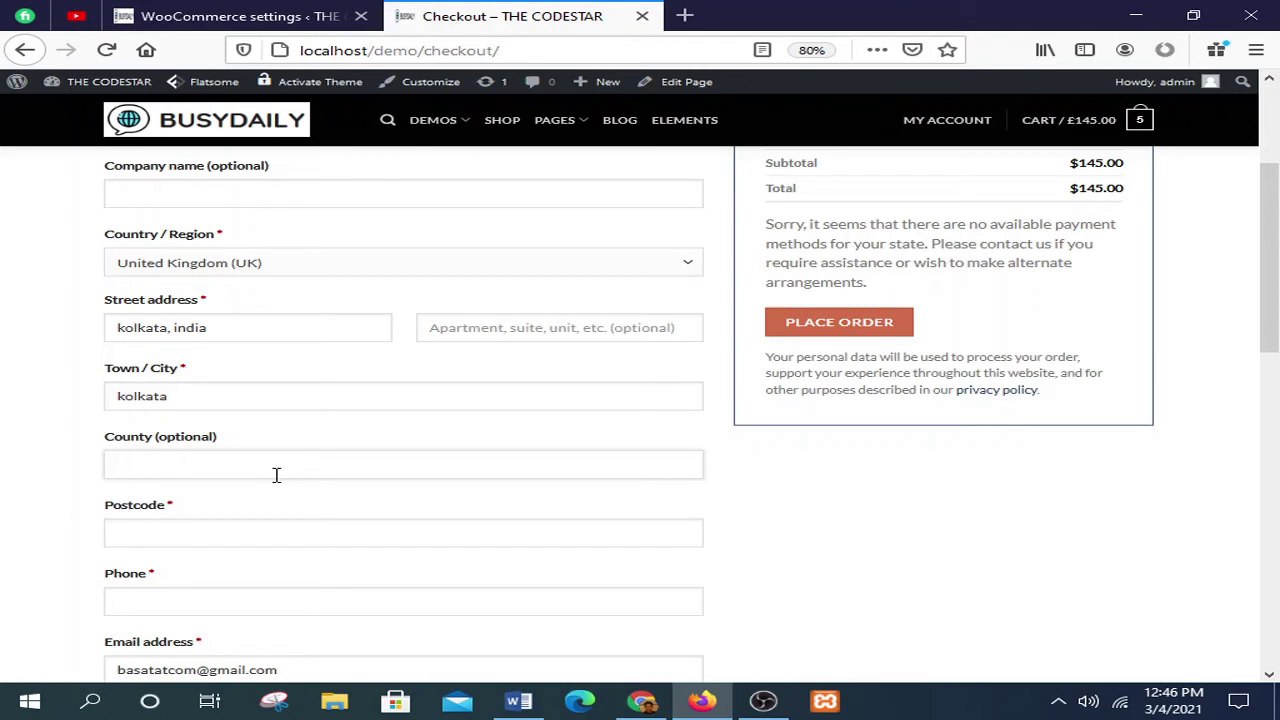
scroll(276, 475, down, 3)
Enter postcode 54654546 and a phone number, then place the test order
click(228, 296)
text(54654546)
click(220, 358)
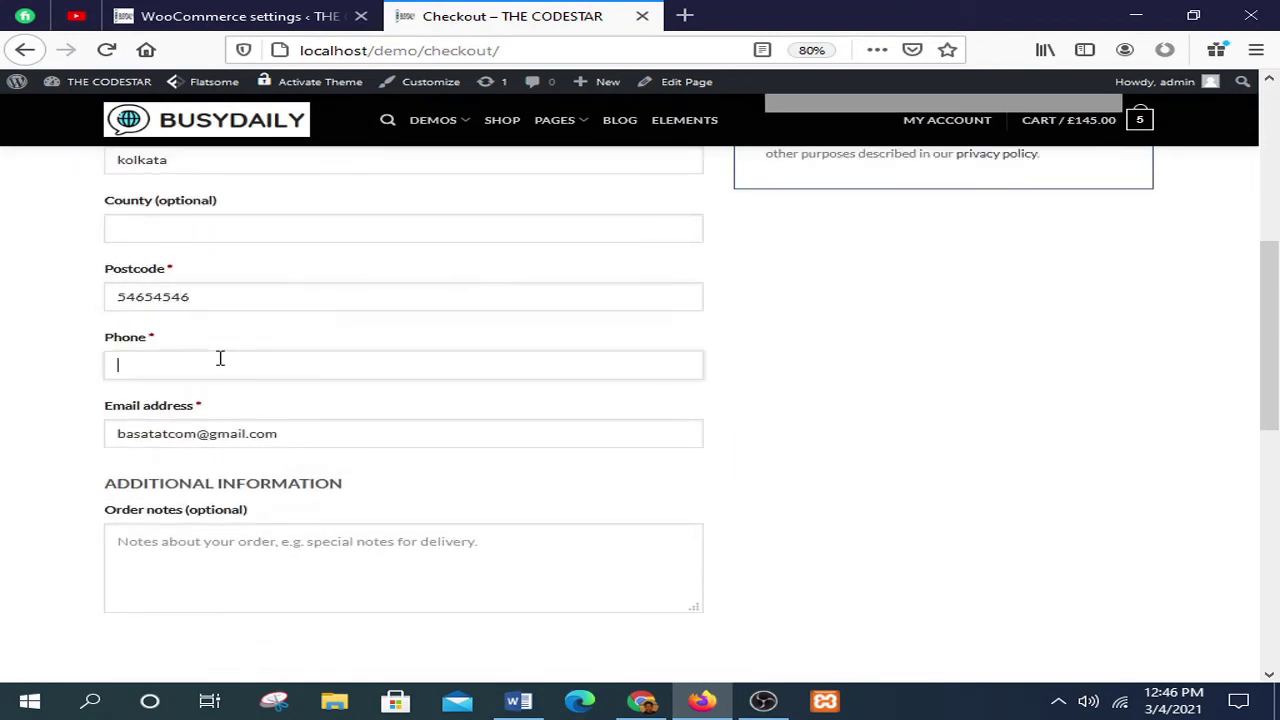
text(554546654)
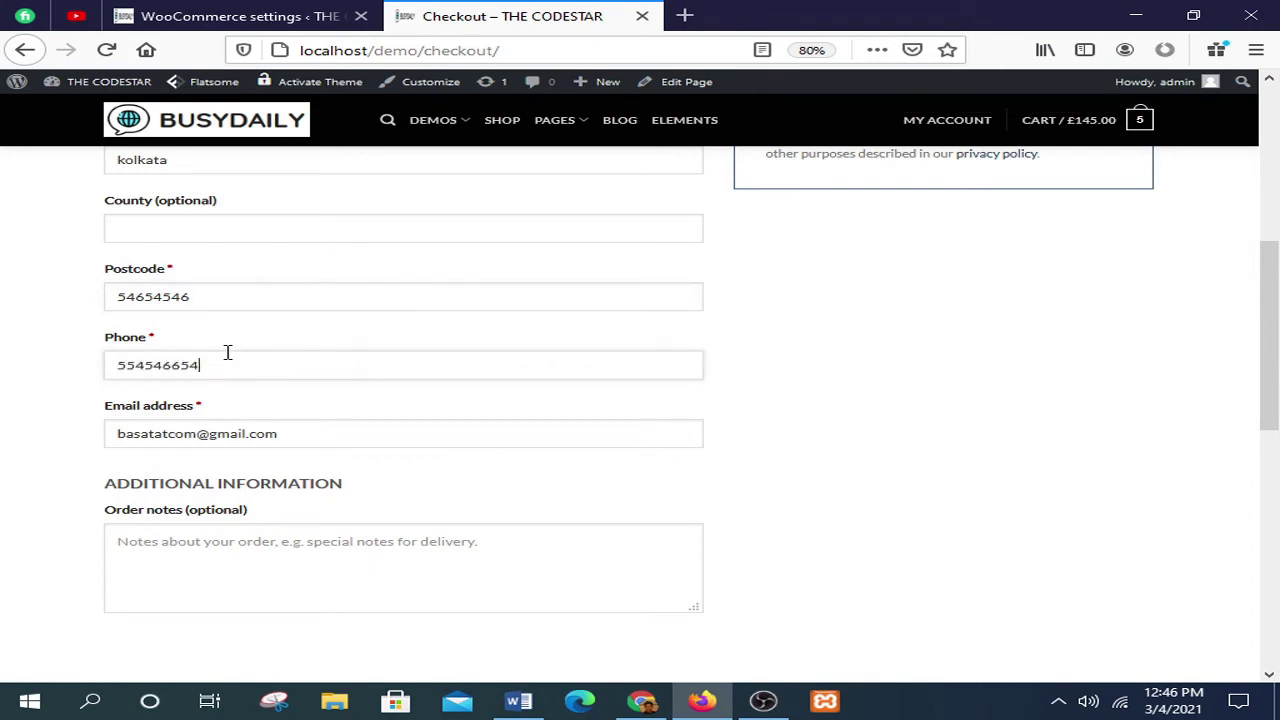
text(654654654)
scroll(254, 574, down, 5)
scroll(597, 500, up, 7)
scroll(979, 468, up, 3)
click(826, 482)
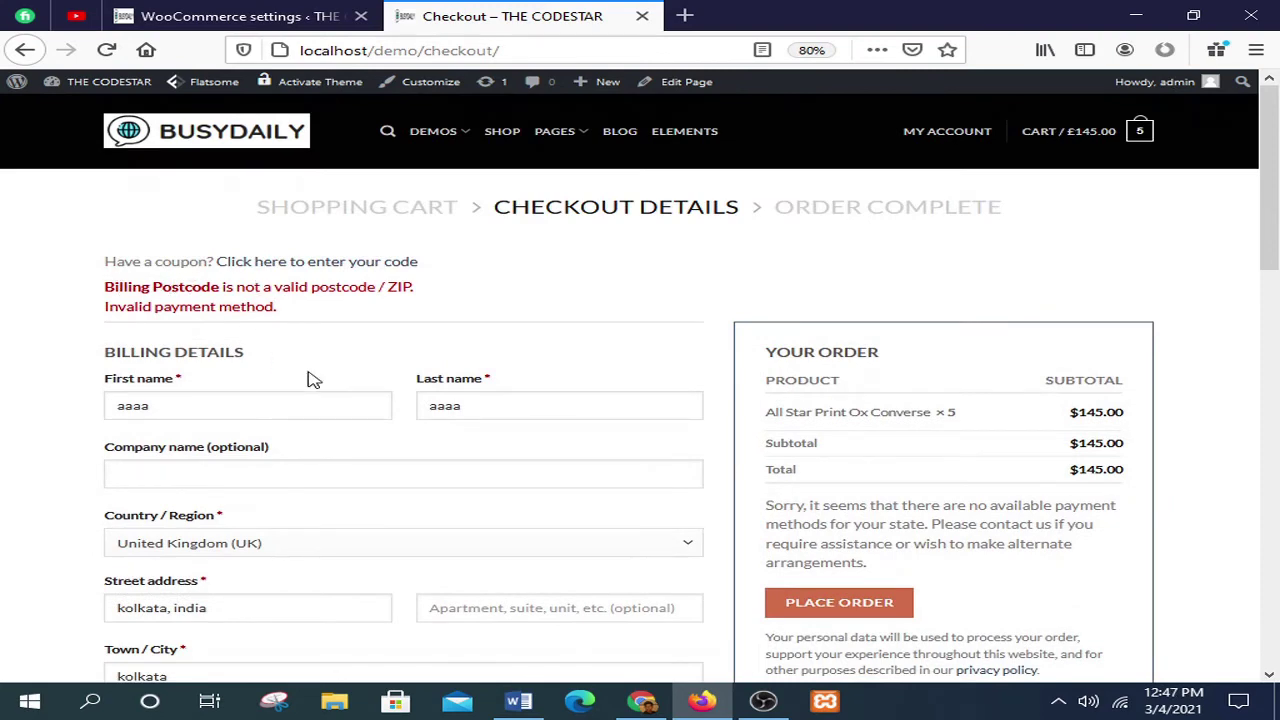
Replace the rejected postcode with 70015 and submit the checkout again
scroll(240, 428, down, 3)
scroll(265, 505, down, 3)
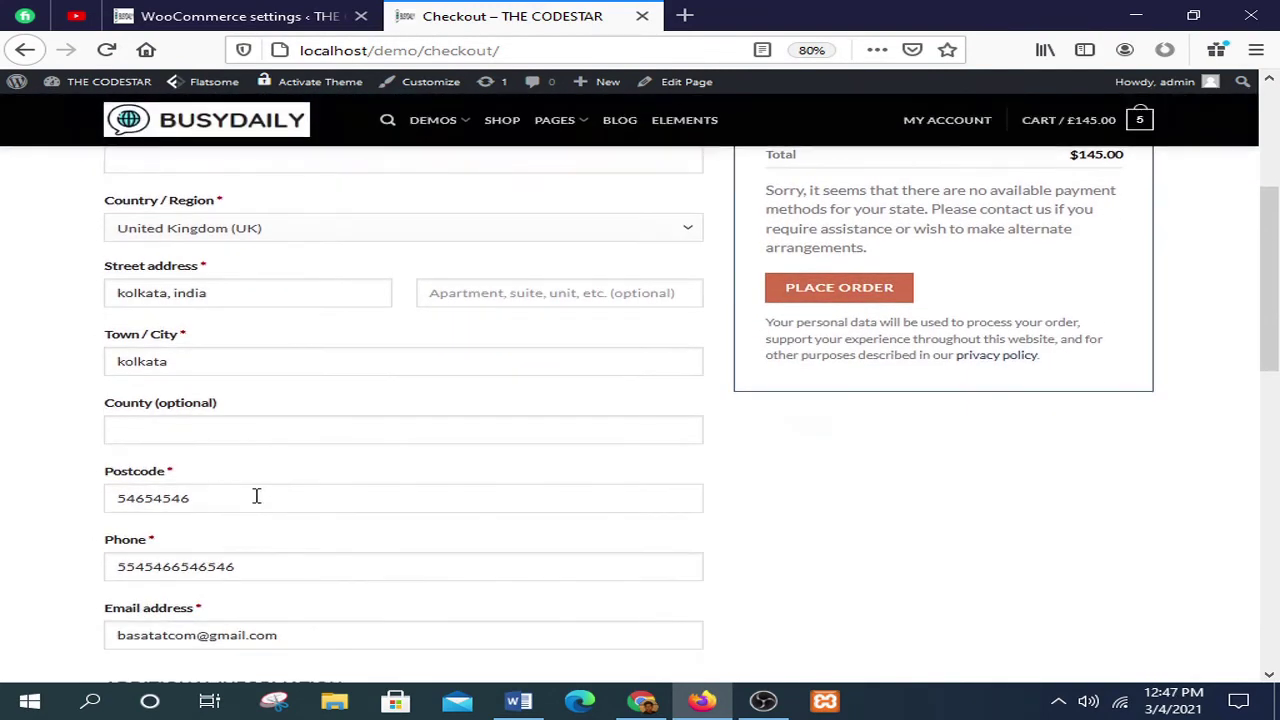
scroll(253, 486, up, 2)
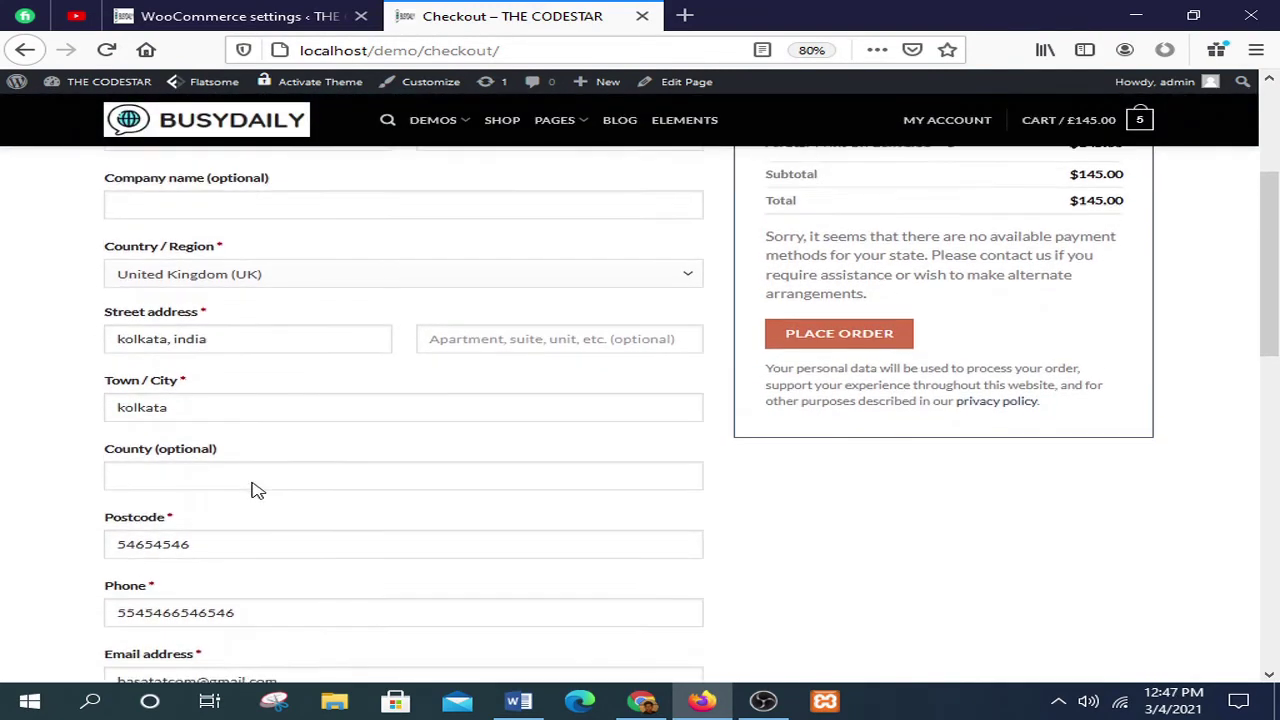
click(228, 573)
double_click(227, 573)
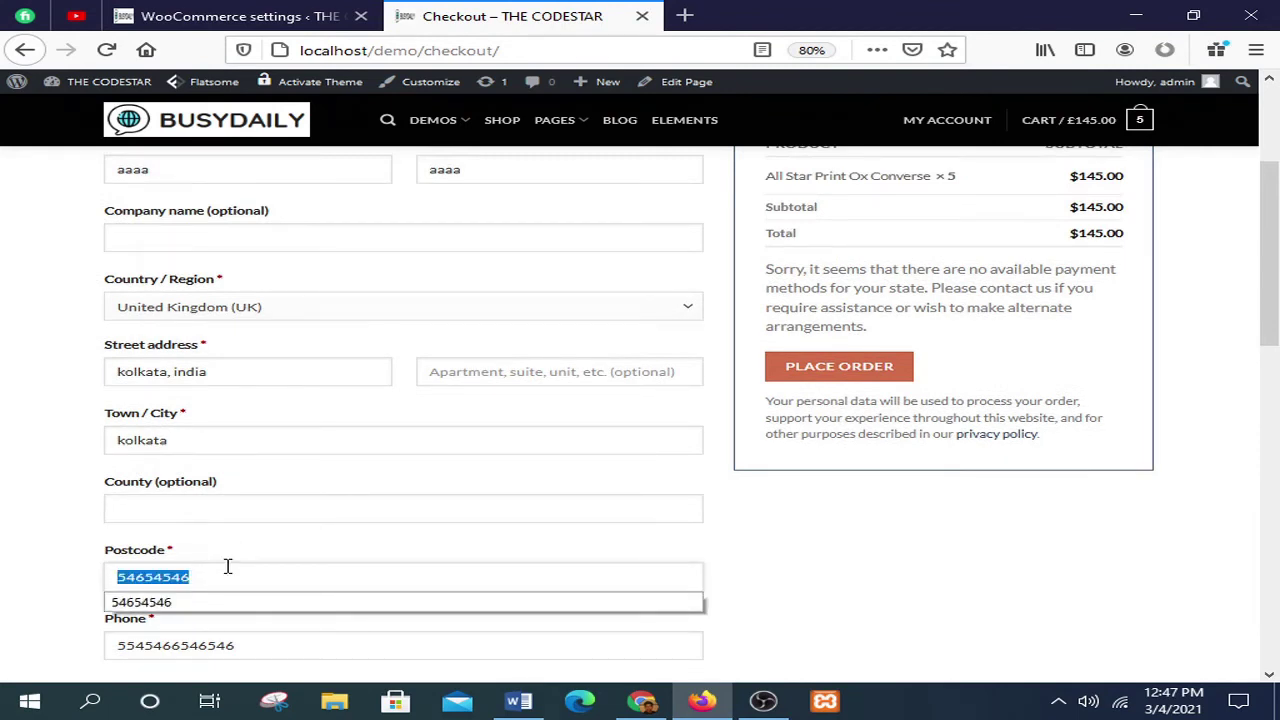
key(BackSpace)
text(700152)
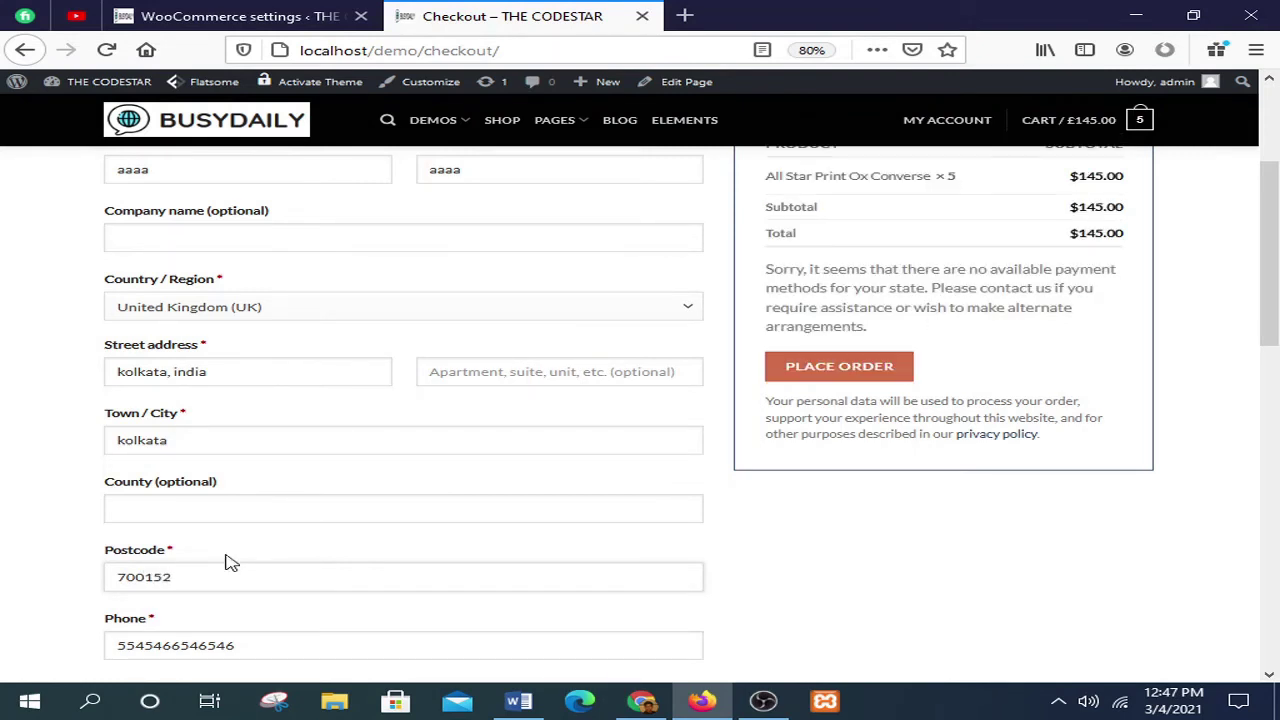
scroll(257, 528, down, 10)
key(Return)
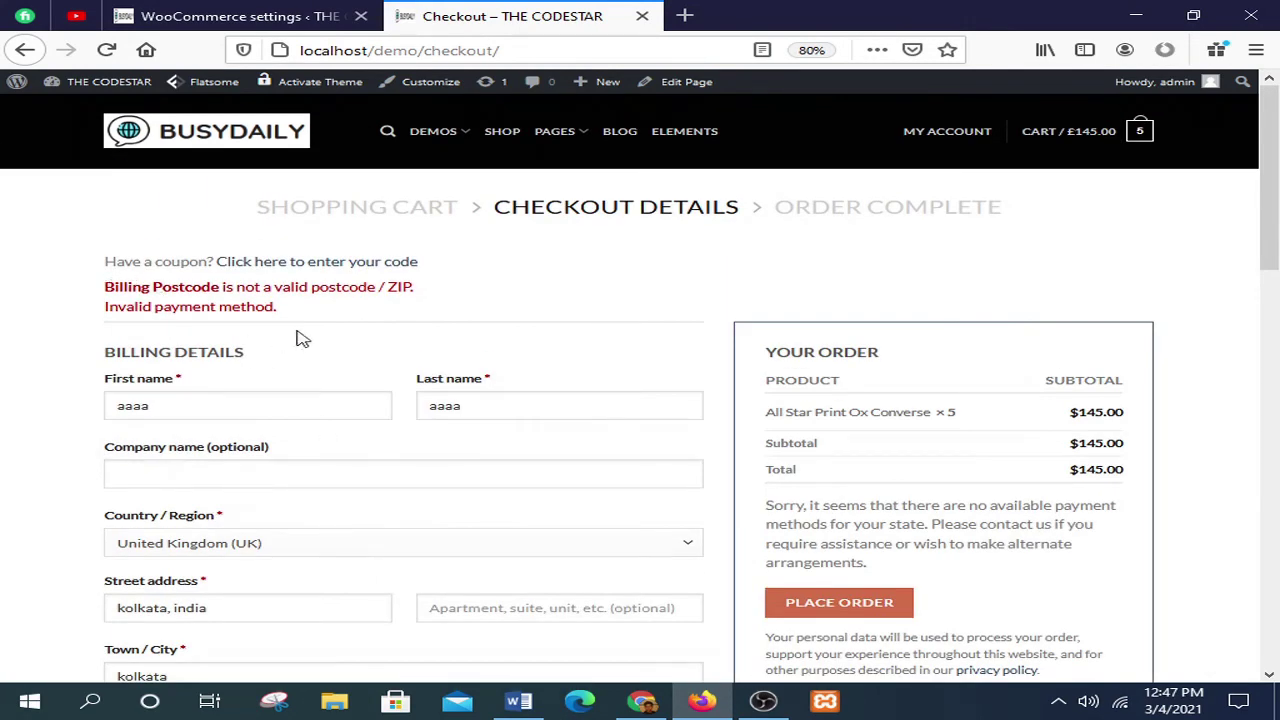
scroll(606, 466, down, 3)
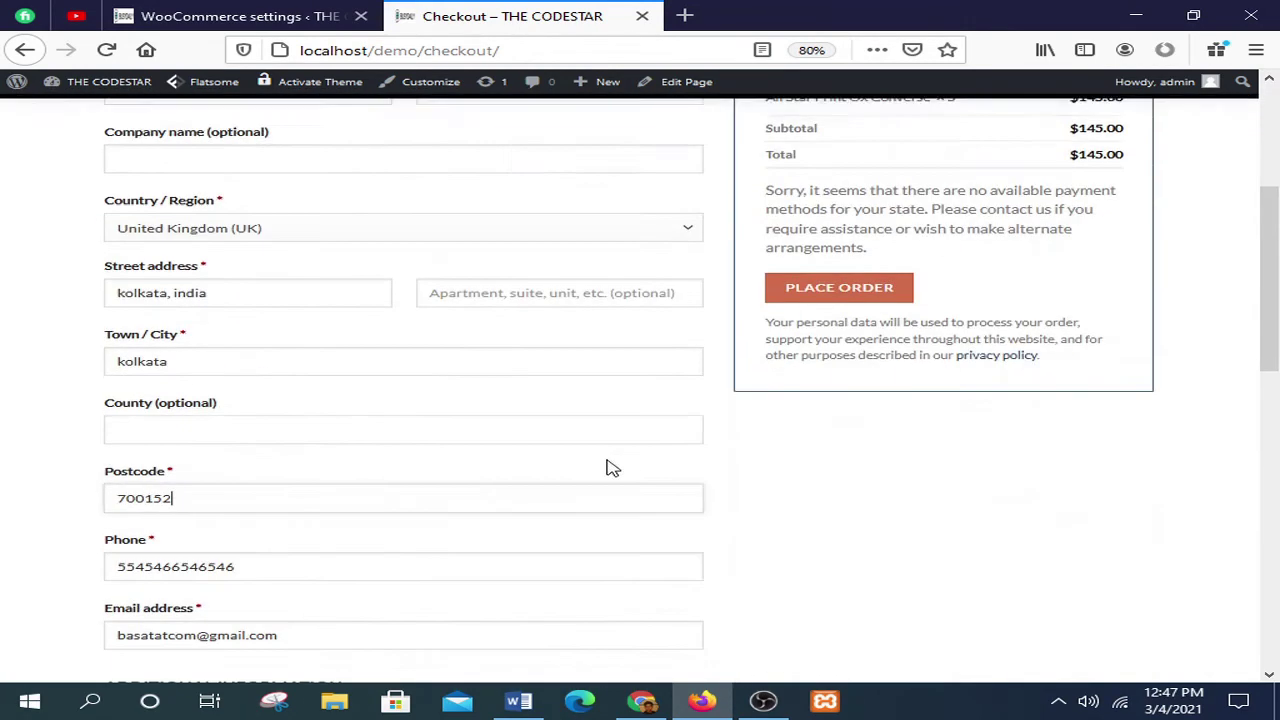
Turn on Cash on delivery in the WooCommerce Payments settings and save
click(252, 30)
click(474, 188)
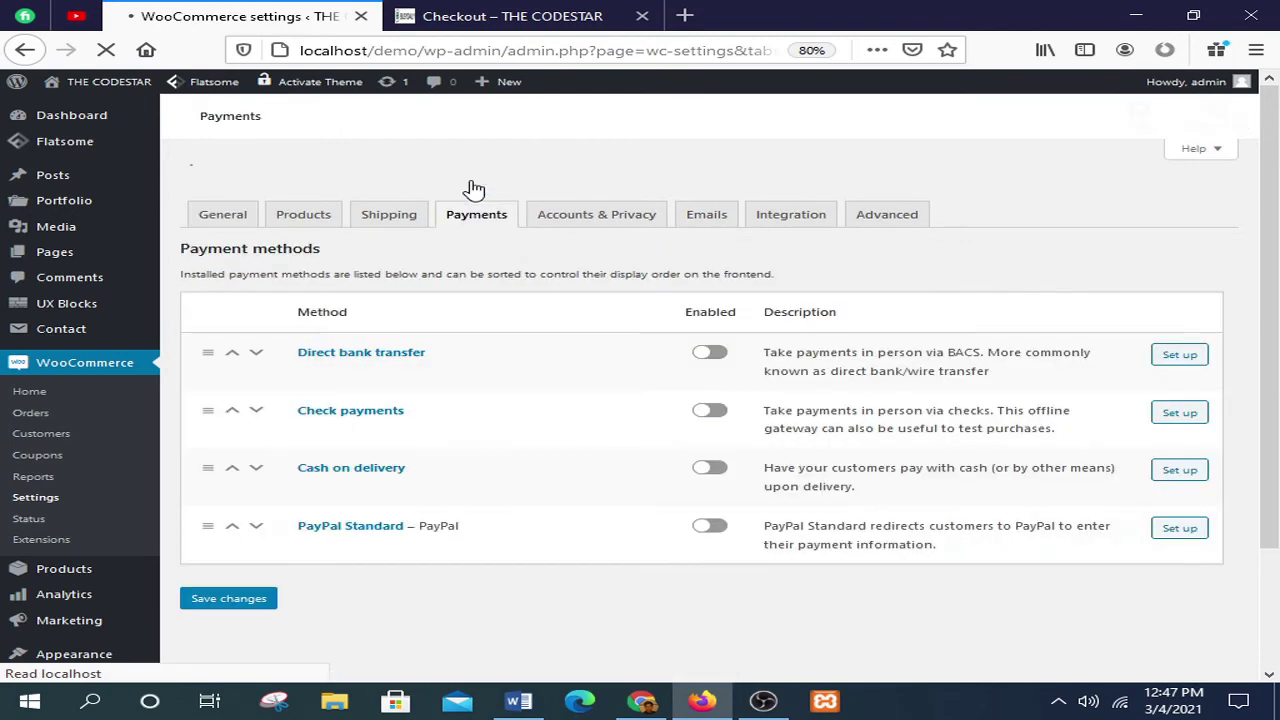
scroll(246, 480, down, 3)
scroll(400, 440, up, 3)
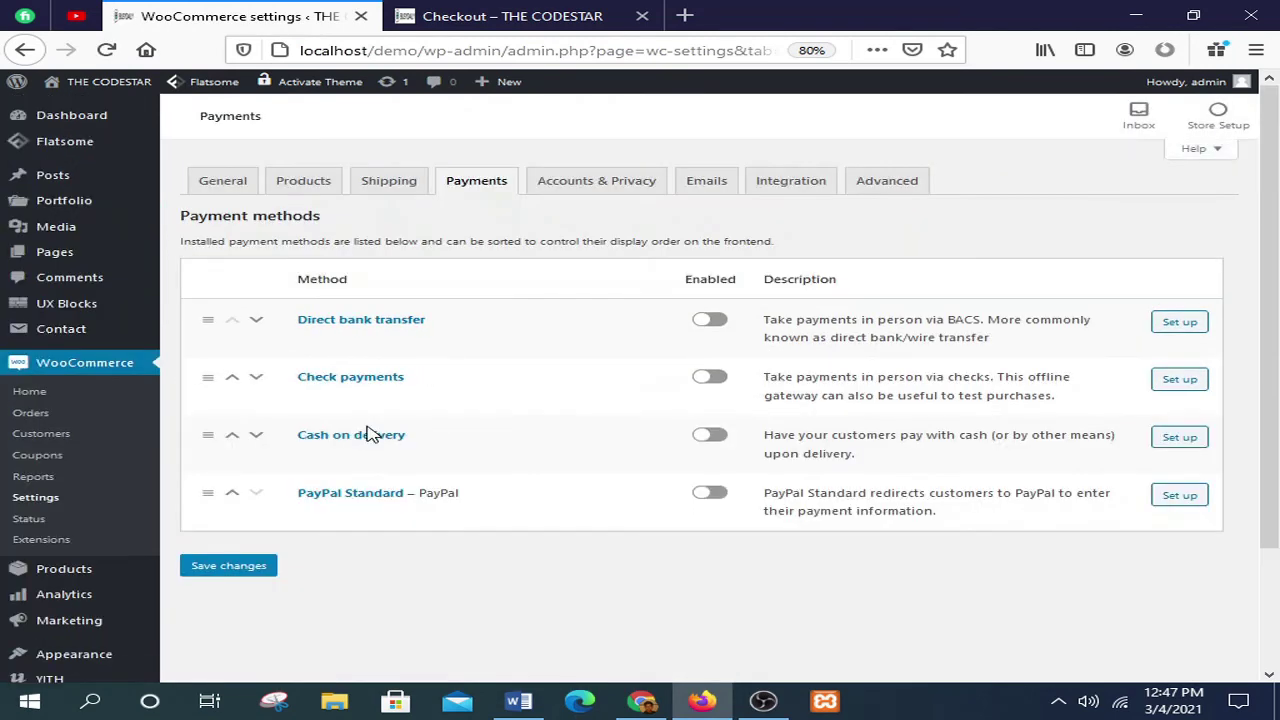
click(710, 436)
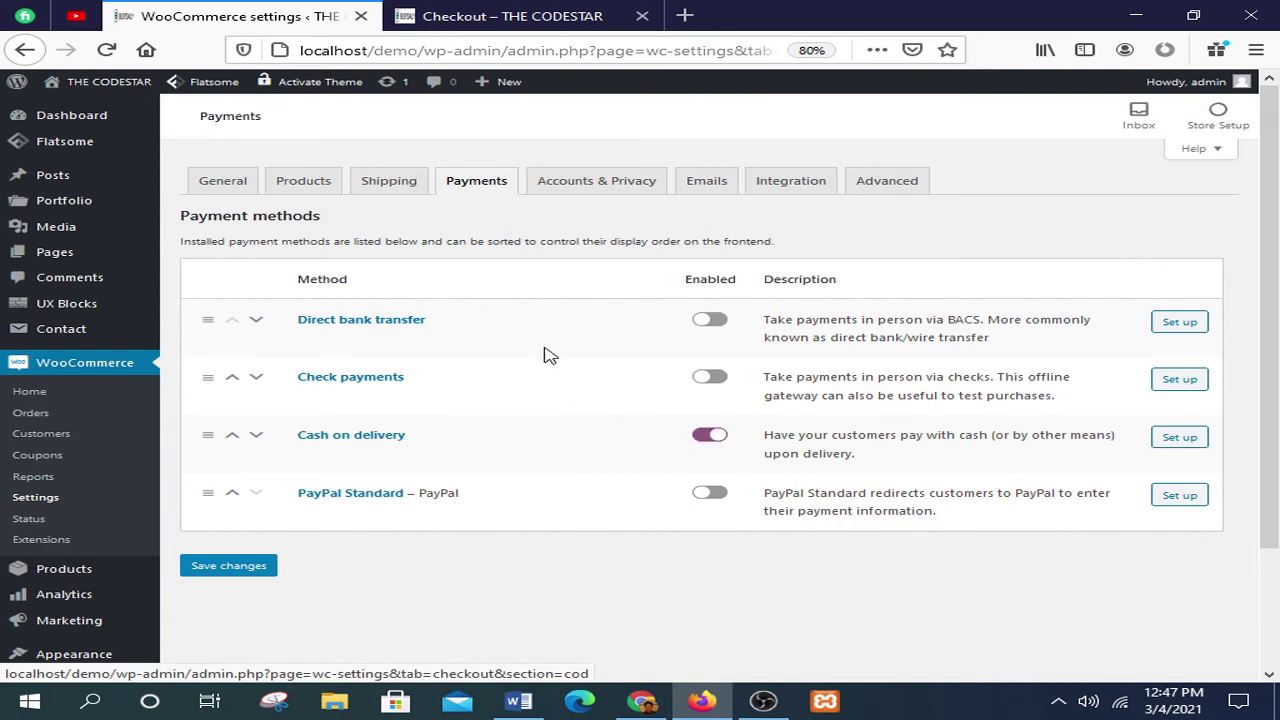
click(237, 566)
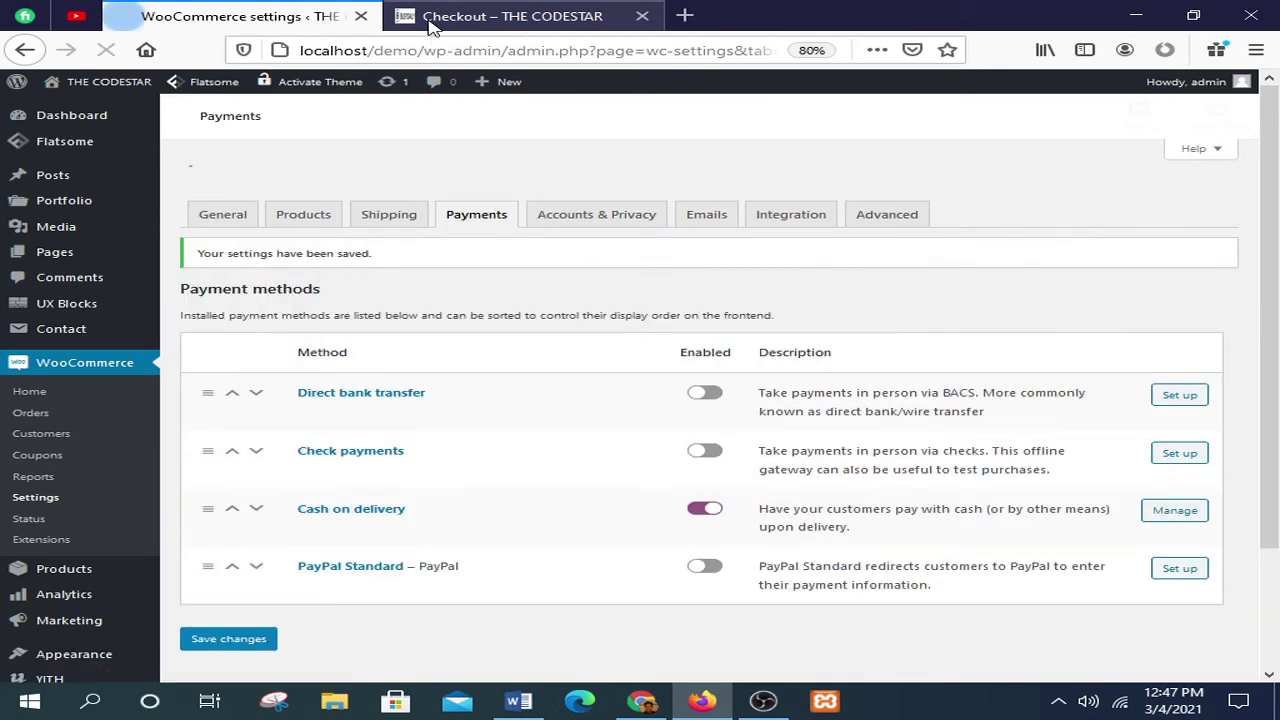
click(432, 20)
click(806, 295)
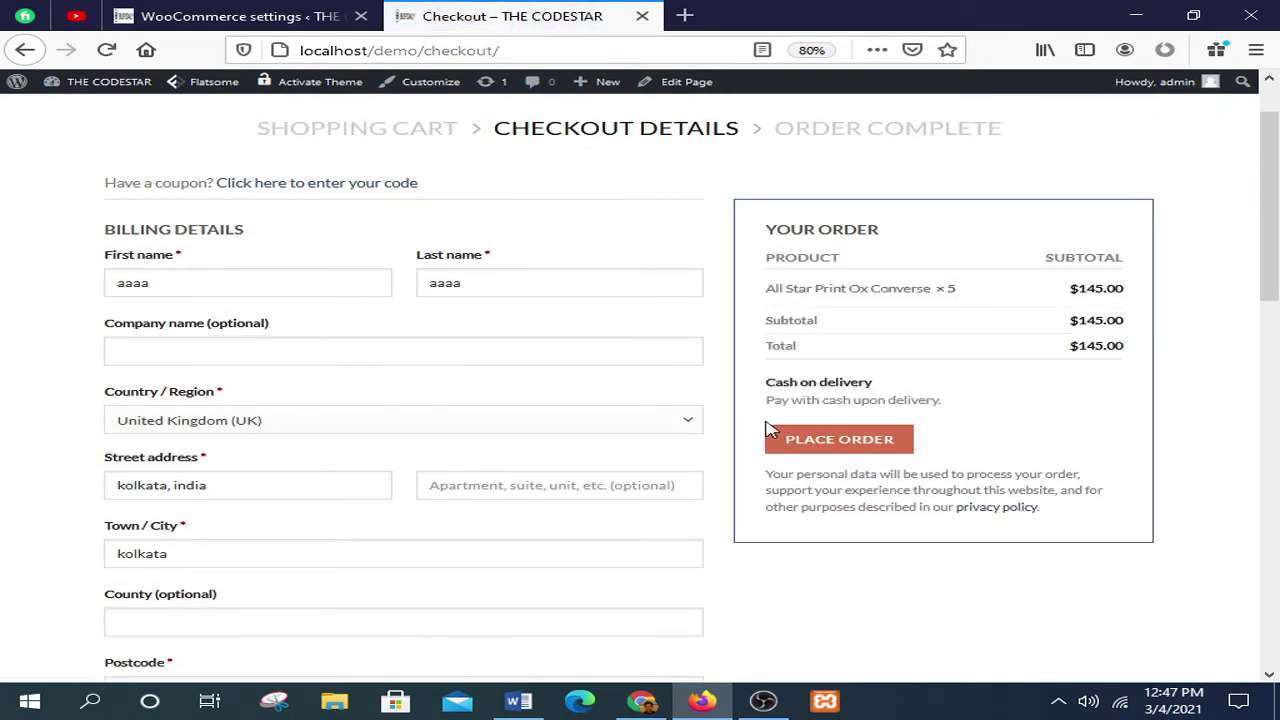
Place the order with the new Cash on delivery option, which returns a checkout error
drag(766, 382, 898, 388)
click(898, 388)
scroll(277, 430, down, 3)
scroll(674, 446, up, 2)
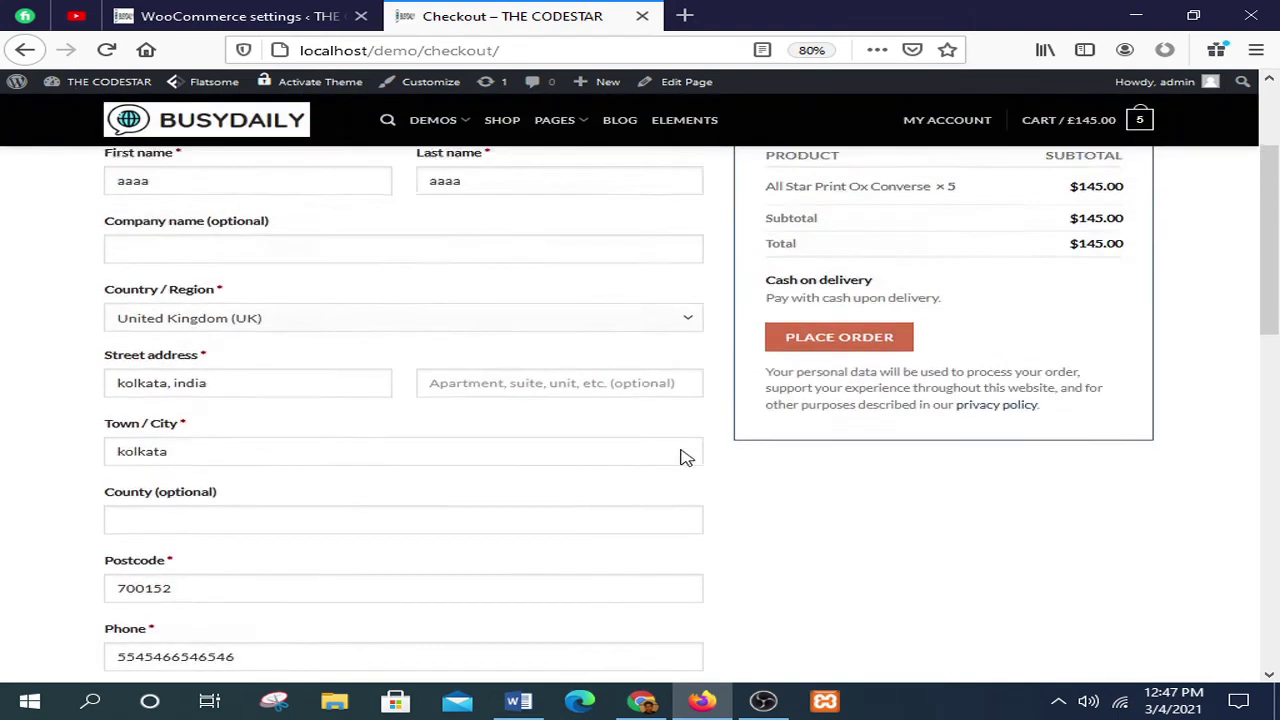
click(803, 358)
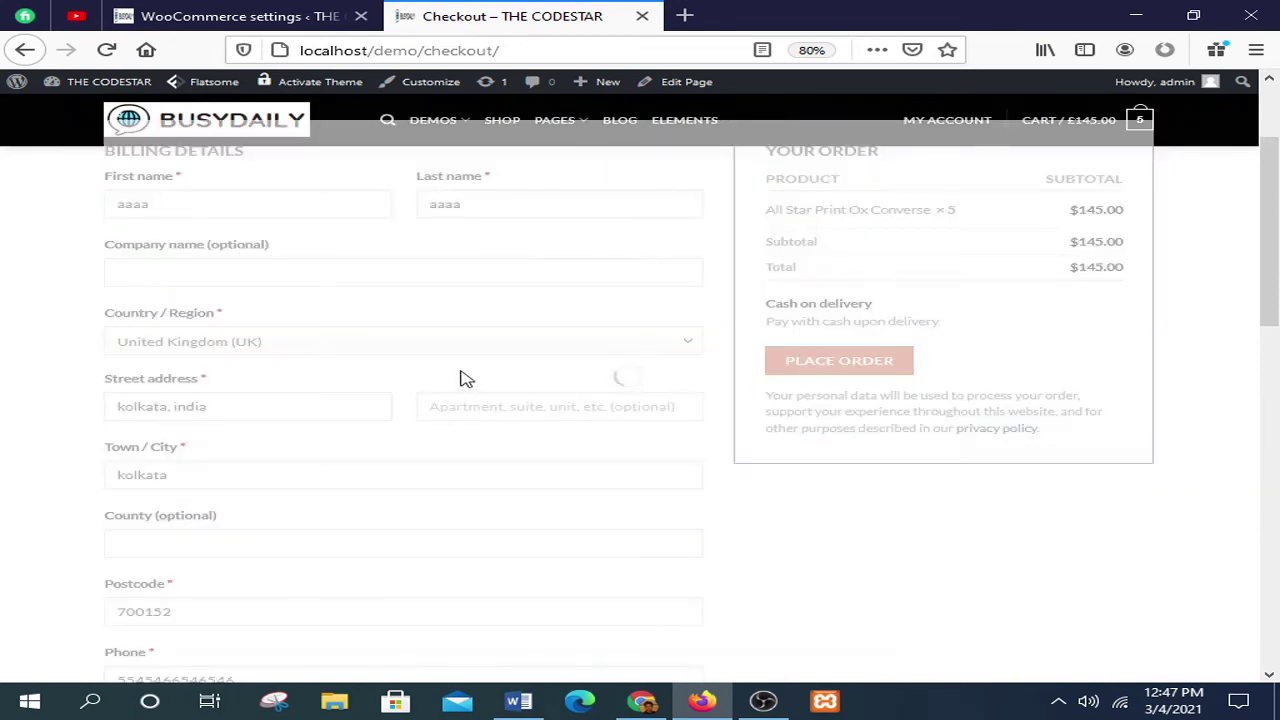
drag(104, 232, 455, 230)
click(458, 230)
scroll(457, 277, down, 2)
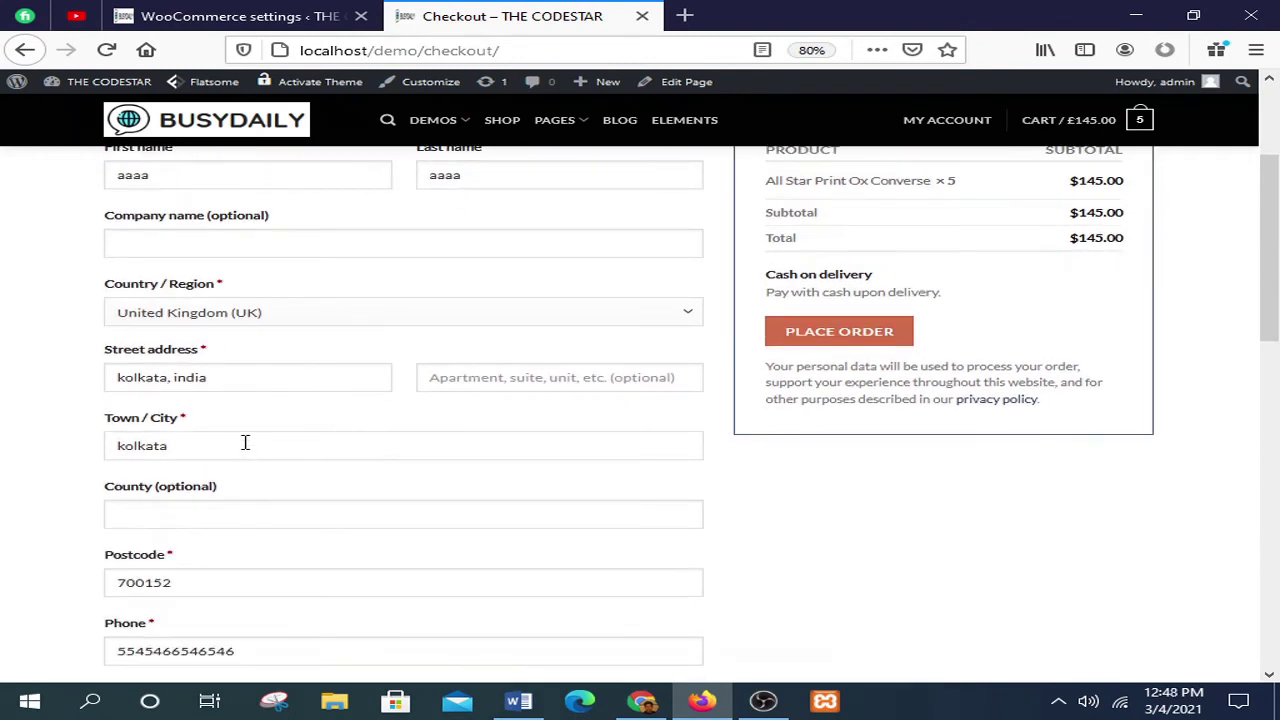
Set the billing country to India and place the order again
click(285, 314)
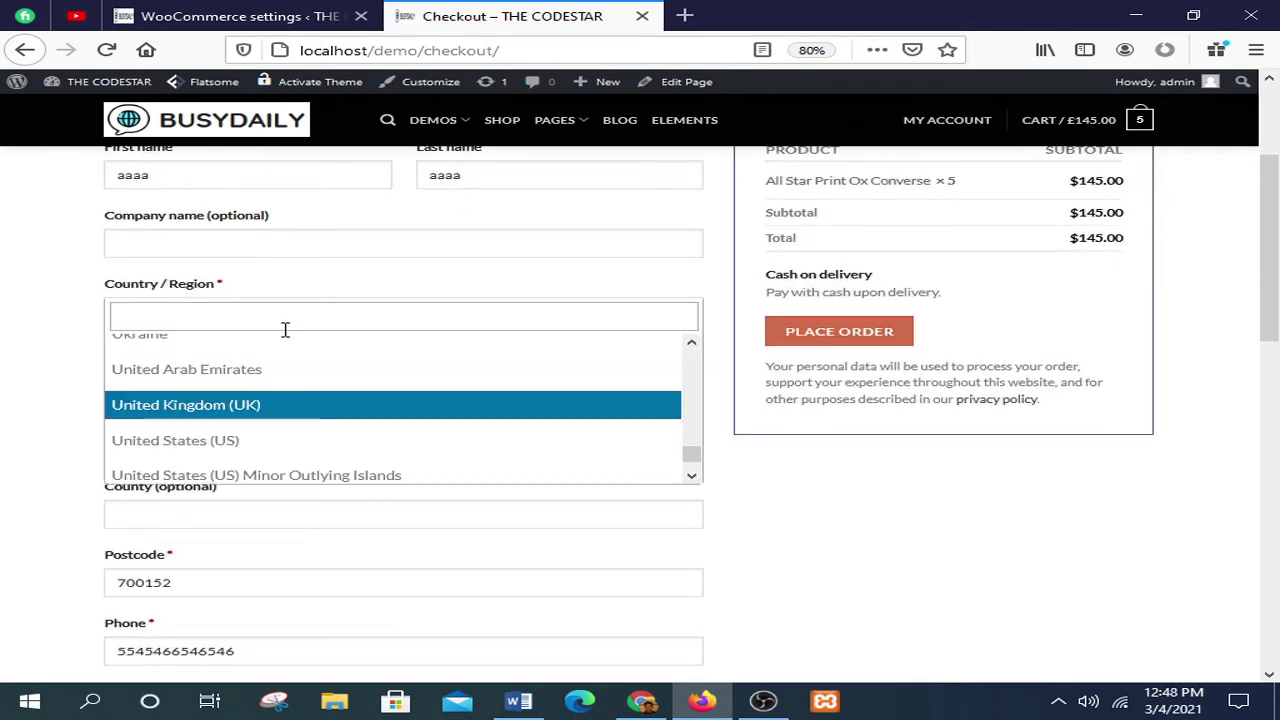
text(in)
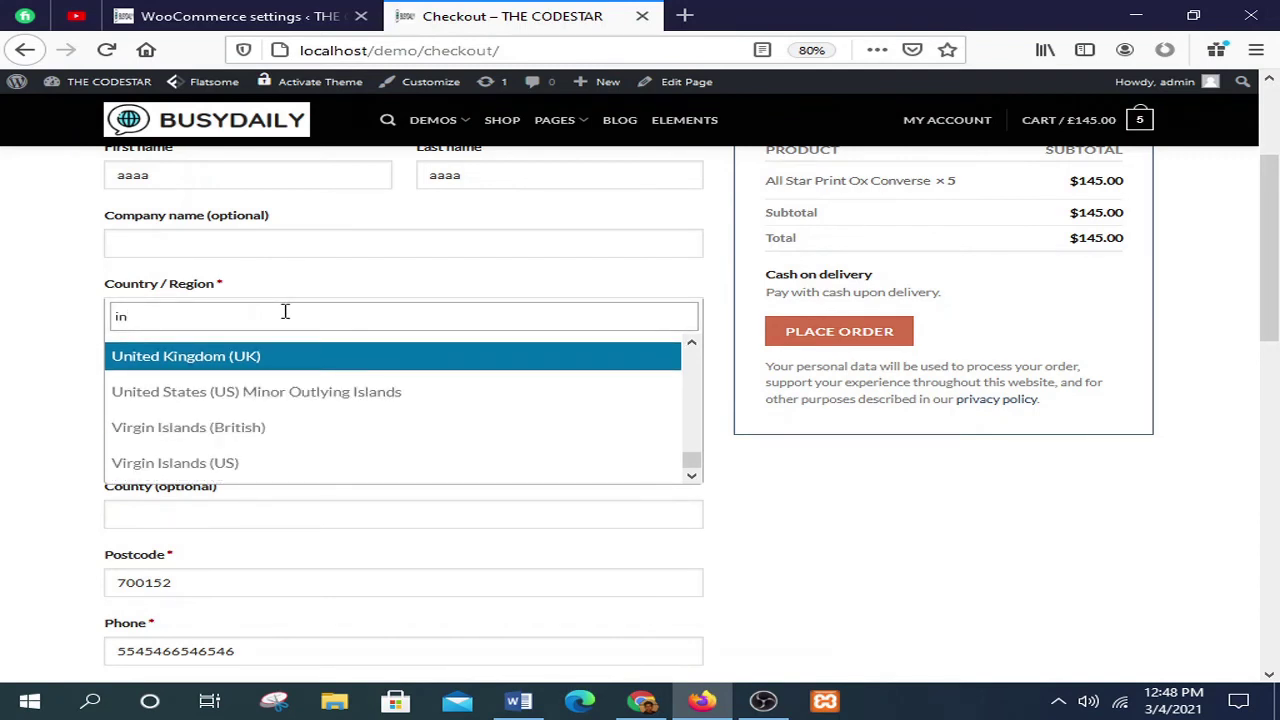
text(di)
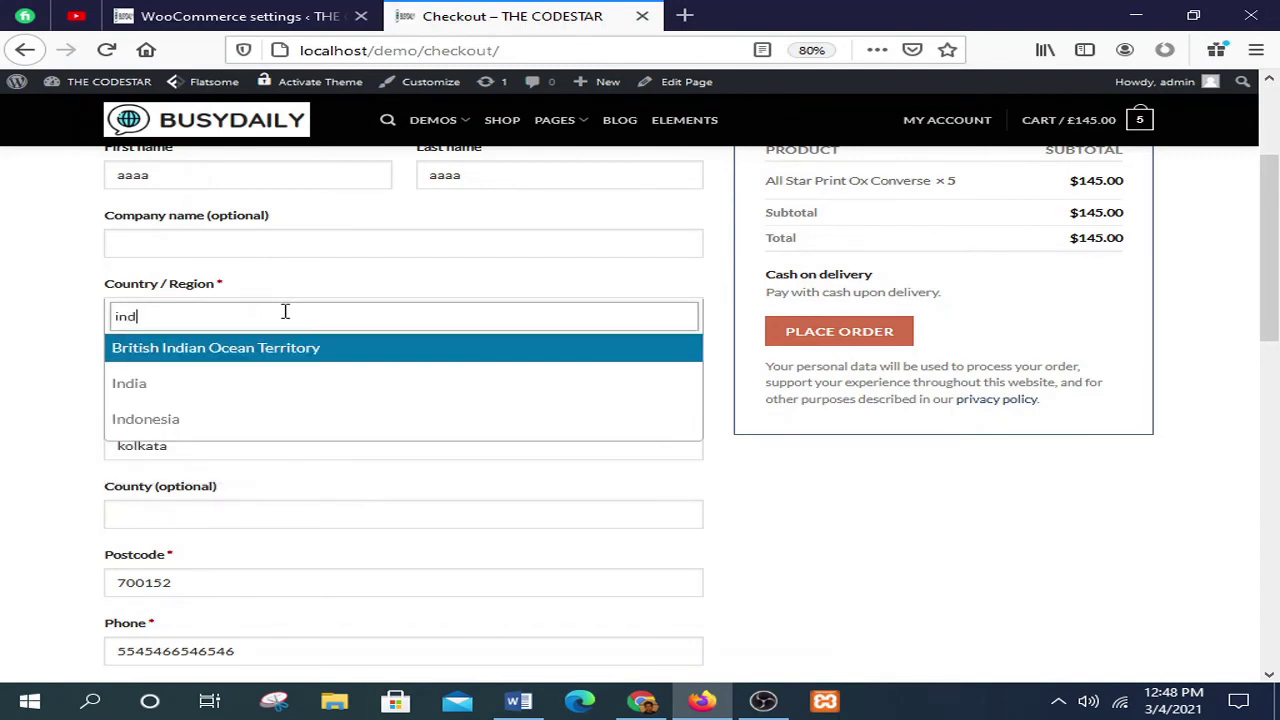
click(326, 396)
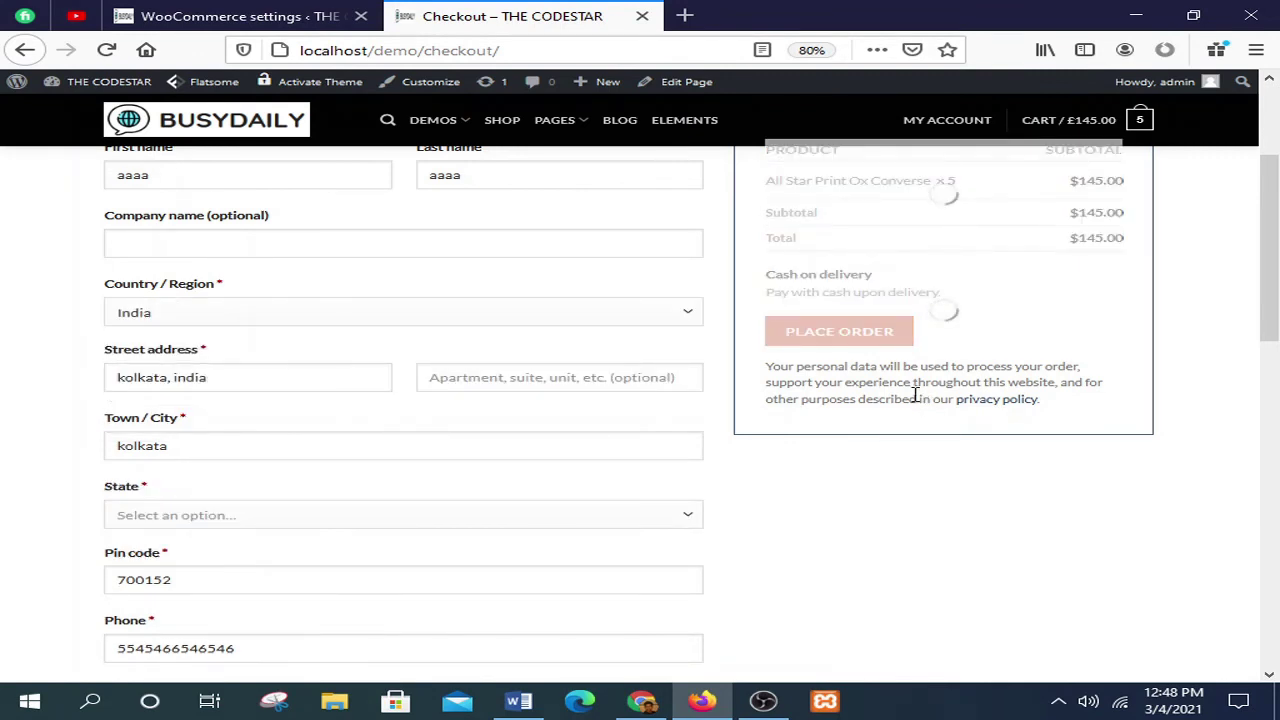
click(843, 340)
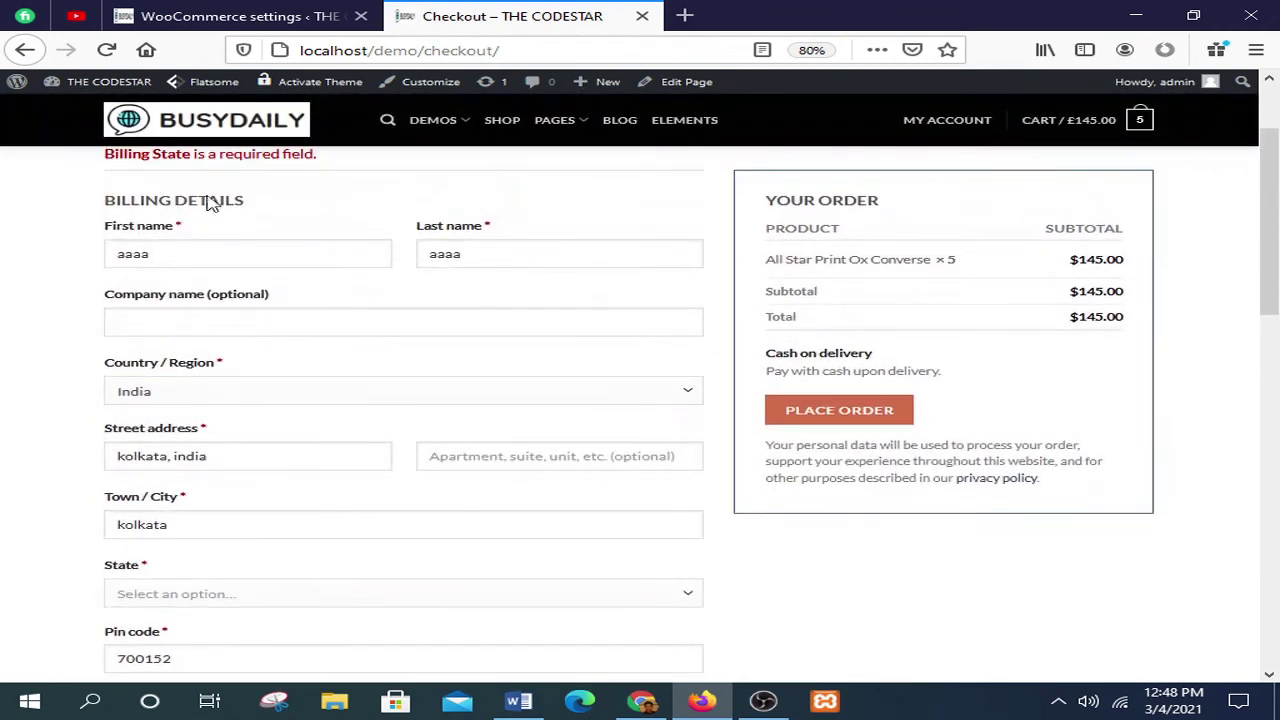
Choose Assam as the billing state and place the order successfully
scroll(250, 295, up, 2)
scroll(390, 350, down, 3)
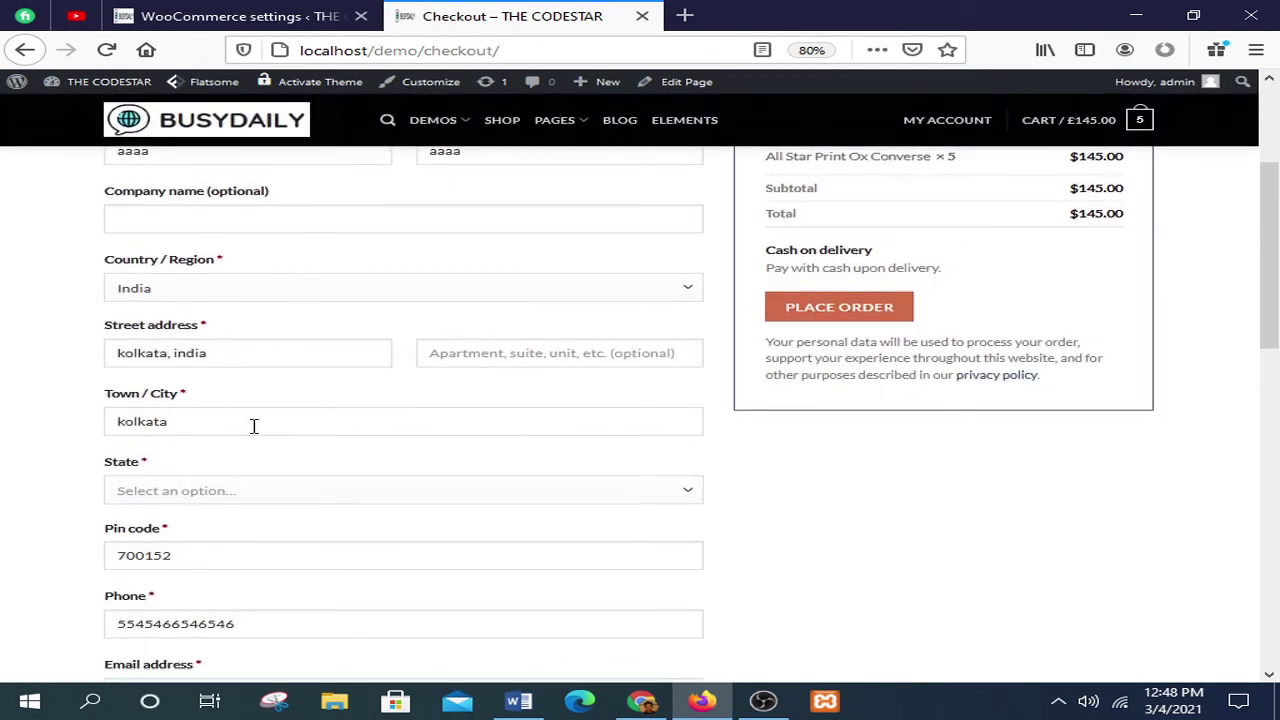
click(232, 500)
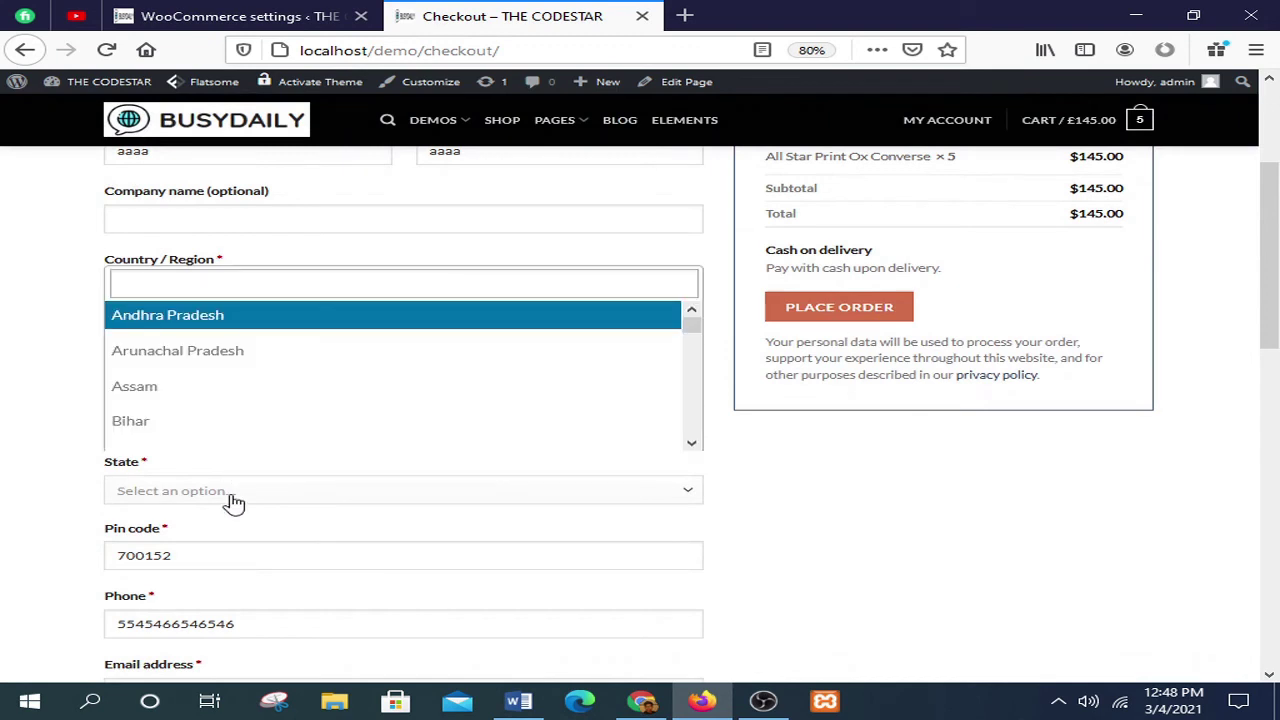
click(305, 390)
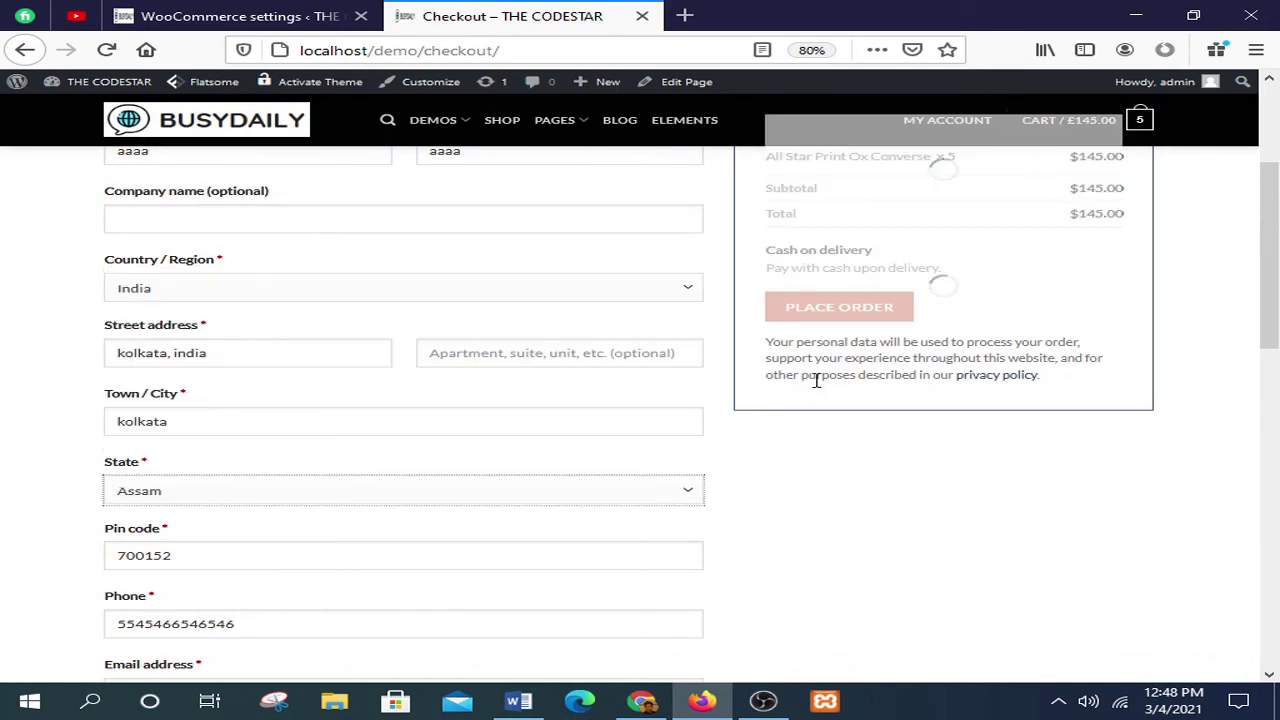
click(815, 315)
drag(100, 290, 360, 292)
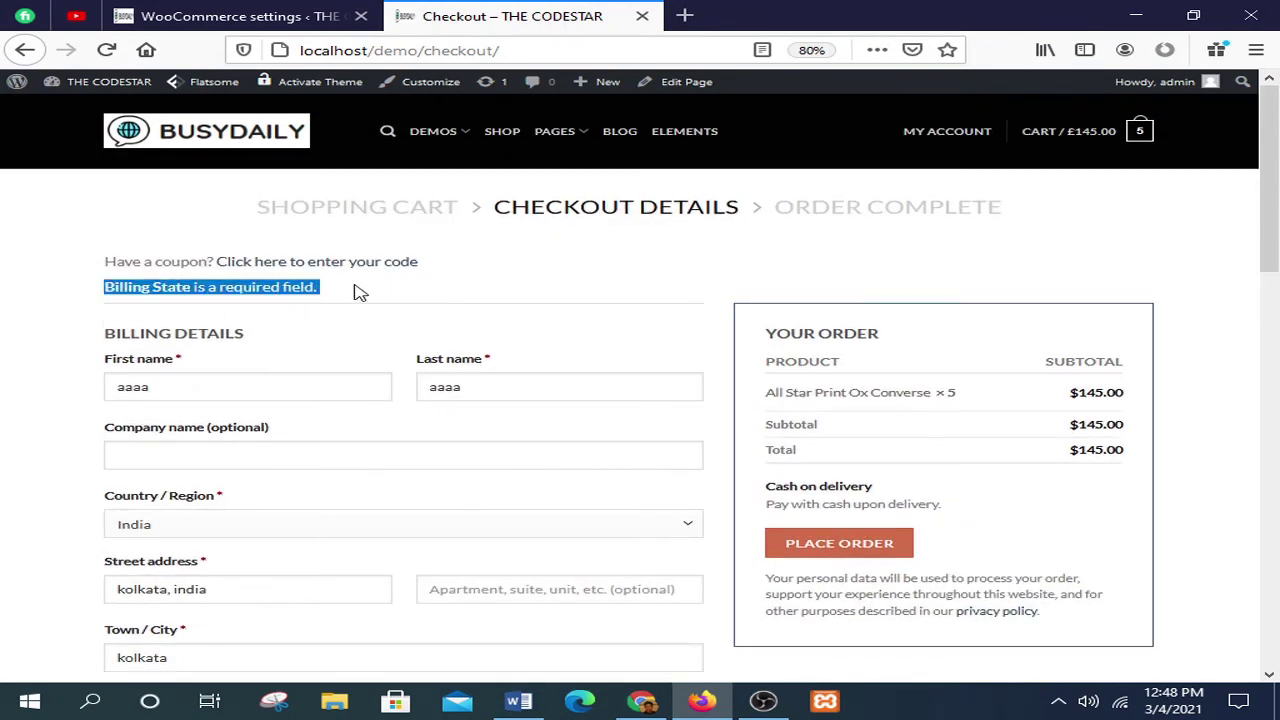
click(360, 292)
scroll(594, 403, down, 3)
click(812, 385)
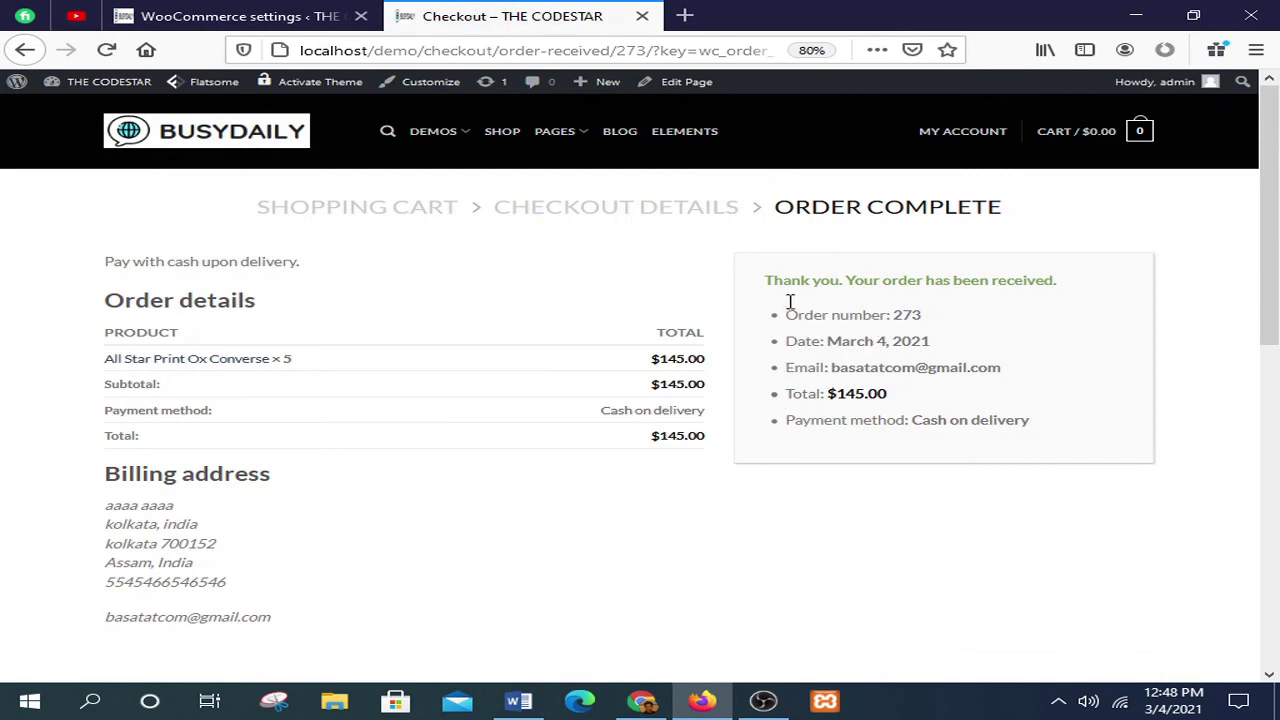
Highlight the order-received confirmation and the $145.00 order total
drag(764, 285, 1074, 291)
click(1074, 291)
scroll(163, 443, down, 5)
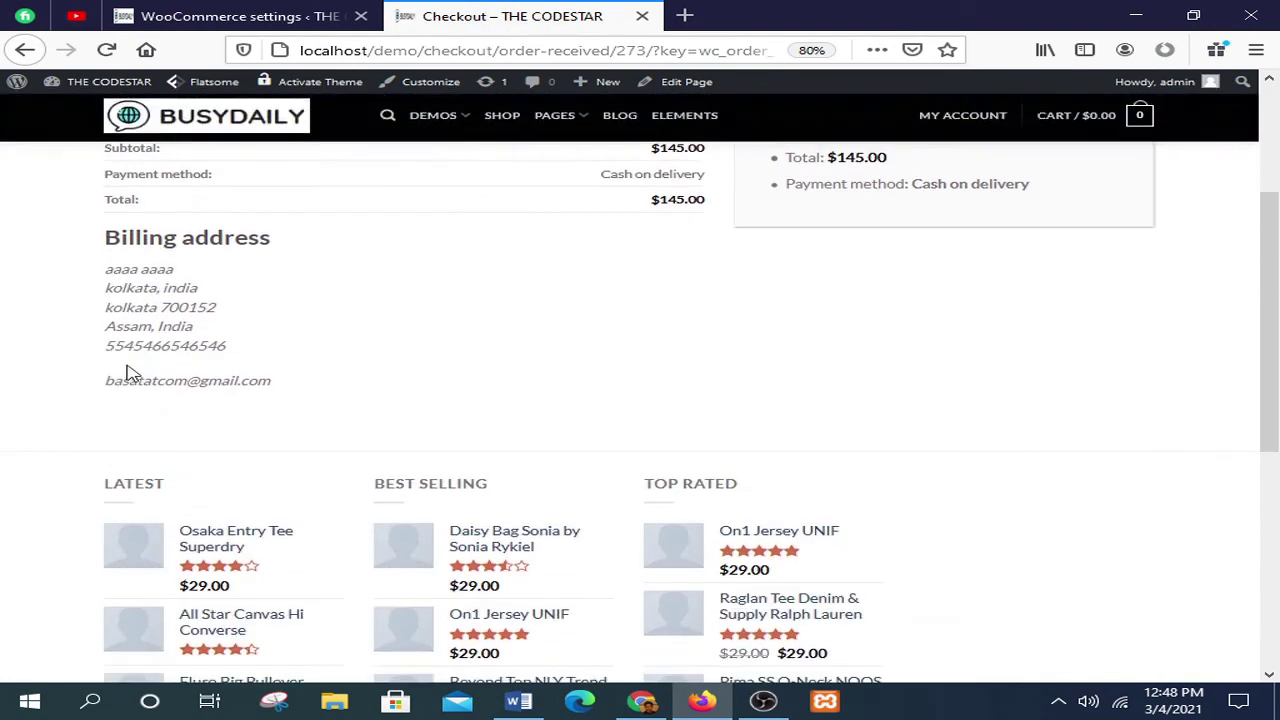
scroll(503, 390, up, 5)
drag(709, 440, 650, 436)
click(668, 455)
Highlight the order date and email line, then open the WooCommerce home dashboard
drag(783, 342, 983, 337)
click(900, 345)
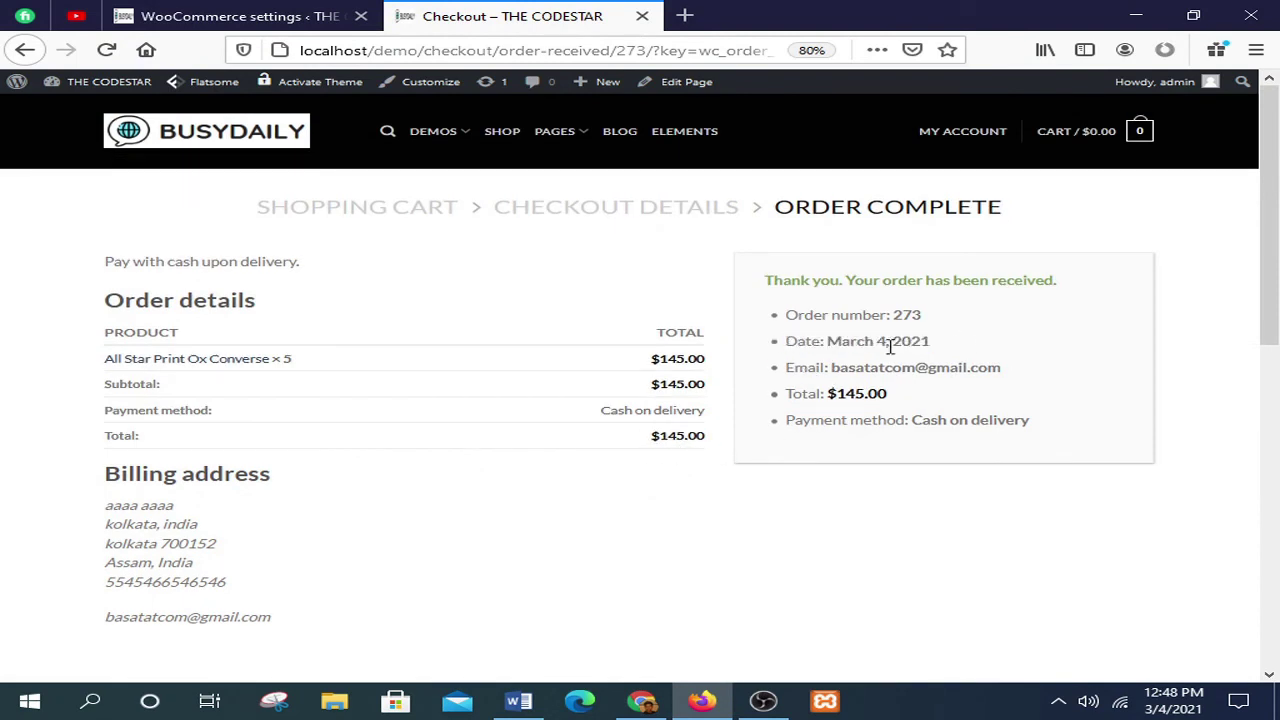
drag(843, 363, 1051, 374)
click(978, 390)
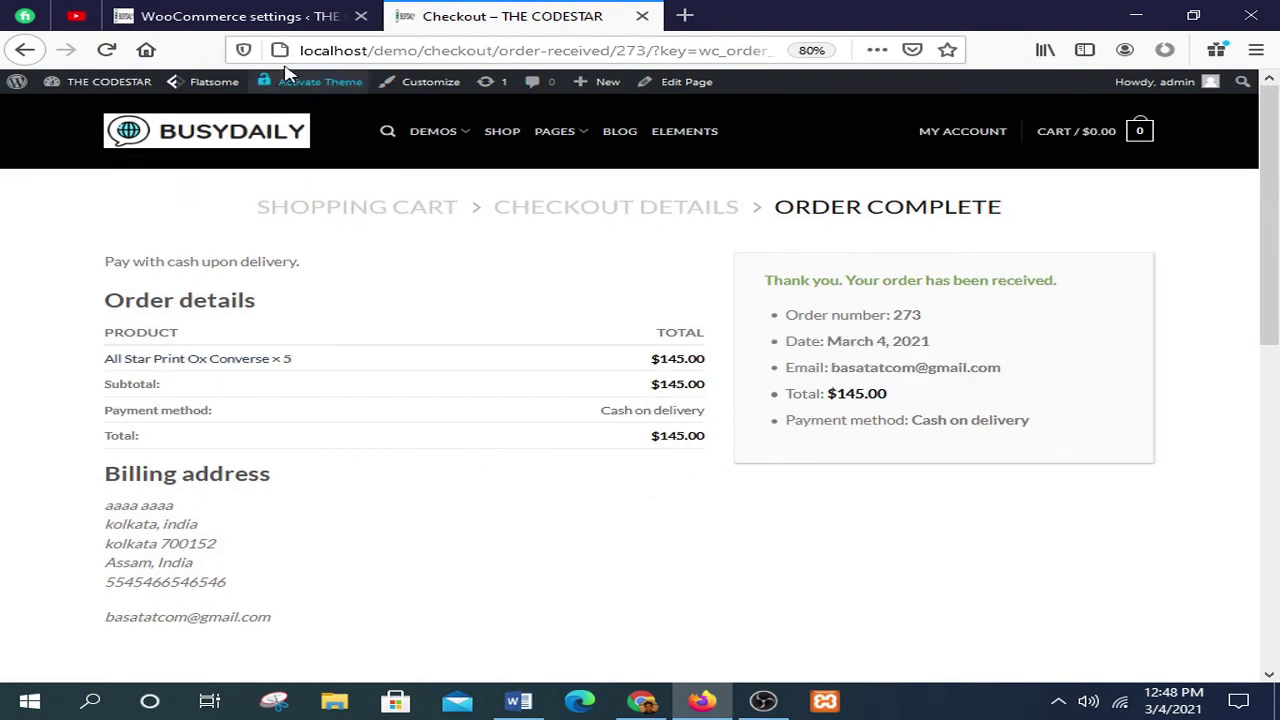
click(230, 16)
click(57, 368)
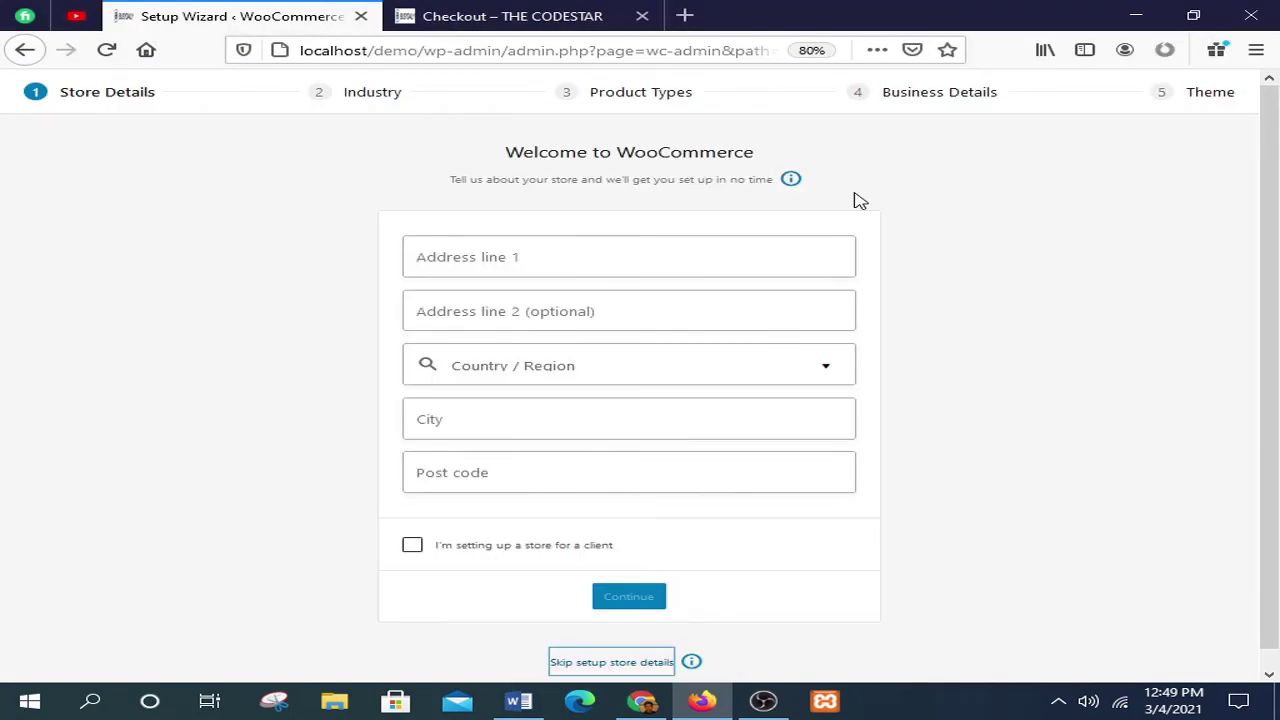
Skip the store details, answer 'Yes, count me in!' to tracking, and close the welcome modal
click(608, 664)
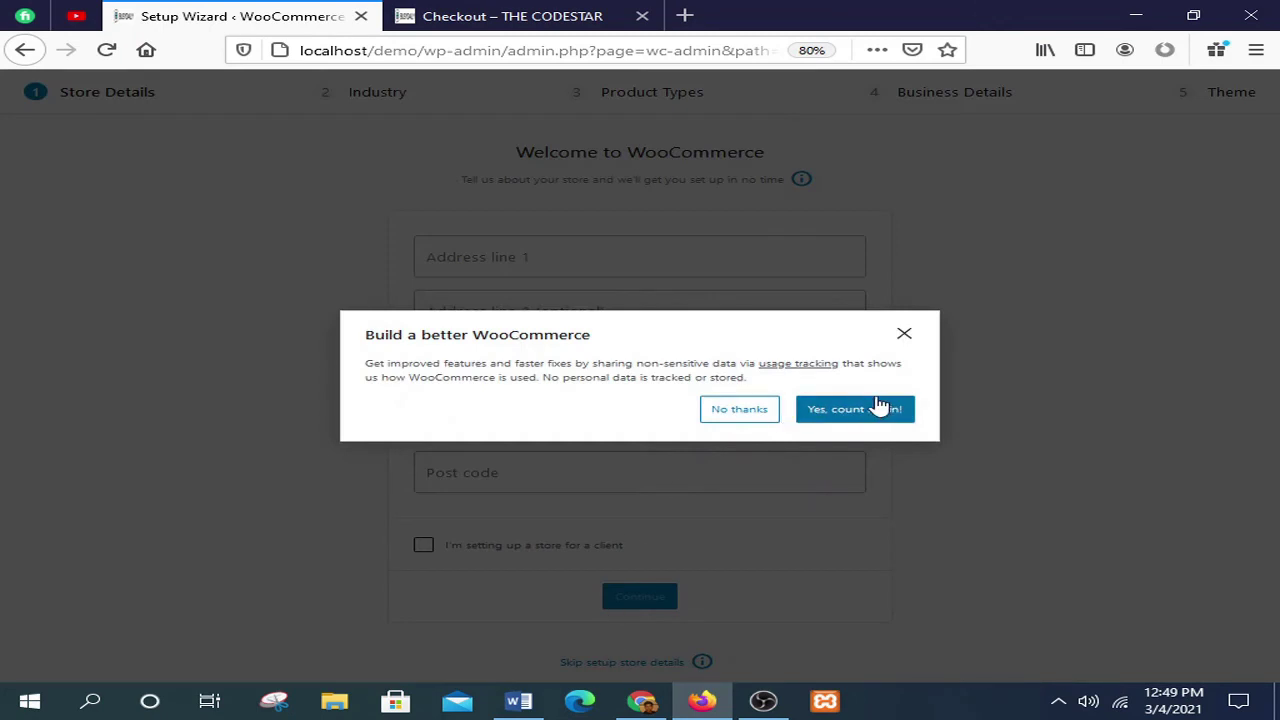
click(845, 420)
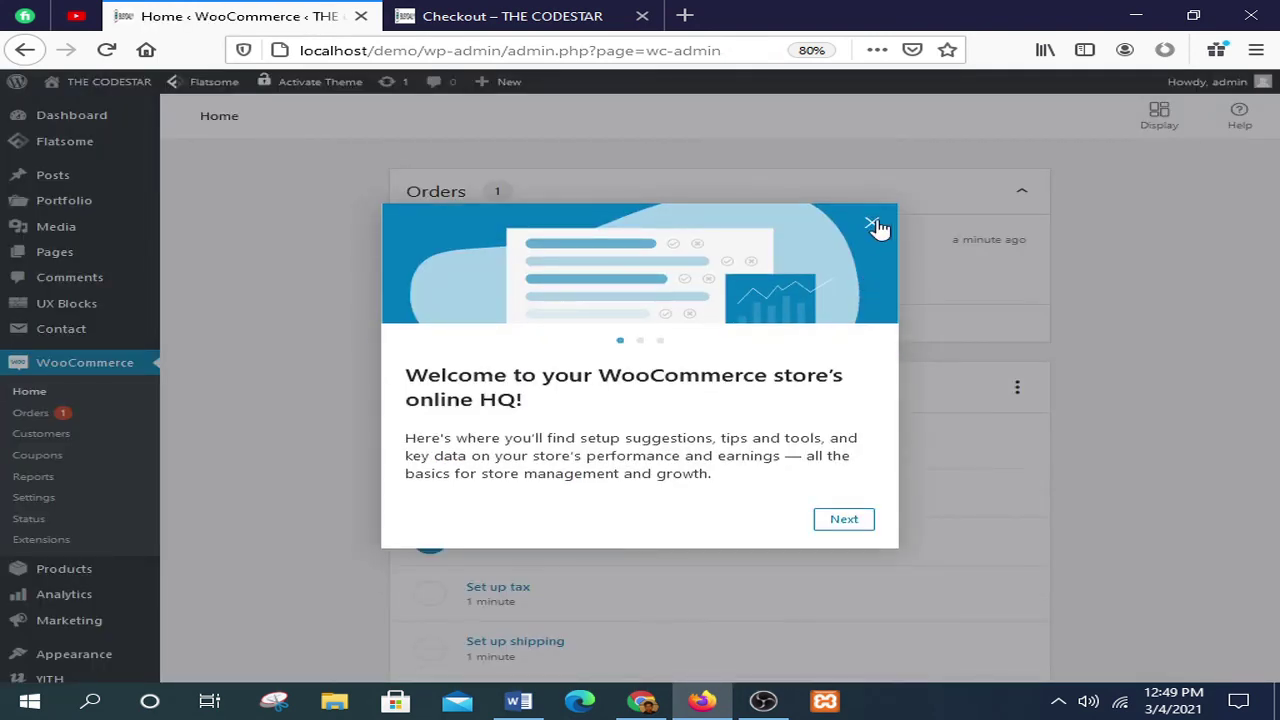
click(871, 224)
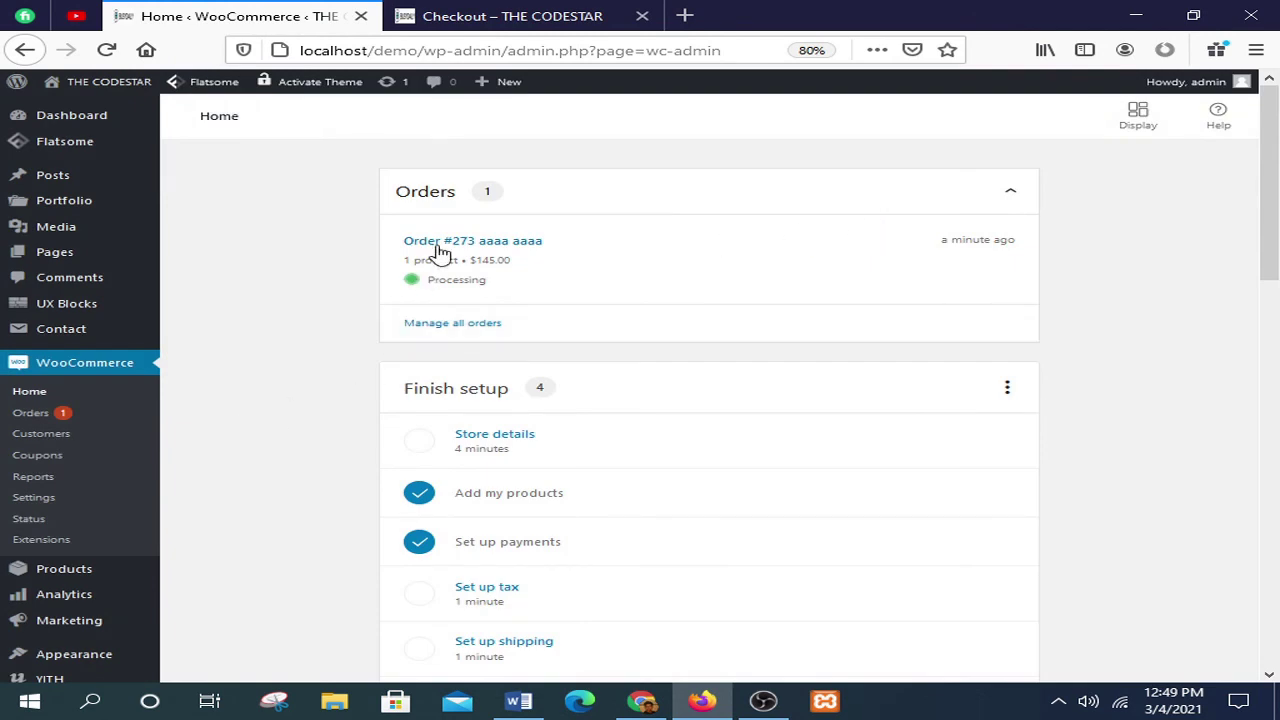
Preview the $145.00 order in WooCommerce Orders and mark it Completed
click(32, 418)
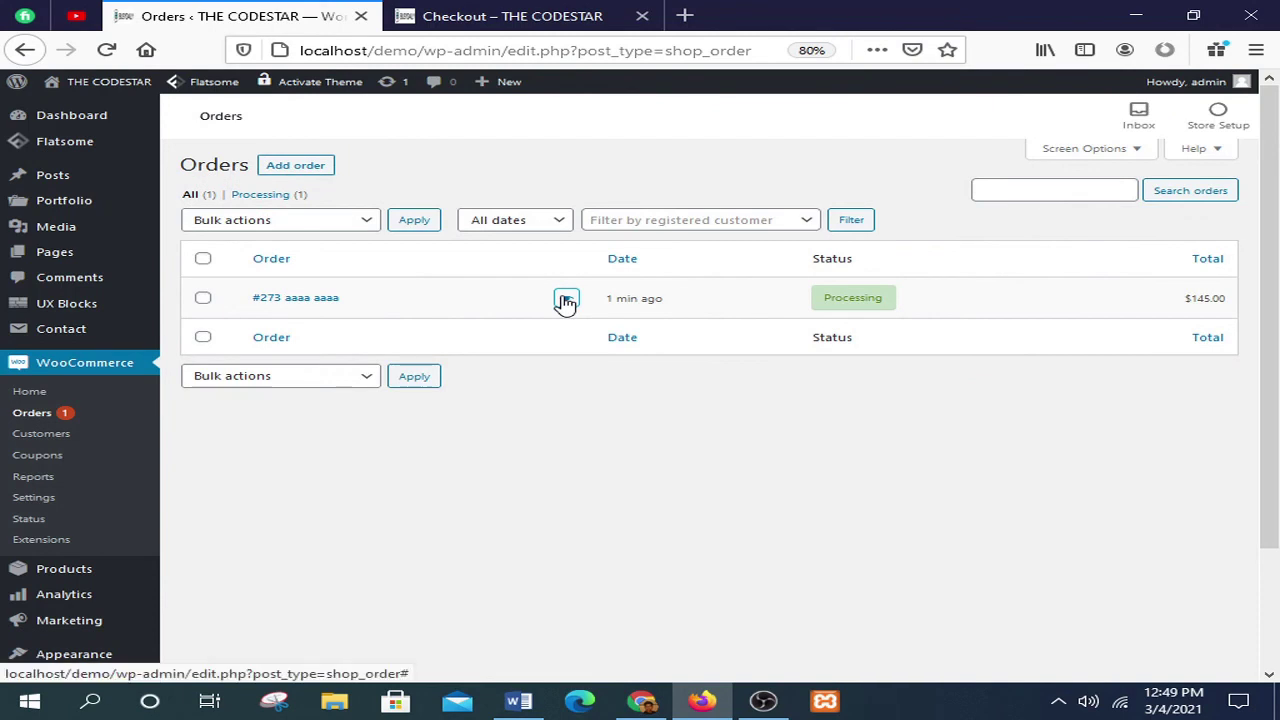
click(566, 300)
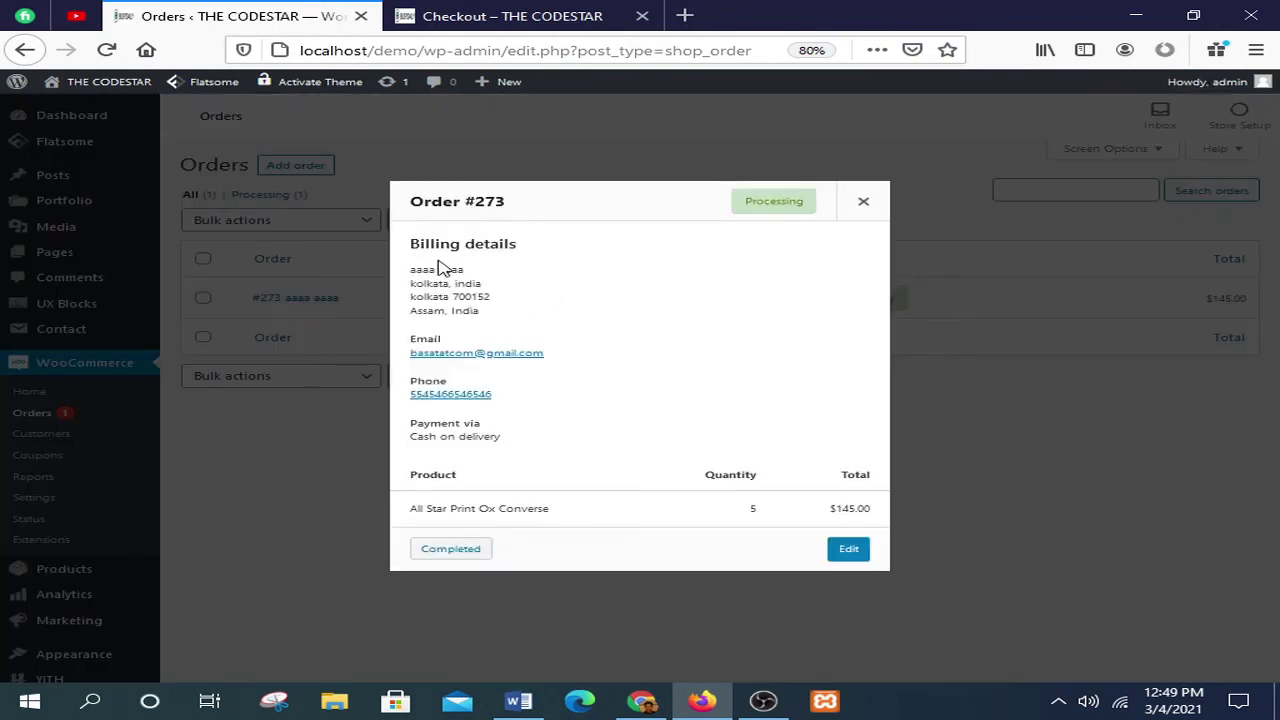
drag(415, 250, 537, 246)
click(545, 272)
drag(432, 273, 529, 337)
click(551, 331)
click(457, 560)
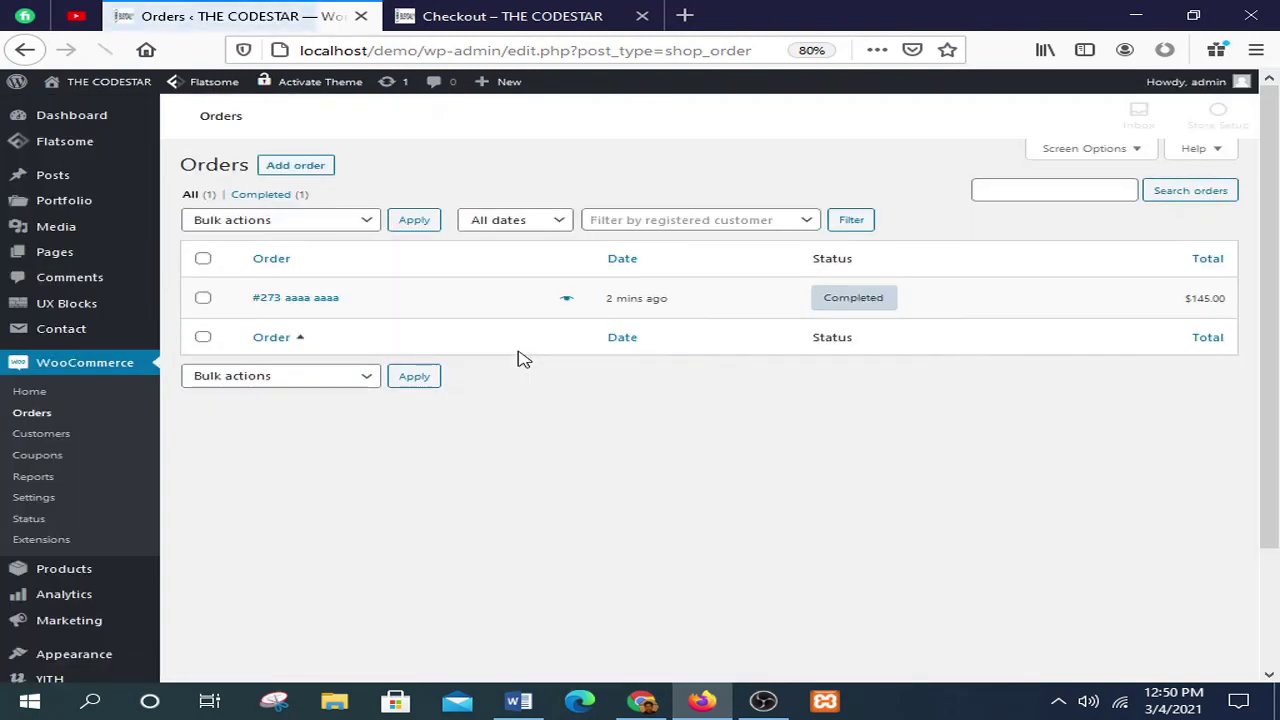
click(440, 20)
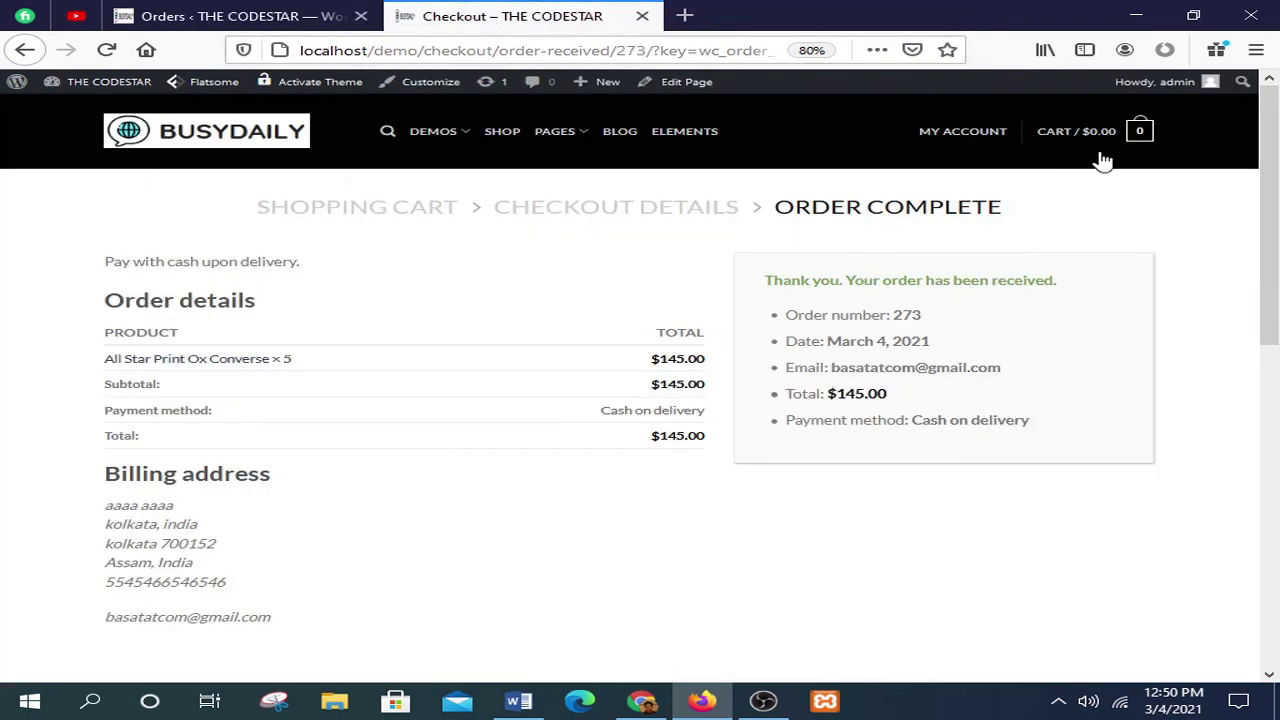
Confirm the $145.00 order shows Completed under My Account > Orders, then go to the home page
mouse_move(963, 134)
click(993, 214)
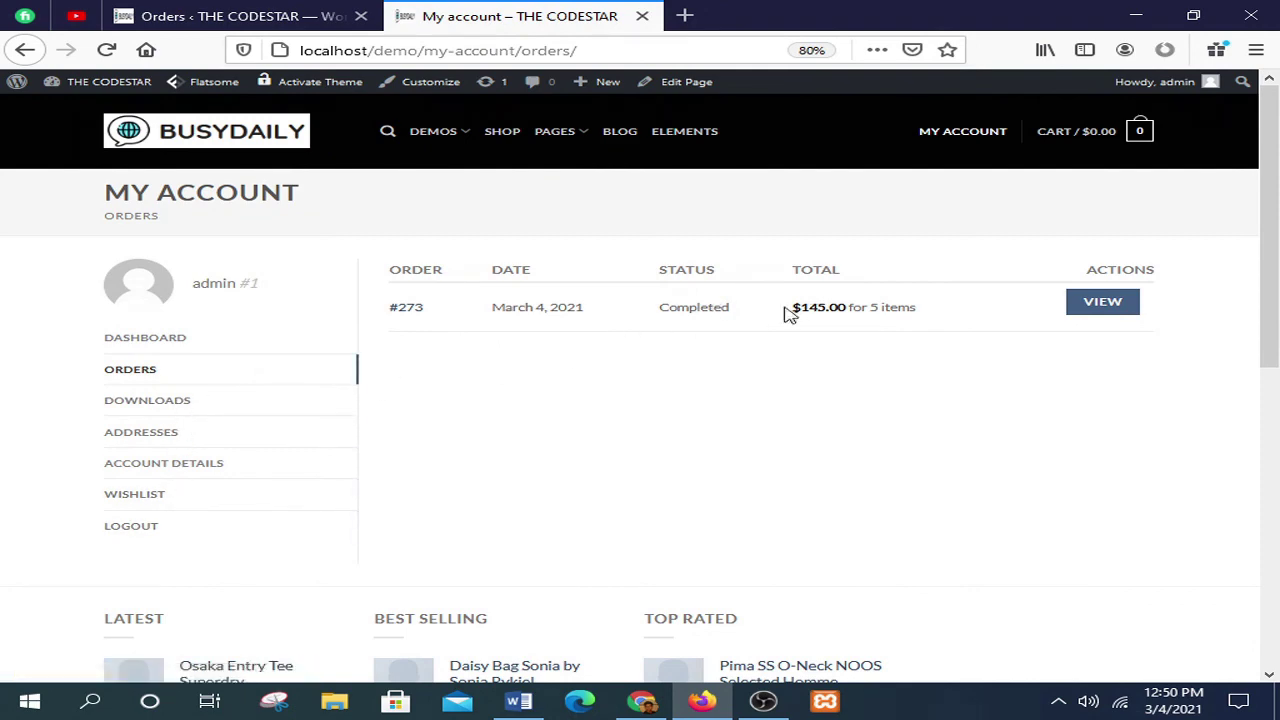
drag(660, 308, 734, 317)
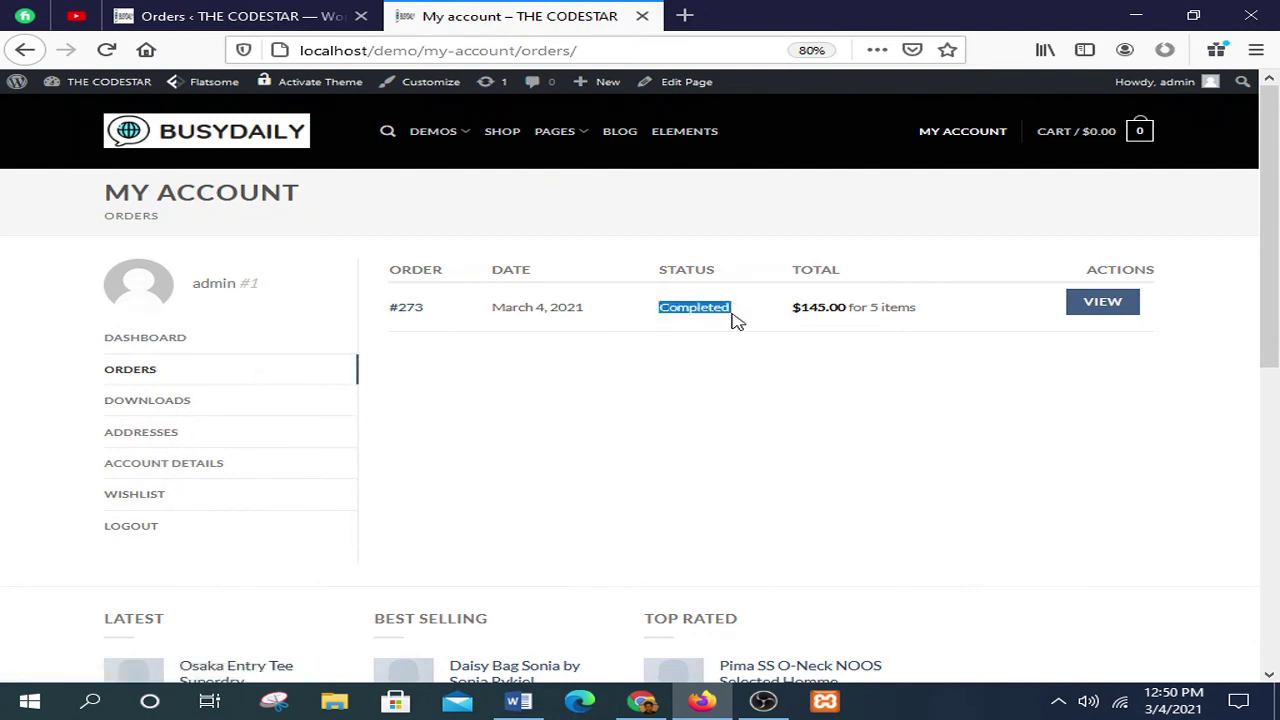
click(634, 302)
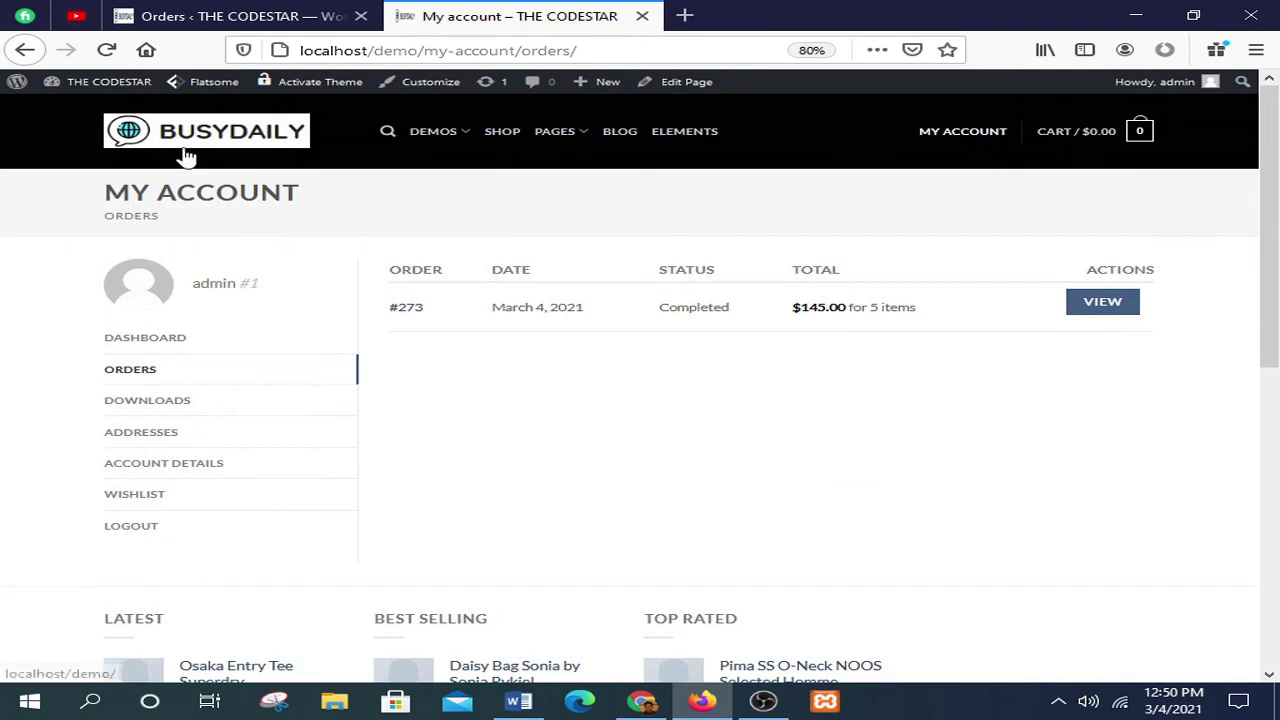
click(156, 141)
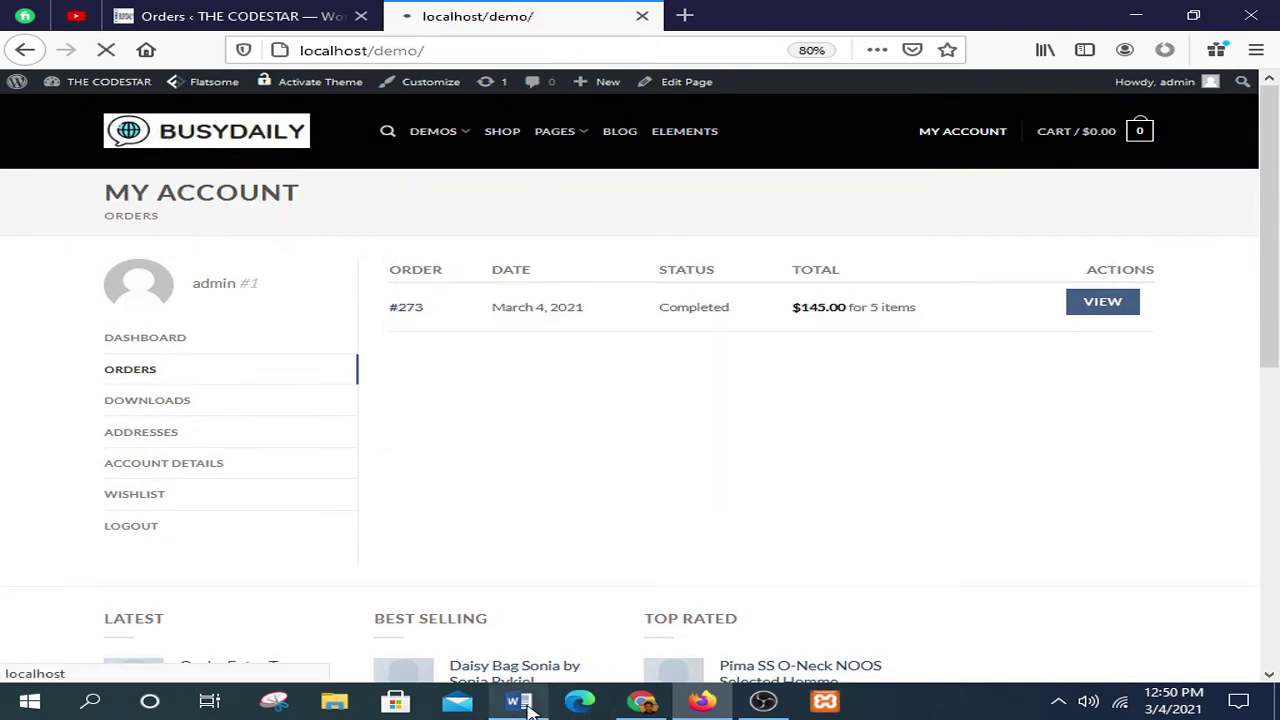
mouse_move(525, 704)
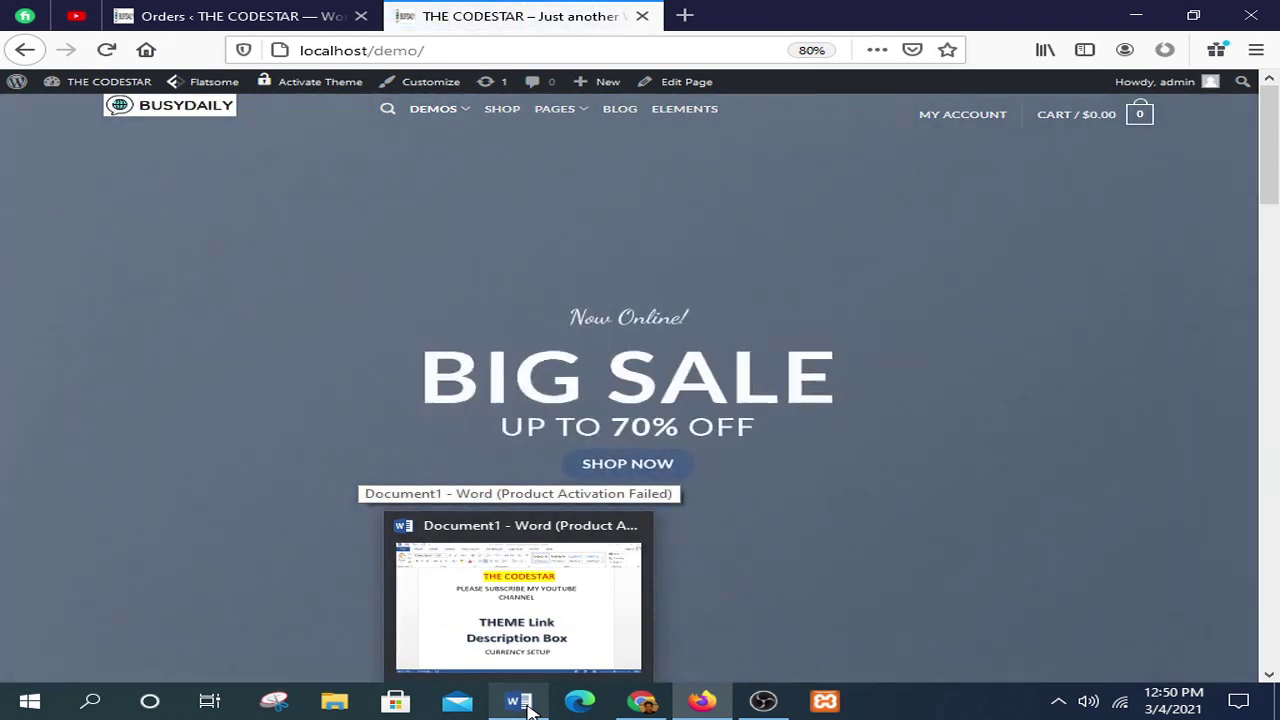
In Word, start a new line under CURRENCY SETUP reading 'THANK YOU FOR', correcting typos
click(525, 704)
scroll(797, 534, down, 5)
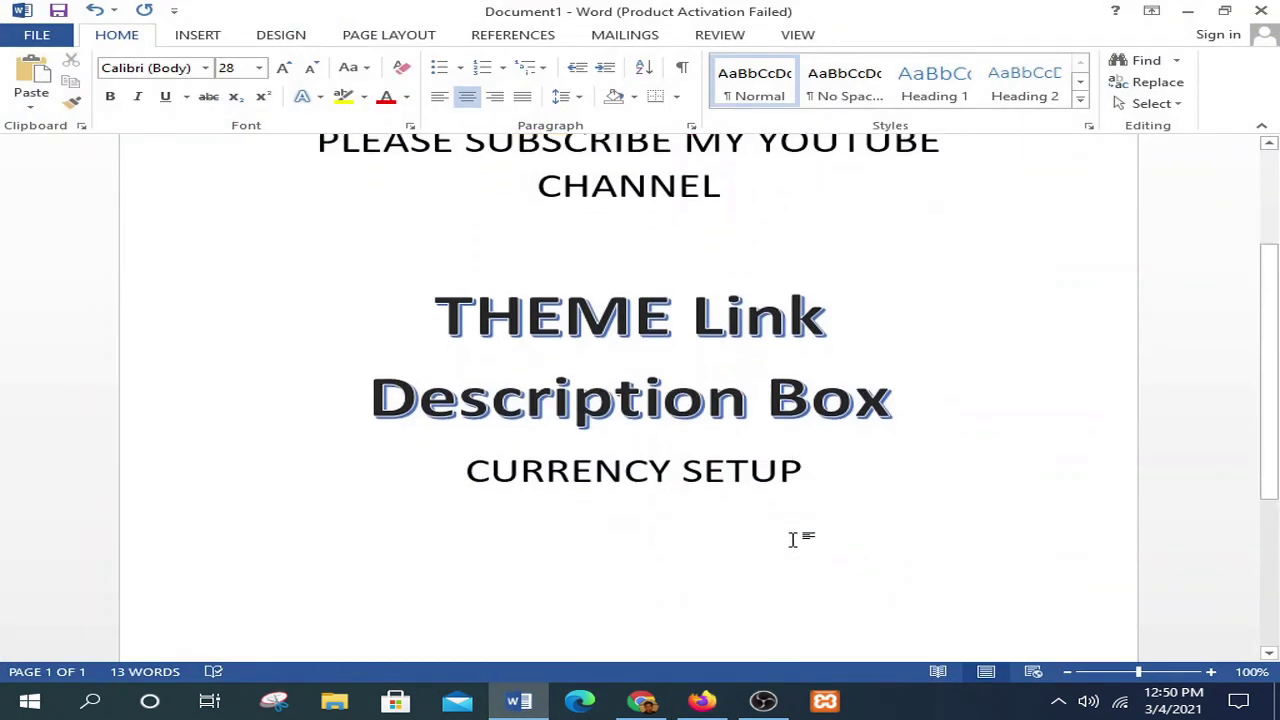
key(Return)
key(Return)
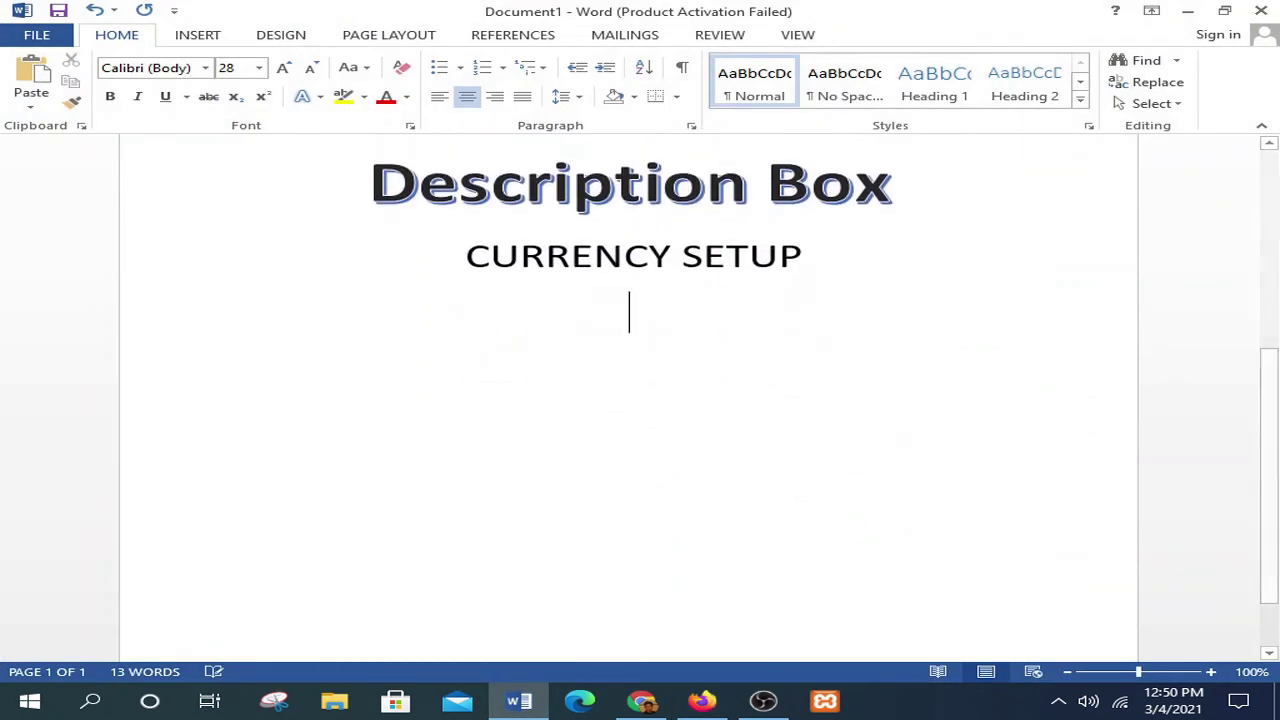
text(Y)
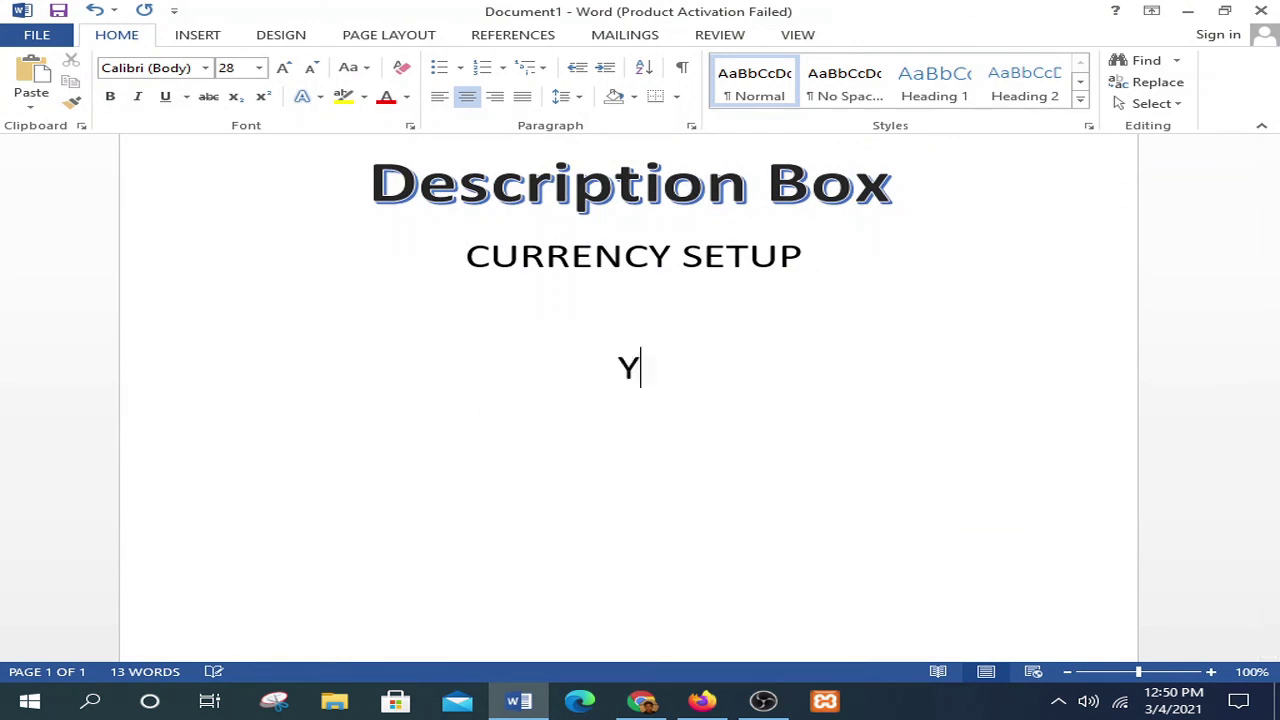
key(BackSpace)
text(THAK)
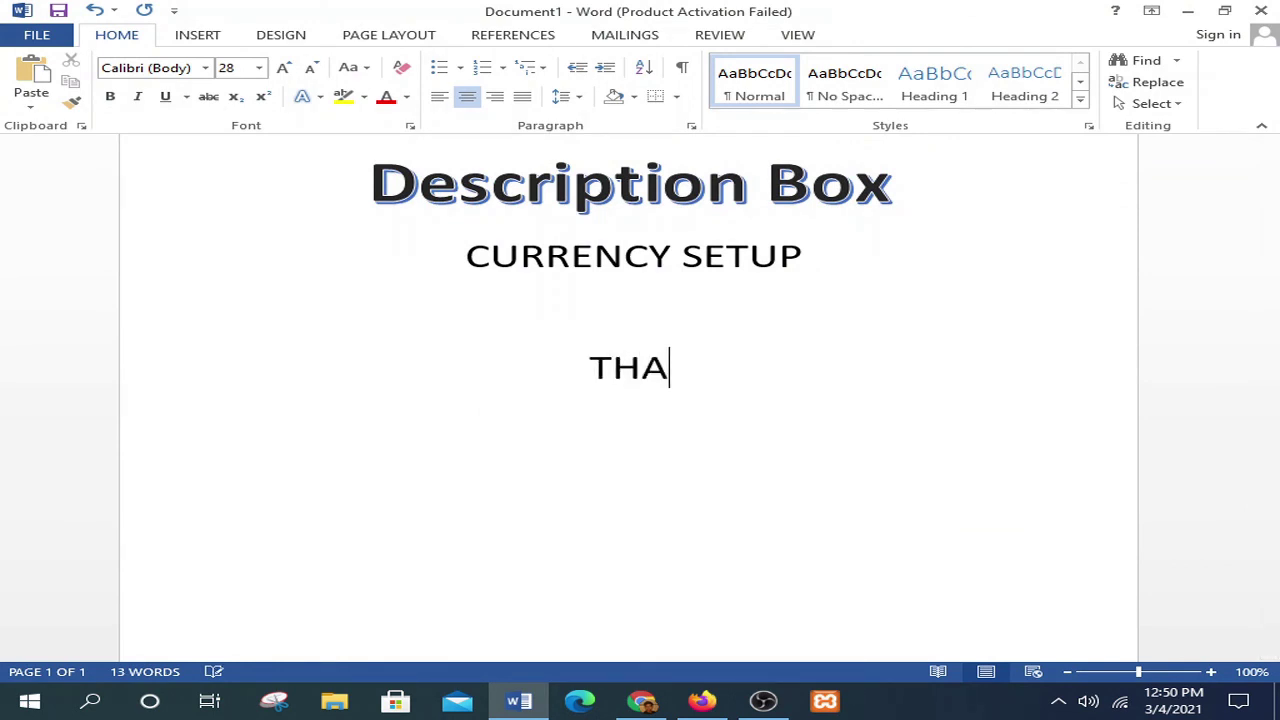
key(BackSpace)
key(BackSpace)
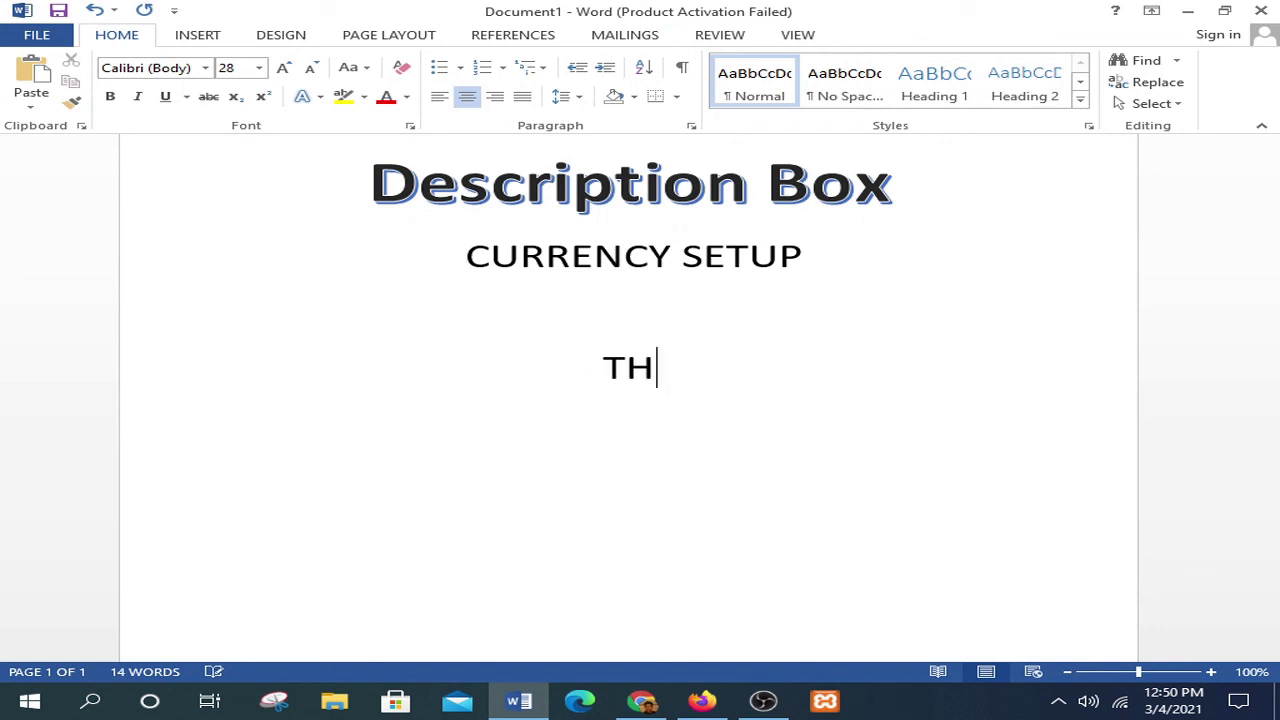
text(AN)
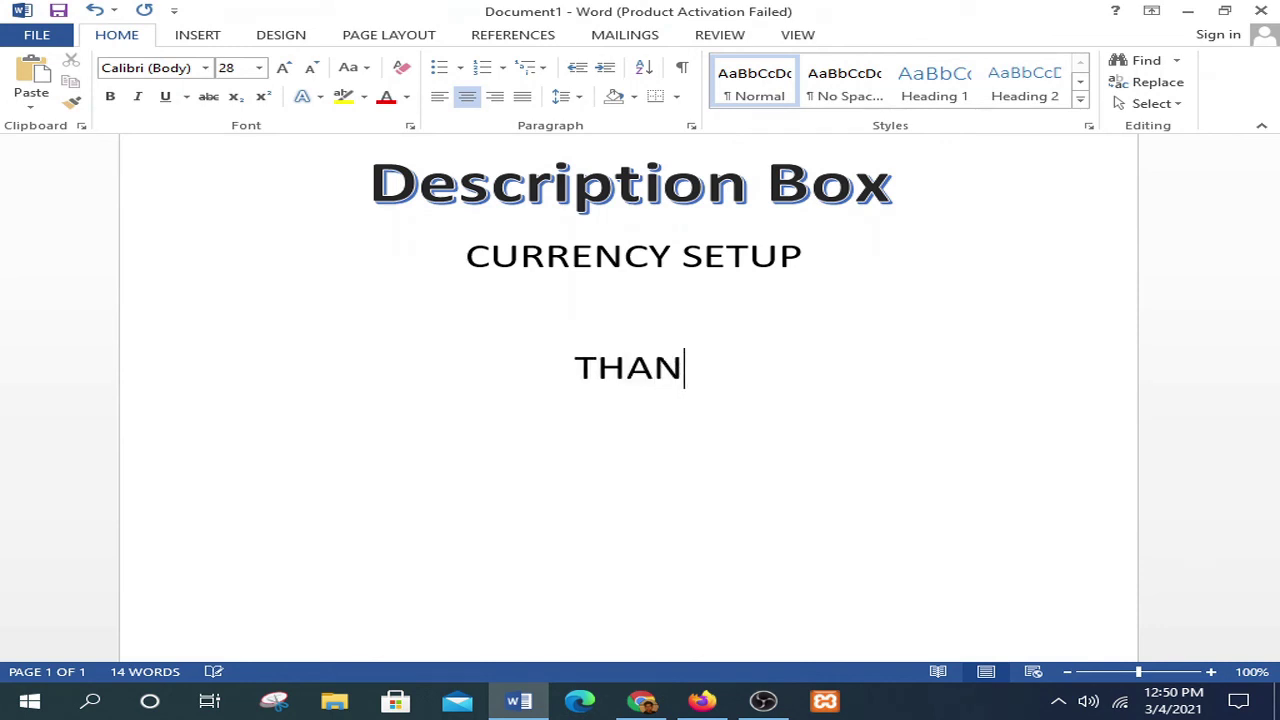
text(K YOU)
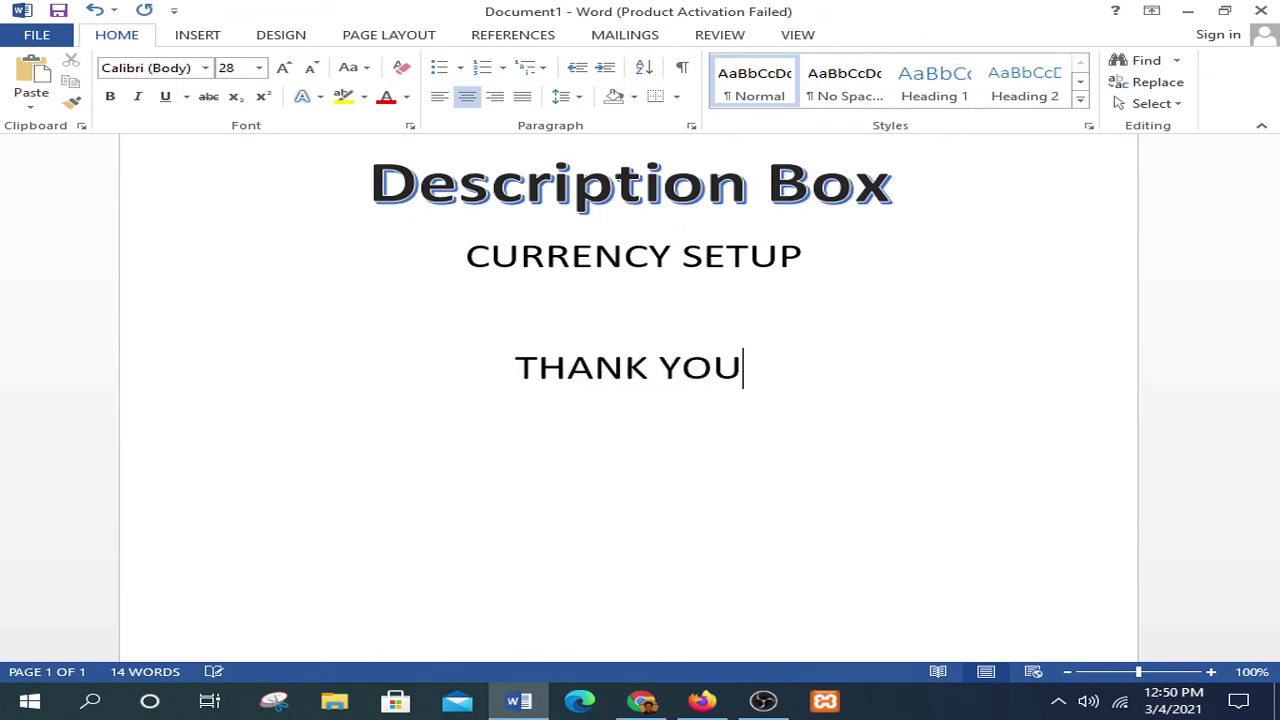
text( FOR)
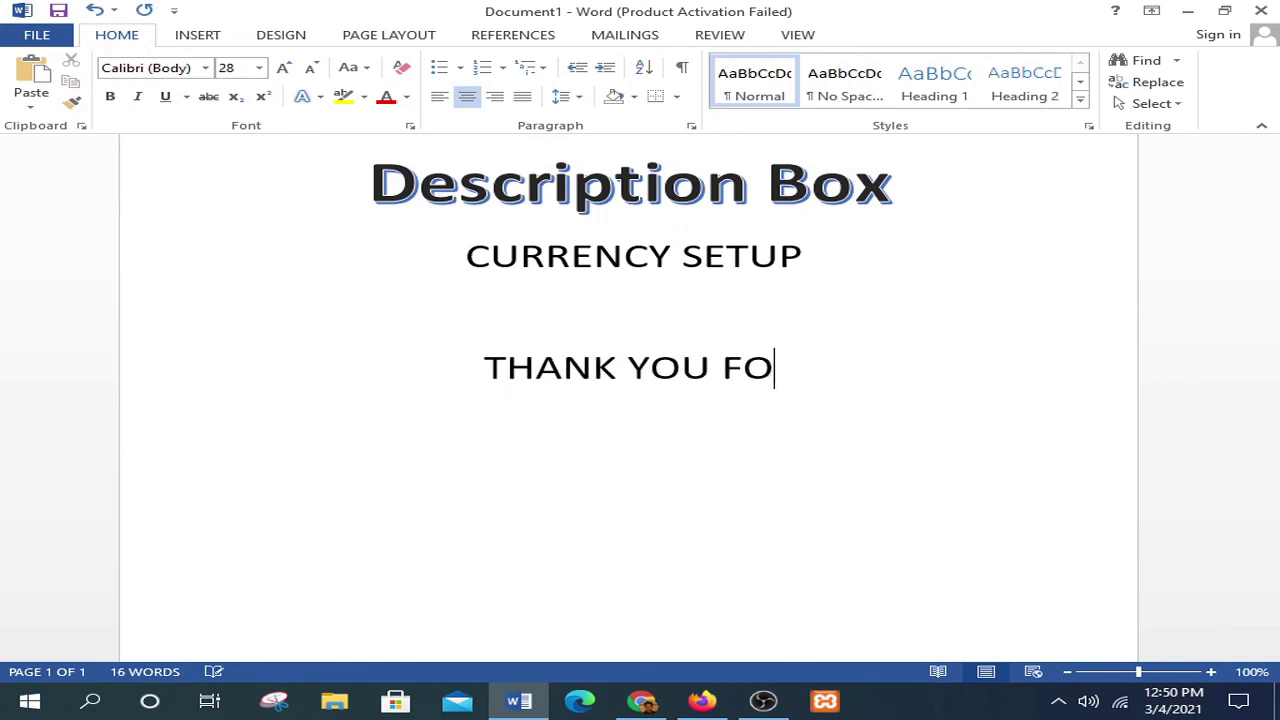